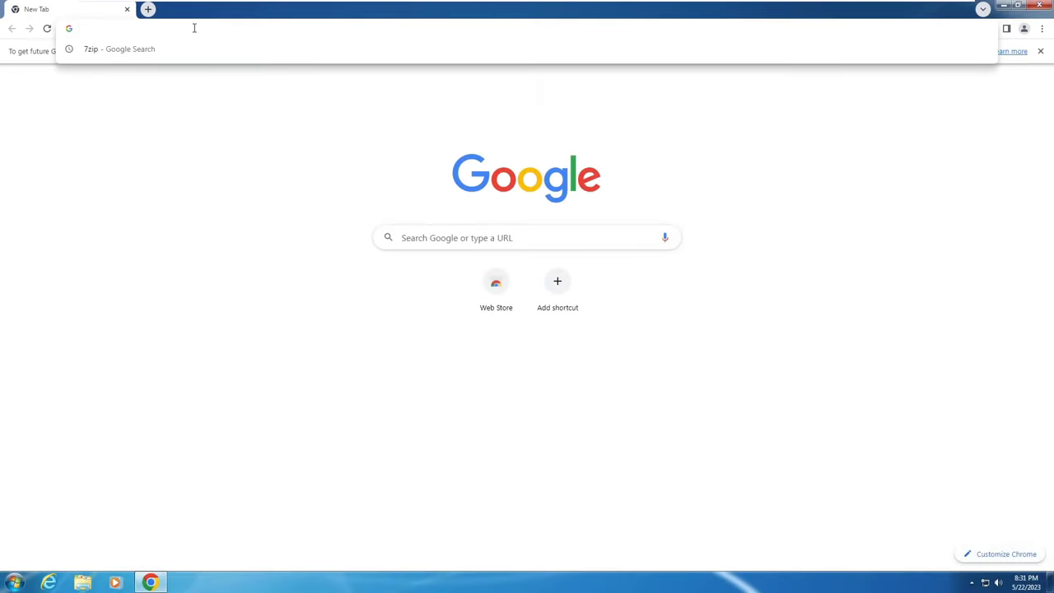
Search the web for 7zip, view the Windows download tables on the 7-zip.org home page, and close the browser.
{"action": "left_click", "coordinate": [188, 50]}
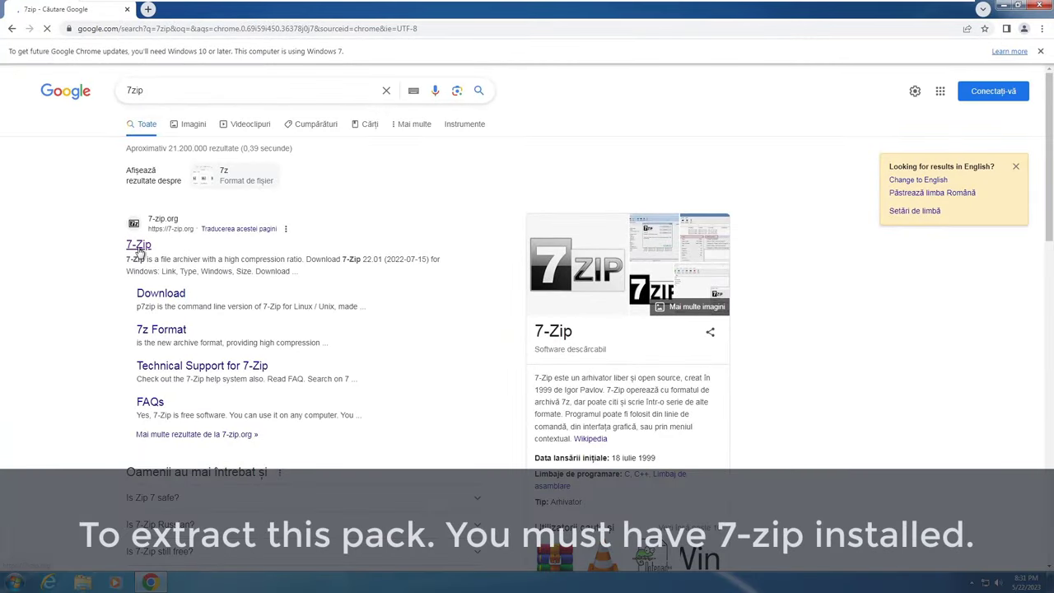
{"action": "left_click", "coordinate": [141, 242]}
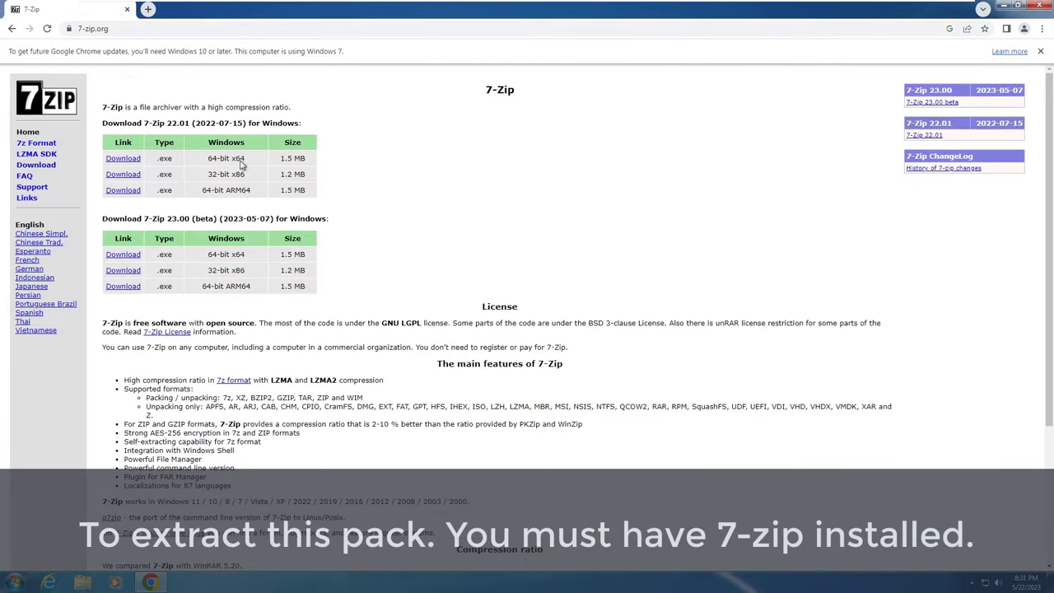
{"action": "left_click_drag", "start_coordinate": [92, 96], "coordinate": [417, 242]}
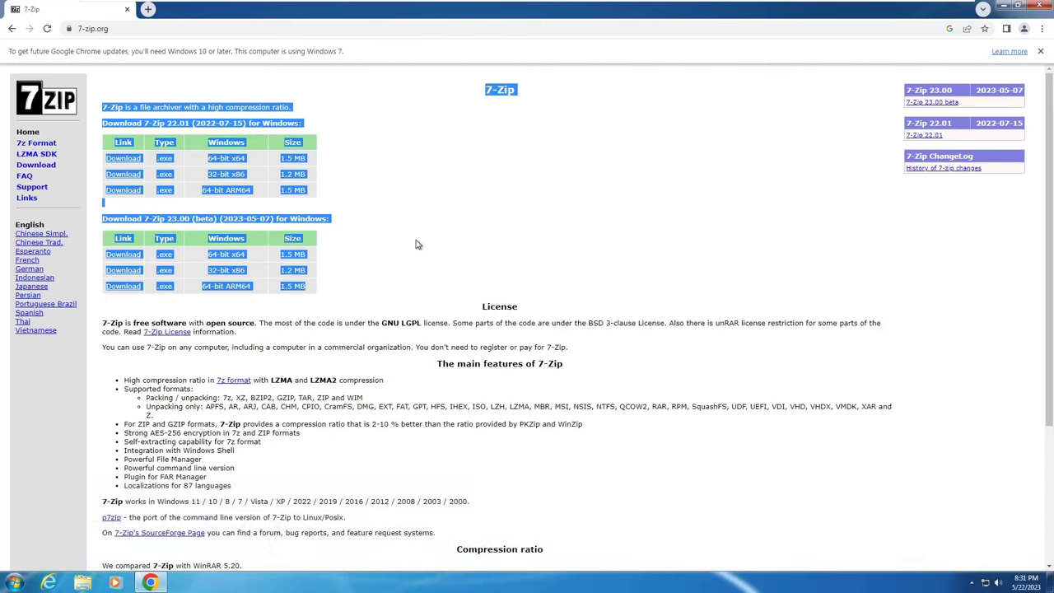
{"action": "left_click", "coordinate": [504, 149]}
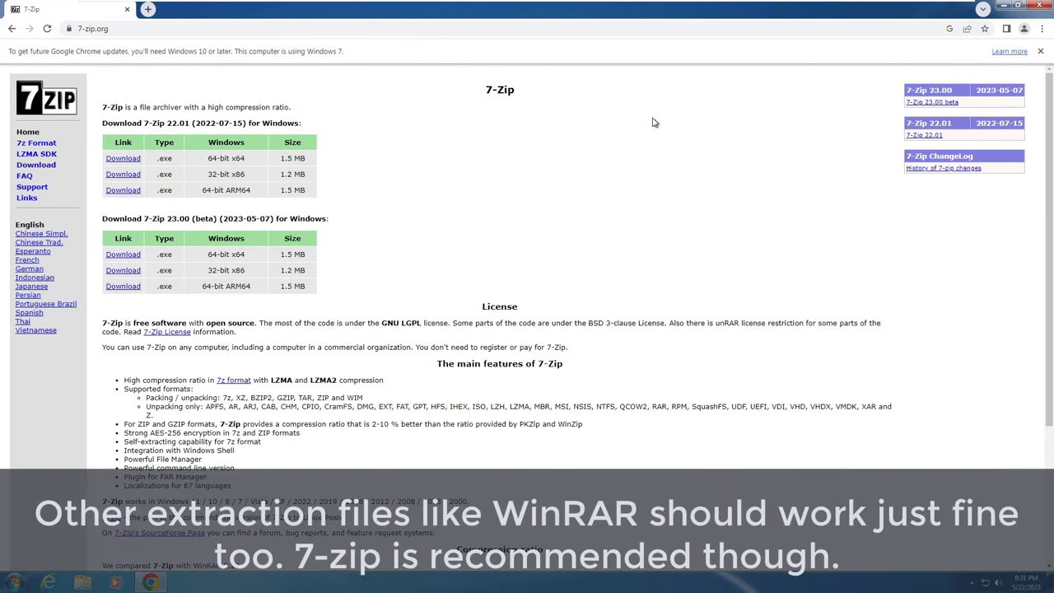
{"action": "left_click", "coordinate": [1044, 7]}
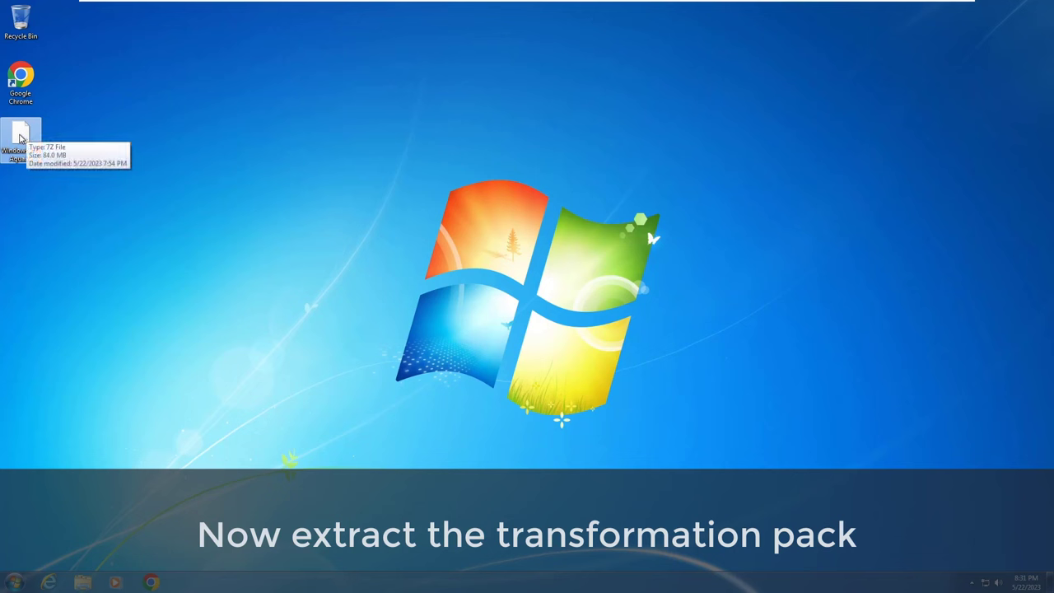
Extract the desktop archive Windows 7 to Aqua.7z into its own "Windows 7 to Aqua" folder using 7-Zip.
{"action": "right_click", "coordinate": [22, 137]}
{"action": "mouse_move", "coordinate": [60, 156]}
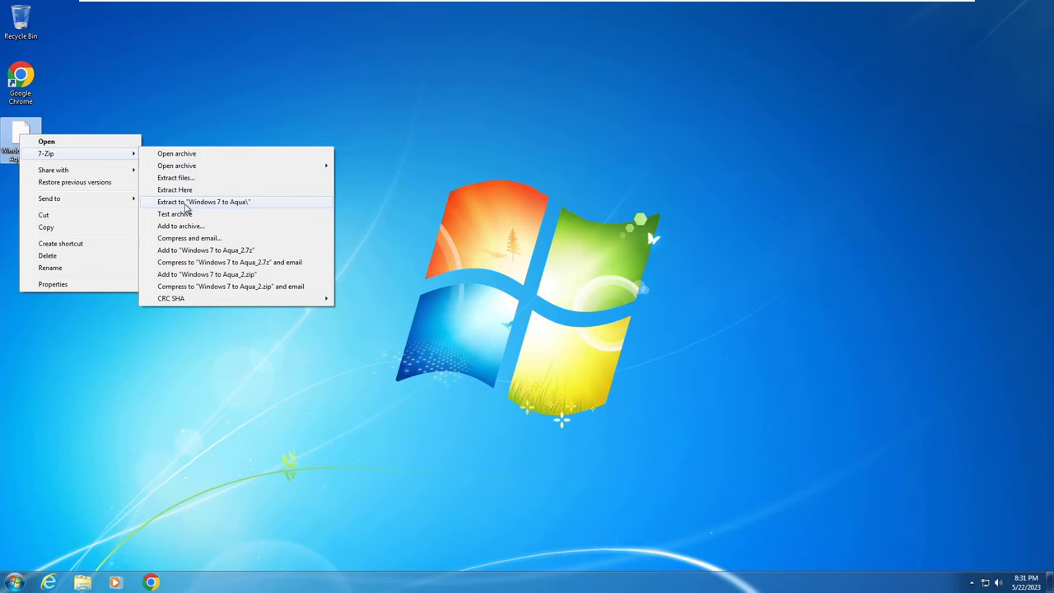
{"action": "left_click", "coordinate": [186, 204]}
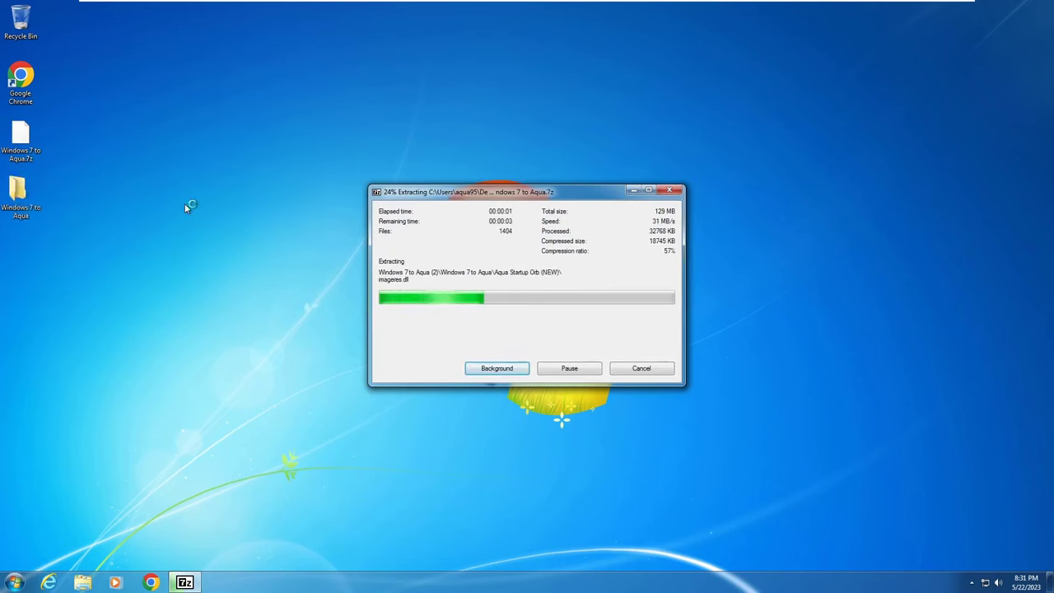
{"action": "left_click", "coordinate": [5, 189]}
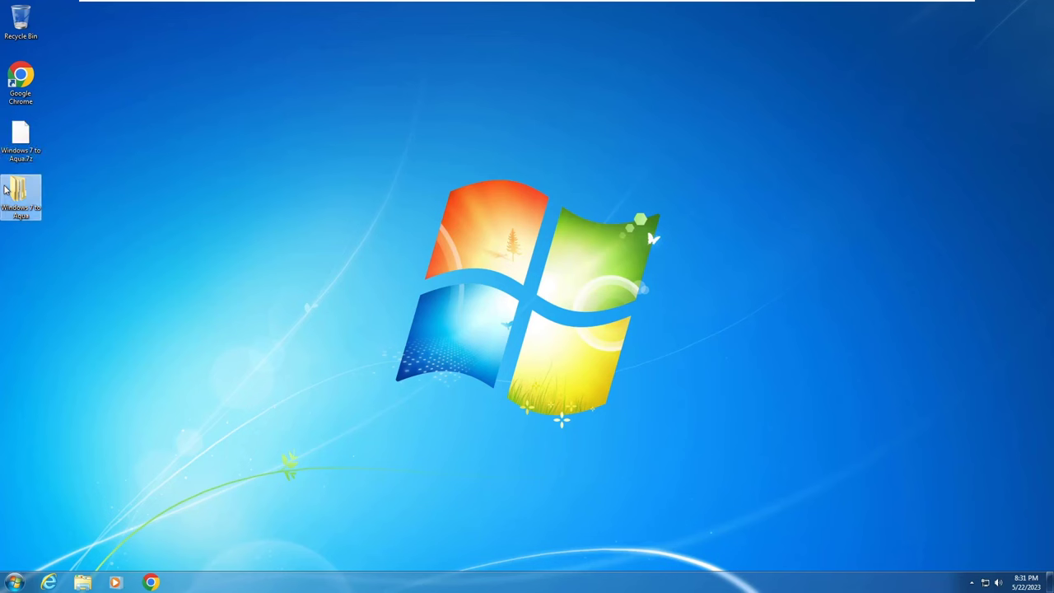
Read READ ME FIRST! inside the extracted pack's "Windows 7 to Aqua (2)" folder, and close the text file.
{"action": "double_click", "coordinate": [18, 206]}
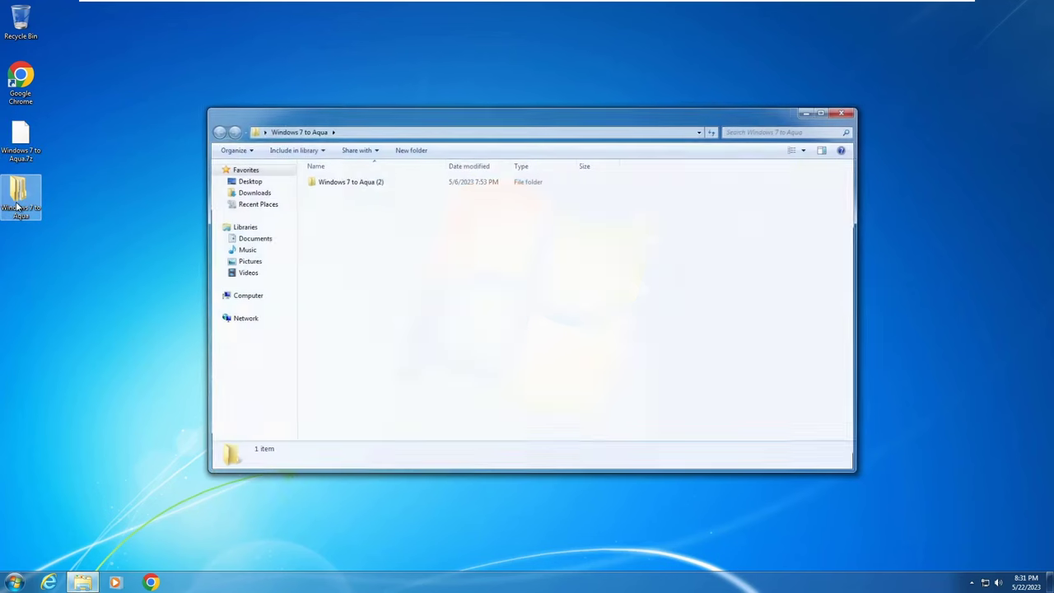
{"action": "double_click", "coordinate": [345, 184]}
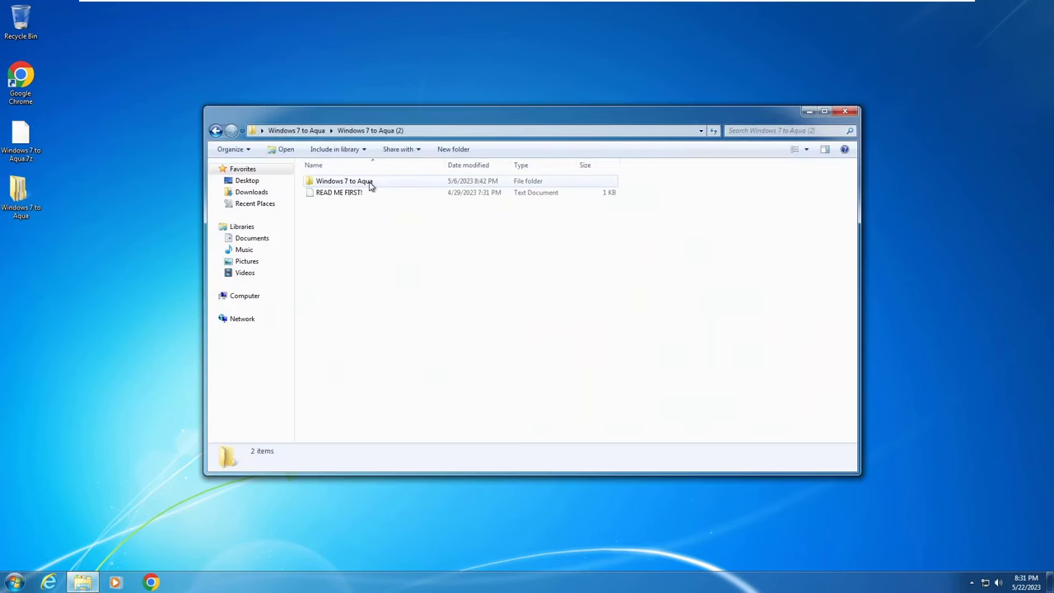
{"action": "double_click", "coordinate": [362, 192]}
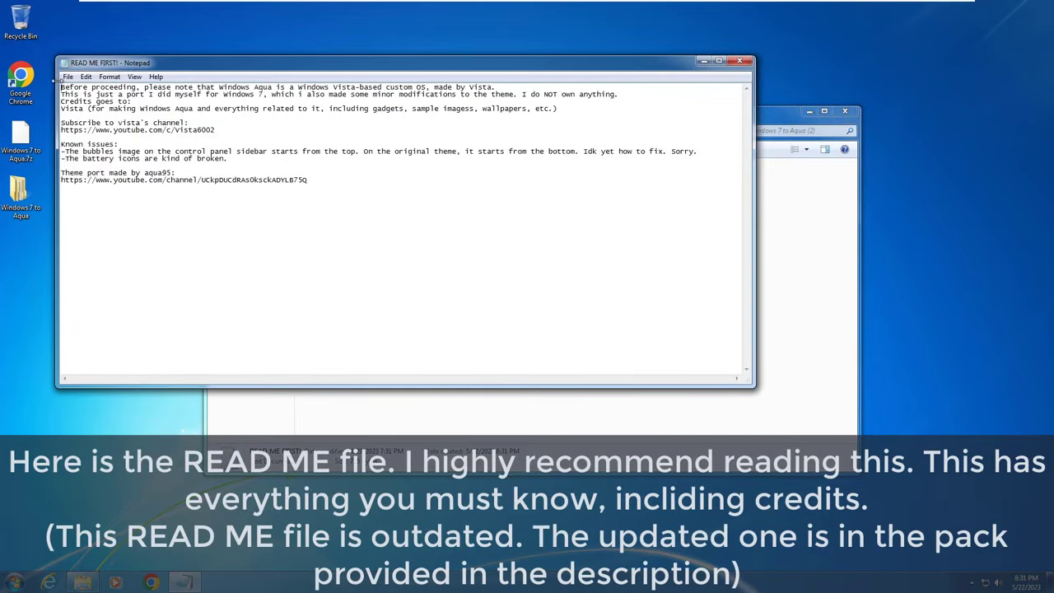
{"action": "left_click_drag", "start_coordinate": [62, 86], "coordinate": [532, 195]}
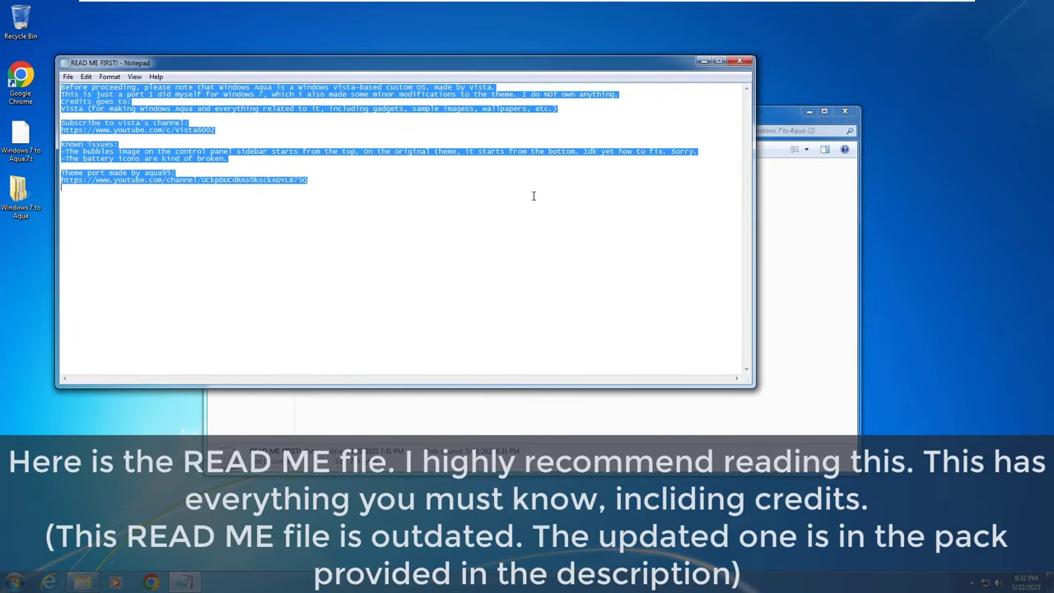
{"action": "left_click", "coordinate": [408, 194]}
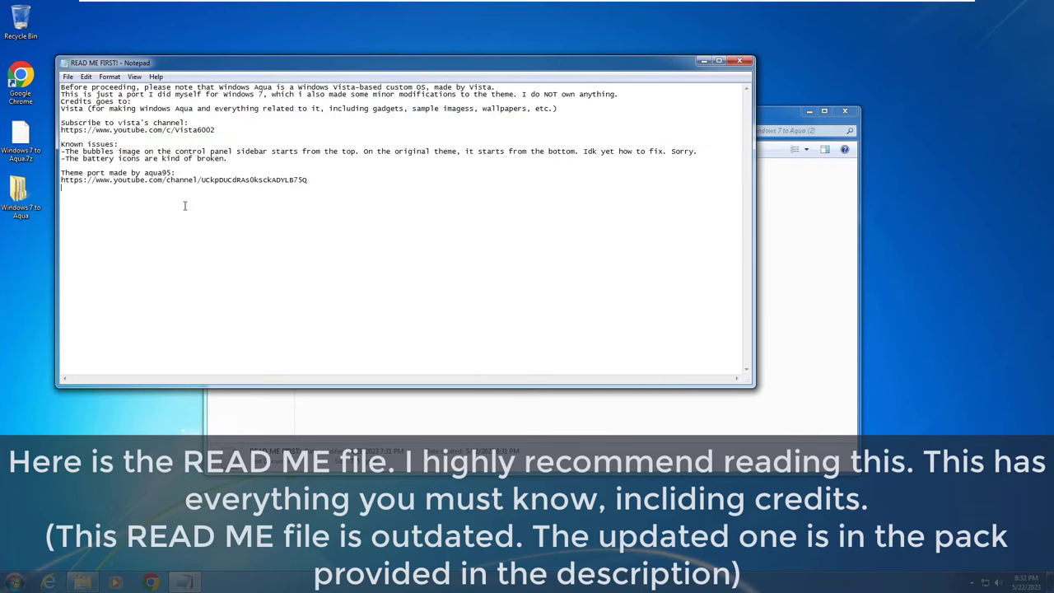
{"action": "left_click", "coordinate": [742, 62]}
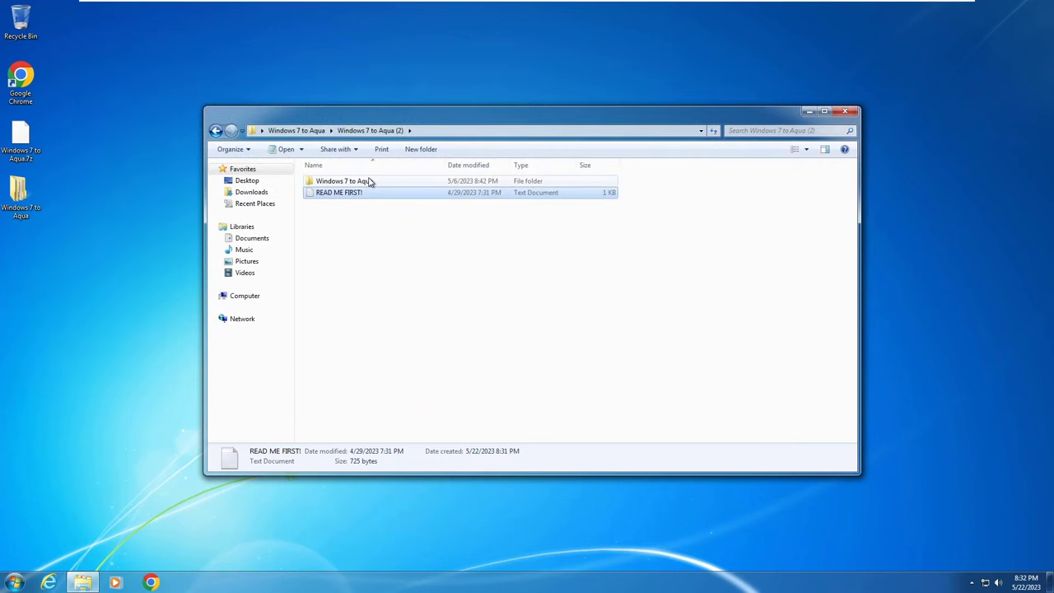
Launch Vista Skin Pack 1.0-X64 from the inner "Windows 7 to Aqua" folder, allow it to make changes, and bring up its setup wizard.
{"action": "left_click", "coordinate": [370, 182]}
{"action": "double_click", "coordinate": [370, 182]}
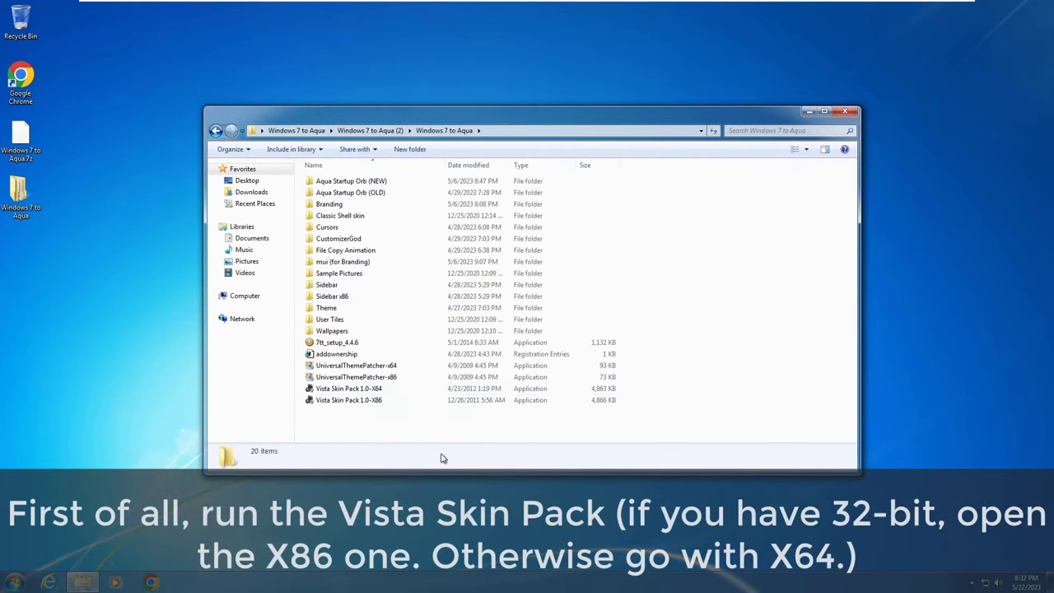
{"action": "left_click_drag", "start_coordinate": [392, 435], "coordinate": [527, 171]}
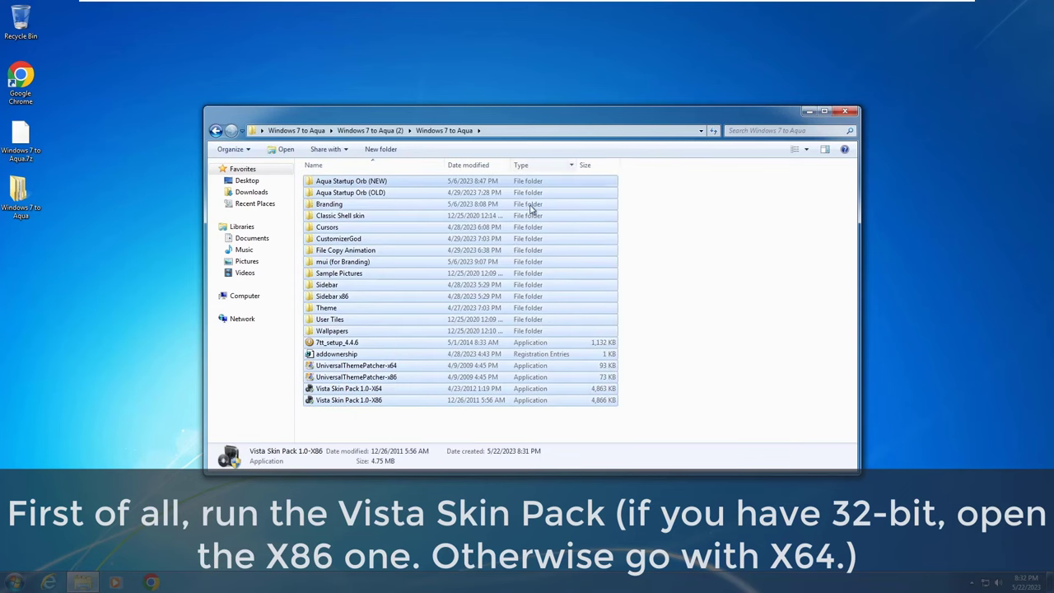
{"action": "left_click", "coordinate": [370, 421]}
{"action": "double_click", "coordinate": [392, 392]}
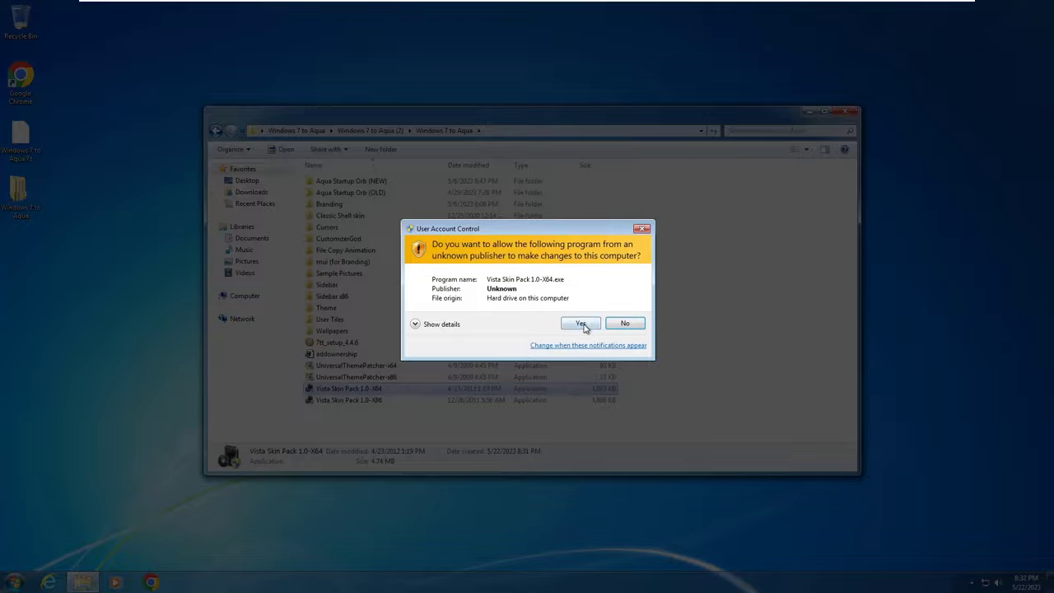
{"action": "left_click", "coordinate": [582, 324]}
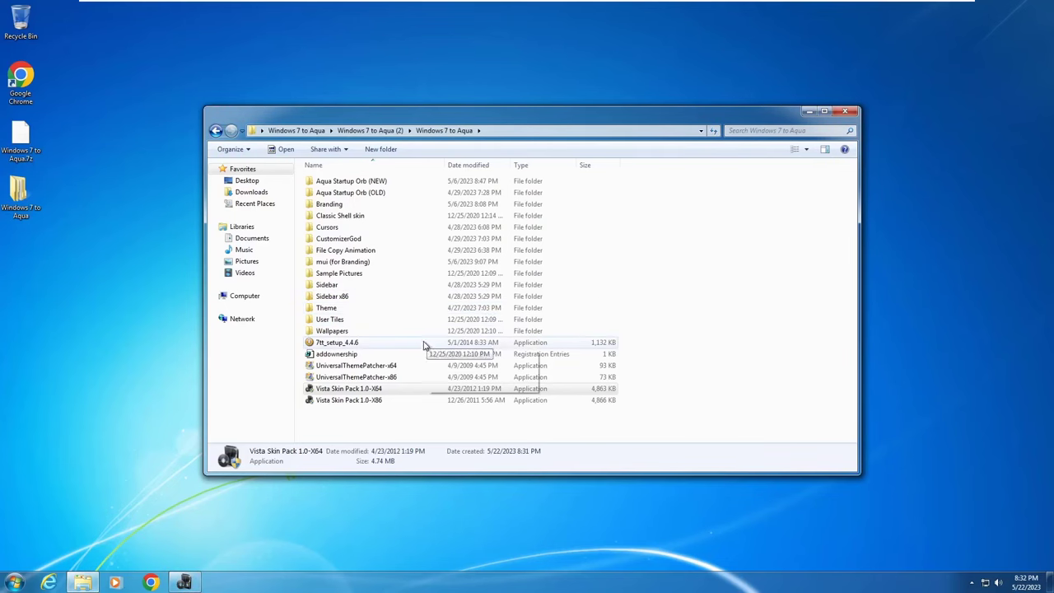
{"action": "left_click", "coordinate": [196, 576]}
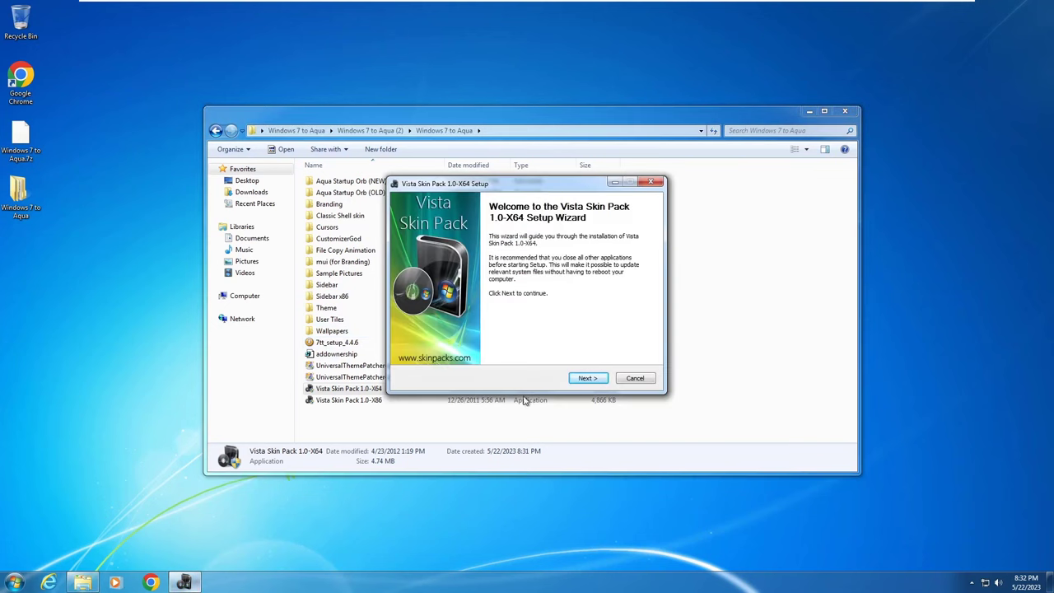
Accept the Vista Skin Pack license agreement and proceed to the component selection.
{"action": "left_click", "coordinate": [586, 379]}
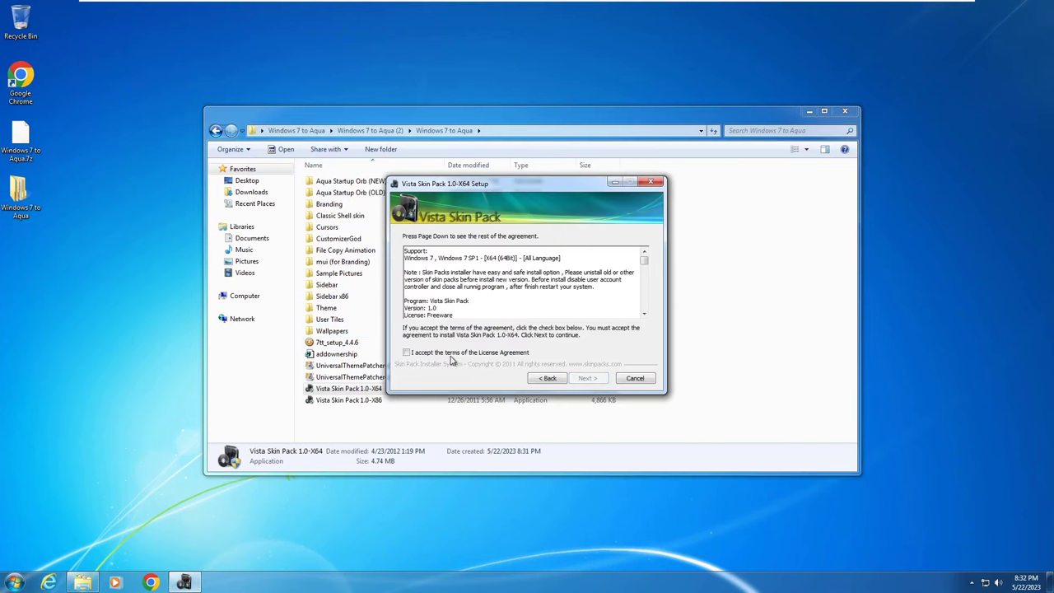
{"action": "left_click", "coordinate": [438, 354]}
{"action": "left_click", "coordinate": [586, 378]}
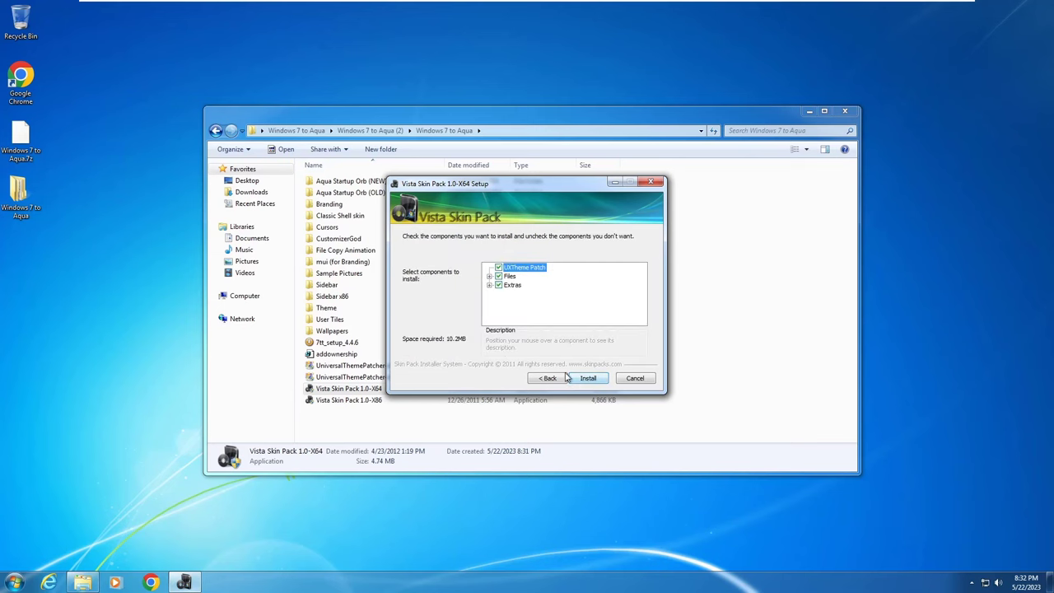
Exclude UXTheme Patch, Extras, EXE Files and the imageres DLL from the components, keeping ActionCenter, pnidui, shell32 and basebrd.
{"action": "left_click", "coordinate": [489, 285]}
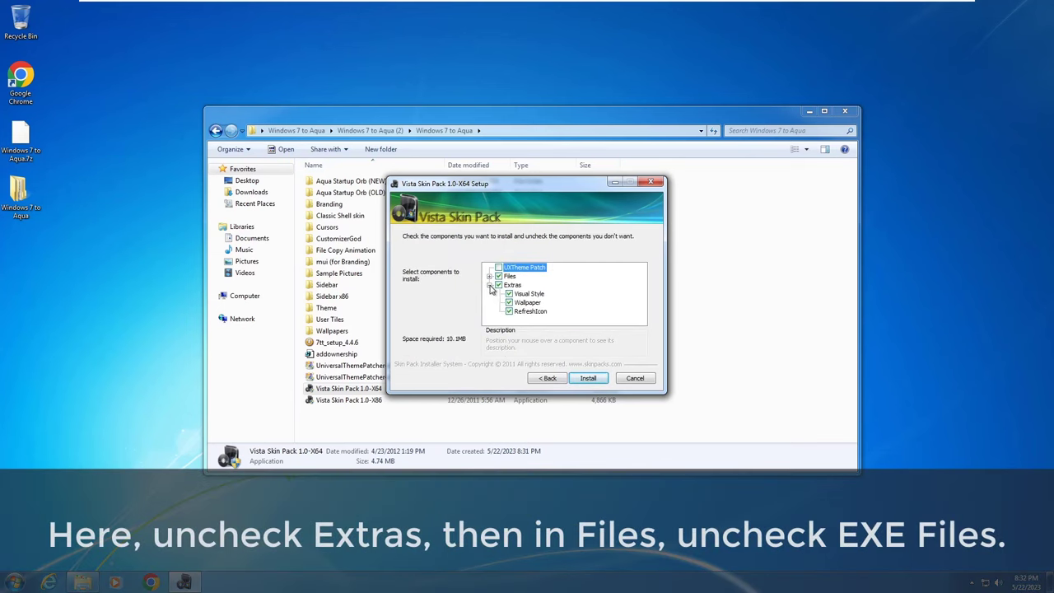
{"action": "left_click", "coordinate": [498, 285]}
{"action": "left_click", "coordinate": [489, 275]}
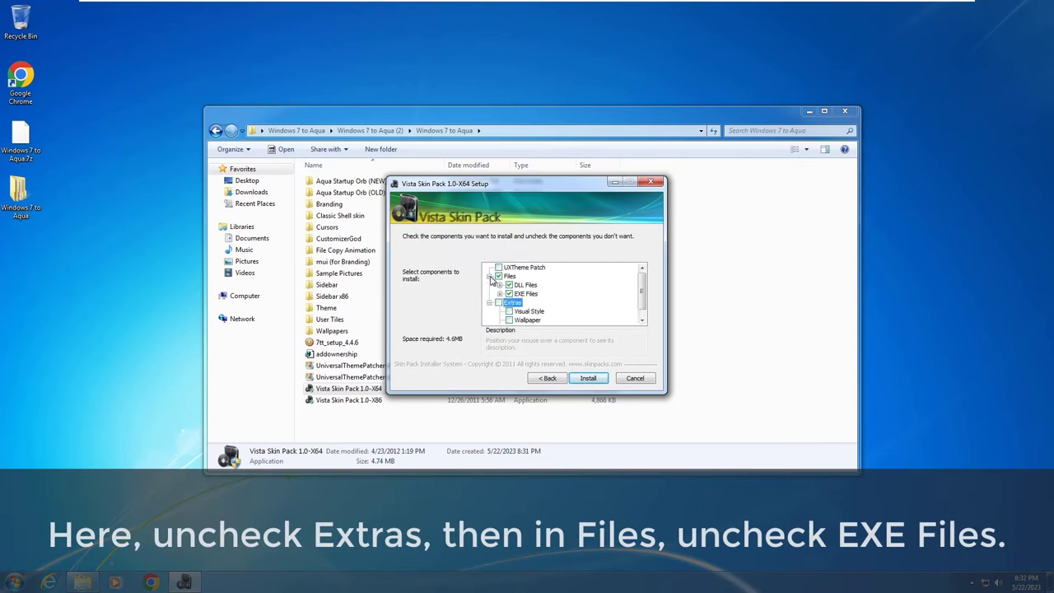
{"action": "left_click", "coordinate": [509, 293]}
{"action": "left_click", "coordinate": [499, 285]}
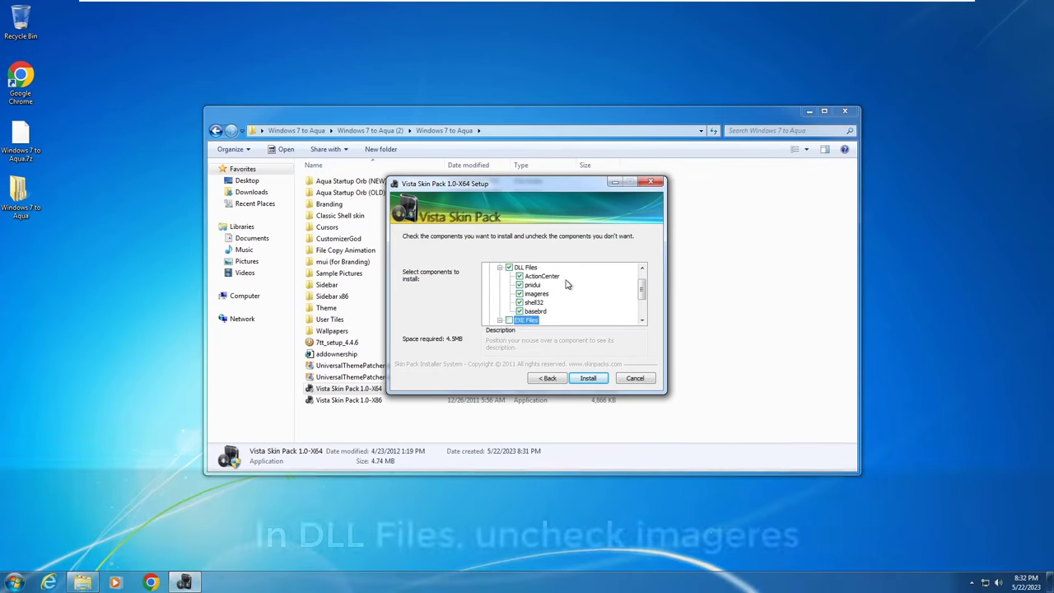
{"action": "left_click", "coordinate": [518, 294]}
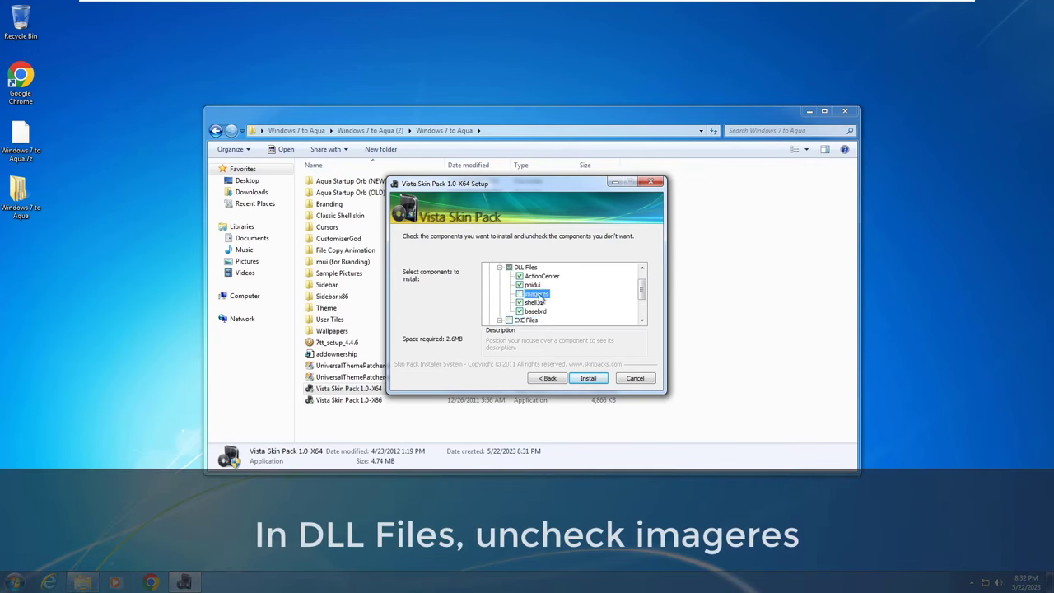
{"action": "left_click", "coordinate": [534, 302]}
{"action": "left_click", "coordinate": [537, 312]}
{"action": "left_click", "coordinate": [518, 302]}
{"action": "left_click", "coordinate": [519, 311]}
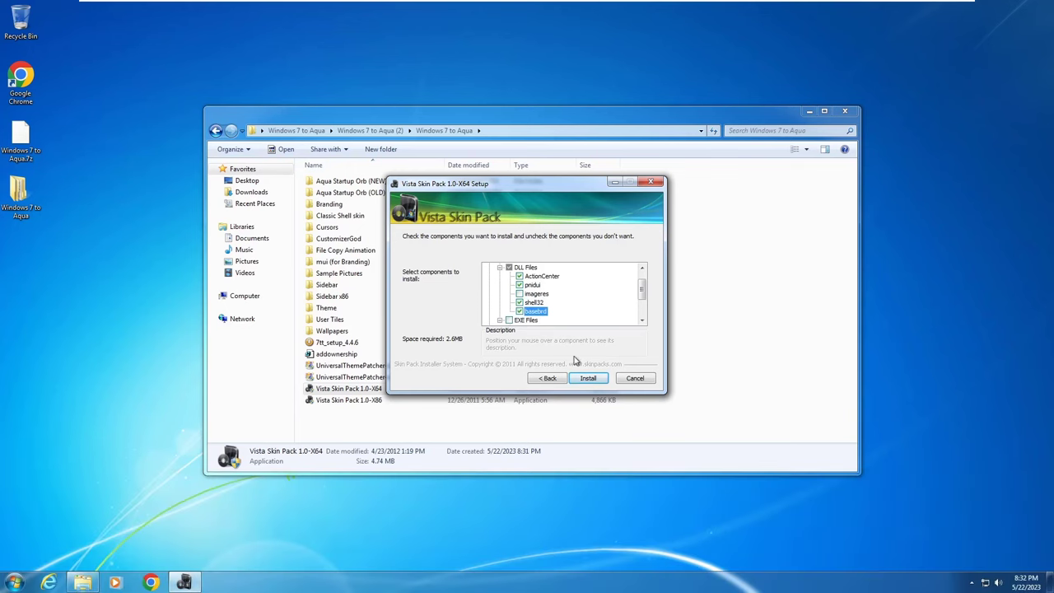
Install the selected Vista Skin Pack components and finish the setup wizard with a reboot.
{"action": "left_click", "coordinate": [588, 379]}
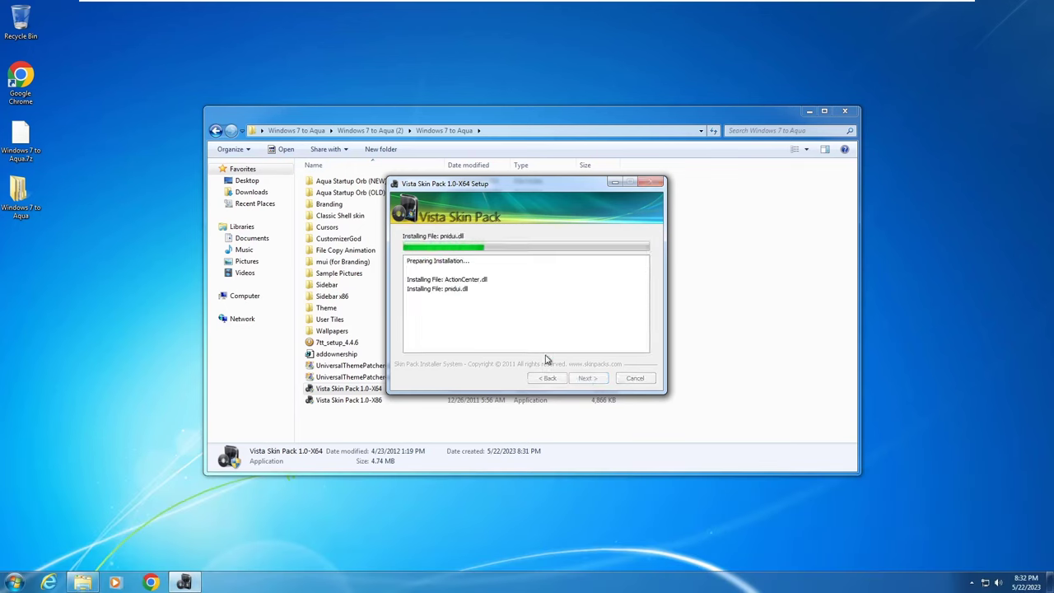
{"action": "left_click", "coordinate": [588, 379]}
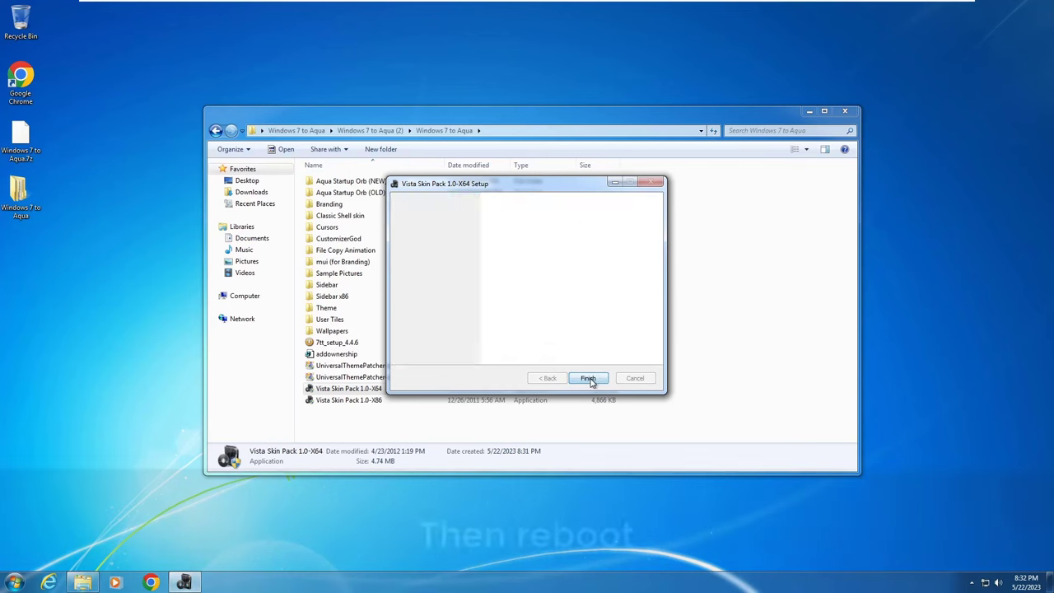
{"action": "left_click", "coordinate": [587, 379]}
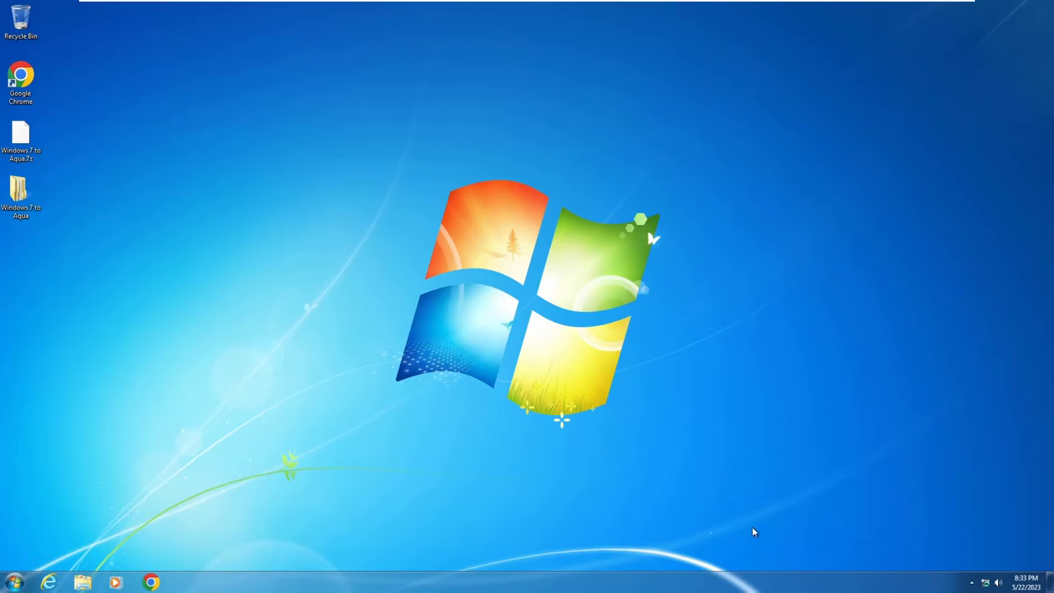
{"action": "left_click", "coordinate": [14, 582]}
{"action": "right_click", "coordinate": [176, 437]}
{"action": "left_click", "coordinate": [189, 532]}
{"action": "key", "text": "alt+F4"}
Run UniversalThemePatcher-x64 from the innermost "Windows 7 to Aqua" folder, allow it to make changes, and open its detailed list of patchable files.
{"action": "double_click", "coordinate": [20, 192]}
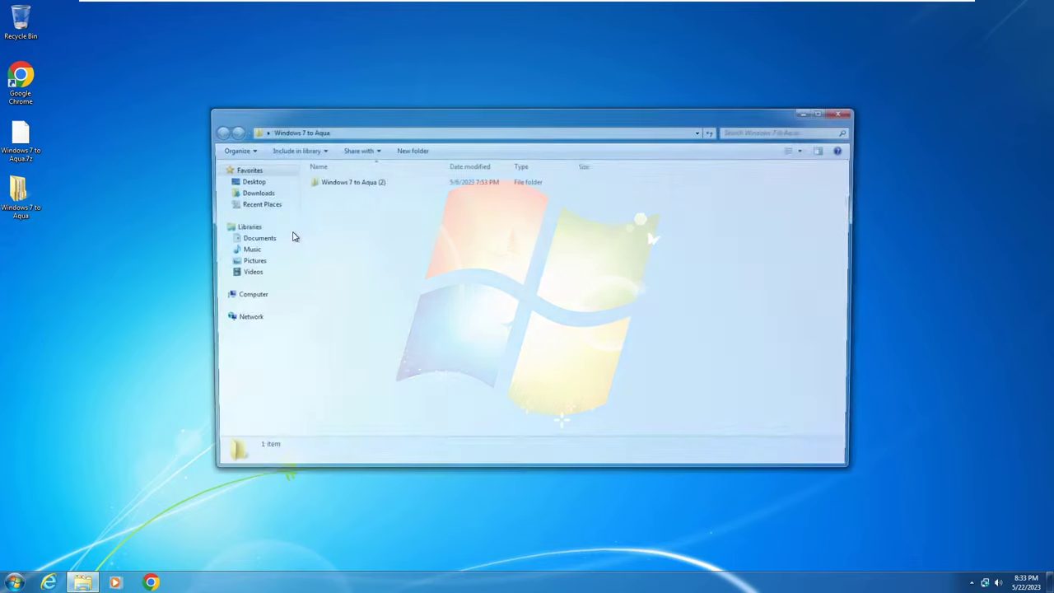
{"action": "double_click", "coordinate": [368, 180]}
{"action": "double_click", "coordinate": [368, 181]}
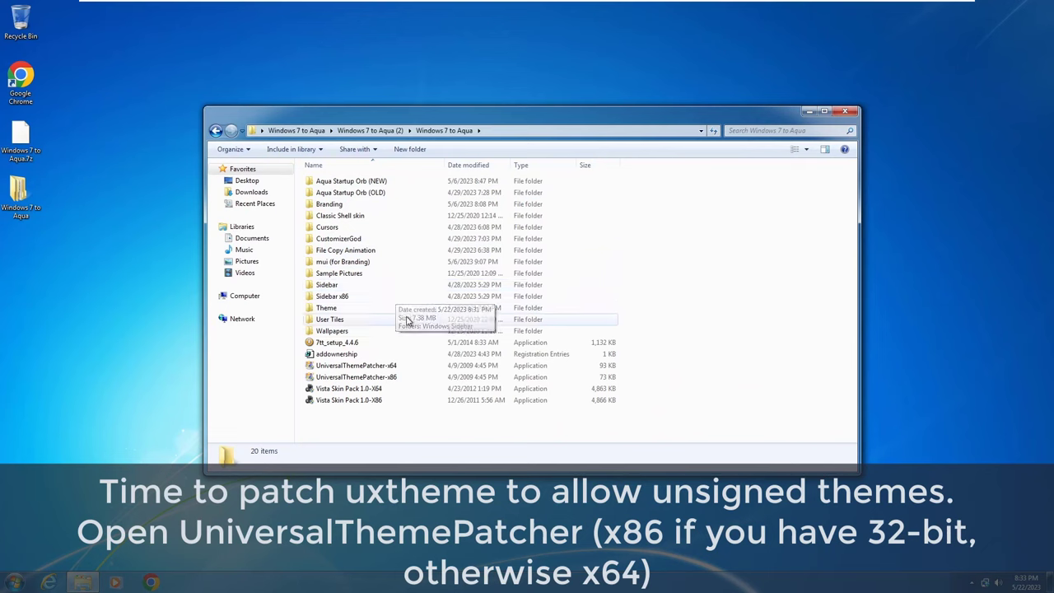
{"action": "left_click", "coordinate": [386, 367]}
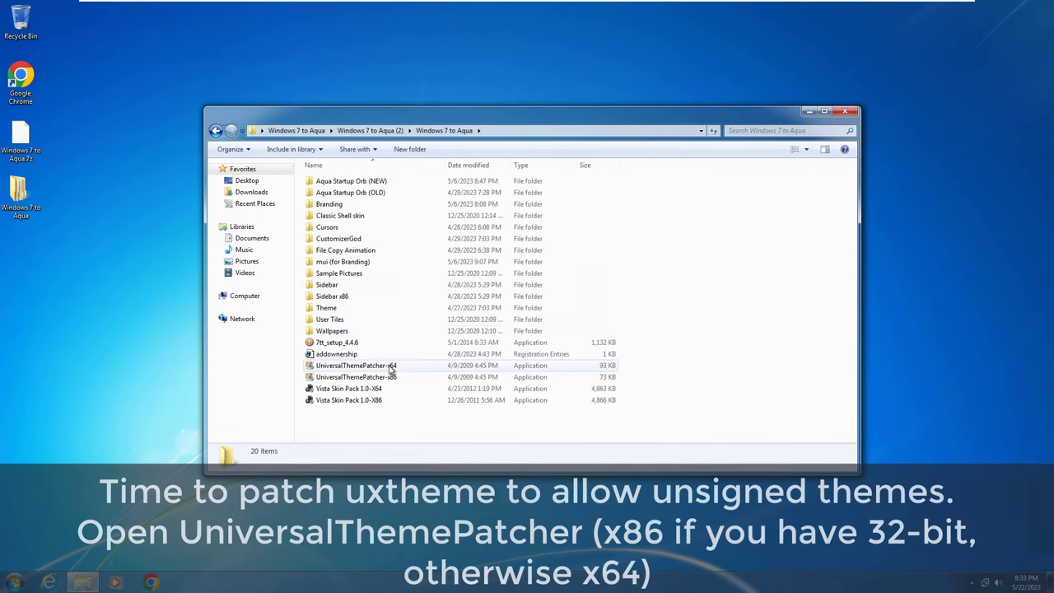
{"action": "double_click", "coordinate": [387, 368]}
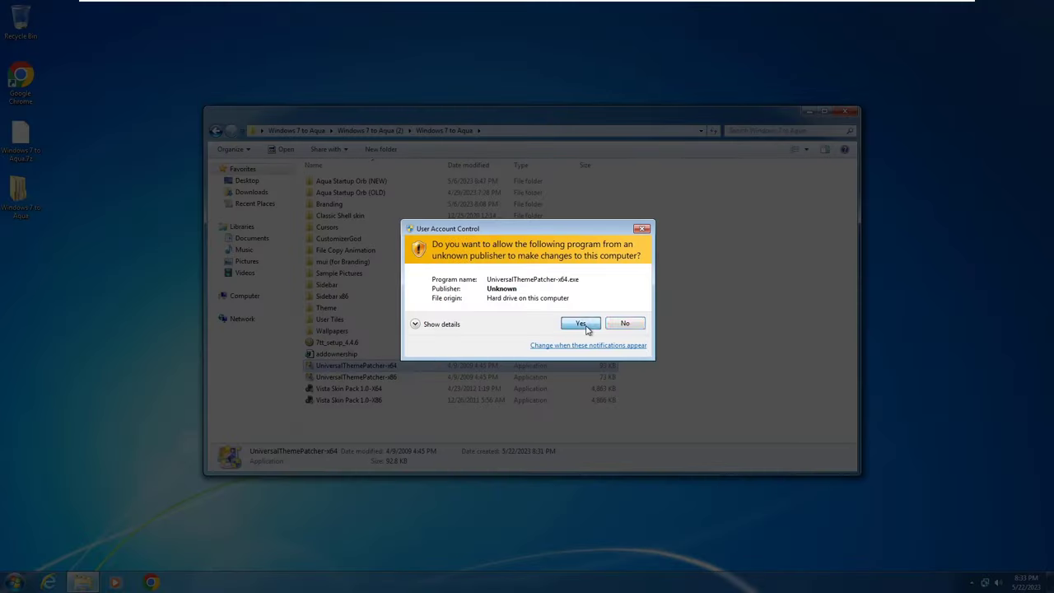
{"action": "left_click", "coordinate": [591, 324]}
{"action": "left_click", "coordinate": [528, 323]}
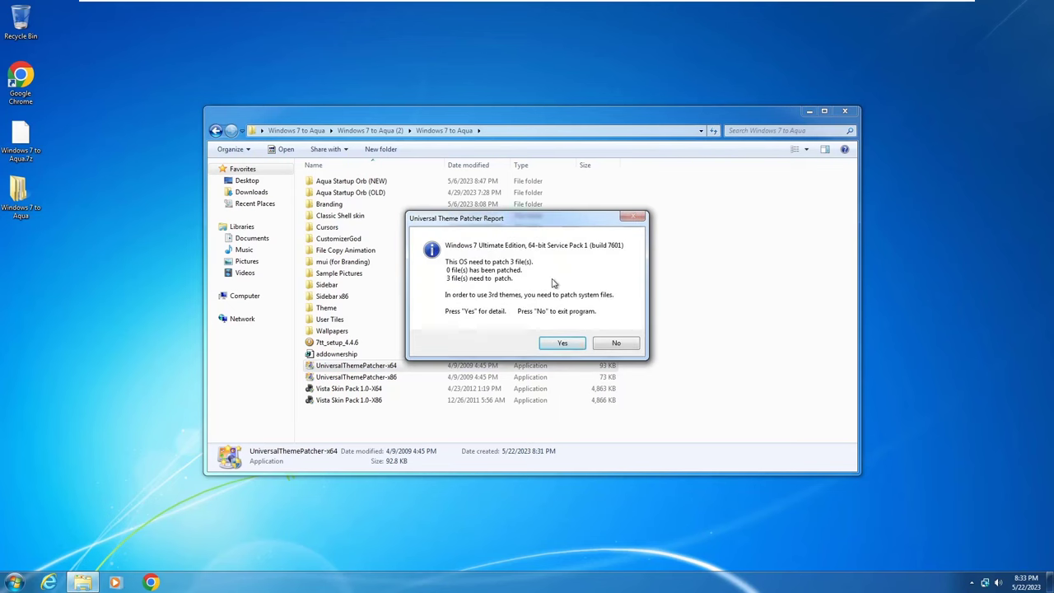
{"action": "left_click", "coordinate": [555, 346]}
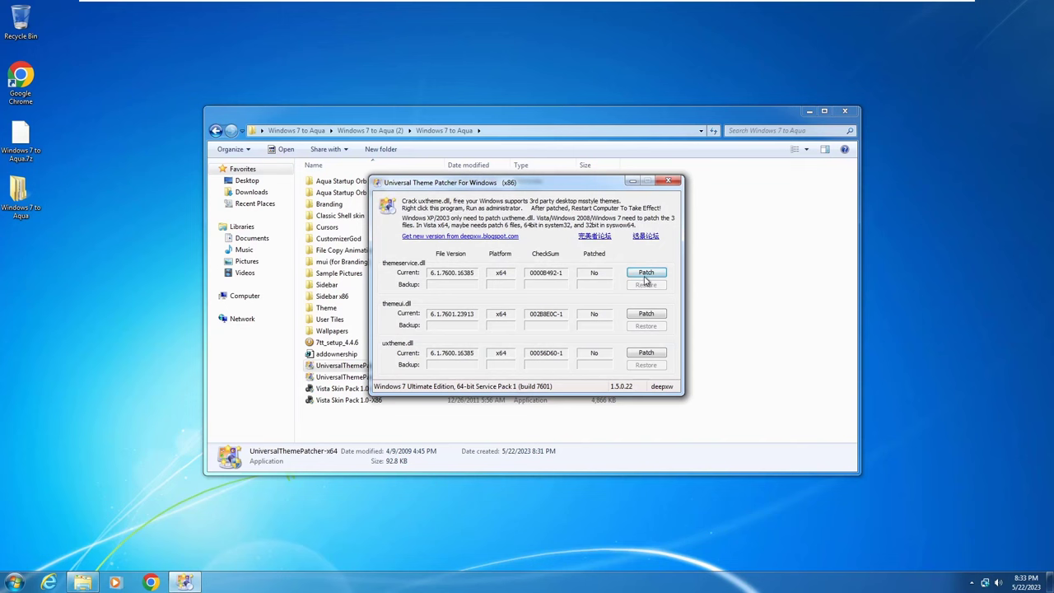
Patch themeservice.dll, themeui.dll and uxtheme.dll with the theme patcher, and restart the computer to apply the patches.
{"action": "left_click", "coordinate": [553, 317]}
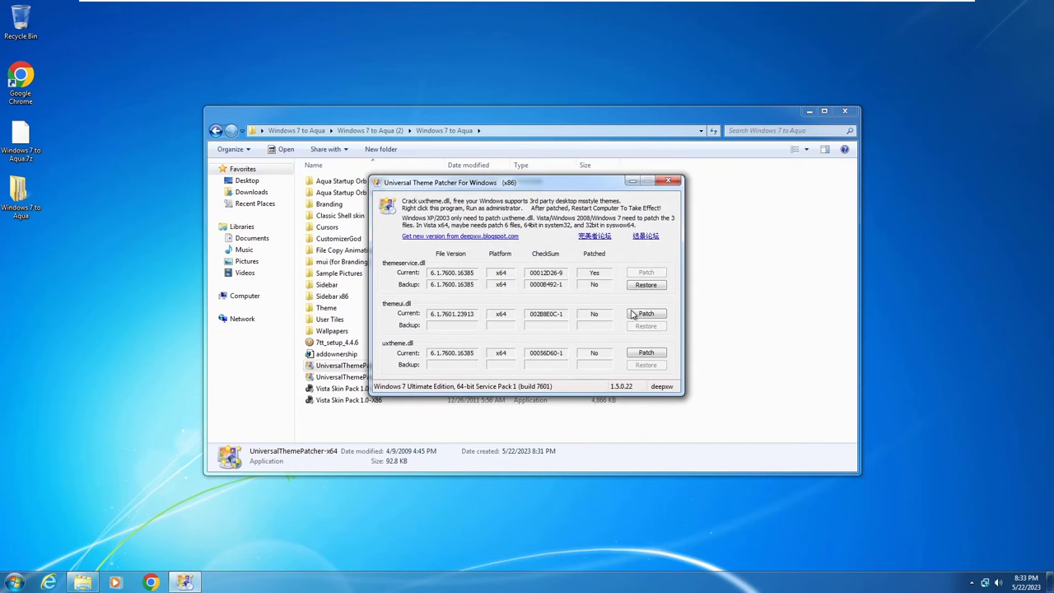
{"action": "left_click", "coordinate": [641, 314]}
{"action": "left_click", "coordinate": [595, 316]}
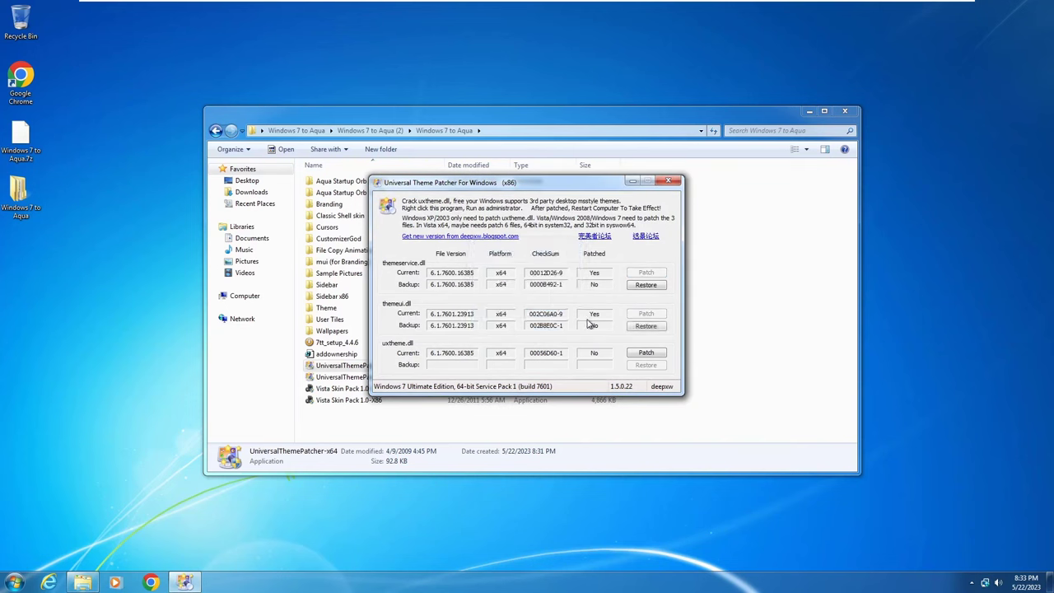
{"action": "left_click", "coordinate": [647, 352]}
{"action": "left_click", "coordinate": [560, 321]}
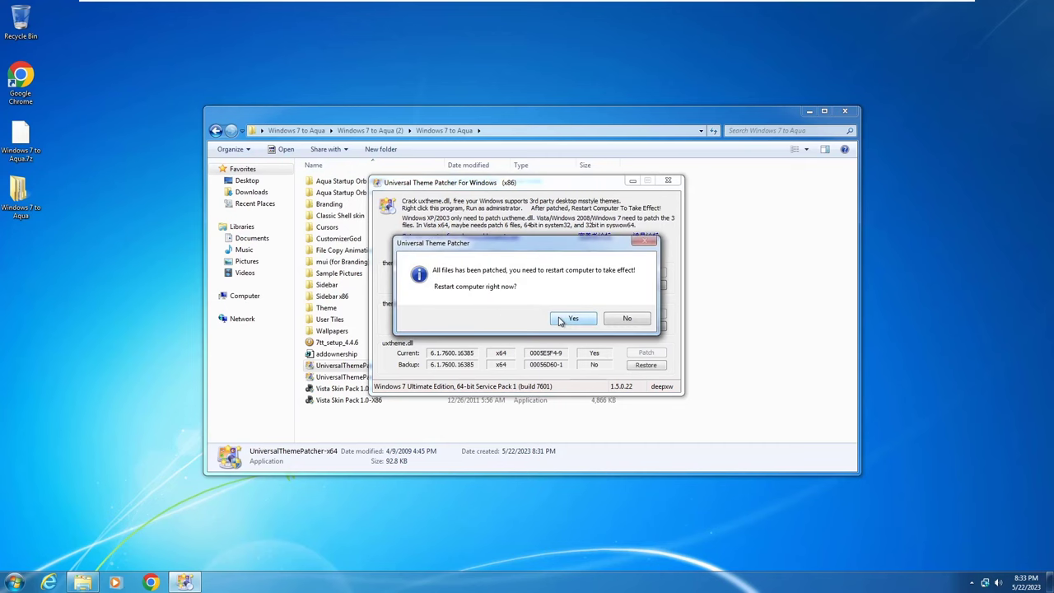
{"action": "left_click", "coordinate": [565, 321]}
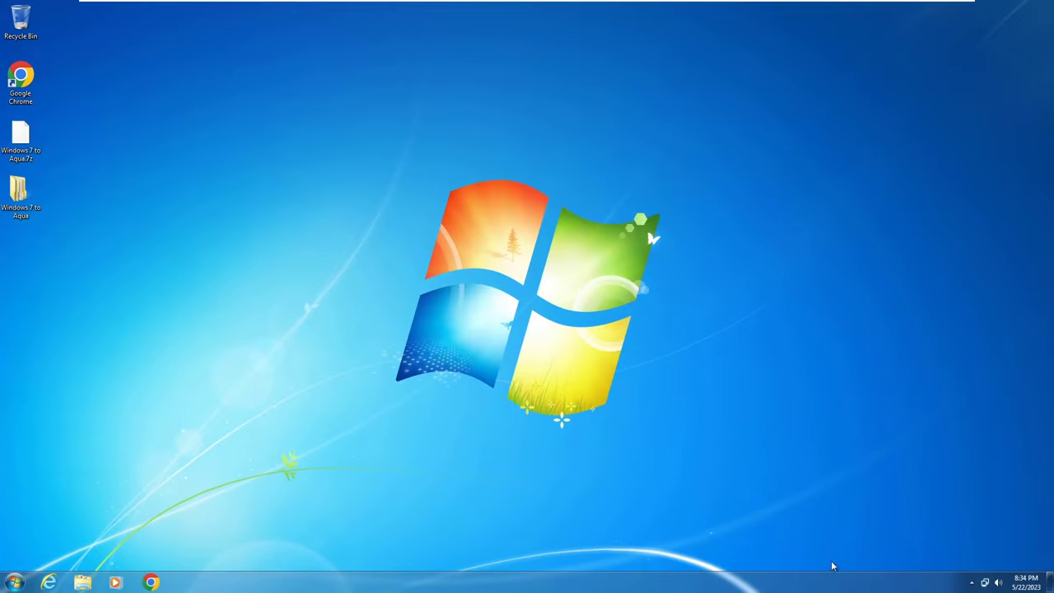
Merge the addownership registry file from the innermost "Windows 7 to Aqua" folder into the registry, allowing the changes.
{"action": "double_click", "coordinate": [21, 194]}
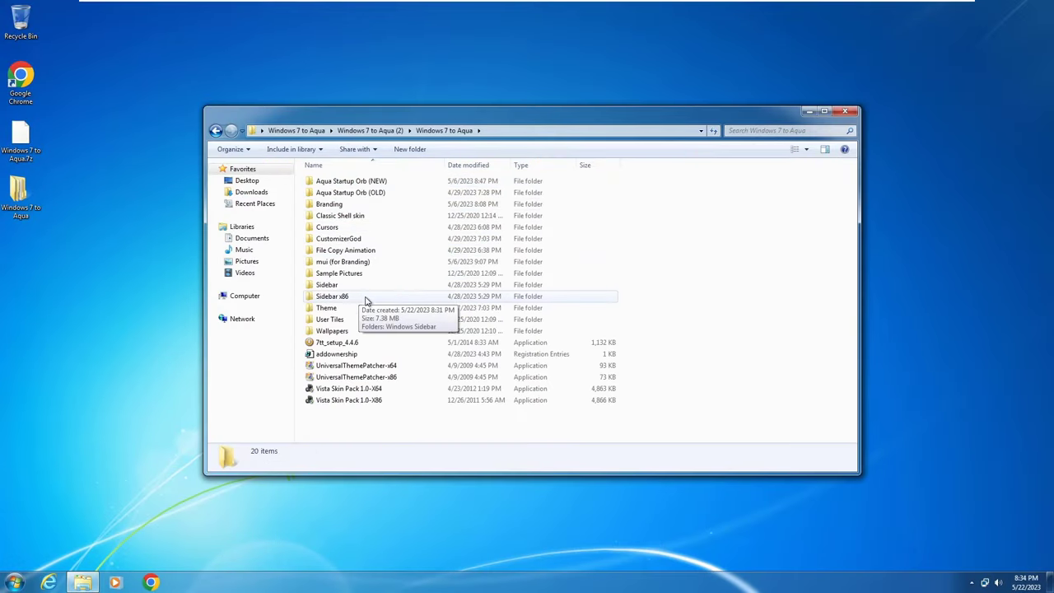
{"action": "double_click", "coordinate": [367, 354]}
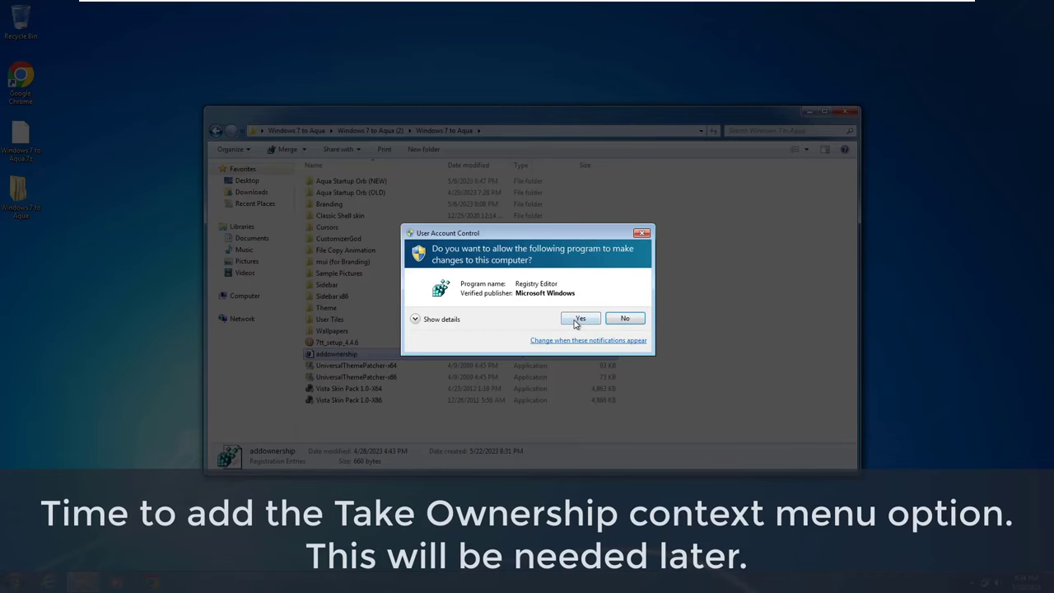
{"action": "left_click", "coordinate": [579, 319]}
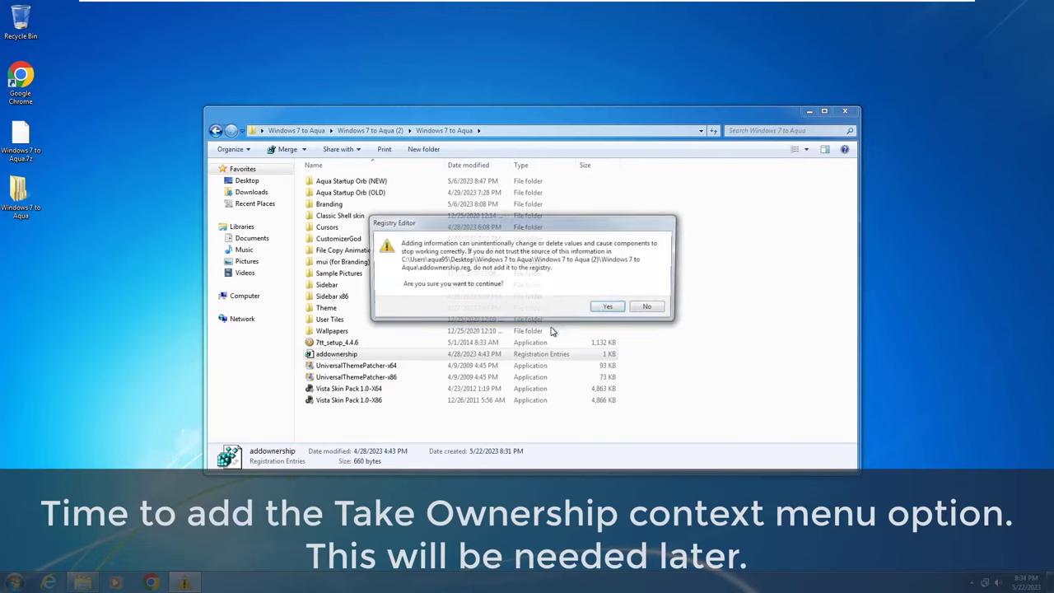
{"action": "left_click", "coordinate": [620, 308]}
{"action": "left_click", "coordinate": [647, 300]}
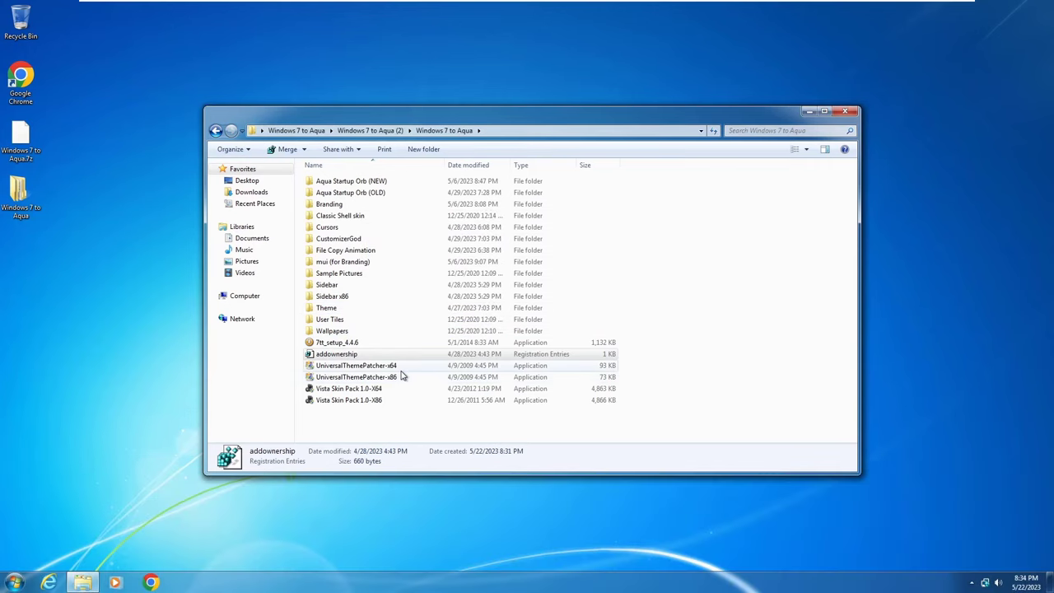
Copy the "Aqua Startup Orb (NEW)" folder to the desktop.
{"action": "left_click", "coordinate": [384, 182]}
{"action": "right_click", "coordinate": [396, 182]}
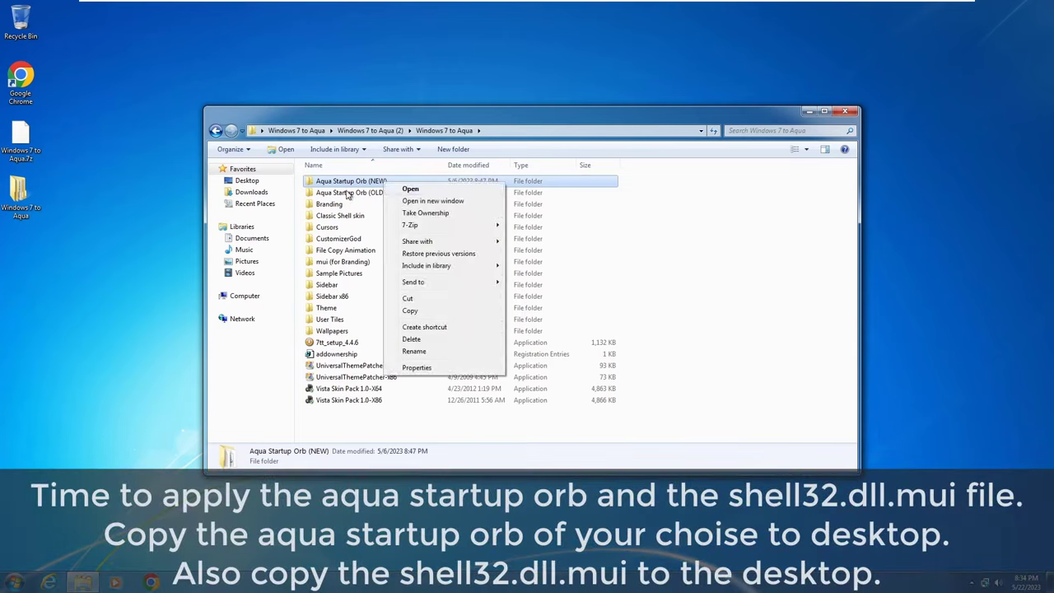
{"action": "key", "text": "Escape"}
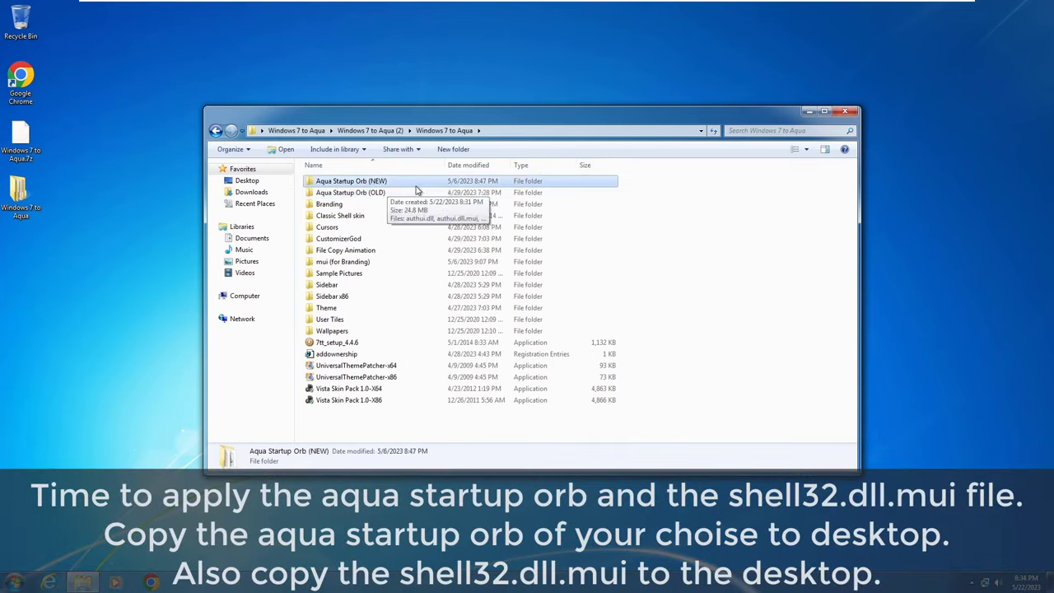
{"action": "right_click", "coordinate": [405, 183]}
{"action": "left_click", "coordinate": [445, 313]}
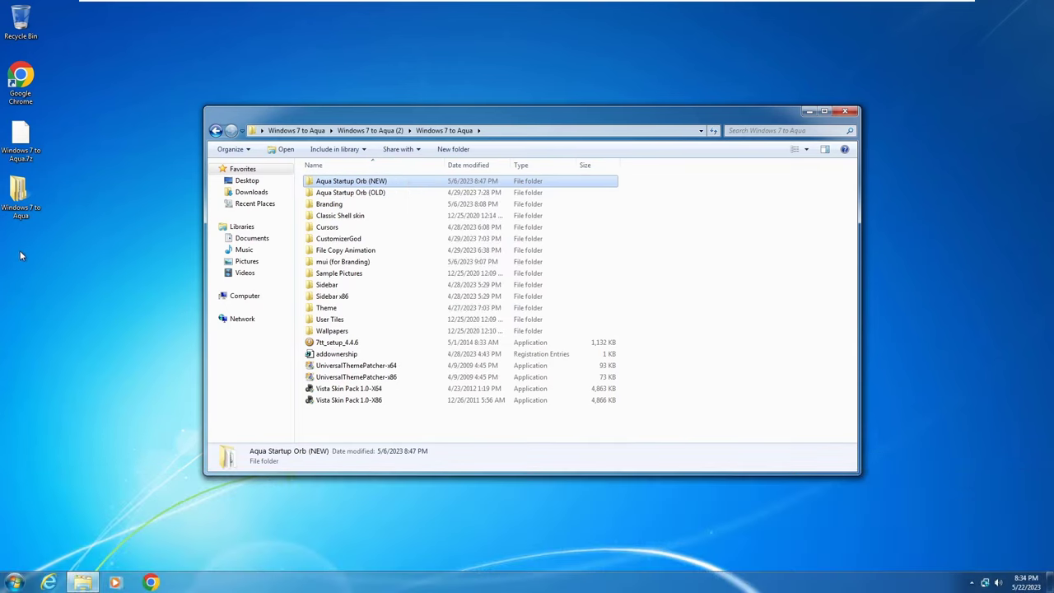
{"action": "right_click", "coordinate": [18, 257]}
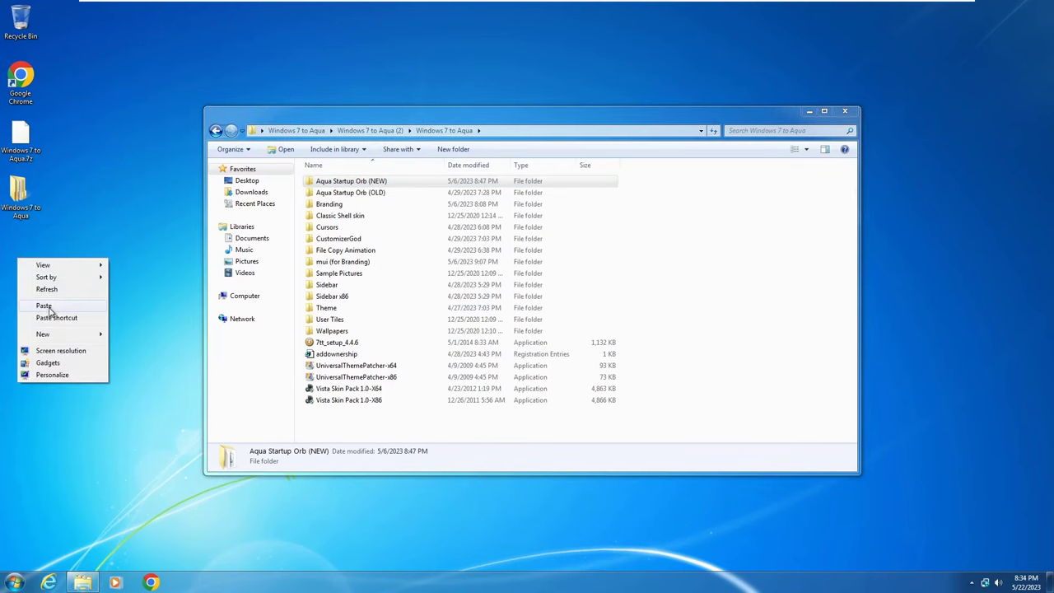
{"action": "left_click", "coordinate": [45, 307]}
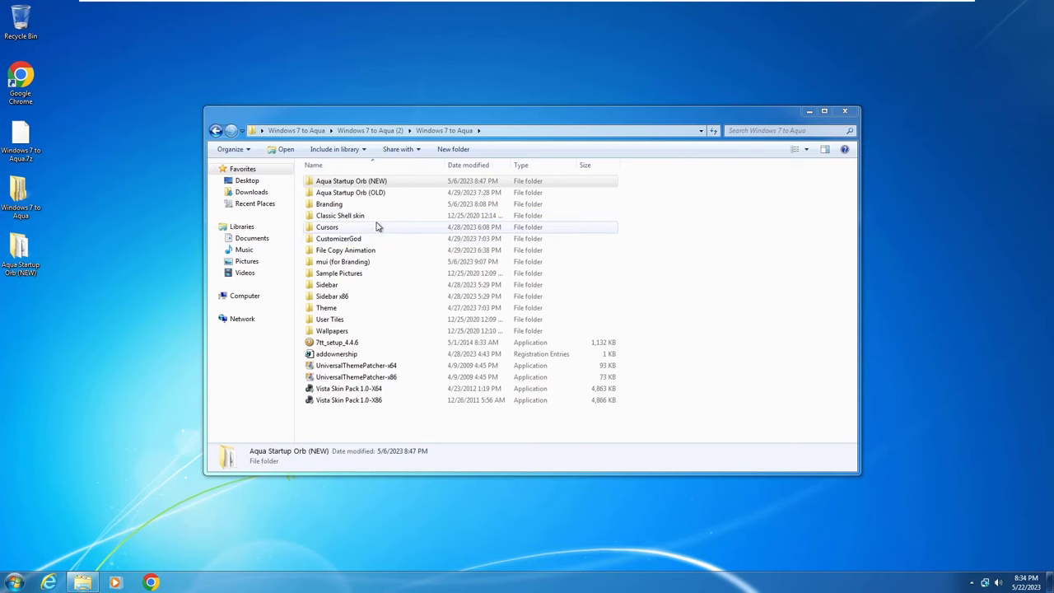
Read the README in the "mui (for Branding)" folder, and copy shell32.dll.mui from that folder to the desktop.
{"action": "left_click", "coordinate": [342, 262]}
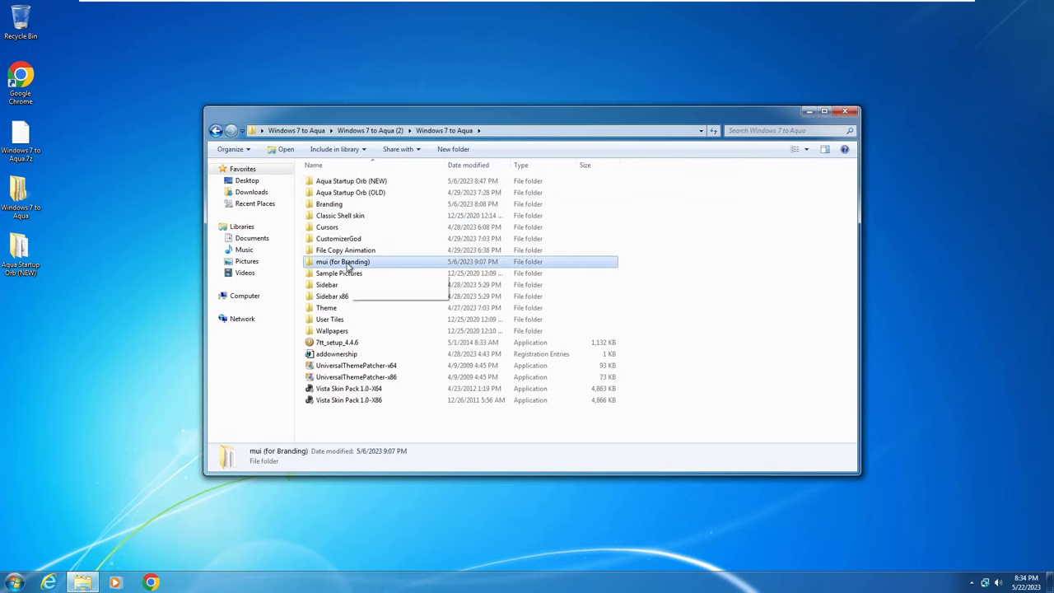
{"action": "double_click", "coordinate": [359, 263]}
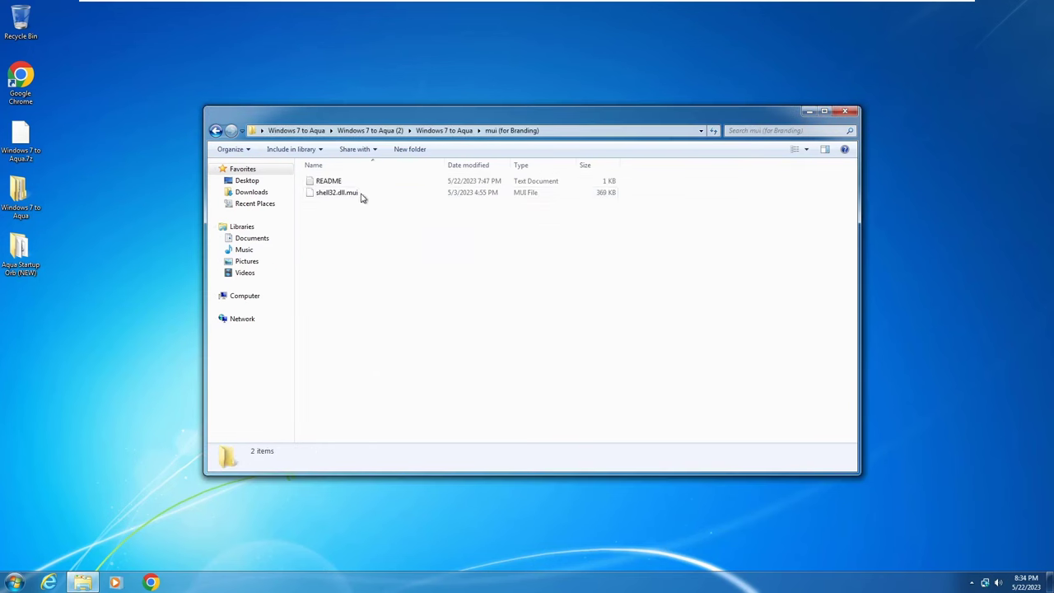
{"action": "double_click", "coordinate": [359, 180]}
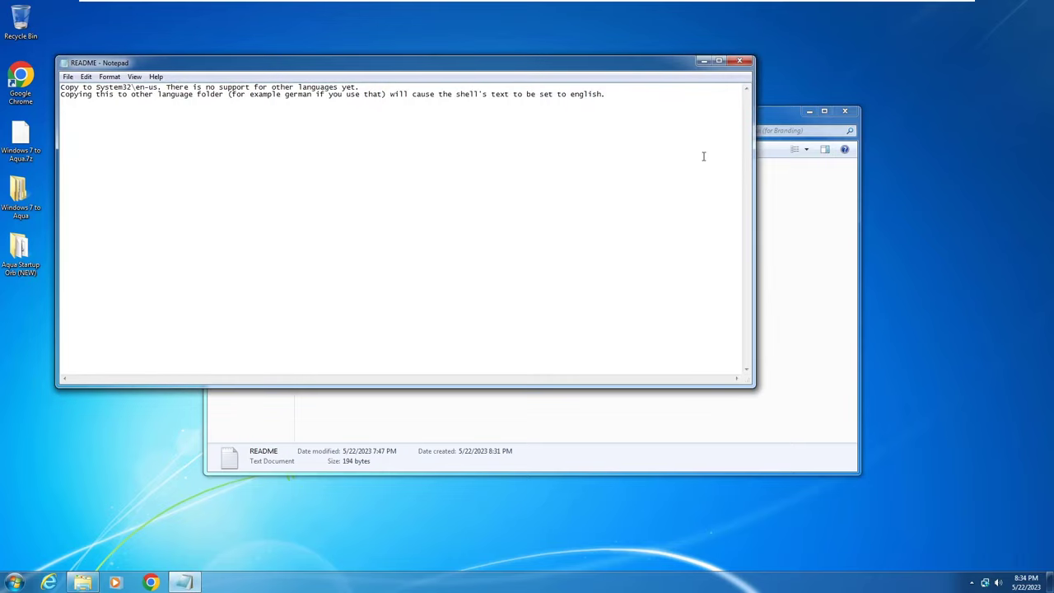
{"action": "key", "text": "ctrl+a"}
{"action": "left_click", "coordinate": [745, 62]}
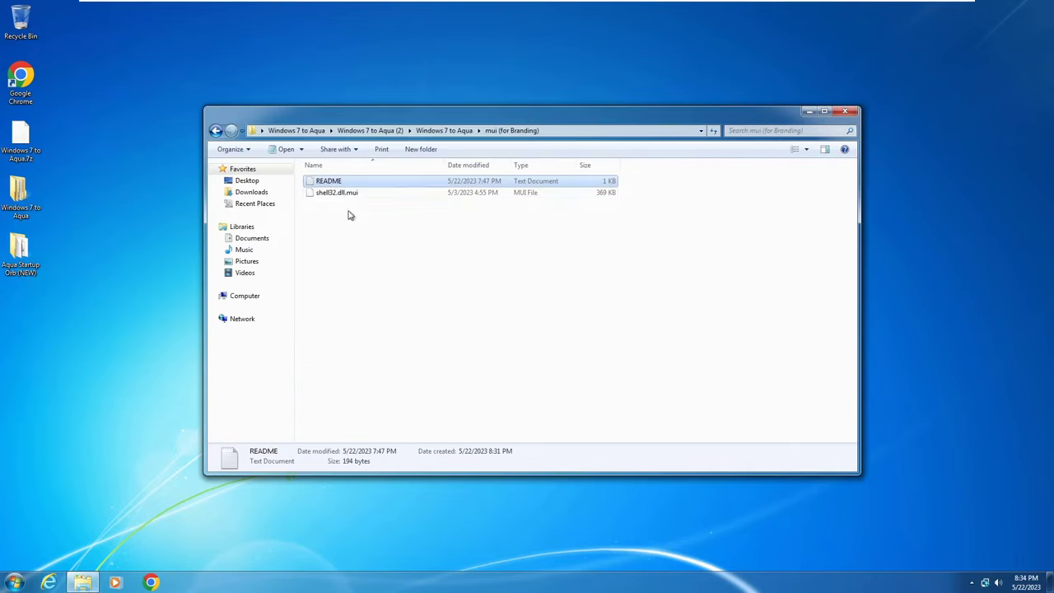
{"action": "left_click", "coordinate": [344, 195]}
{"action": "right_click", "coordinate": [348, 197]}
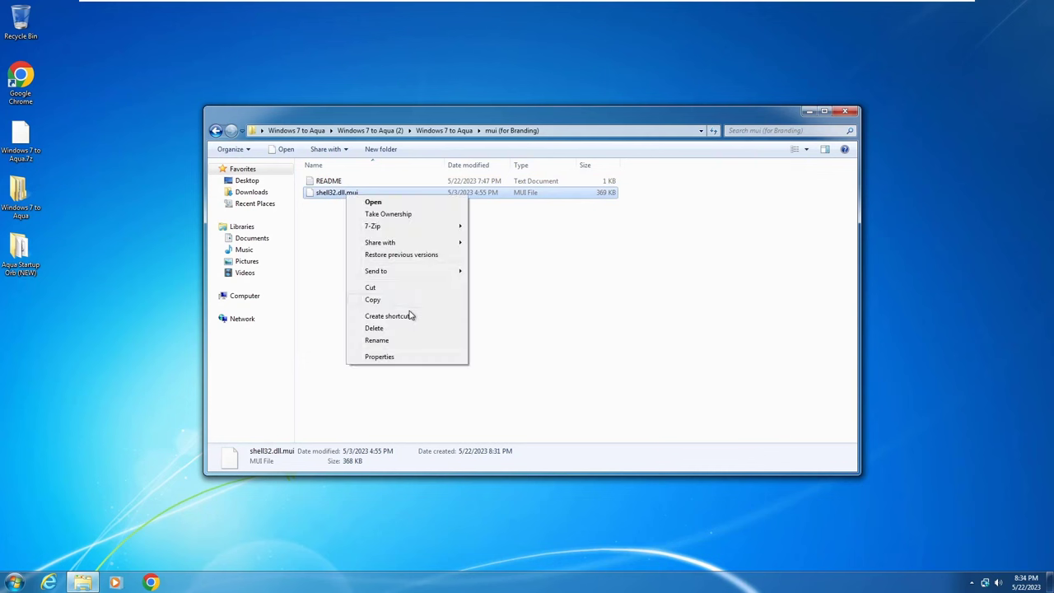
{"action": "left_click", "coordinate": [390, 302]}
{"action": "right_click", "coordinate": [20, 313]}
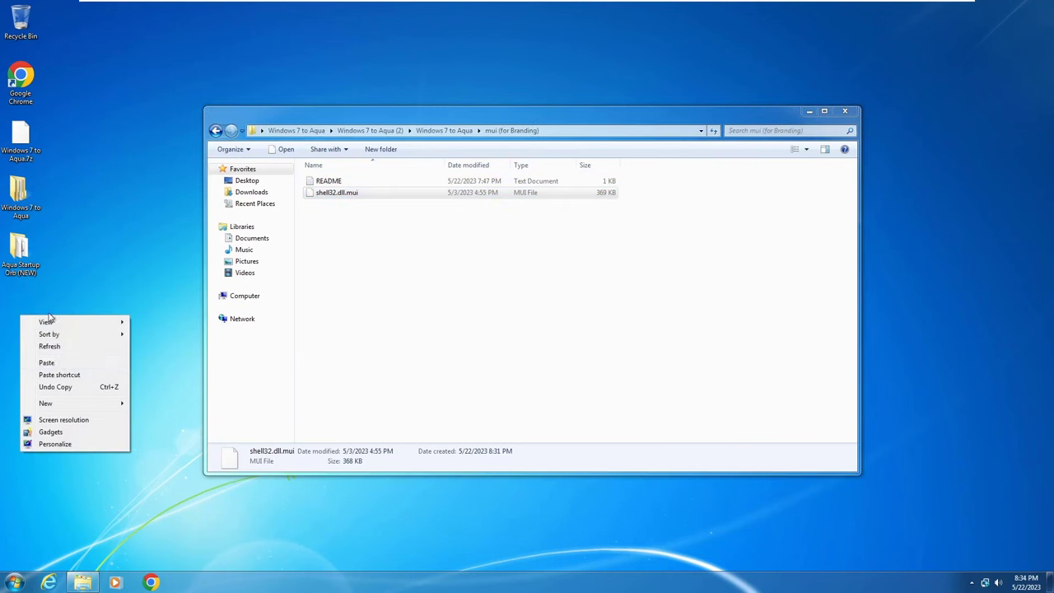
{"action": "left_click", "coordinate": [57, 363]}
{"action": "left_click", "coordinate": [421, 306]}
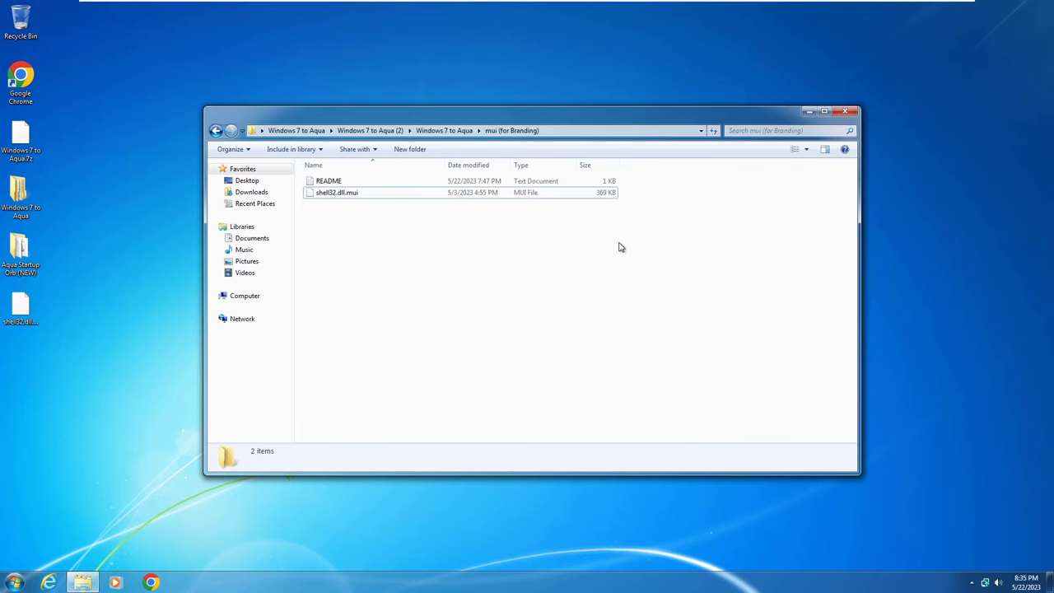
{"action": "left_click", "coordinate": [845, 113]}
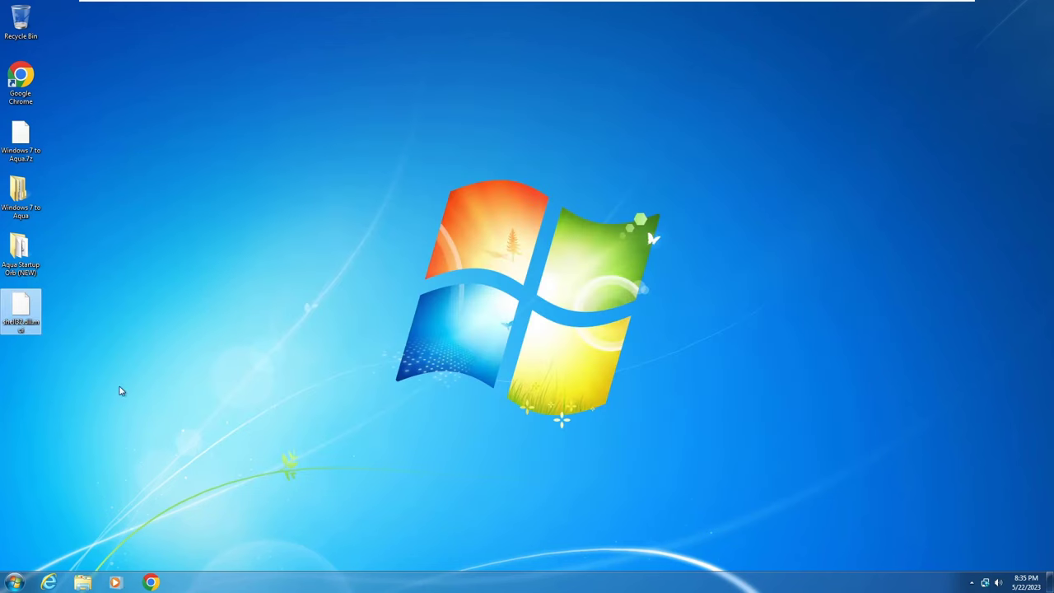
Restart the computer into the BIOS setup and exit it with changes saved to boot the Windows installation media.
{"action": "left_click", "coordinate": [7, 586]}
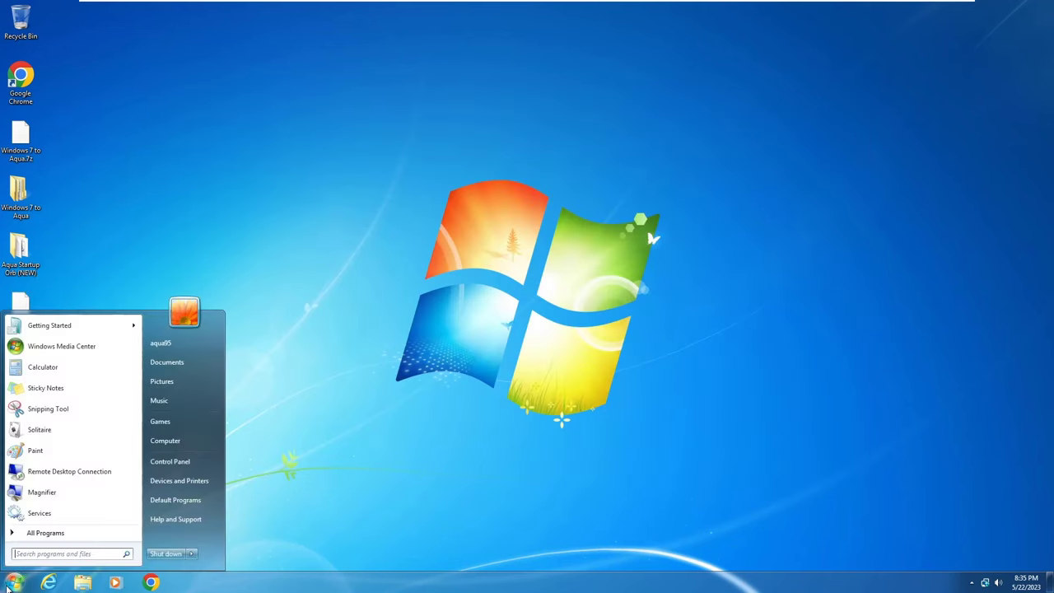
{"action": "left_click", "coordinate": [192, 554]}
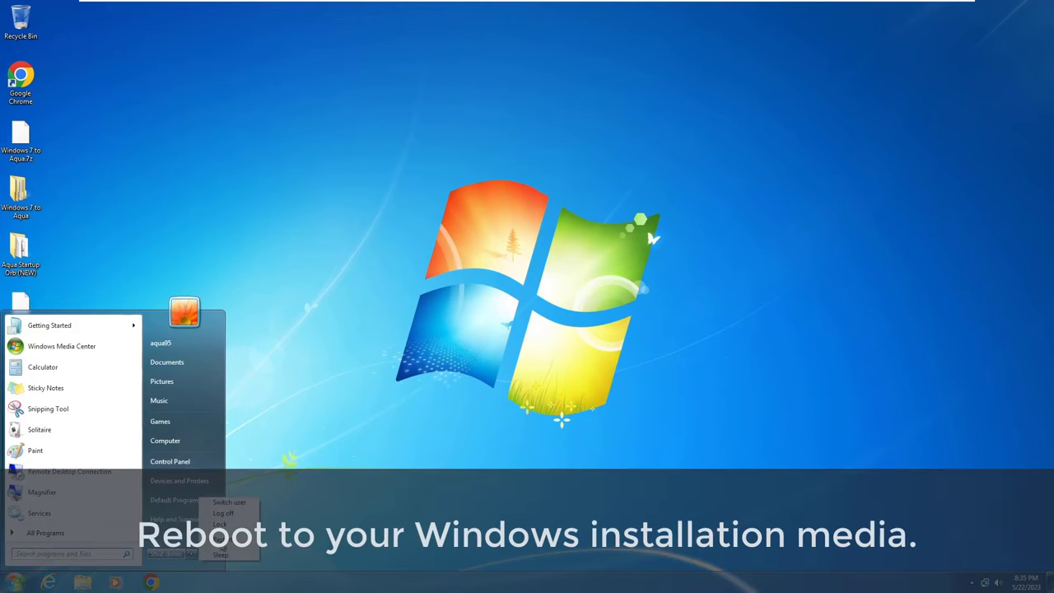
{"action": "left_click", "coordinate": [221, 543]}
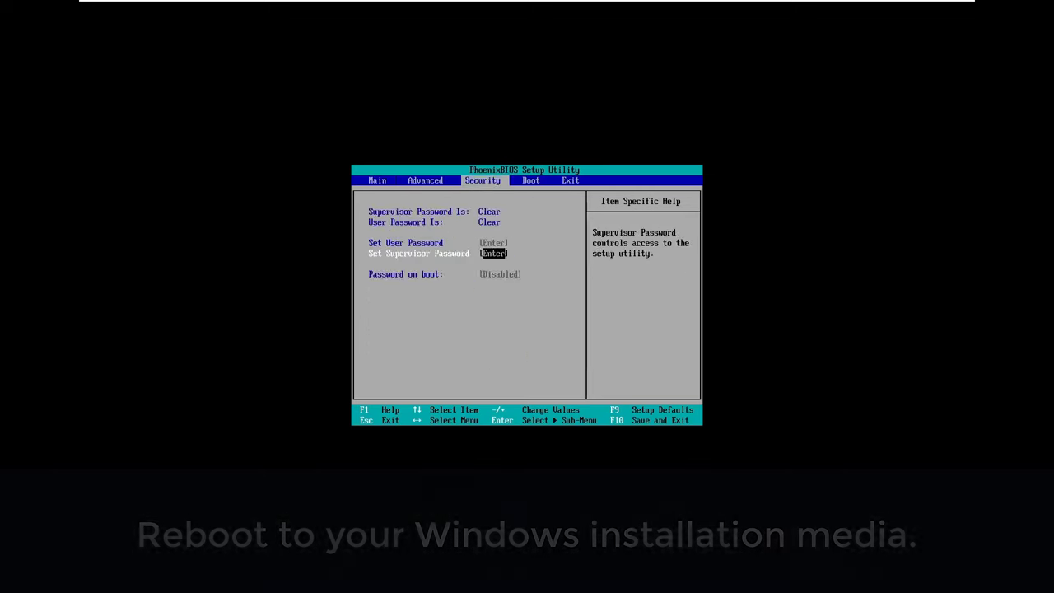
{"action": "key", "text": "Right"}
{"action": "key", "text": "Right"}
{"action": "key", "text": "Return"}
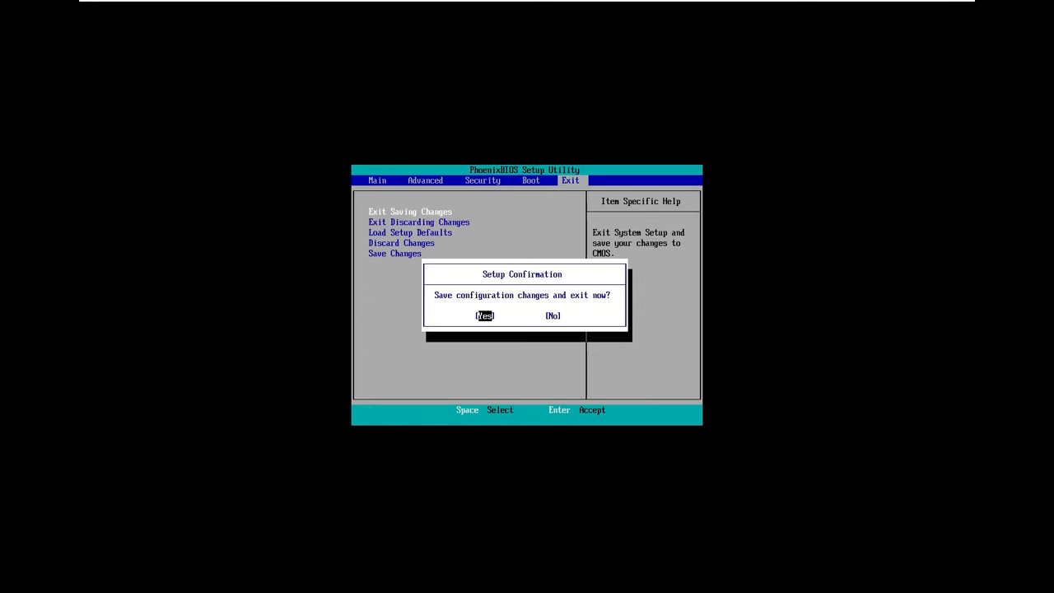
{"action": "key", "text": "Return"}
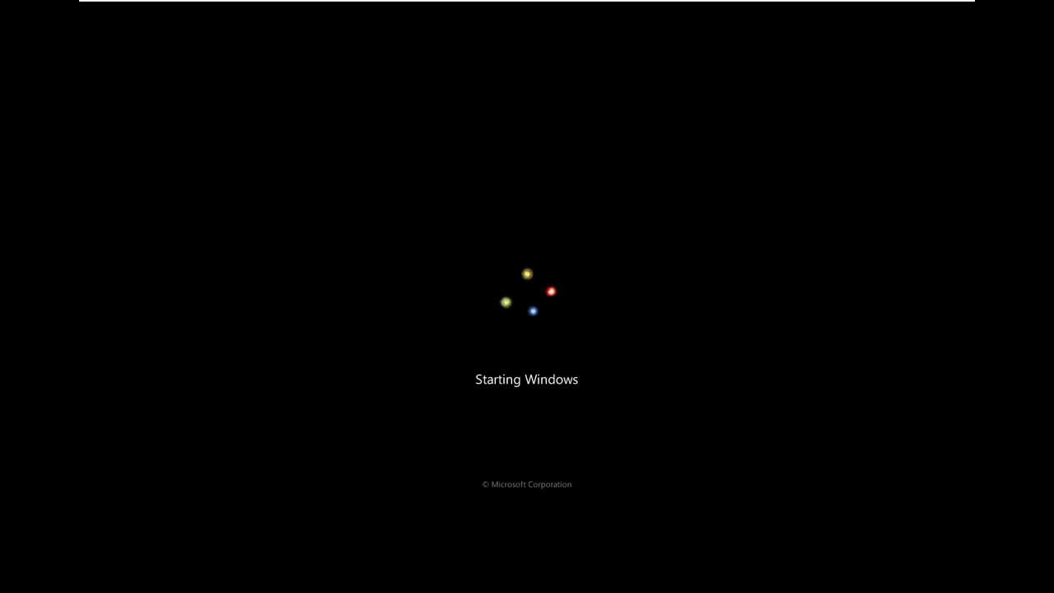
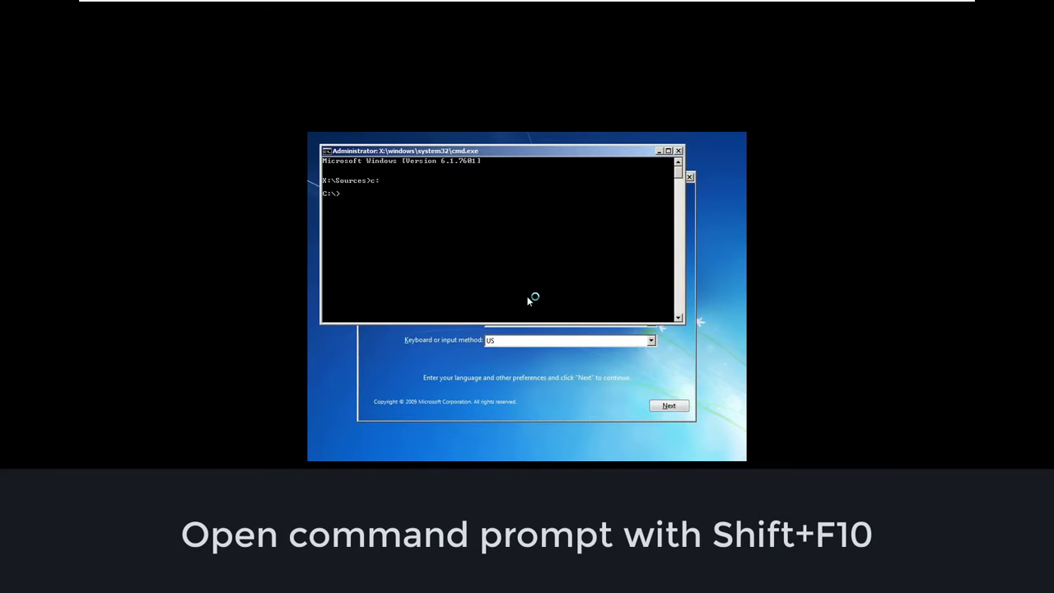
List the contents of drive C: in the setup environment's command prompt.
{"action": "key", "text": "Return"}
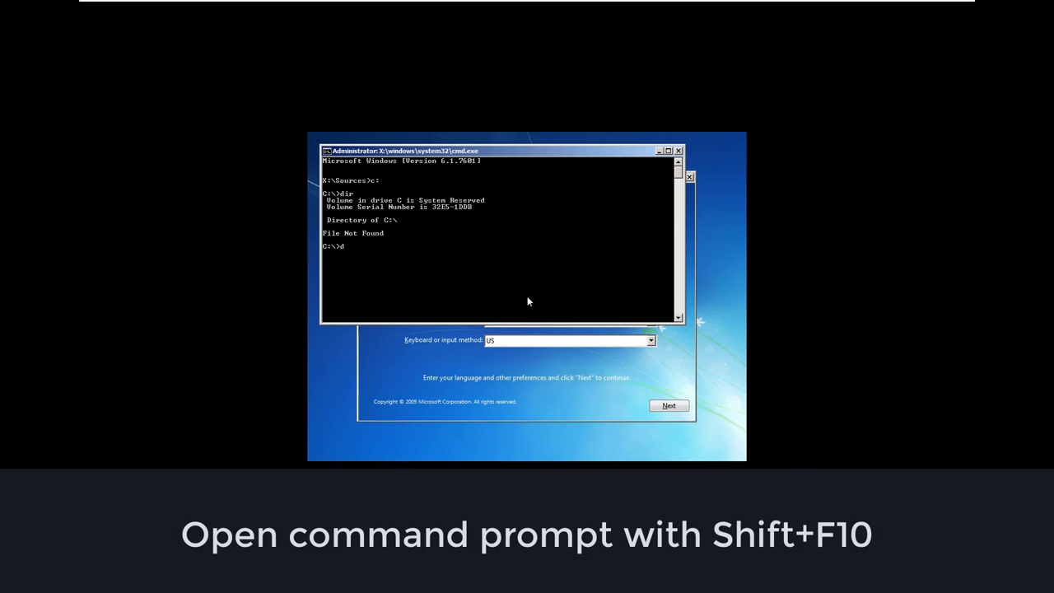
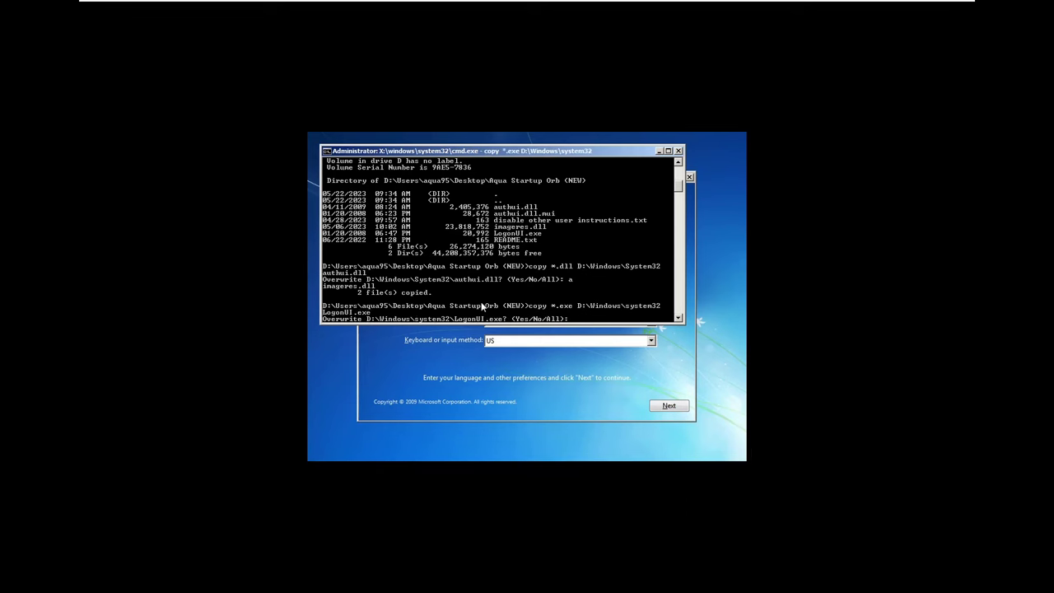
Confirm overwriting LogonUI.exe in D:\Windows\system32, and copy authui.dll.mui to D:\Windows\System32\en-US, replacing the existing file.
{"action": "type", "text": "a"}
{"action": "key", "text": "Return"}
{"action": "type", "text": "copy"}
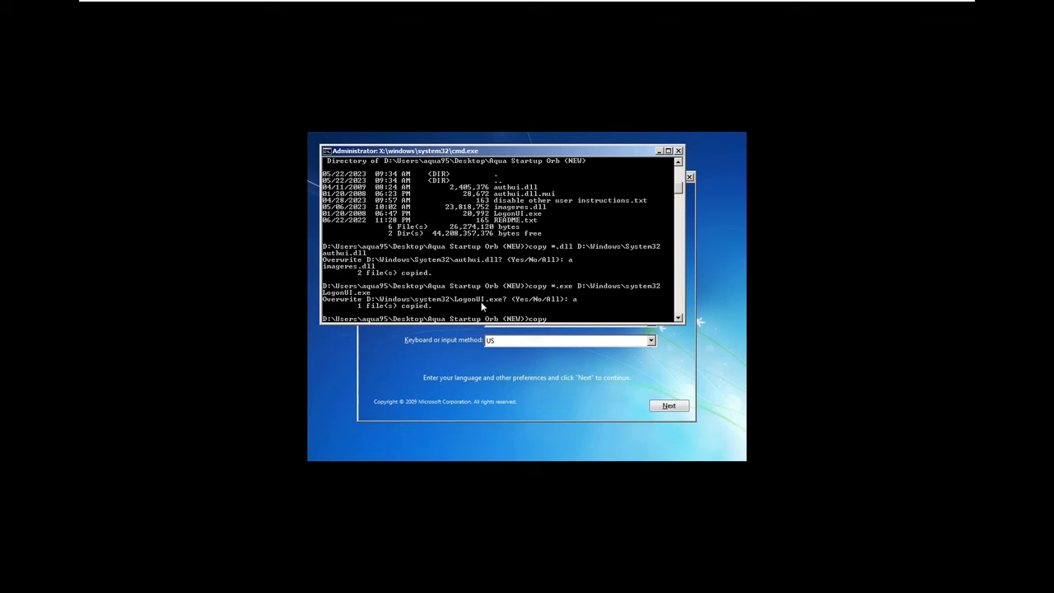
{"action": "type", "text": "authui.dll.mui D:\\Windows\\System32\\en-US"}
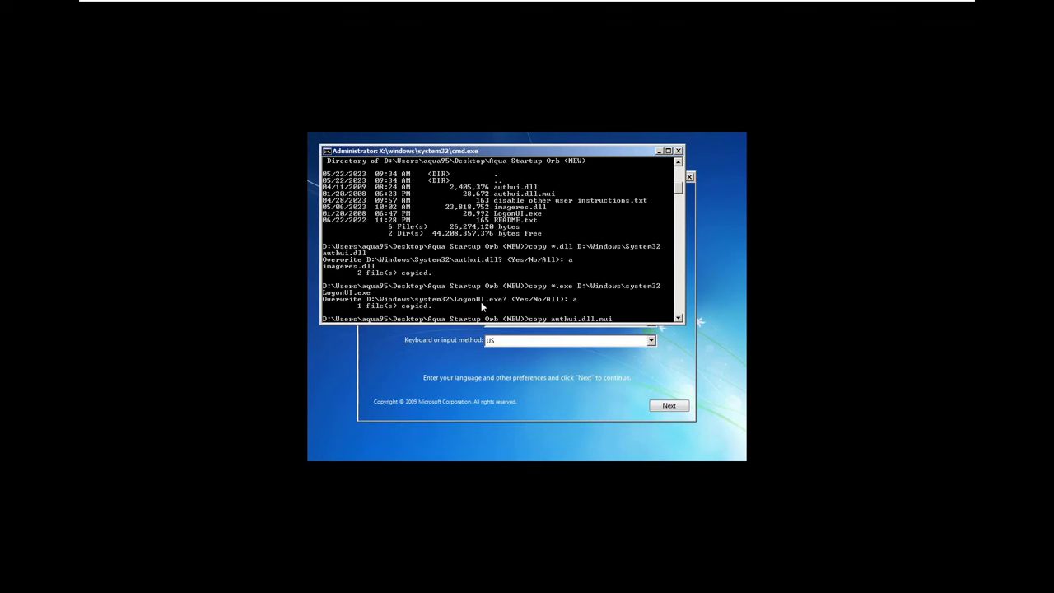
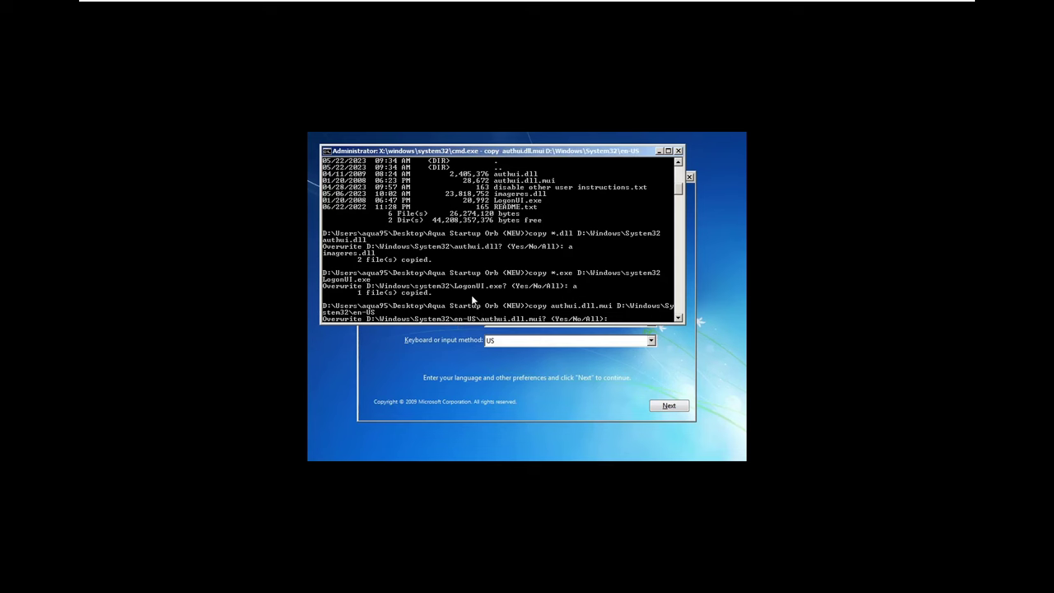
{"action": "type", "text": "y"}
{"action": "key", "text": "Return"}
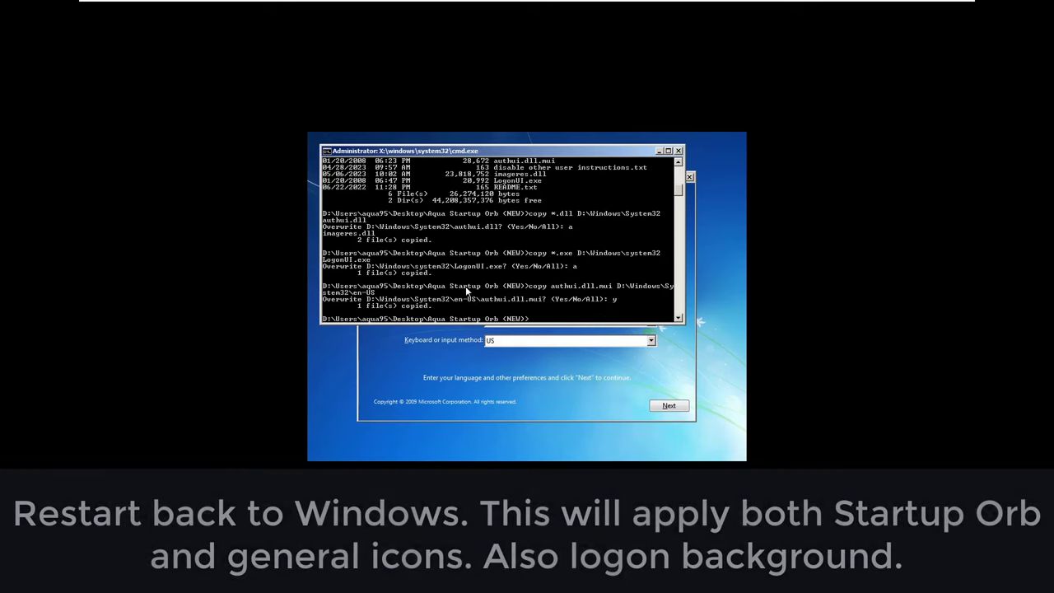
Close the command prompt and cancel the Windows installation to restart back into Windows.
{"action": "left_click", "coordinate": [678, 151]}
{"action": "left_click", "coordinate": [690, 178]}
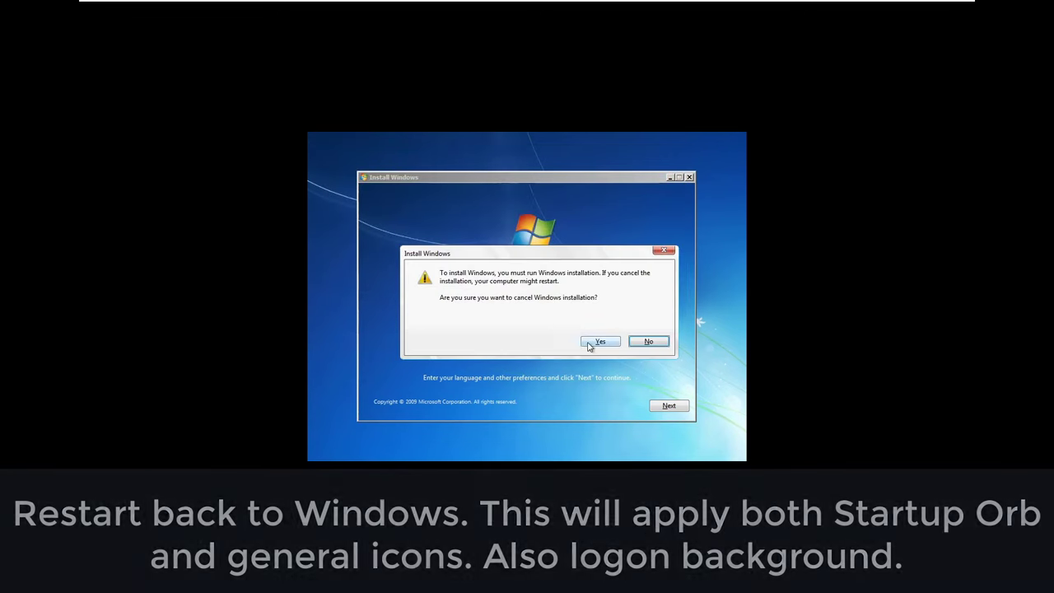
{"action": "left_click", "coordinate": [590, 342]}
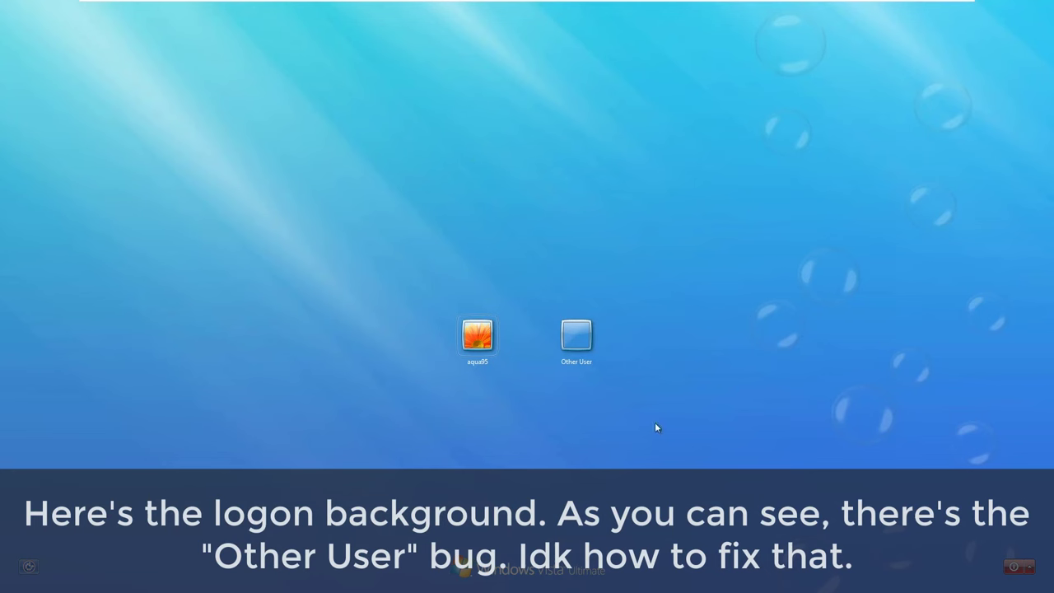
Log on with the existing user account from the logon screen.
{"action": "left_click", "coordinate": [477, 333]}
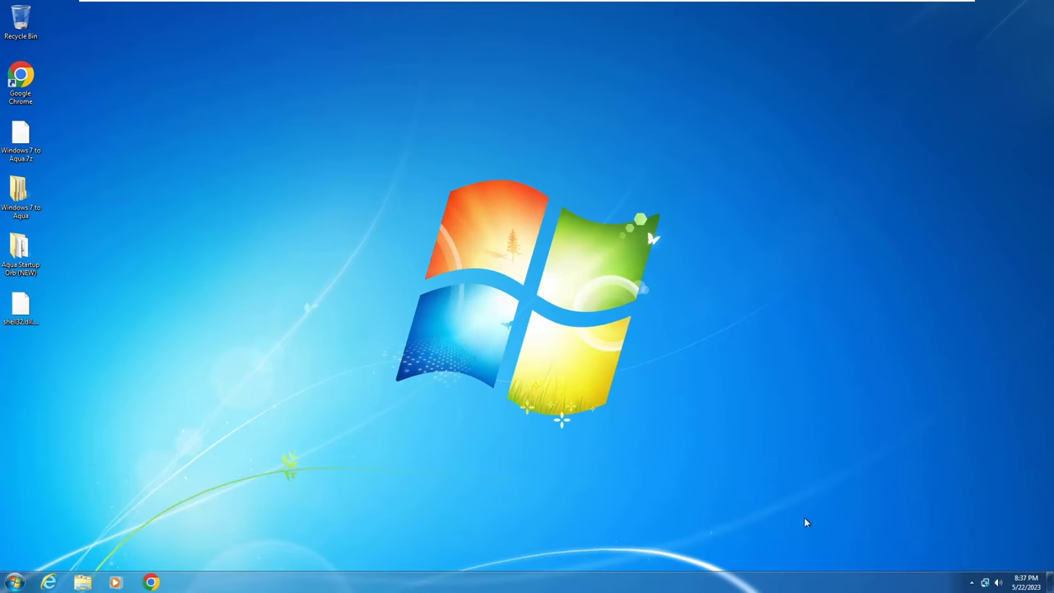
{"action": "left_click", "coordinate": [82, 583]}
{"action": "left_click", "coordinate": [251, 191]}
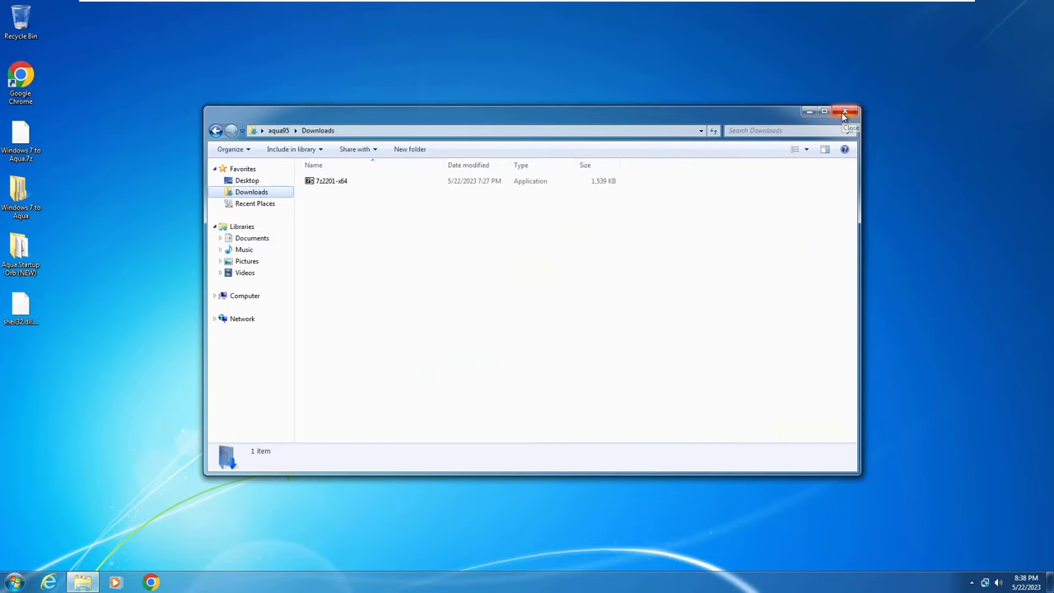
{"action": "left_click", "coordinate": [841, 112]}
{"action": "key", "text": "super"}
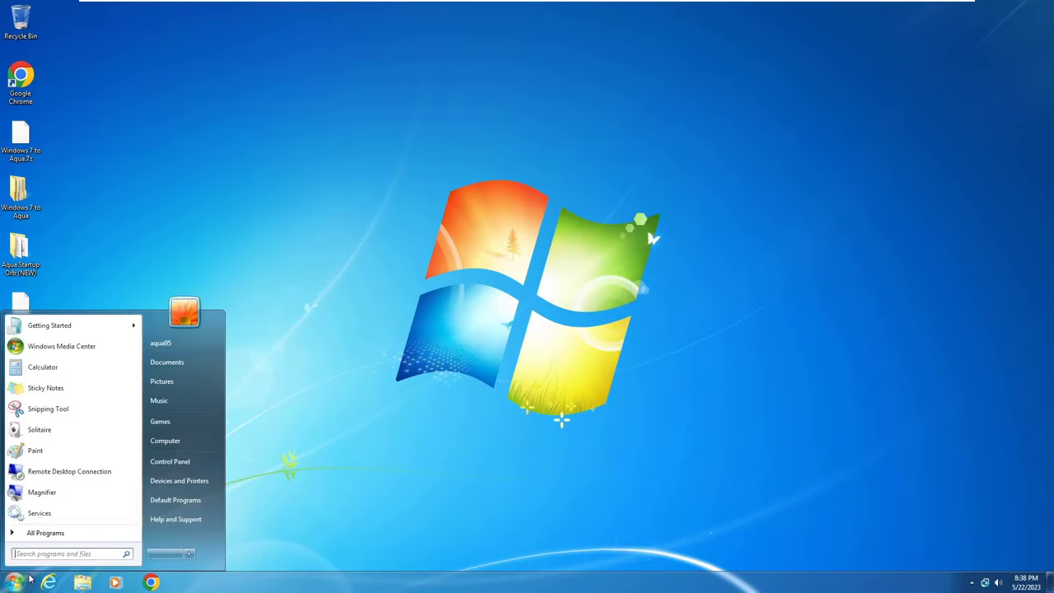
{"action": "left_click", "coordinate": [137, 298]}
{"action": "double_click", "coordinate": [20, 252]}
{"action": "left_click", "coordinate": [844, 109]}
Copy the Aero_Busy and Aero_Working cursors from the Cursors folder of the Windows 7 to Aqua package on the desktop.
{"action": "double_click", "coordinate": [20, 198]}
{"action": "double_click", "coordinate": [366, 180]}
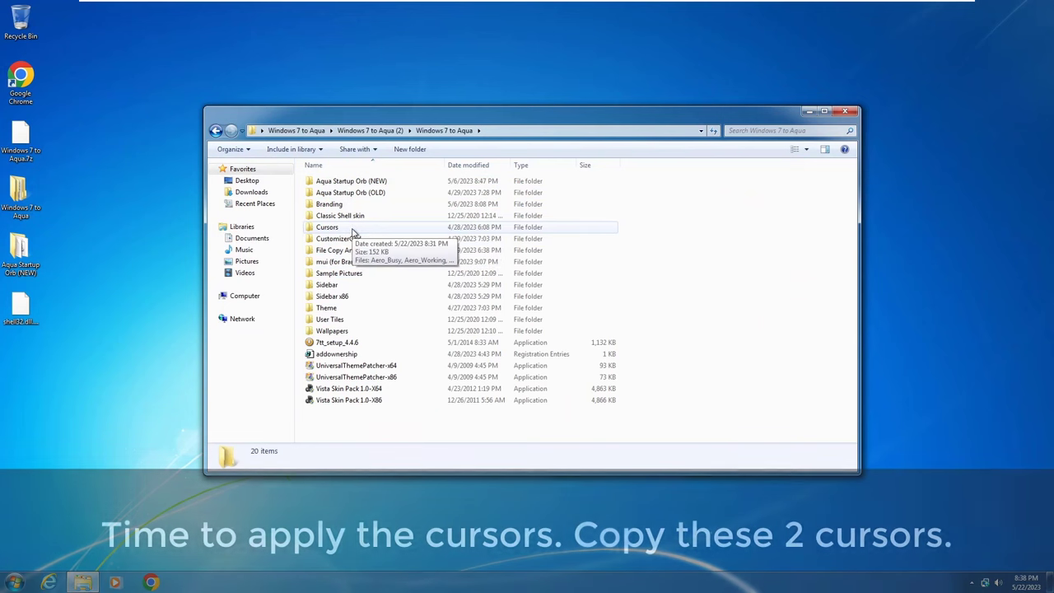
{"action": "double_click", "coordinate": [353, 233]}
{"action": "left_click", "coordinate": [362, 182]}
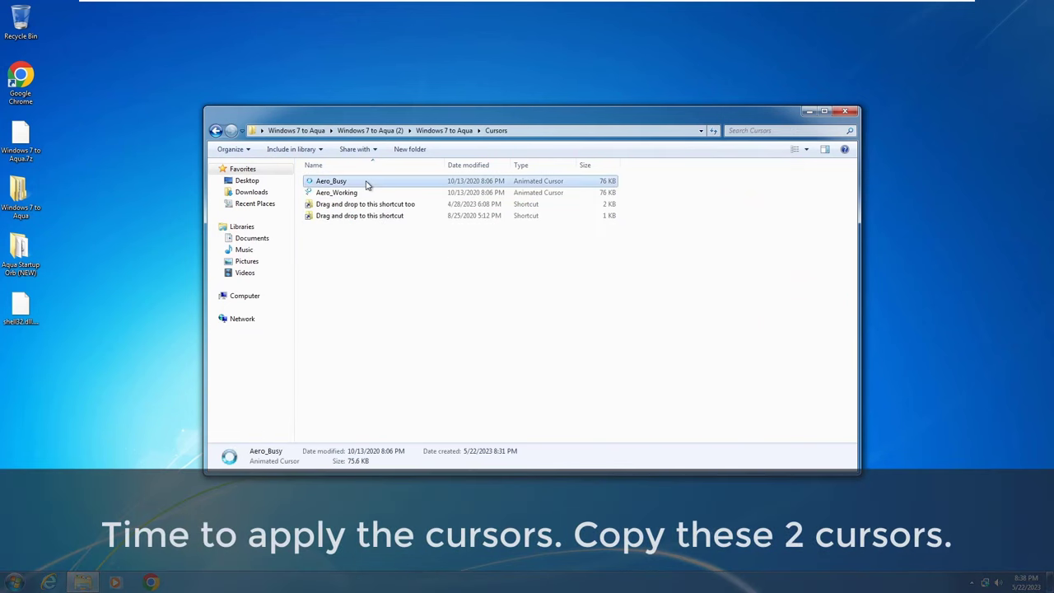
{"action": "left_click", "coordinate": [363, 194], "text": "ctrl"}
{"action": "right_click", "coordinate": [363, 194]}
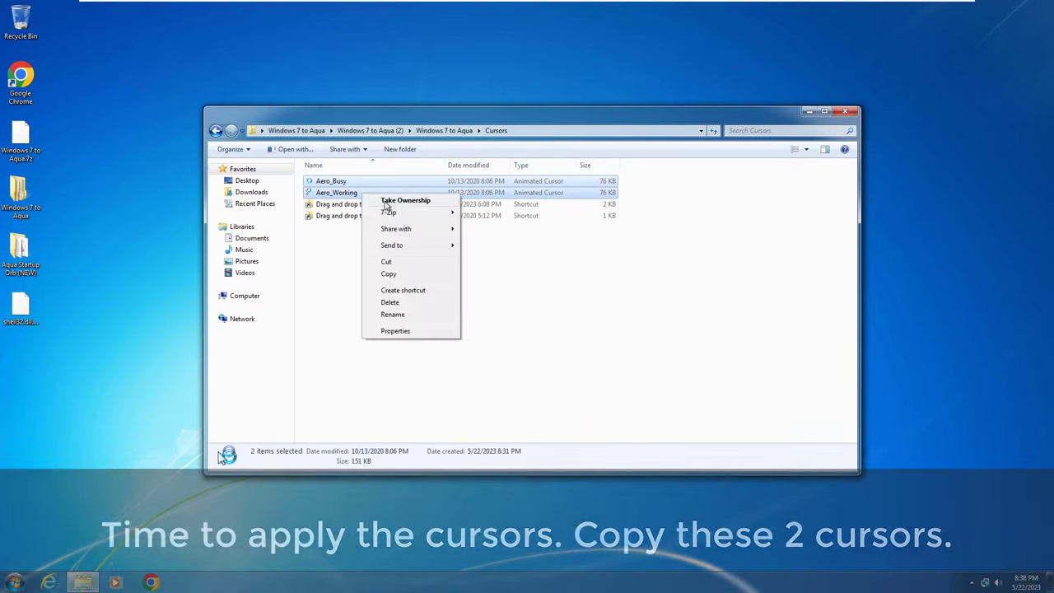
{"action": "left_click", "coordinate": [395, 275]}
{"action": "left_click", "coordinate": [381, 269]}
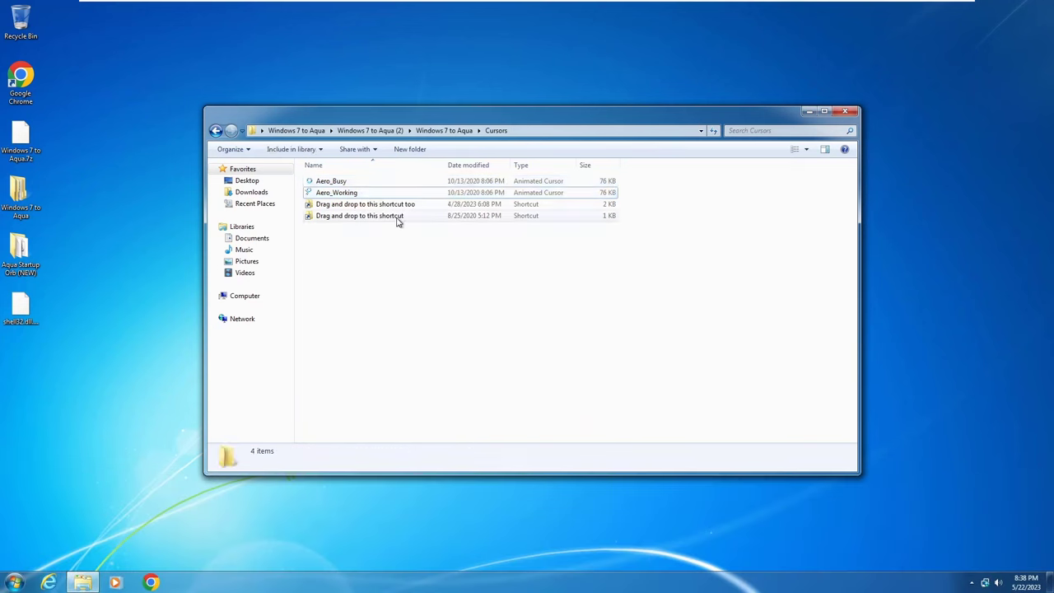
Take ownership of aero_busy and aero_working in C:\Windows\Cursors, reached through the "Drag and drop to this shortcut" link, and allow the permission requests.
{"action": "double_click", "coordinate": [395, 216]}
{"action": "left_click", "coordinate": [354, 215]}
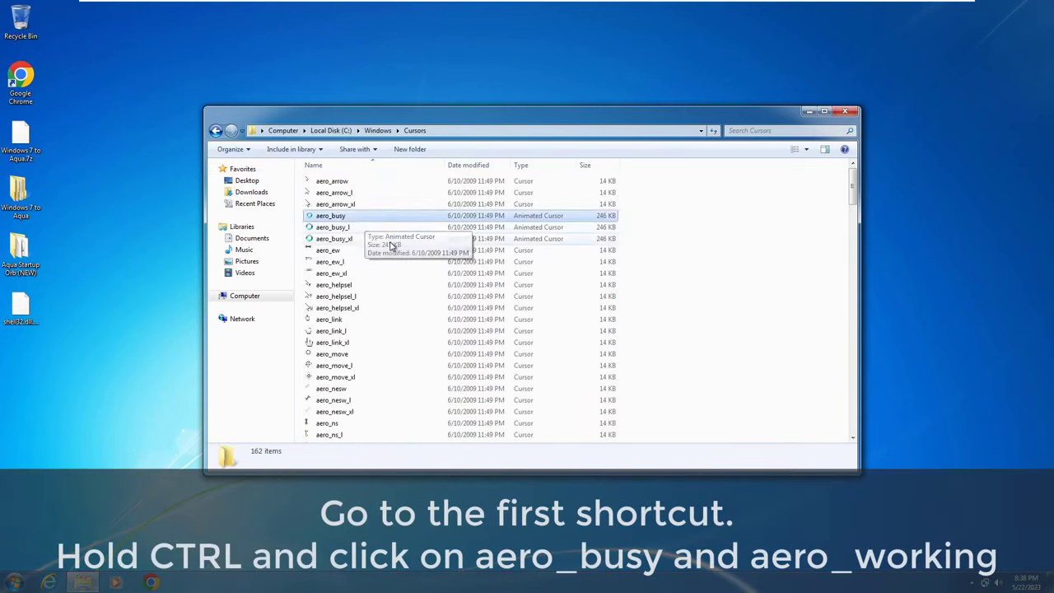
{"action": "scroll", "coordinate": [368, 247], "scroll_direction": "down", "scroll_amount": 10}
{"action": "left_click", "coordinate": [368, 247], "text": "ctrl"}
{"action": "scroll", "coordinate": [368, 251], "scroll_direction": "up", "scroll_amount": 10}
{"action": "scroll", "coordinate": [368, 257], "scroll_direction": "down", "scroll_amount": 7}
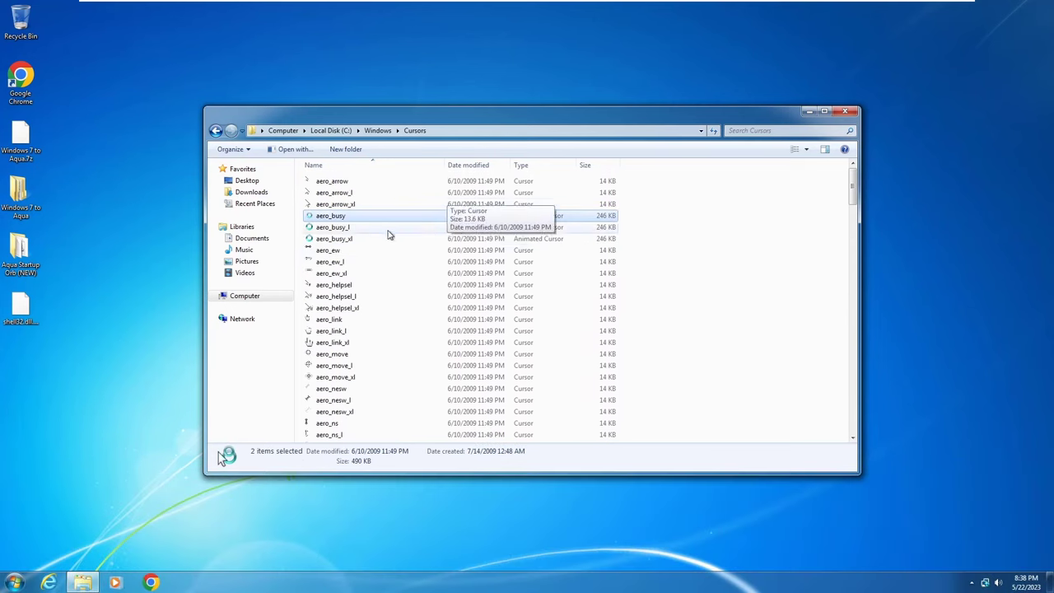
{"action": "right_click", "coordinate": [382, 288]}
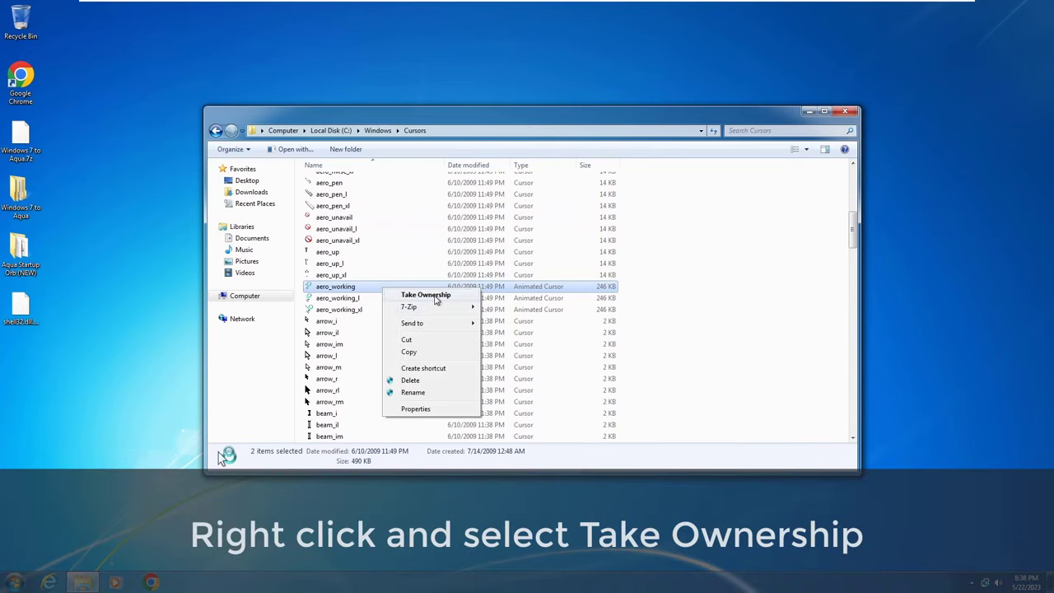
{"action": "left_click", "coordinate": [435, 297]}
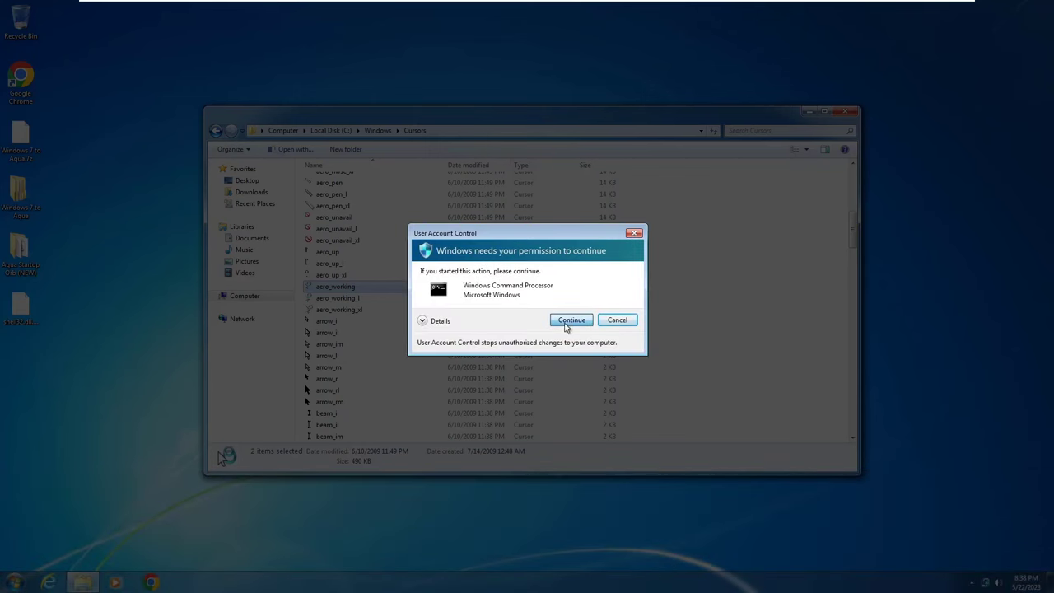
{"action": "left_click", "coordinate": [568, 321]}
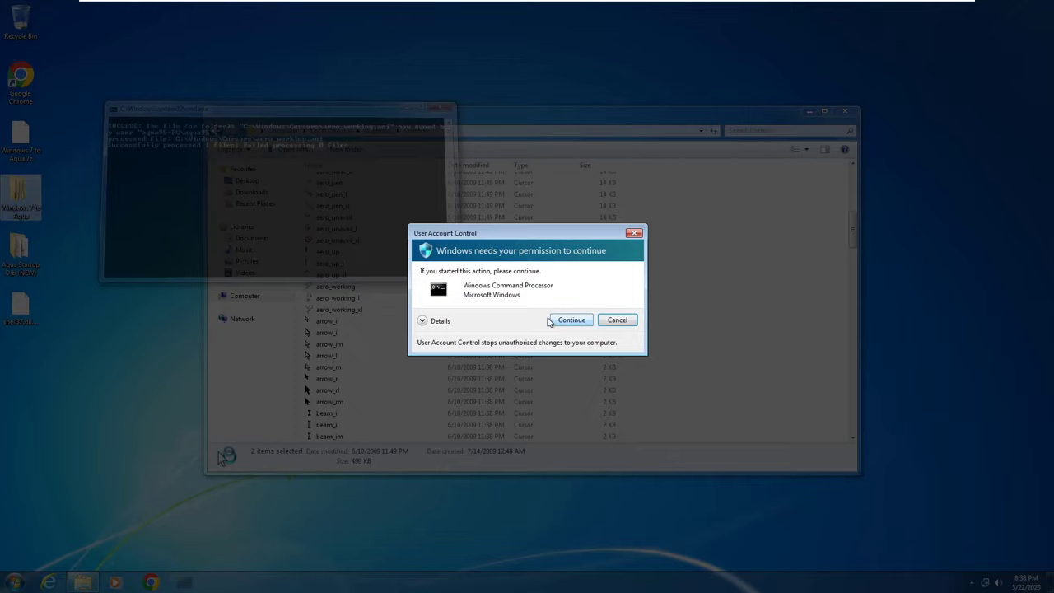
{"action": "left_click", "coordinate": [565, 321]}
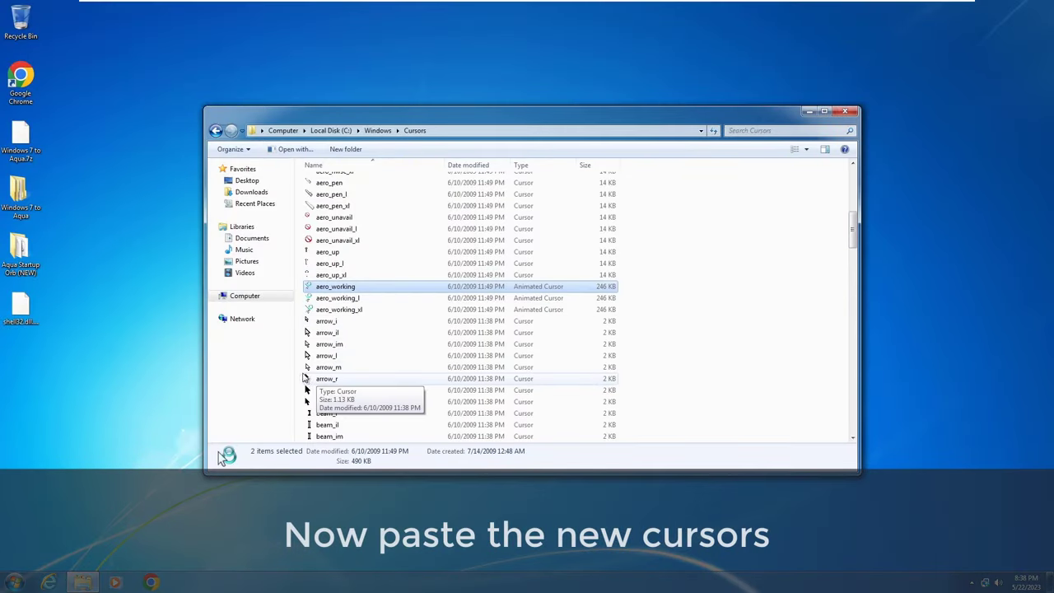
Paste the copied cursors into C:\Windows\Cursors, replacing the existing aero_busy and aero_working files.
{"action": "scroll", "coordinate": [338, 333], "scroll_direction": "up", "scroll_amount": 3}
{"action": "right_click", "coordinate": [715, 318]}
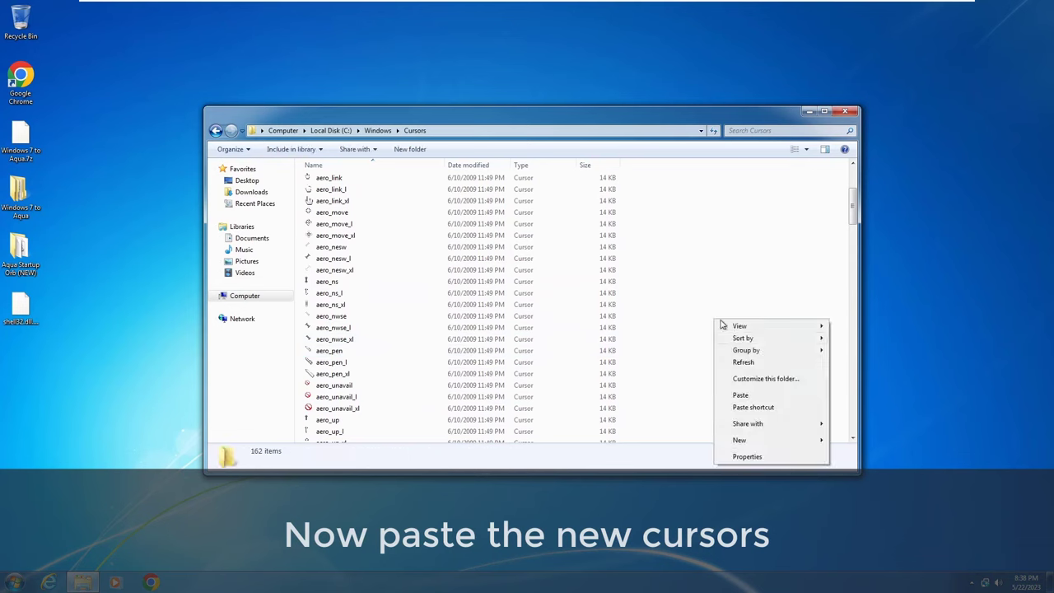
{"action": "left_click", "coordinate": [749, 393]}
{"action": "left_click", "coordinate": [494, 240]}
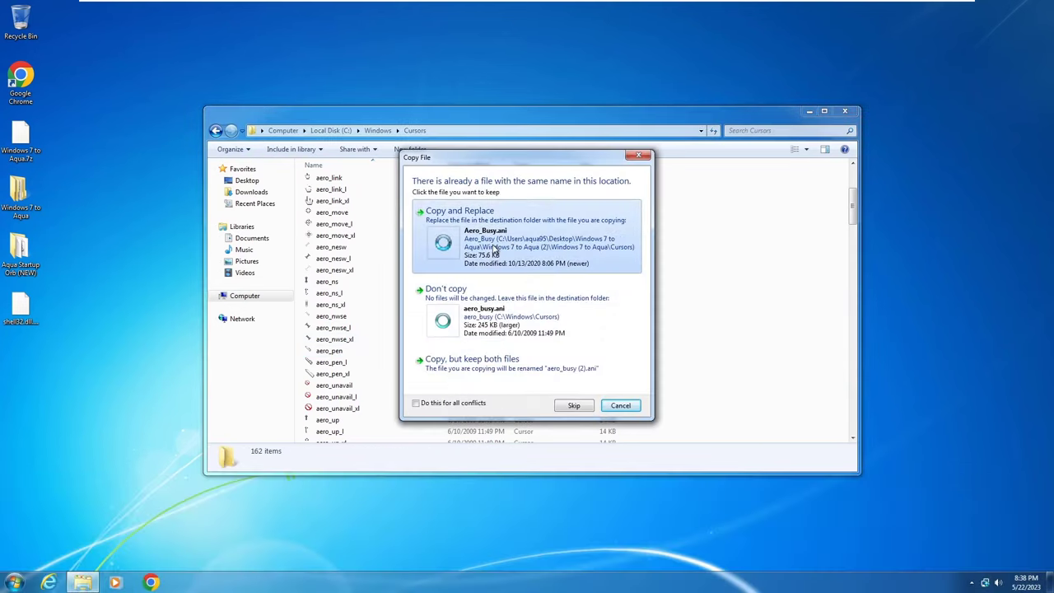
{"action": "left_click", "coordinate": [494, 240]}
{"action": "left_click", "coordinate": [499, 327]}
{"action": "left_click", "coordinate": [501, 322]}
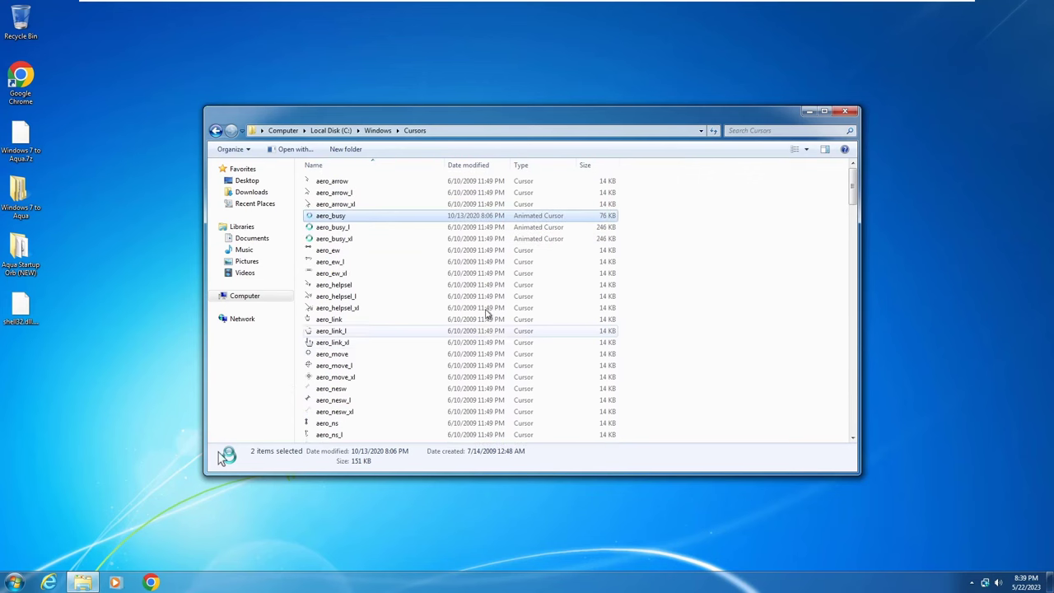
Take ownership of aero_busy and aero_working in the winsxs shell-cursors folder that "Drag and drop to this shortcut too" links to.
{"action": "left_click", "coordinate": [377, 130]}
{"action": "key", "text": "alt+Left"}
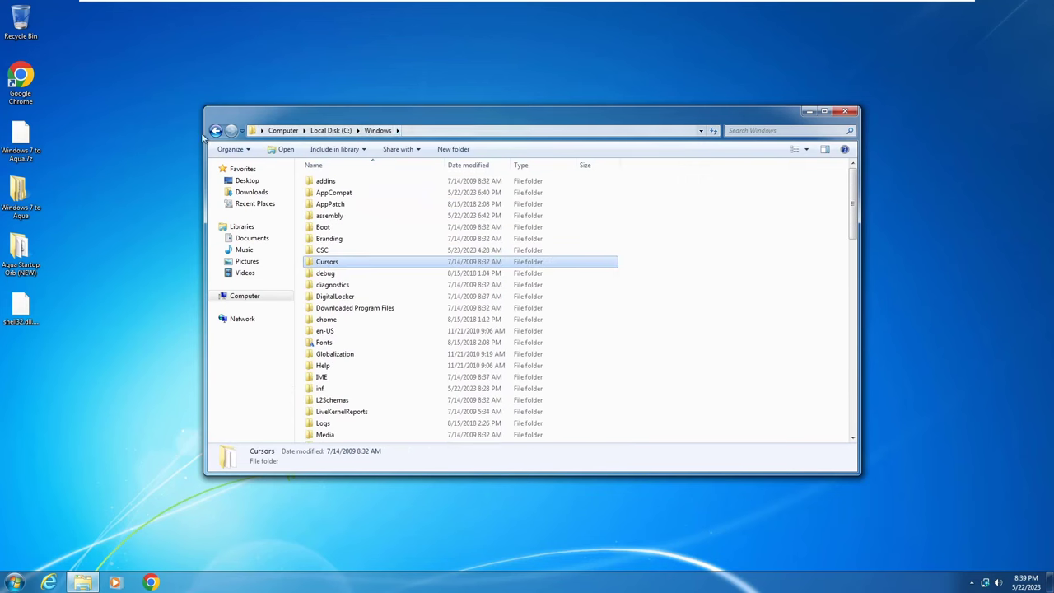
{"action": "key", "text": "alt+Left"}
{"action": "key", "text": "alt+Left"}
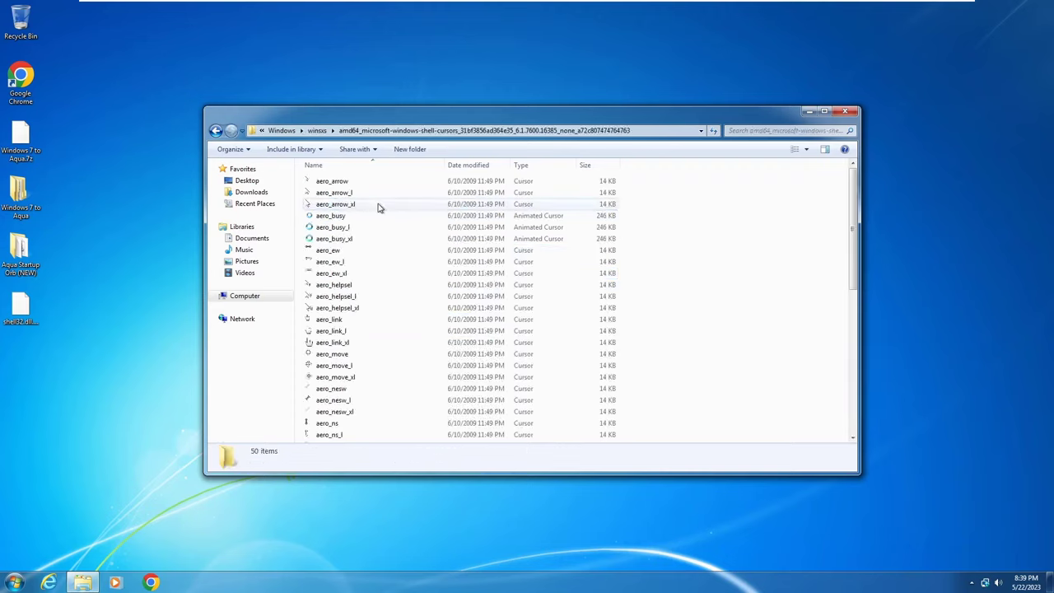
{"action": "left_click", "coordinate": [349, 217]}
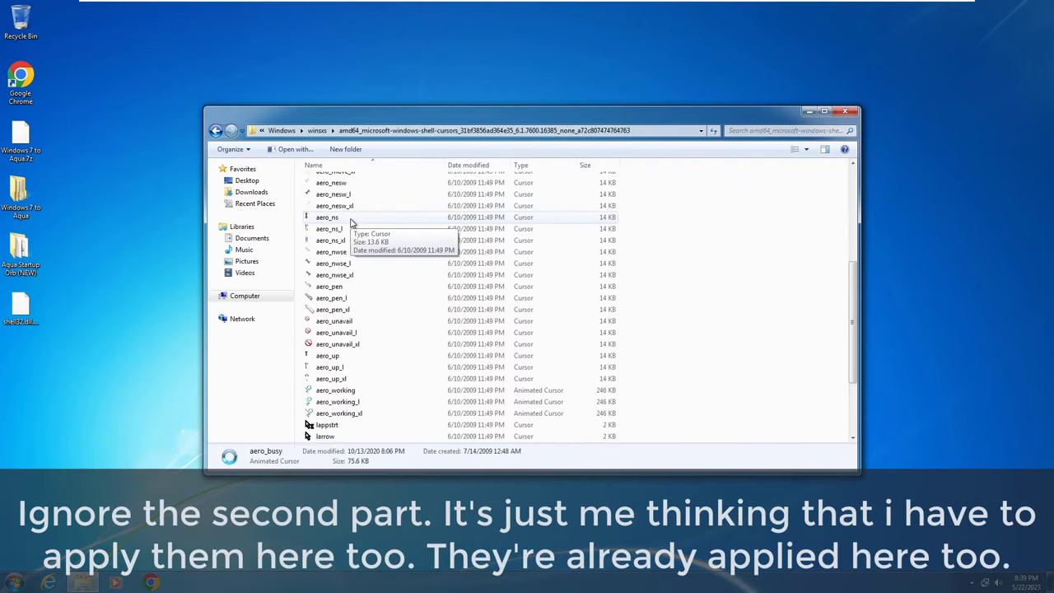
{"action": "scroll", "coordinate": [371, 340], "scroll_direction": "down", "scroll_amount": 7}
{"action": "left_click", "coordinate": [368, 357], "text": "ctrl"}
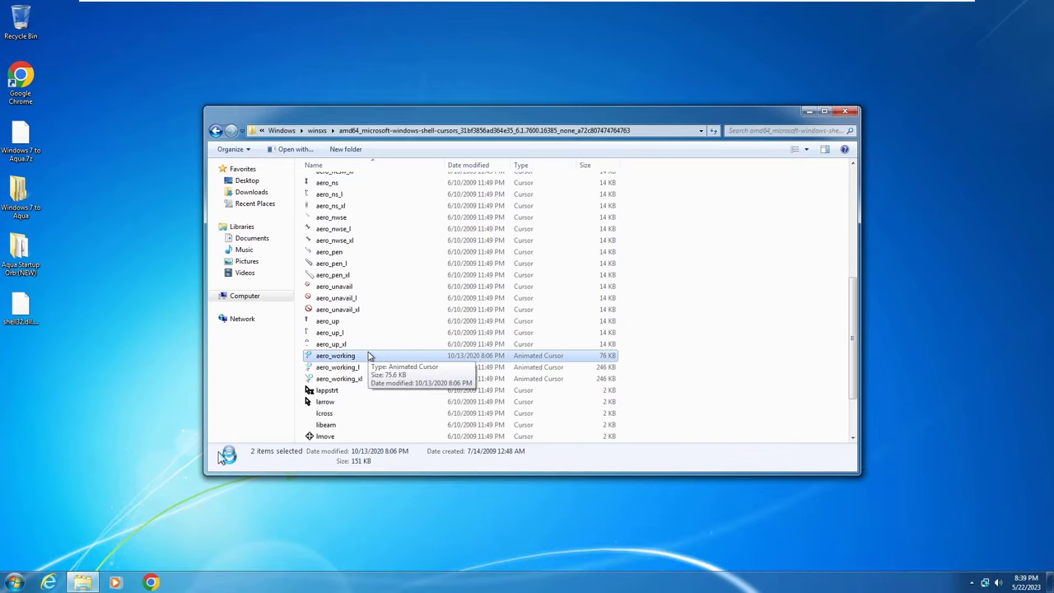
{"action": "right_click", "coordinate": [368, 357]}
{"action": "left_click", "coordinate": [430, 358]}
{"action": "left_click", "coordinate": [570, 320]}
{"action": "left_click", "coordinate": [571, 321]}
Try to paste the copied cursors into the winsxs shell-cursors folder, replacing the existing files.
{"action": "right_click", "coordinate": [718, 326]}
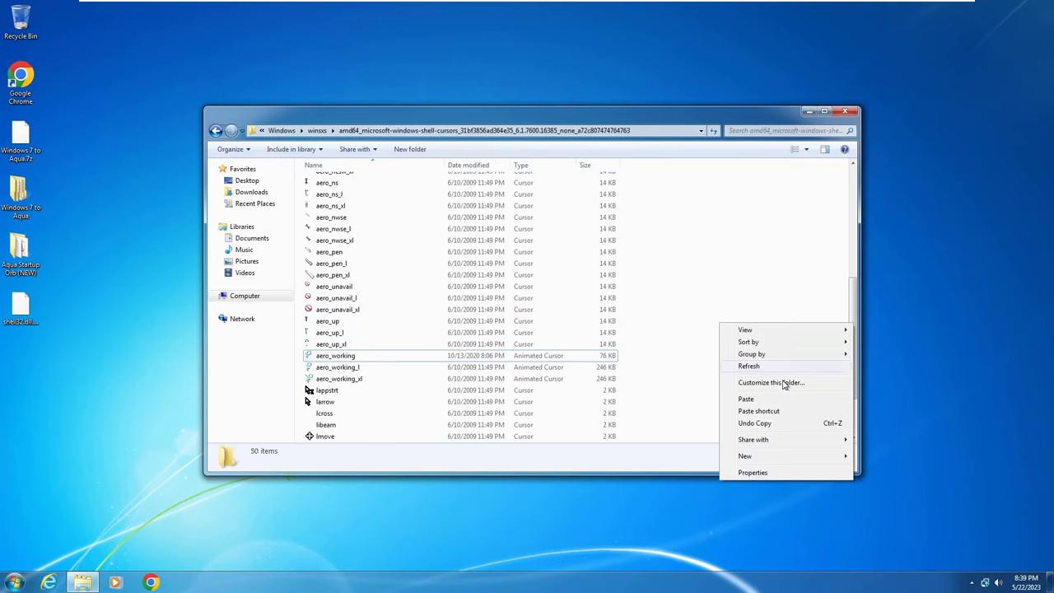
{"action": "left_click", "coordinate": [779, 401]}
{"action": "left_click", "coordinate": [512, 256]}
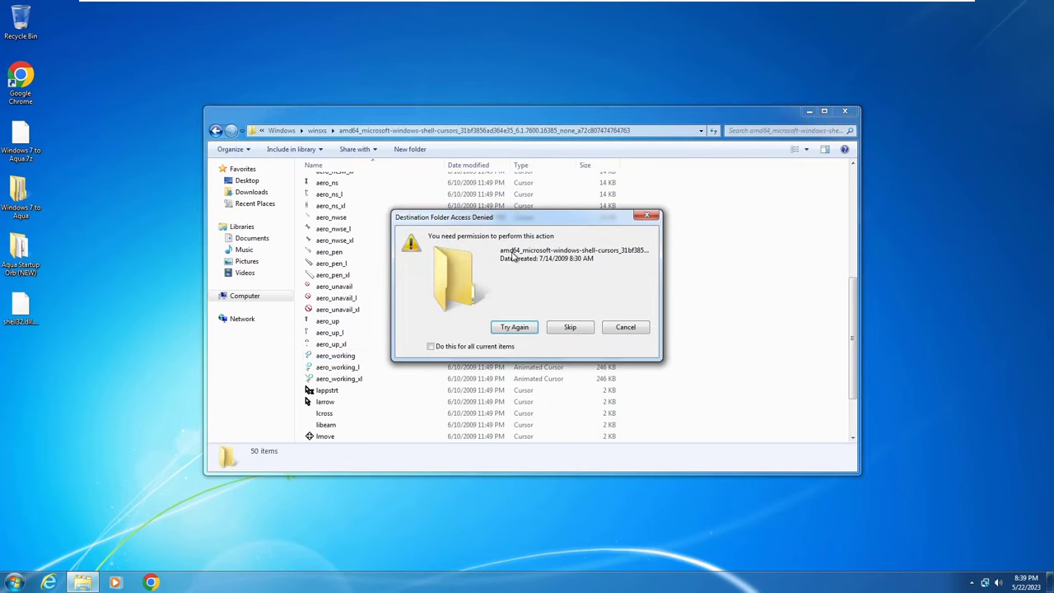
{"action": "left_click", "coordinate": [514, 327]}
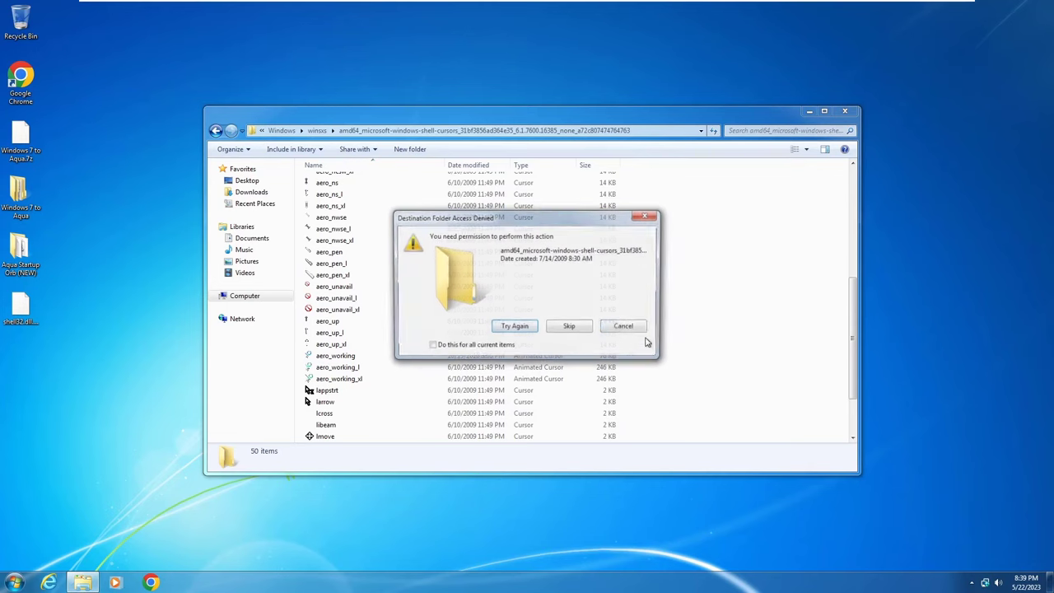
{"action": "left_click", "coordinate": [621, 327]}
Check the file details of aero_working and aero_busy in the winsxs shell-cursors folder.
{"action": "left_click", "coordinate": [533, 367]}
{"action": "left_click", "coordinate": [487, 356]}
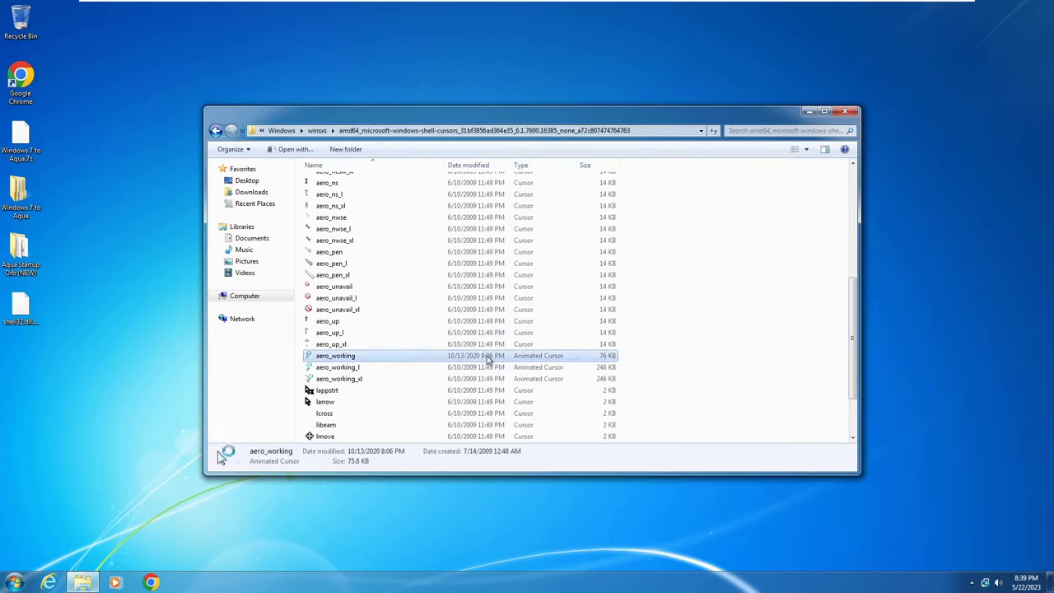
{"action": "scroll", "coordinate": [491, 363], "scroll_direction": "up", "scroll_amount": 7}
{"action": "left_click", "coordinate": [382, 216]}
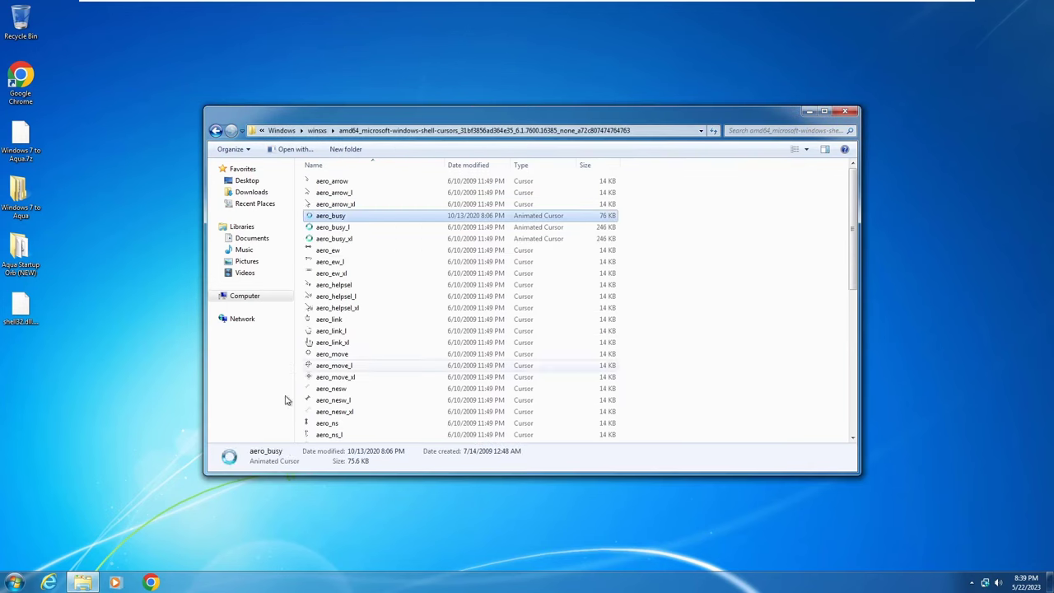
Return to the Windows 7 to Aqua package folder and copy its Branding folder.
{"action": "left_click", "coordinate": [215, 131]}
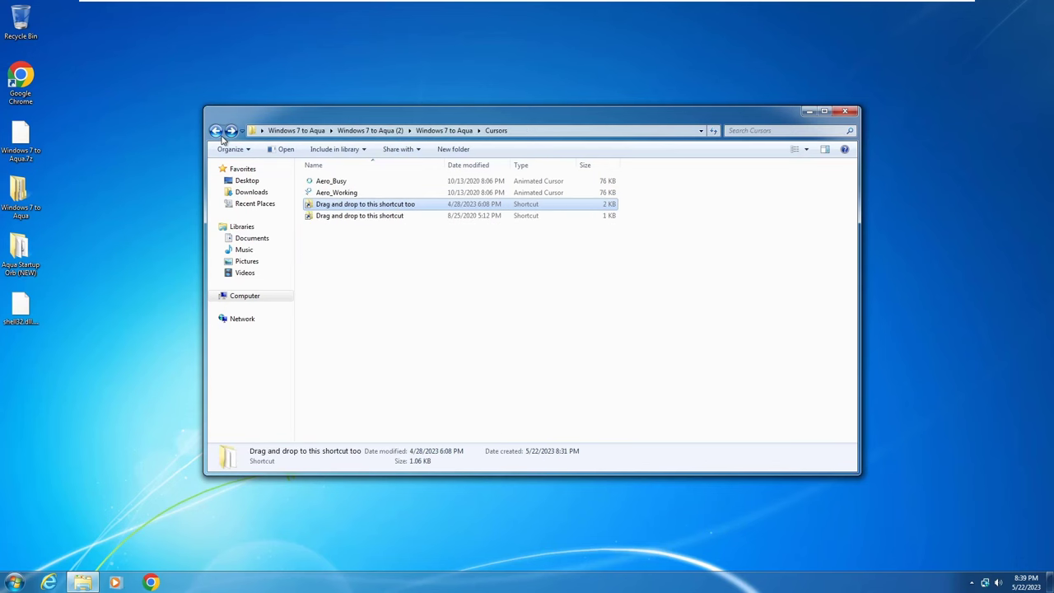
{"action": "left_click", "coordinate": [457, 131]}
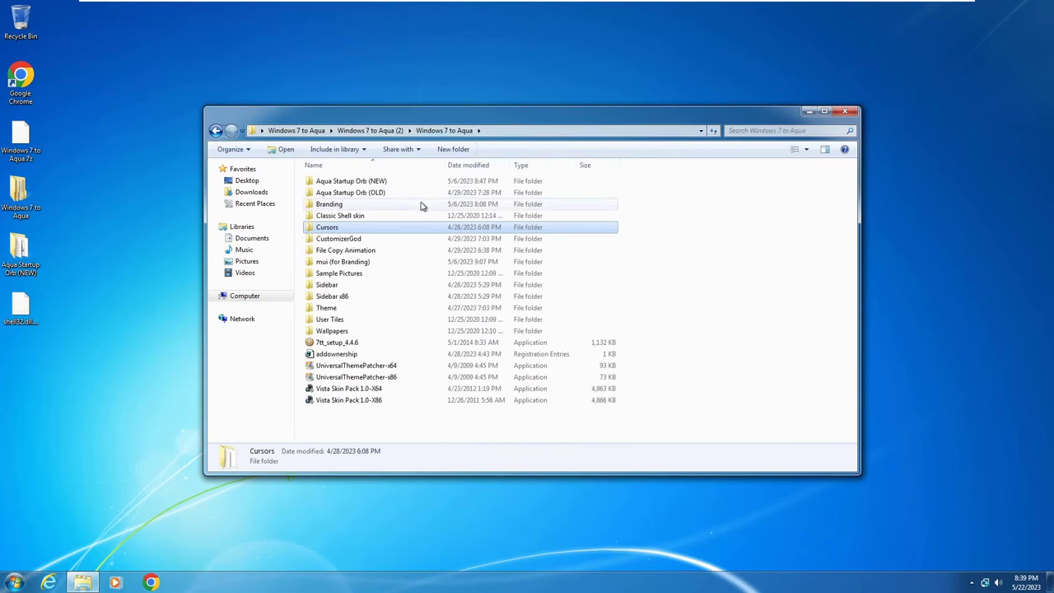
{"action": "left_click", "coordinate": [329, 204]}
{"action": "left_click", "coordinate": [358, 206]}
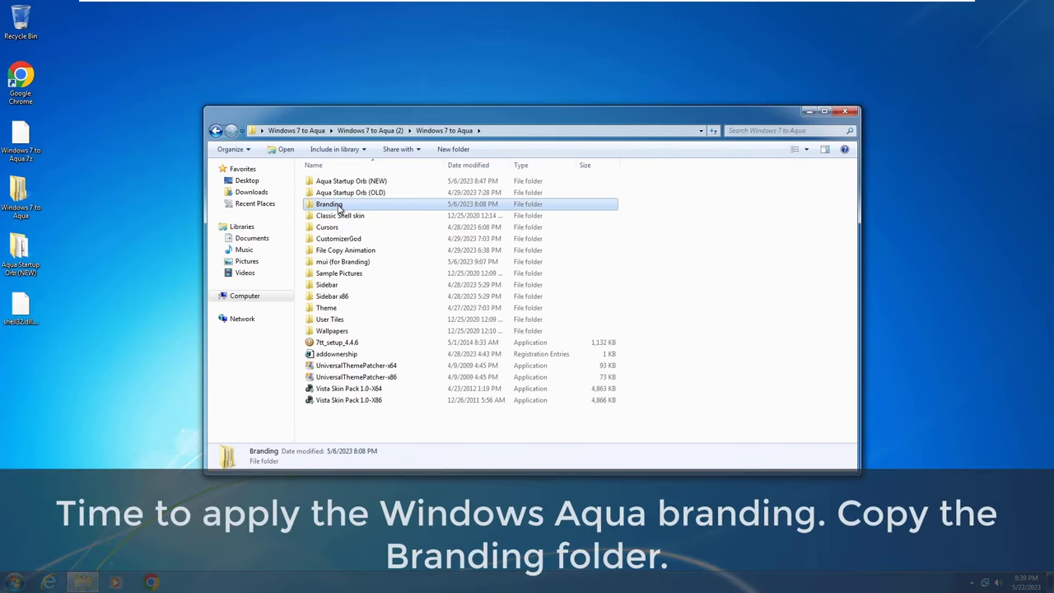
{"action": "right_click", "coordinate": [358, 206]}
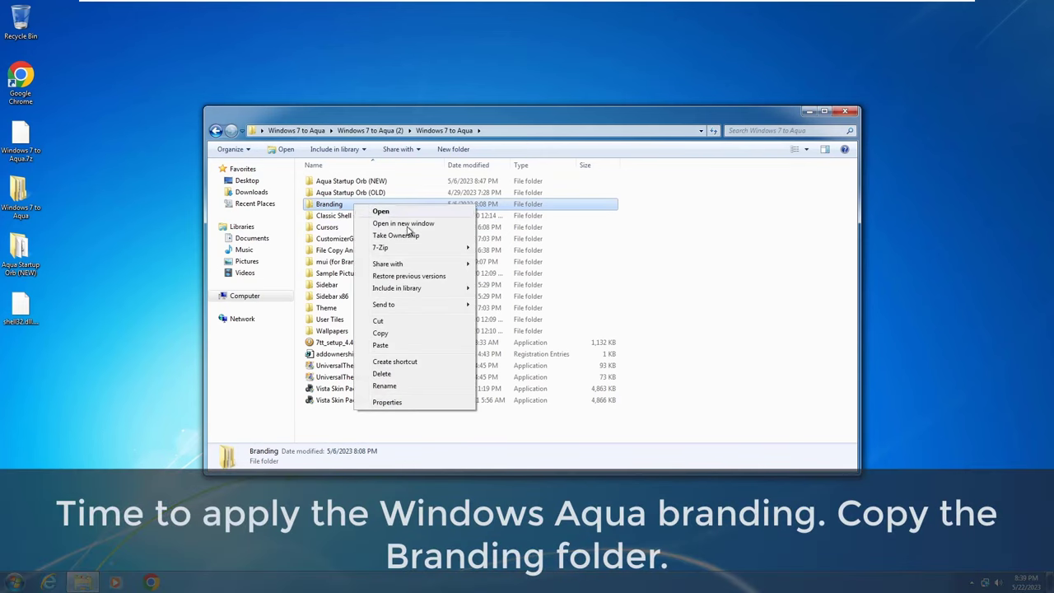
{"action": "left_click", "coordinate": [381, 333]}
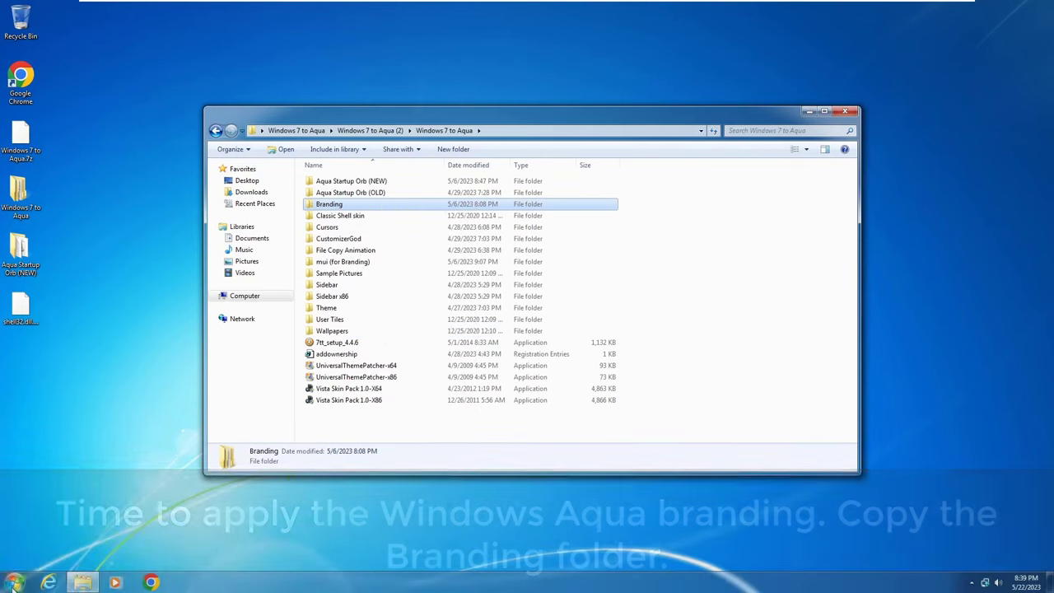
Open the C:\Windows folder in a new Explorer window.
{"action": "key", "text": "super"}
{"action": "left_click", "coordinate": [167, 440]}
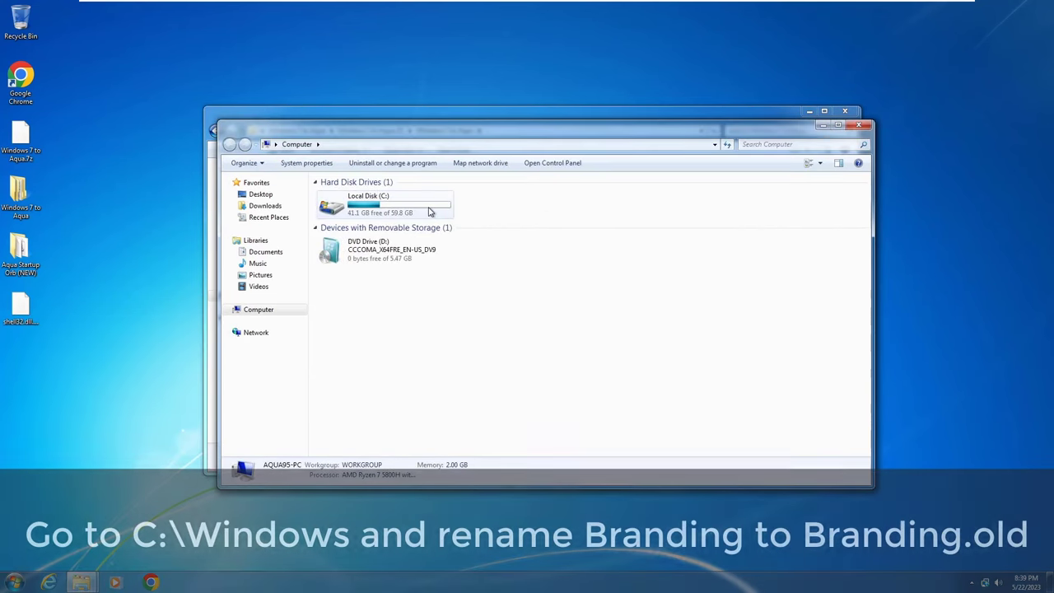
{"action": "double_click", "coordinate": [429, 213]}
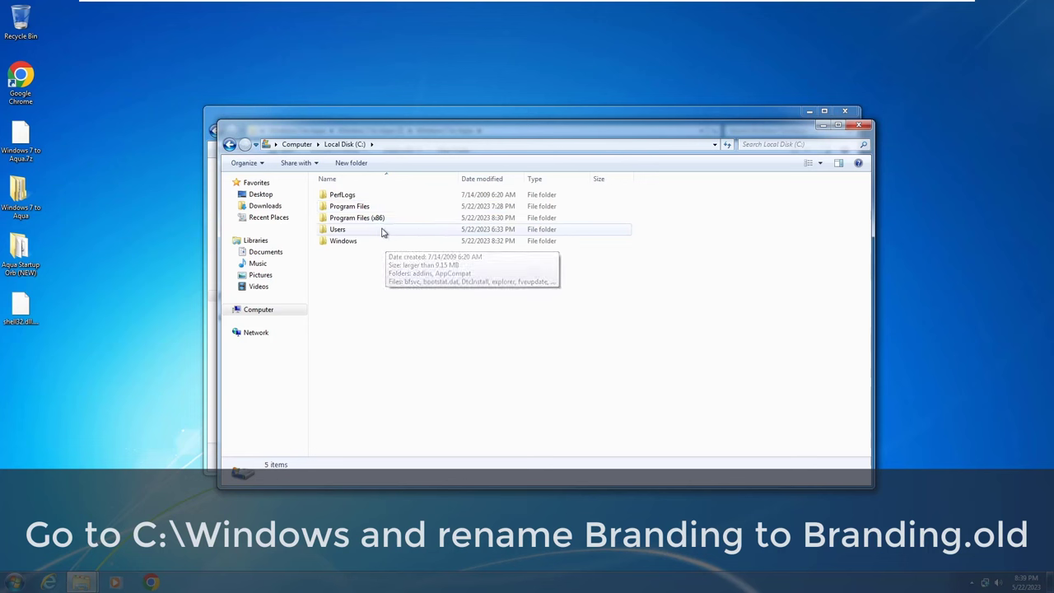
{"action": "double_click", "coordinate": [343, 240]}
Rename the Branding folder in C:\Windows to Branding.old, allowing the file operation.
{"action": "scroll", "coordinate": [367, 281], "scroll_direction": "down", "scroll_amount": 5}
{"action": "scroll", "coordinate": [368, 281], "scroll_direction": "up", "scroll_amount": 3}
{"action": "scroll", "coordinate": [368, 281], "scroll_direction": "down", "scroll_amount": 4}
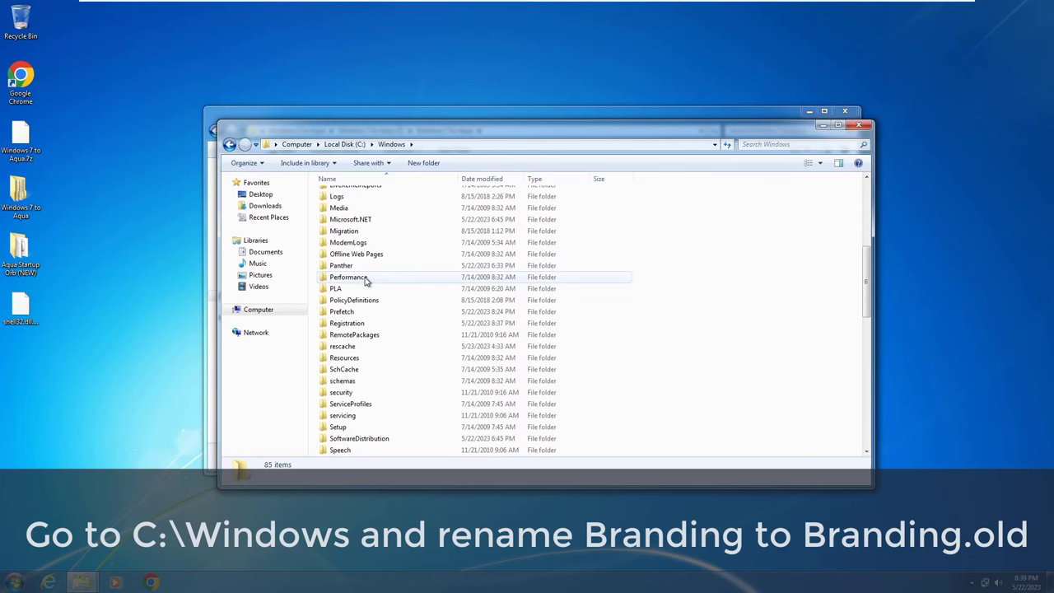
{"action": "scroll", "coordinate": [369, 287], "scroll_direction": "up", "scroll_amount": 6}
{"action": "scroll", "coordinate": [369, 286], "scroll_direction": "up", "scroll_amount": 1}
{"action": "left_click", "coordinate": [354, 253]}
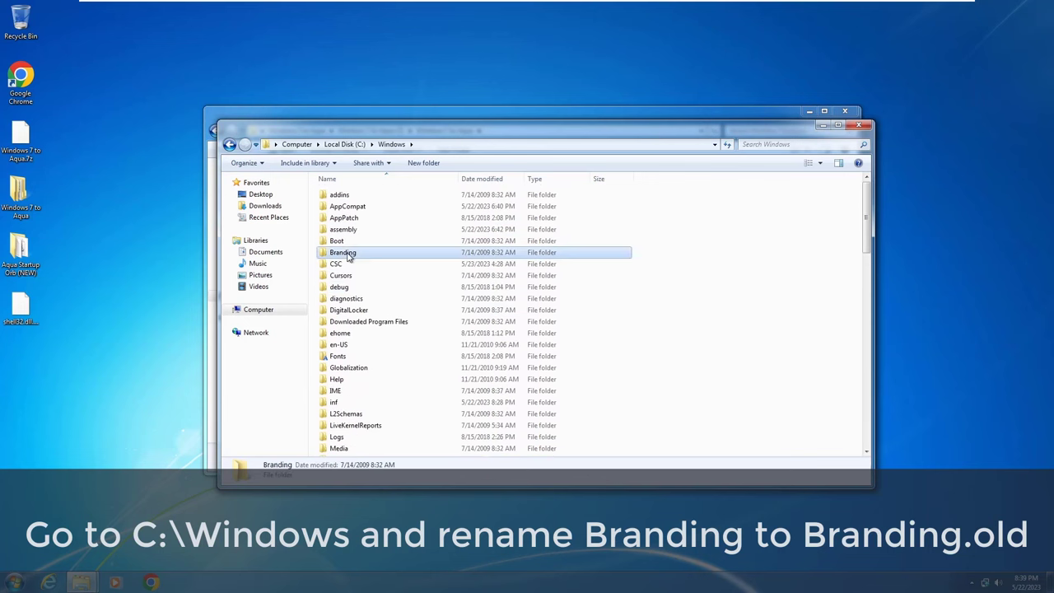
{"action": "left_click", "coordinate": [367, 260]}
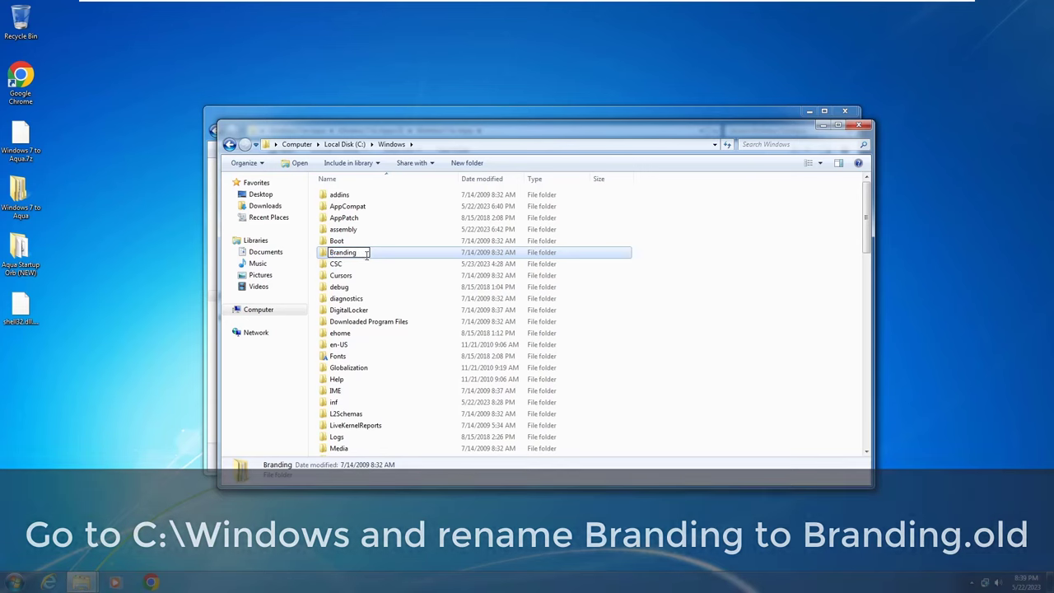
{"action": "key", "text": "End"}
{"action": "type", "text": ".old"}
{"action": "key", "text": "Return"}
{"action": "key", "text": "Return"}
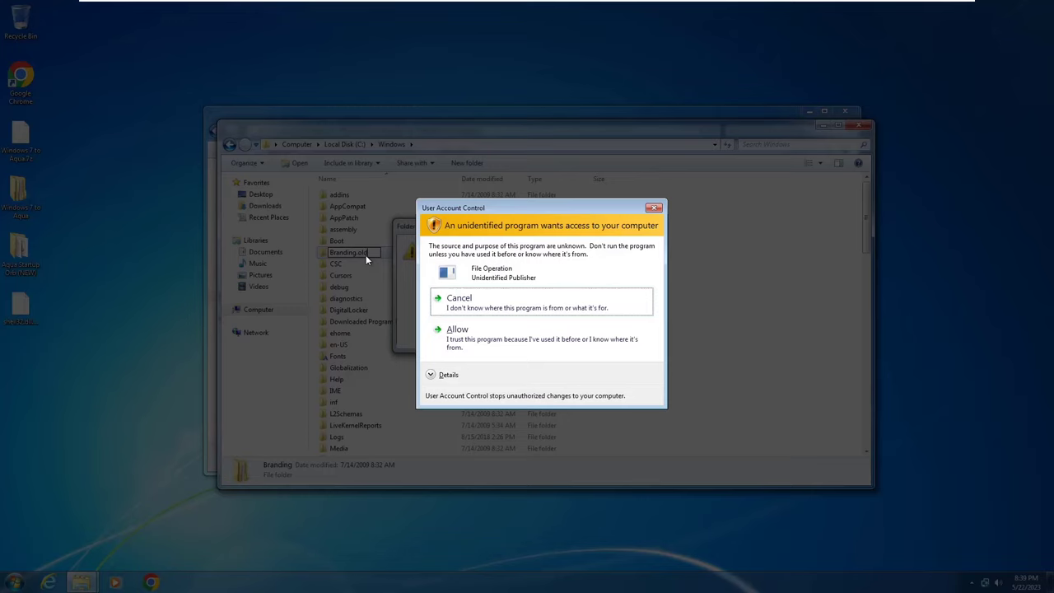
{"action": "key", "text": "Tab"}
{"action": "key", "text": "Return"}
Paste the copied Branding folder into C:\Windows with administrator permission.
{"action": "right_click", "coordinate": [697, 261]}
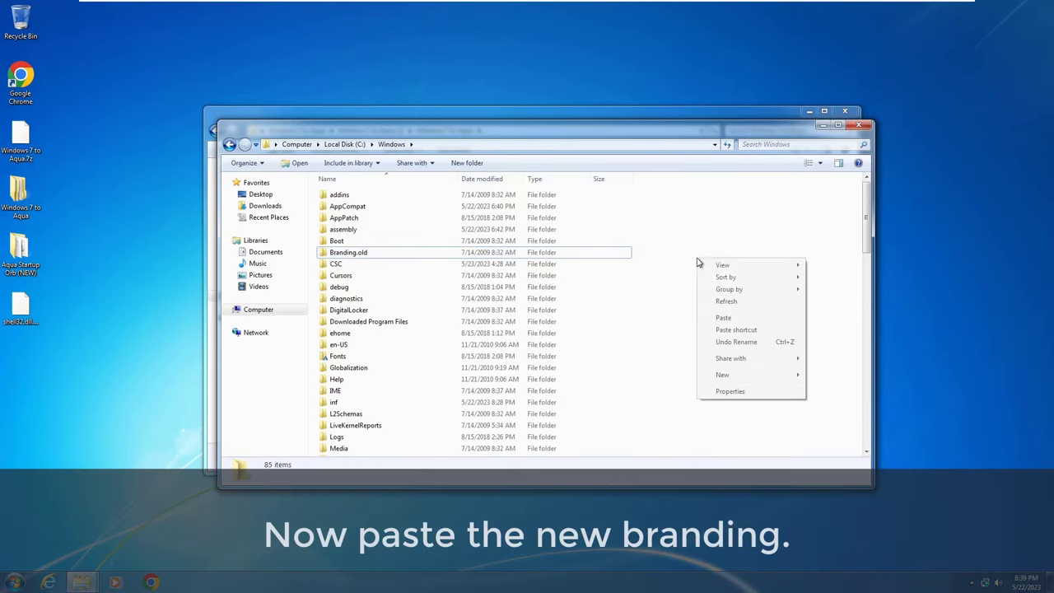
{"action": "left_click", "coordinate": [725, 319]}
{"action": "left_click", "coordinate": [511, 333]}
{"action": "left_click", "coordinate": [511, 330]}
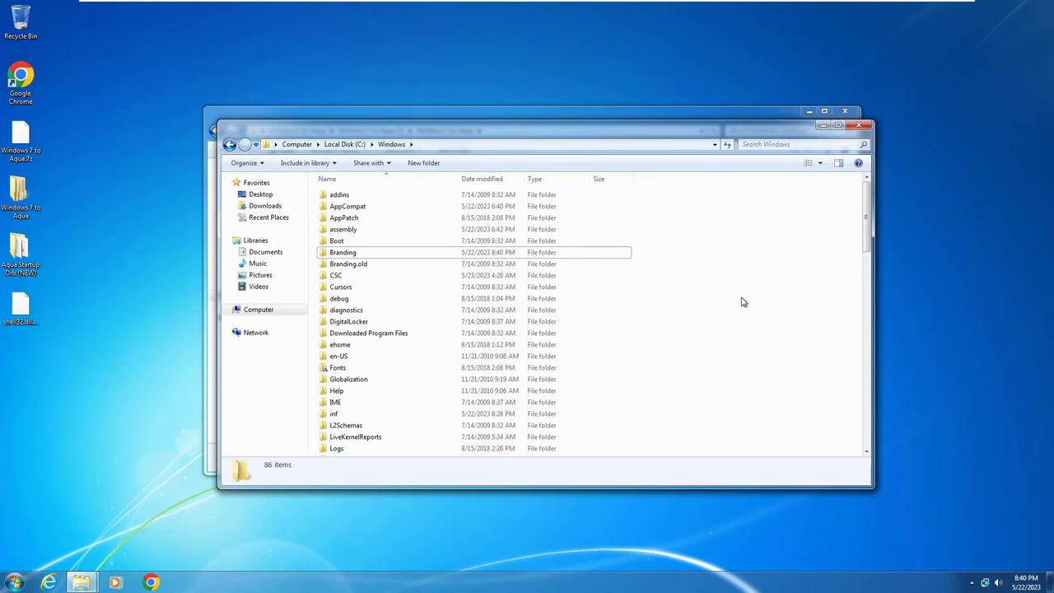
Run winver to check the branding in About Windows, and close it along with the C:\Windows folder window.
{"action": "key", "text": "super+r"}
{"action": "type", "text": "win"}
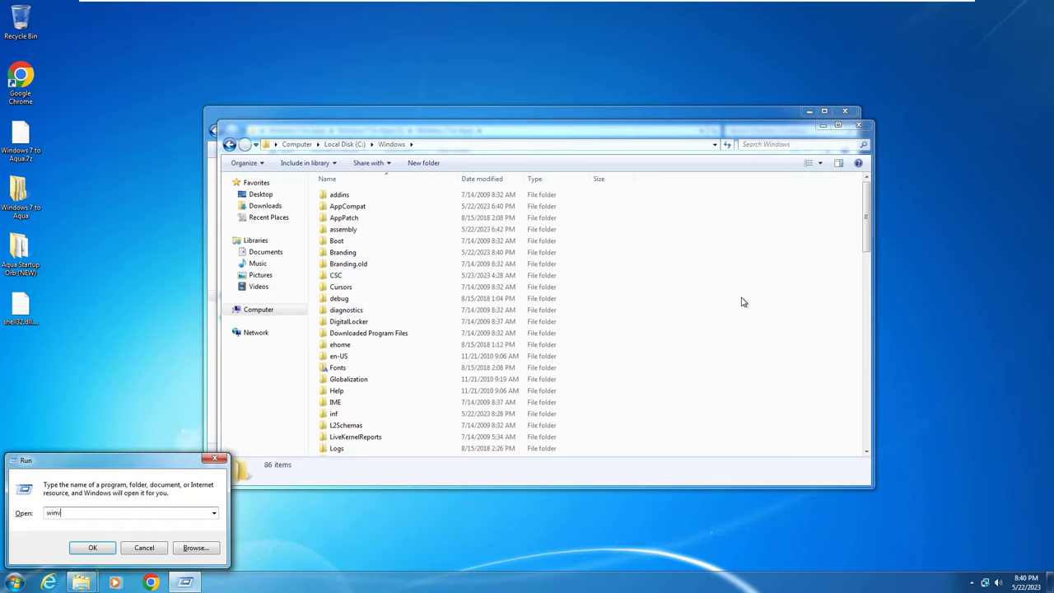
{"action": "key", "text": "Return"}
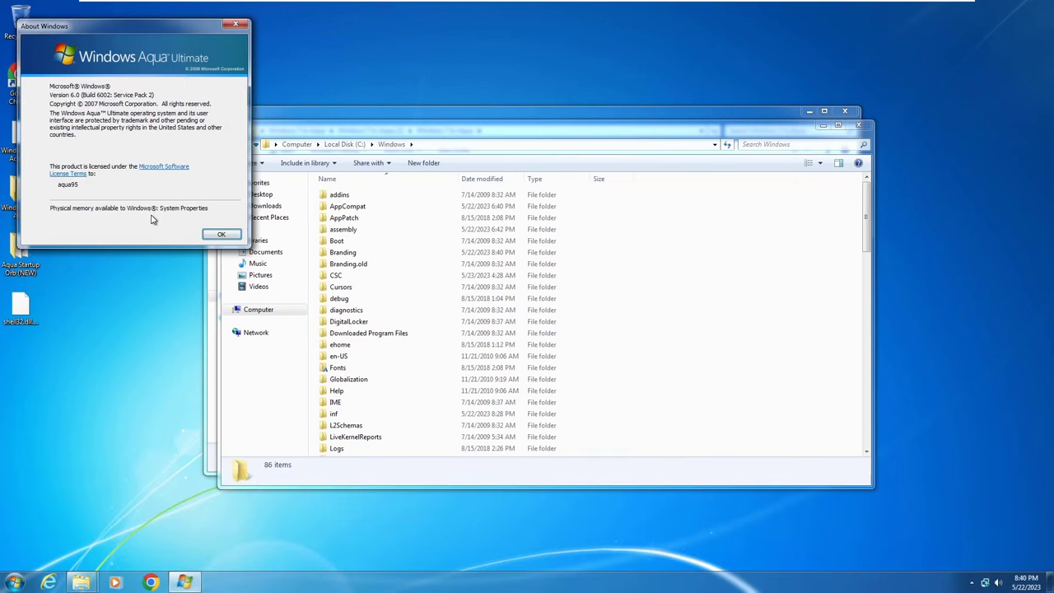
{"action": "left_click", "coordinate": [216, 238]}
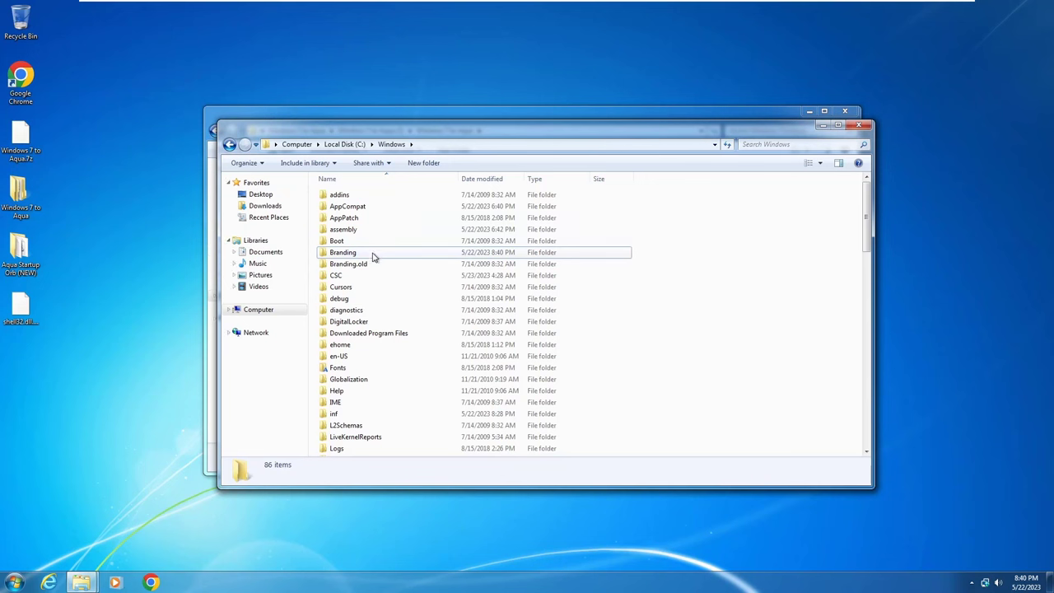
{"action": "left_click", "coordinate": [862, 128]}
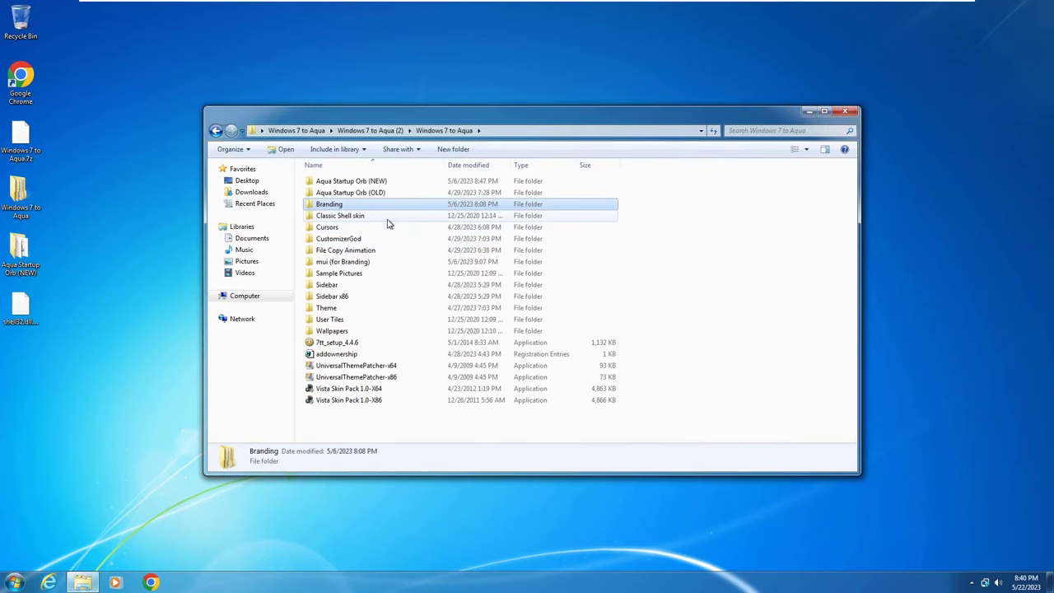
Set the taskbar to use small icons and to combine buttons only when the taskbar is full.
{"action": "right_click", "coordinate": [325, 583]}
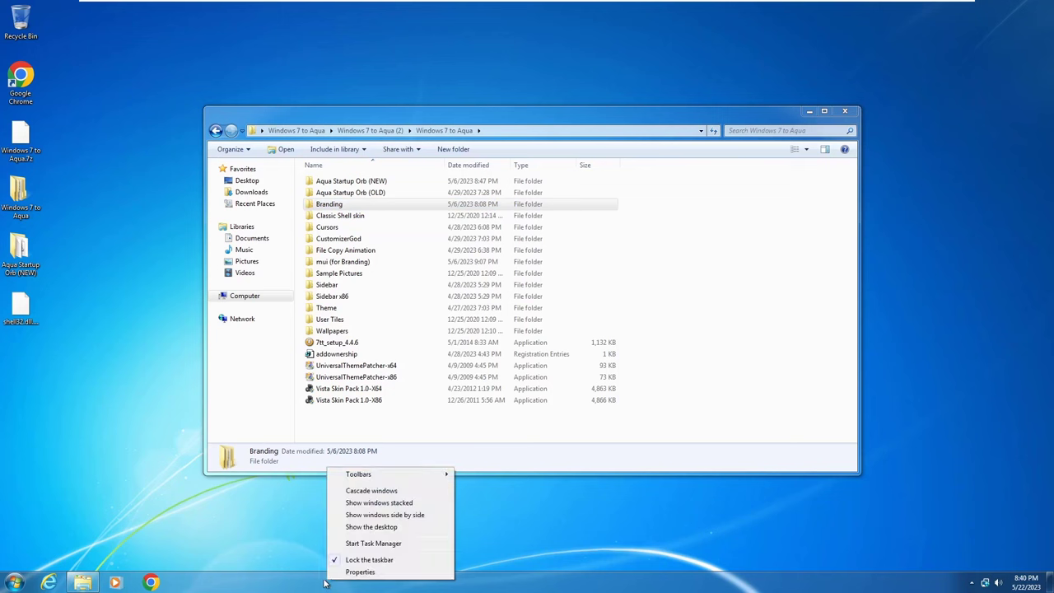
{"action": "left_click", "coordinate": [341, 572]}
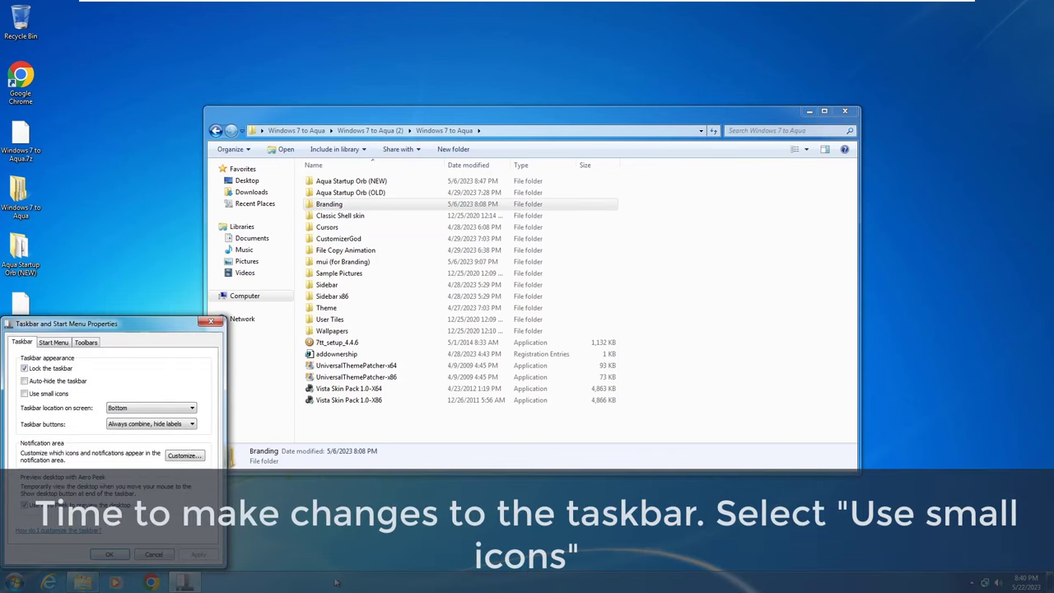
{"action": "left_click", "coordinate": [136, 424]}
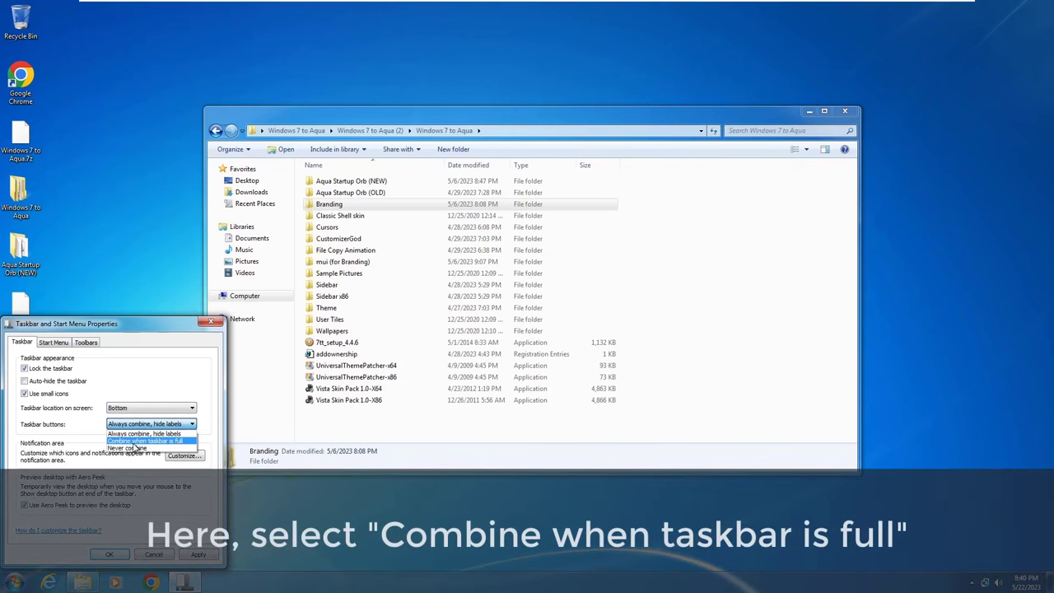
{"action": "left_click", "coordinate": [136, 441]}
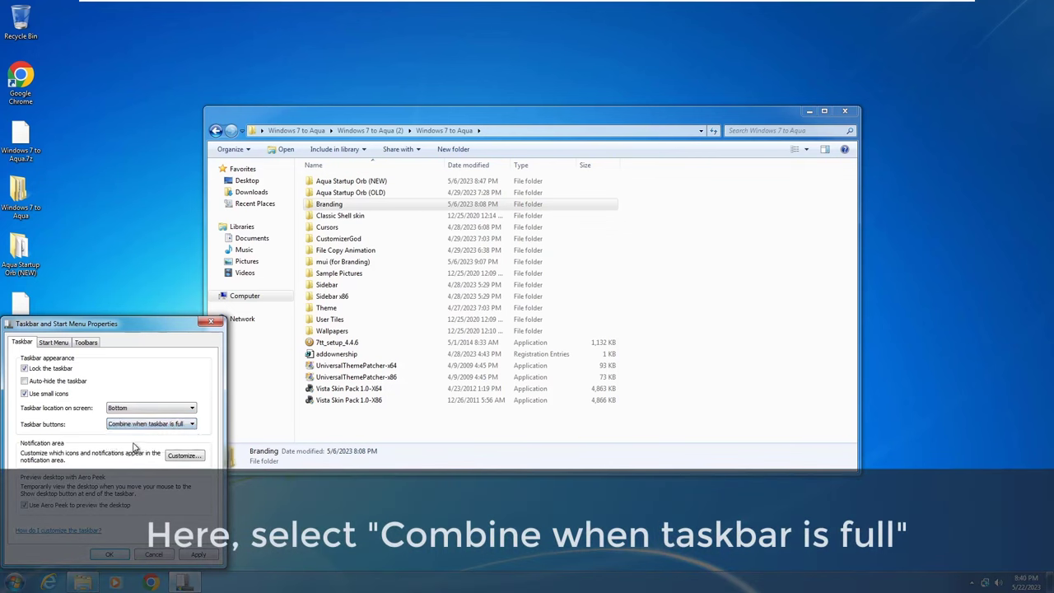
{"action": "left_click", "coordinate": [201, 554]}
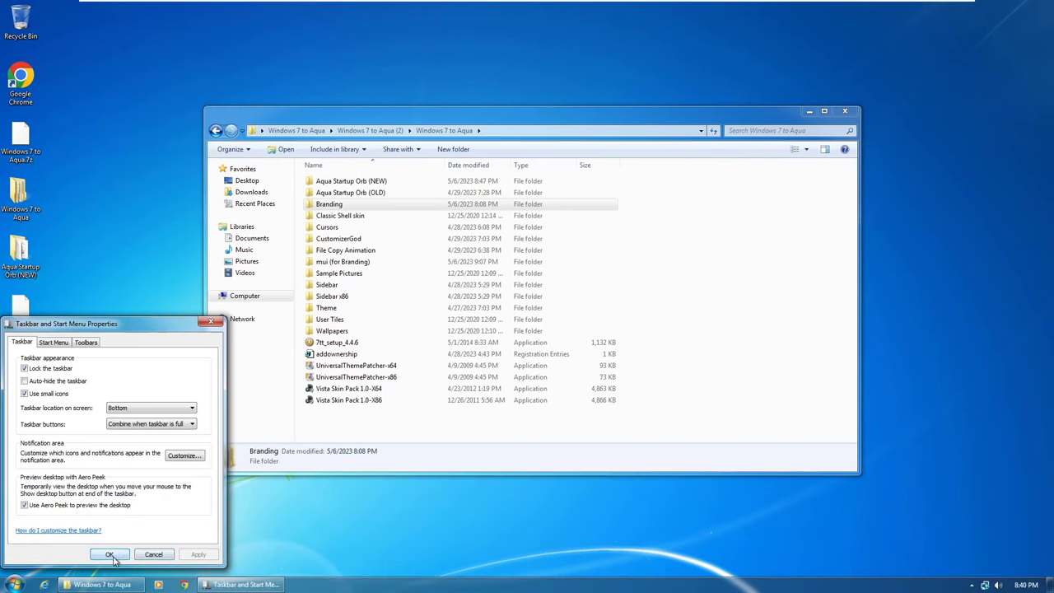
{"action": "left_click", "coordinate": [112, 555]}
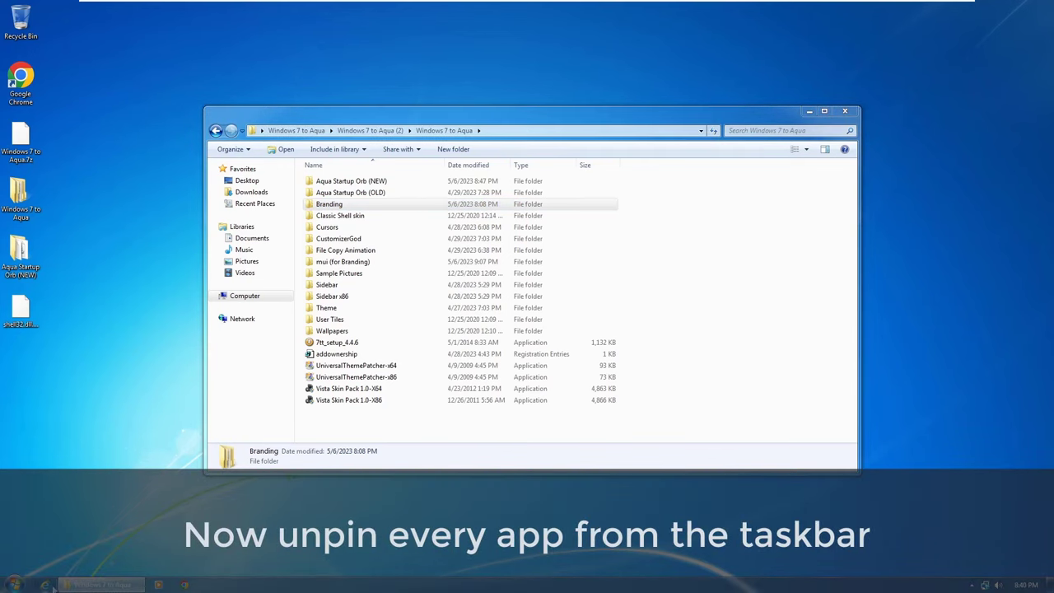
Unpin Internet Explorer, Windows Explorer, Windows Media Player and Chrome from the taskbar, and close the open package folder window.
{"action": "right_click", "coordinate": [47, 583]}
{"action": "left_click", "coordinate": [54, 563]}
{"action": "right_click", "coordinate": [70, 583]}
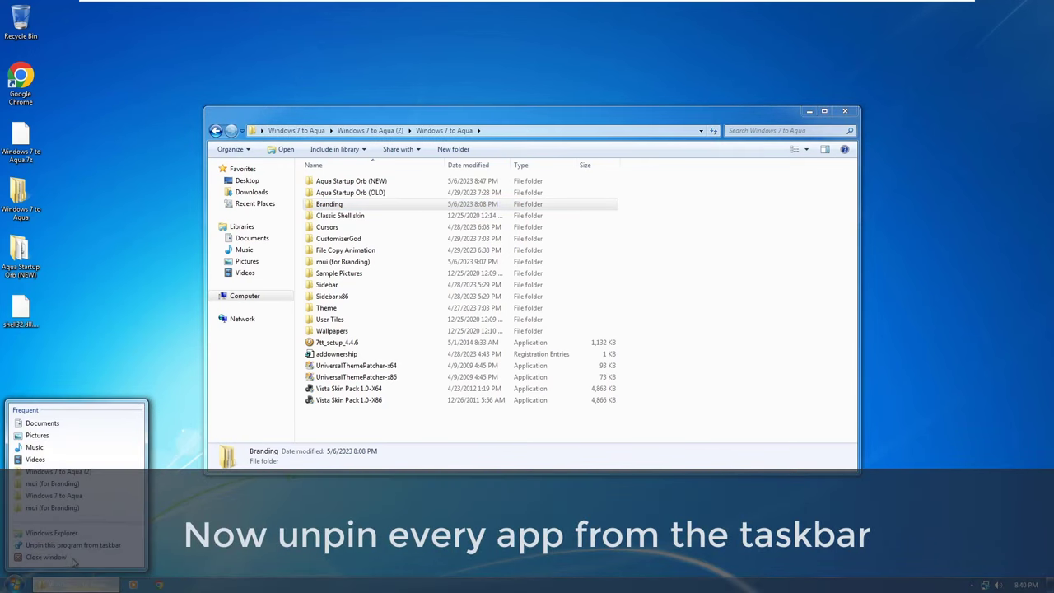
{"action": "left_click", "coordinate": [82, 545]}
{"action": "right_click", "coordinate": [133, 584]}
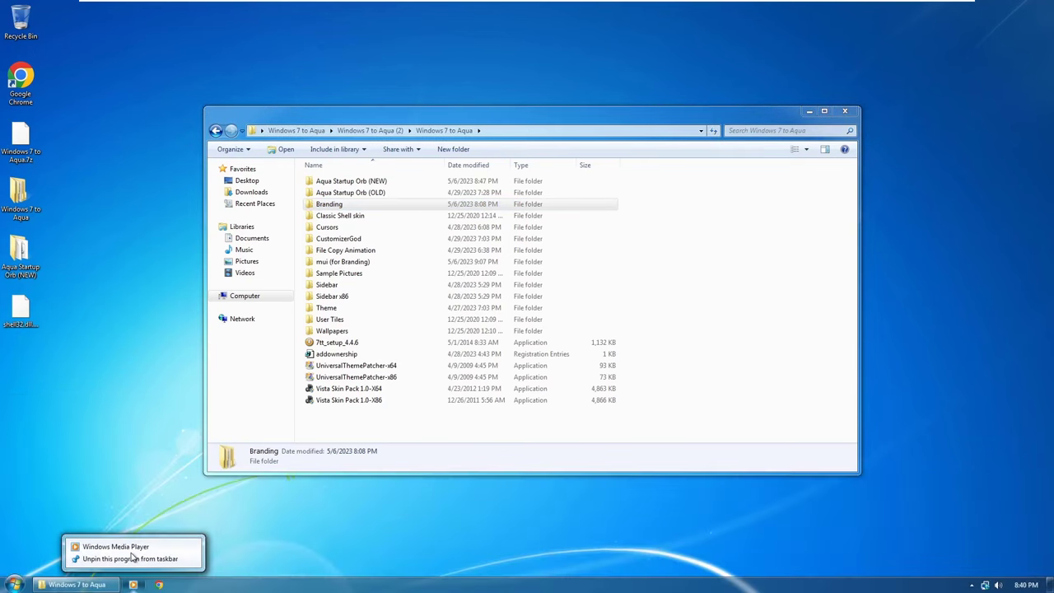
{"action": "left_click", "coordinate": [132, 558]}
{"action": "right_click", "coordinate": [133, 584]}
{"action": "left_click", "coordinate": [130, 558]}
{"action": "left_click", "coordinate": [845, 110]}
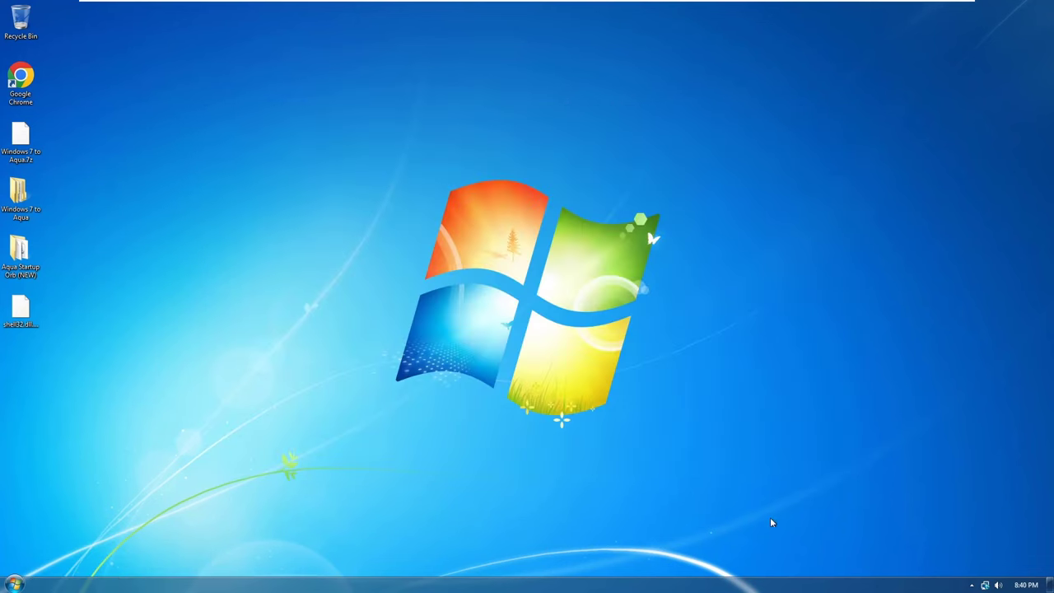
Add a new taskbar toolbar from the folder %appdata%\Microsoft\Internet Explorer\Quick Launch.
{"action": "right_click", "coordinate": [888, 585]}
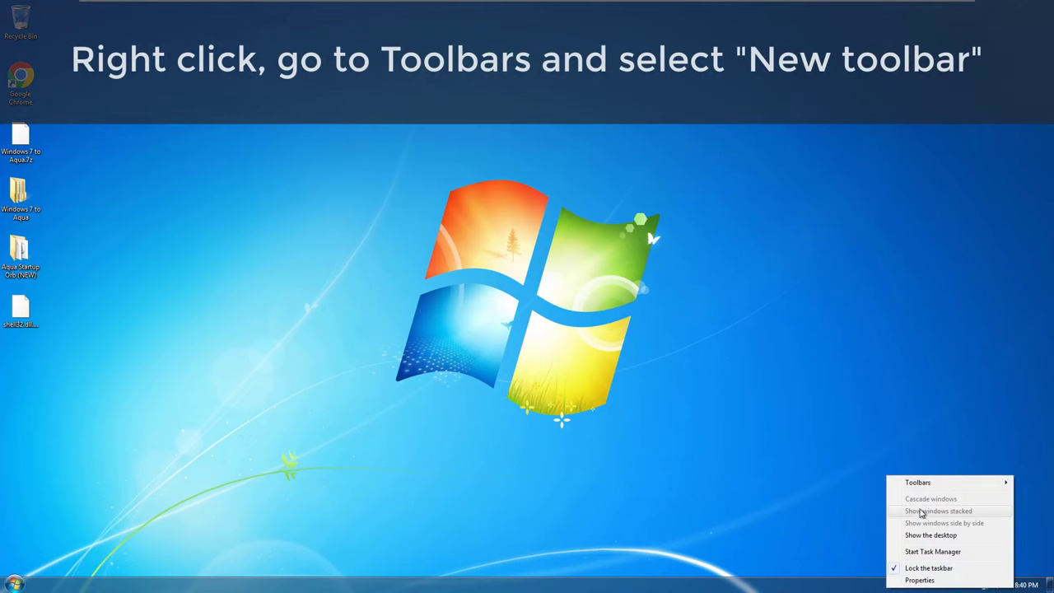
{"action": "mouse_move", "coordinate": [920, 484]}
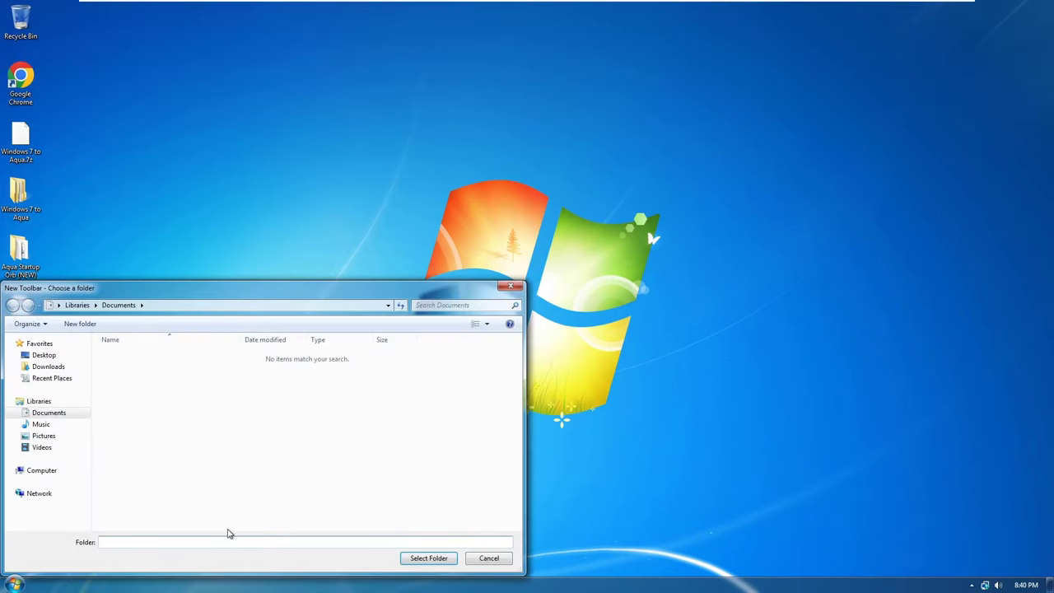
{"action": "type", "text": "%"}
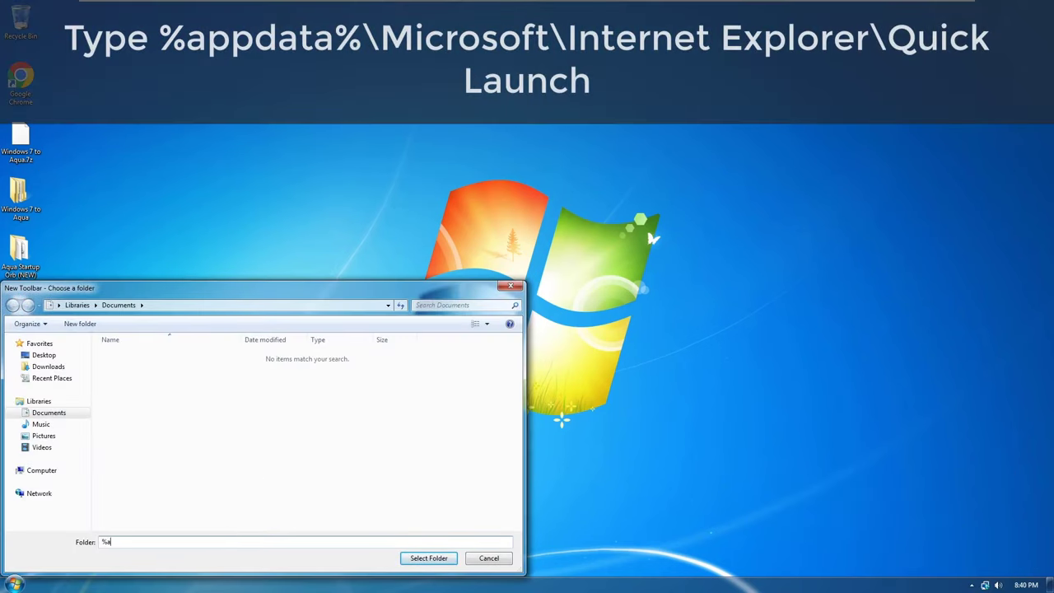
{"action": "type", "text": "appdata%\\"}
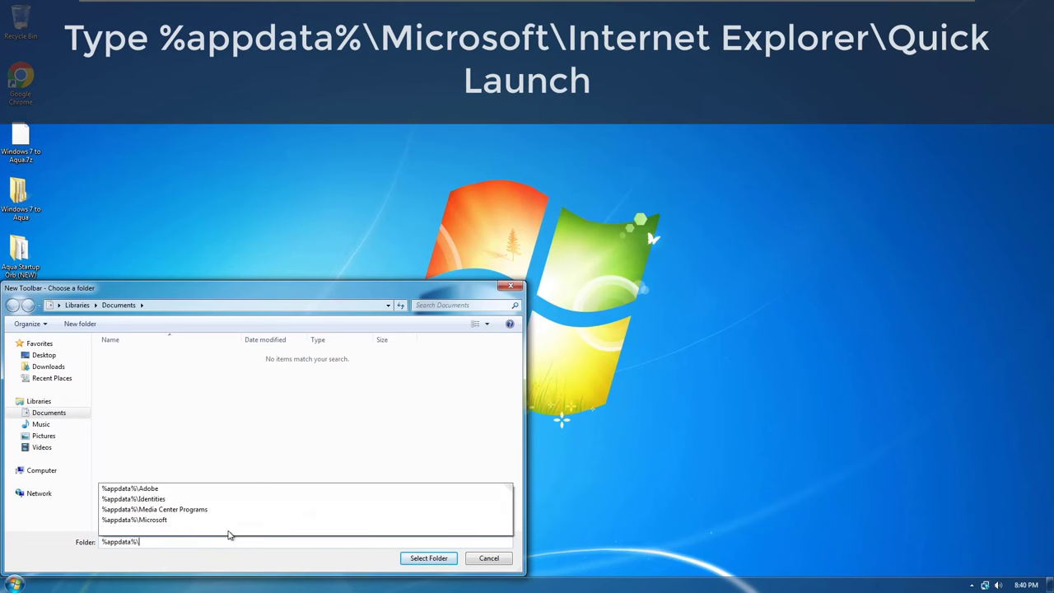
{"action": "type", "text": "Microsoft\\I"}
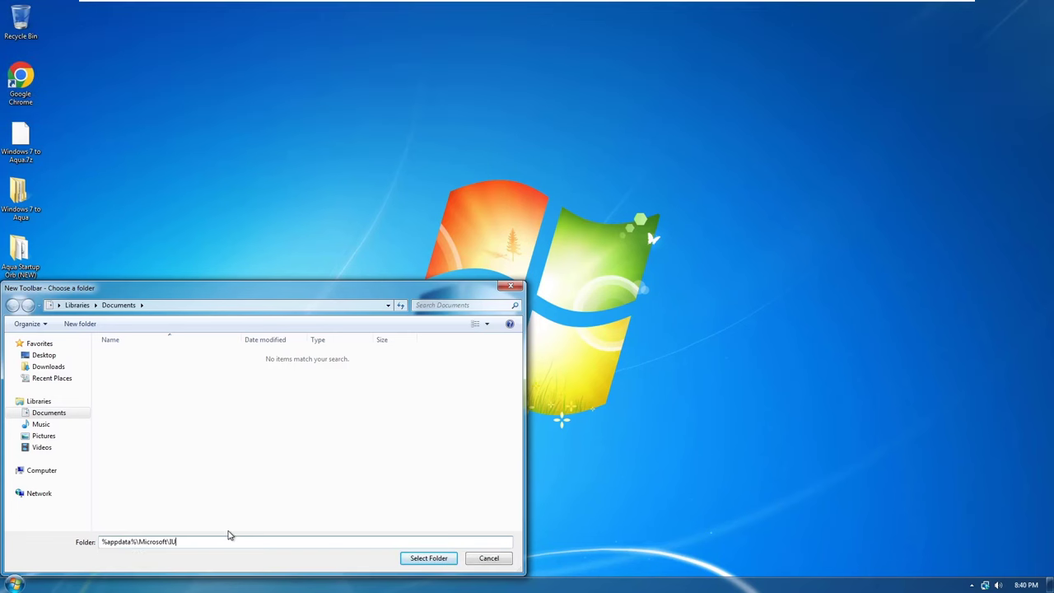
{"action": "type", "text": "nte"}
{"action": "left_click", "coordinate": [197, 554]}
{"action": "left_click", "coordinate": [256, 543]}
{"action": "type", "text": "\\Qu"}
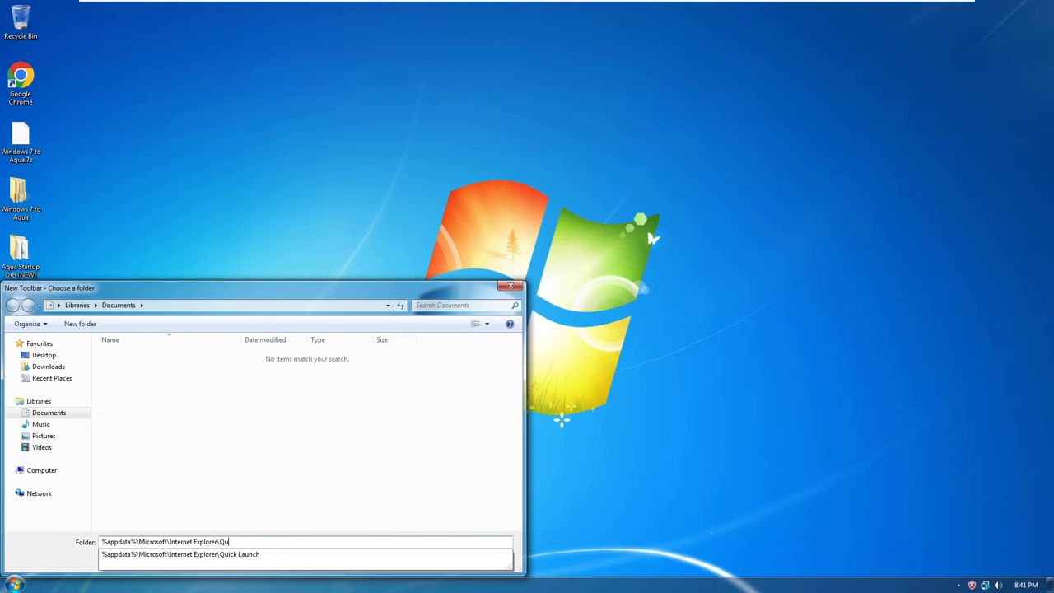
{"action": "left_click", "coordinate": [247, 557]}
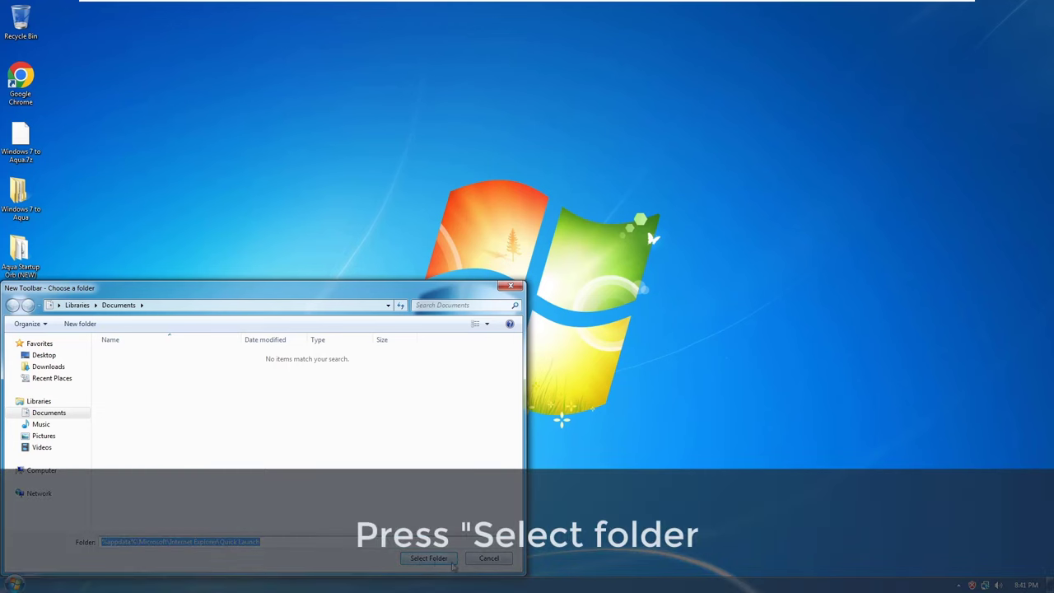
{"action": "left_click", "coordinate": [429, 558]}
Unlock the taskbar and turn off Show Text and Show Title for the Quick Launch toolbar.
{"action": "right_click", "coordinate": [857, 586]}
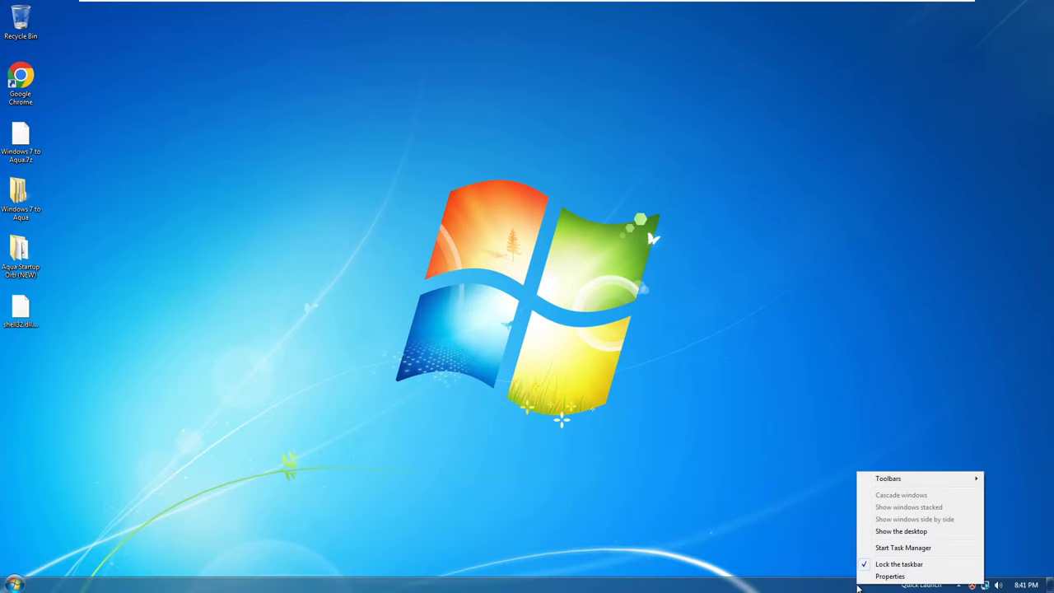
{"action": "left_click", "coordinate": [886, 565]}
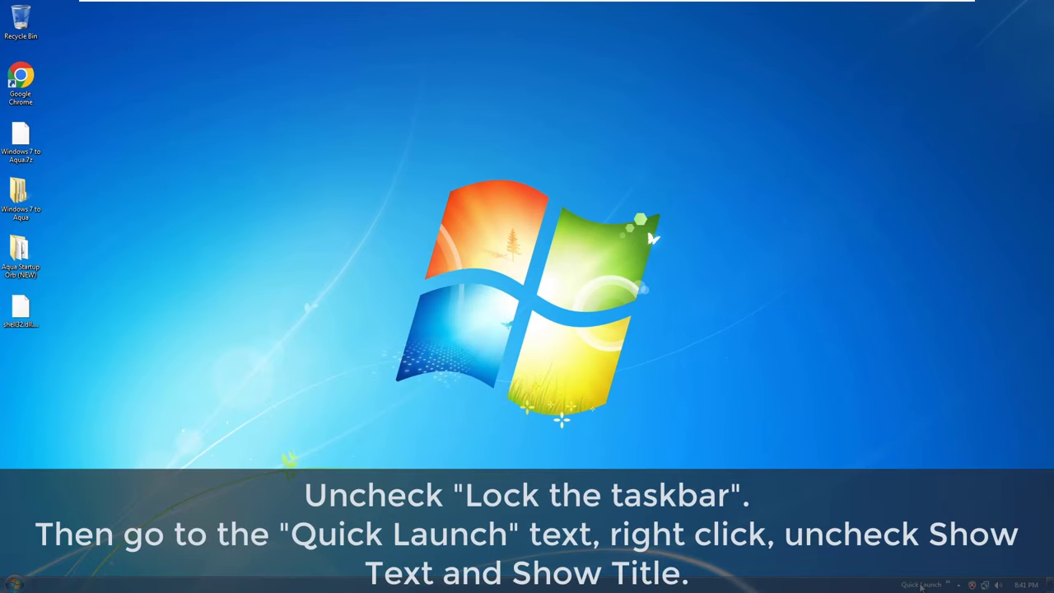
{"action": "right_click", "coordinate": [920, 586]}
{"action": "left_click", "coordinate": [955, 436]}
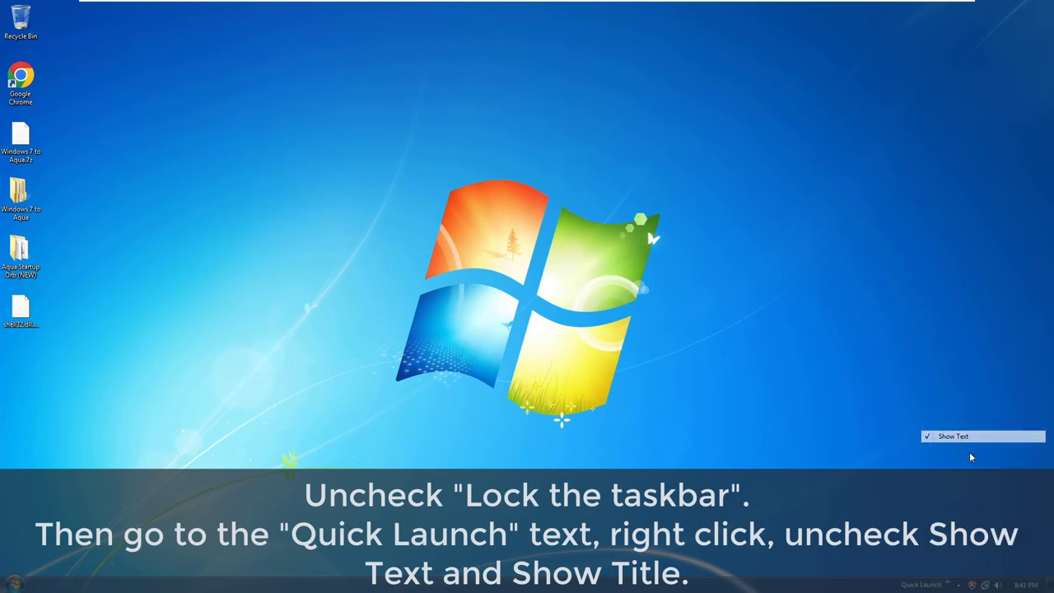
{"action": "right_click", "coordinate": [924, 587]}
{"action": "left_click", "coordinate": [955, 451]}
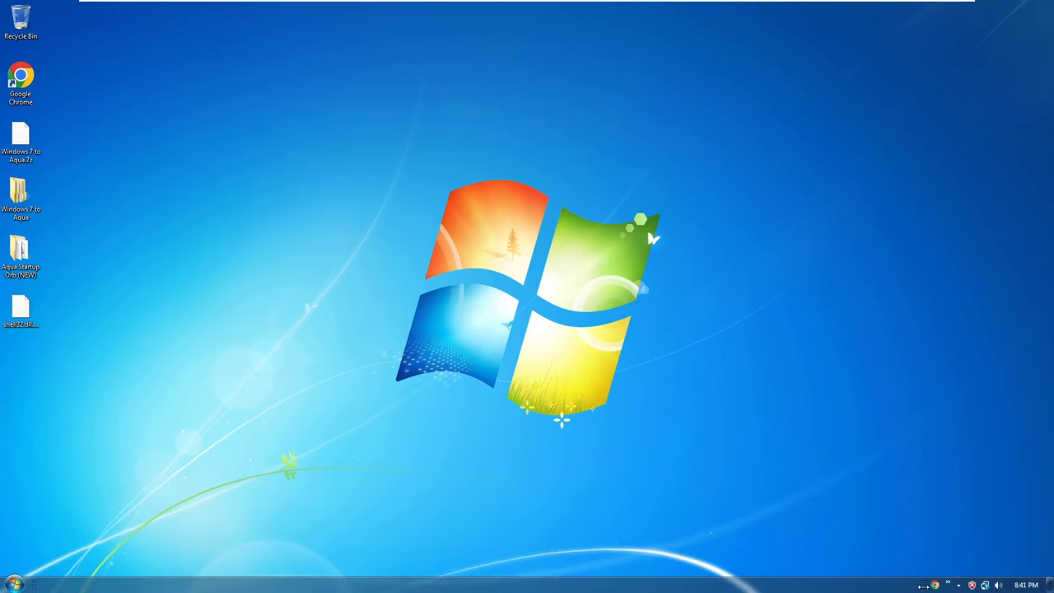
Move the Quick Launch toolbar next to the Start button and lock the taskbar.
{"action": "left_click_drag", "start_coordinate": [923, 586], "coordinate": [897, 584]}
{"action": "right_click", "coordinate": [108, 587]}
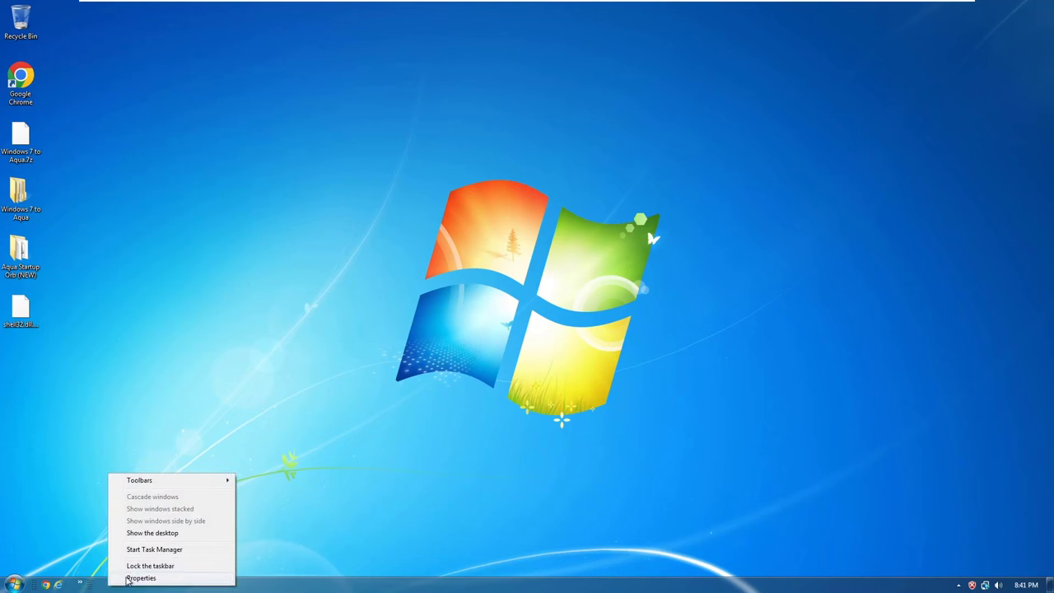
{"action": "left_click", "coordinate": [131, 565]}
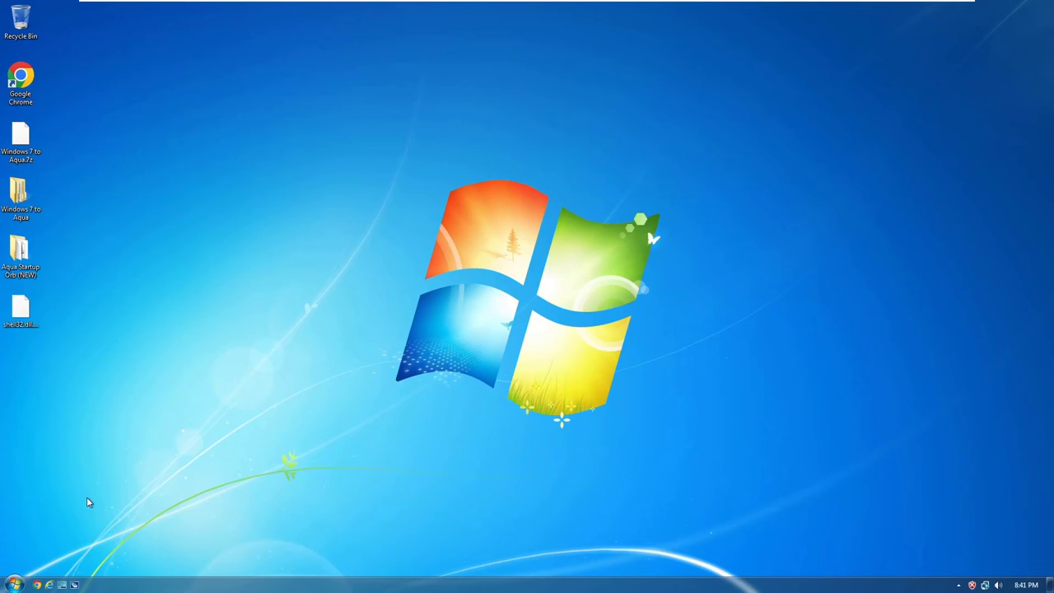
Open the Windows 7 to Aqua folder on the desktop.
{"action": "left_click", "coordinate": [14, 583]}
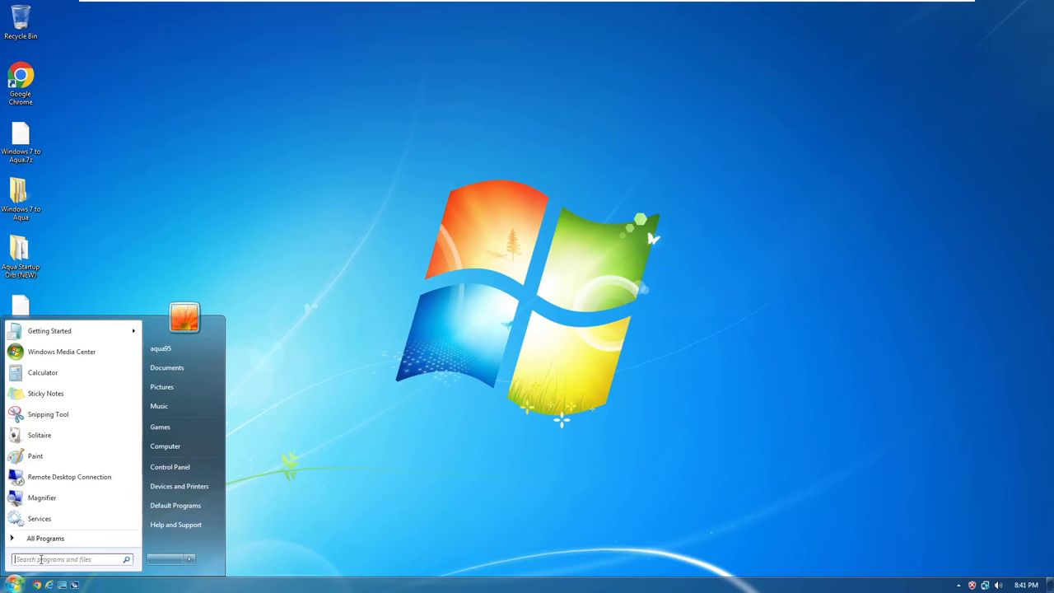
{"action": "left_click", "coordinate": [334, 384]}
{"action": "double_click", "coordinate": [5, 194]}
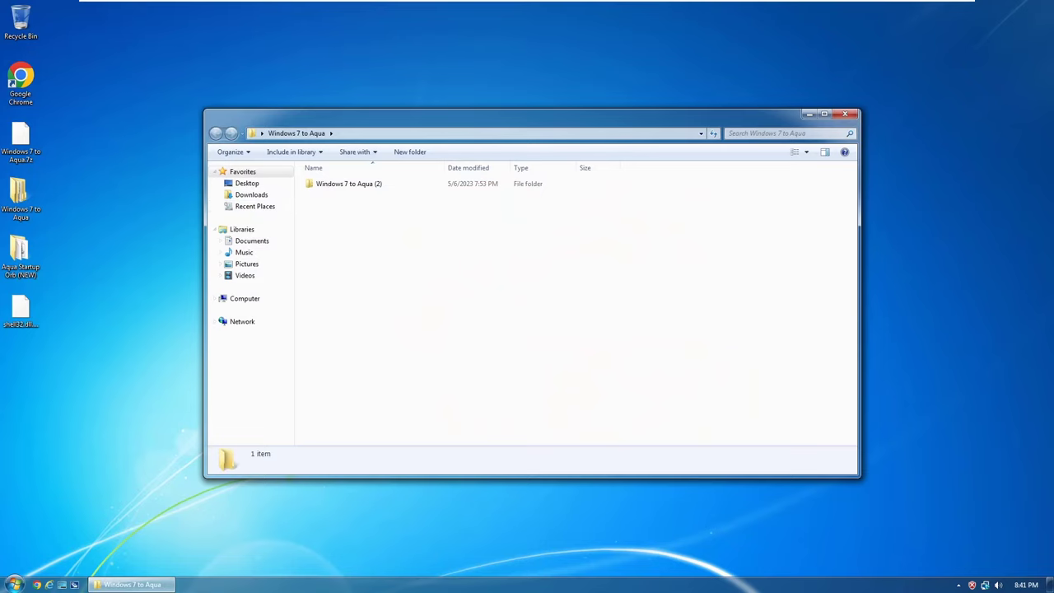
Examine the replaced icons in the personal user folder, Downloads, Computer and Desktop, and close the extra window.
{"action": "key", "text": "super"}
{"action": "left_click", "coordinate": [186, 344]}
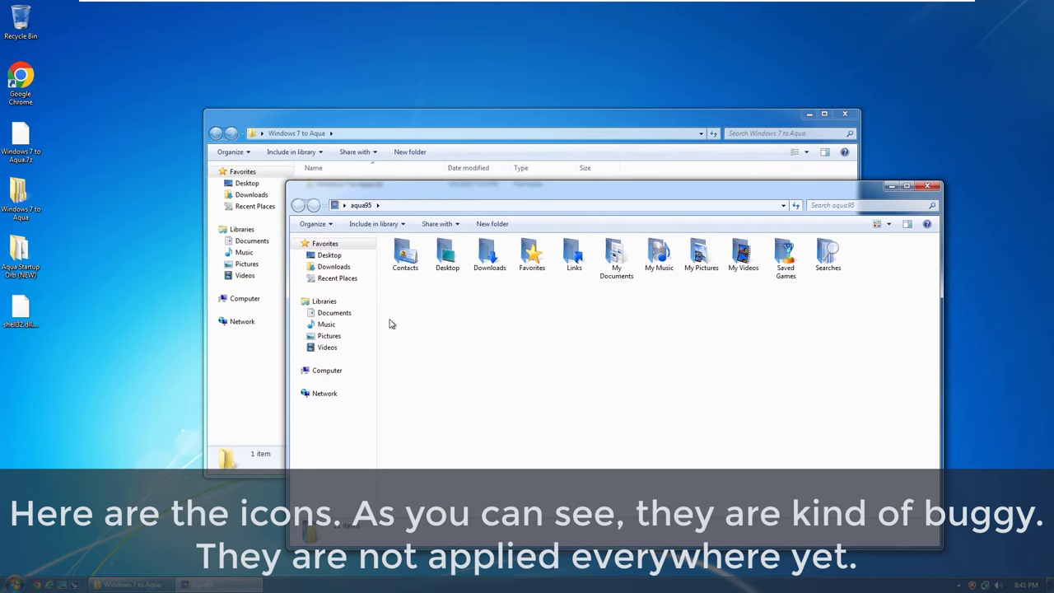
{"action": "left_click_drag", "start_coordinate": [390, 324], "coordinate": [905, 252]}
{"action": "left_click", "coordinate": [720, 370]}
{"action": "left_click", "coordinate": [331, 268]}
{"action": "key", "text": "BackSpace"}
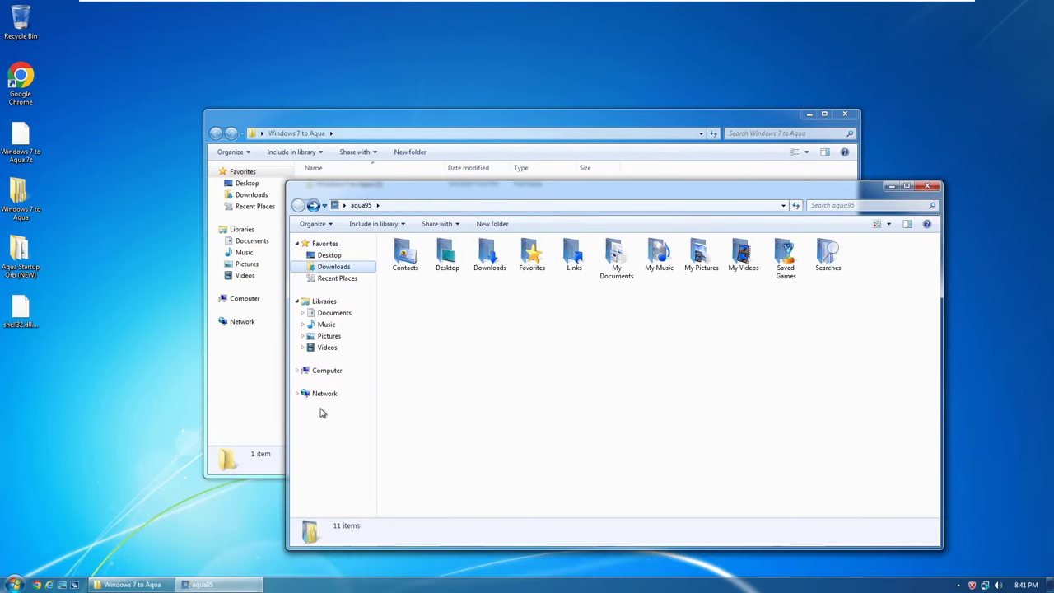
{"action": "right_click", "coordinate": [322, 413]}
{"action": "left_click", "coordinate": [314, 374]}
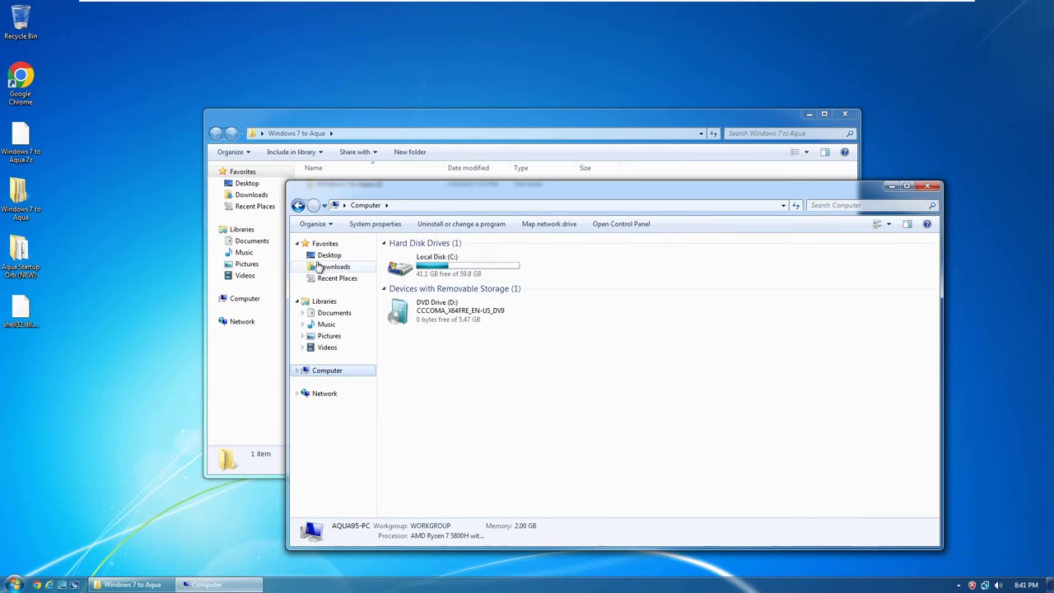
{"action": "left_click", "coordinate": [321, 267]}
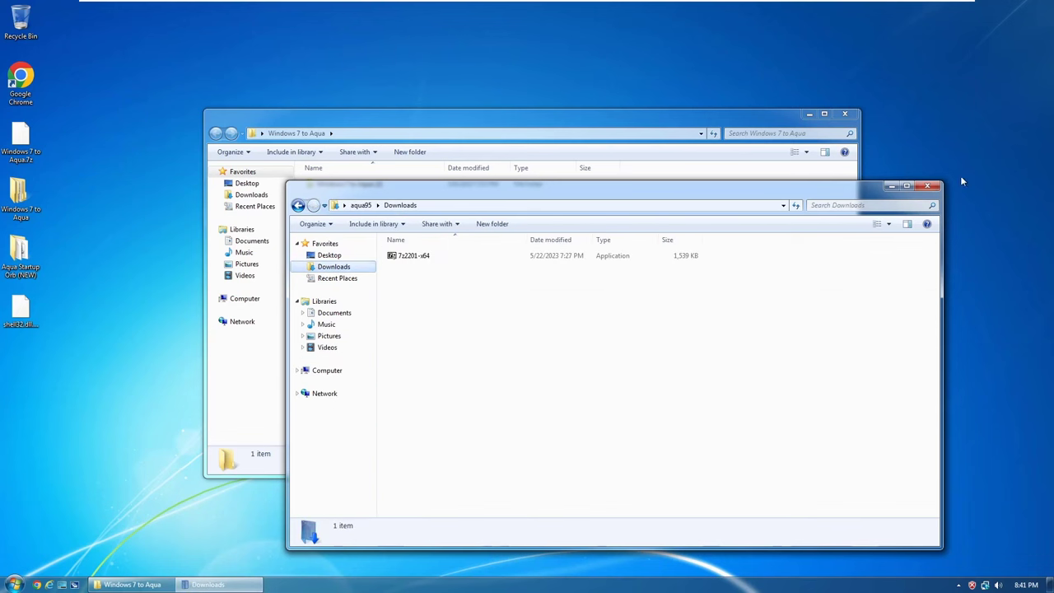
{"action": "left_click", "coordinate": [928, 185]}
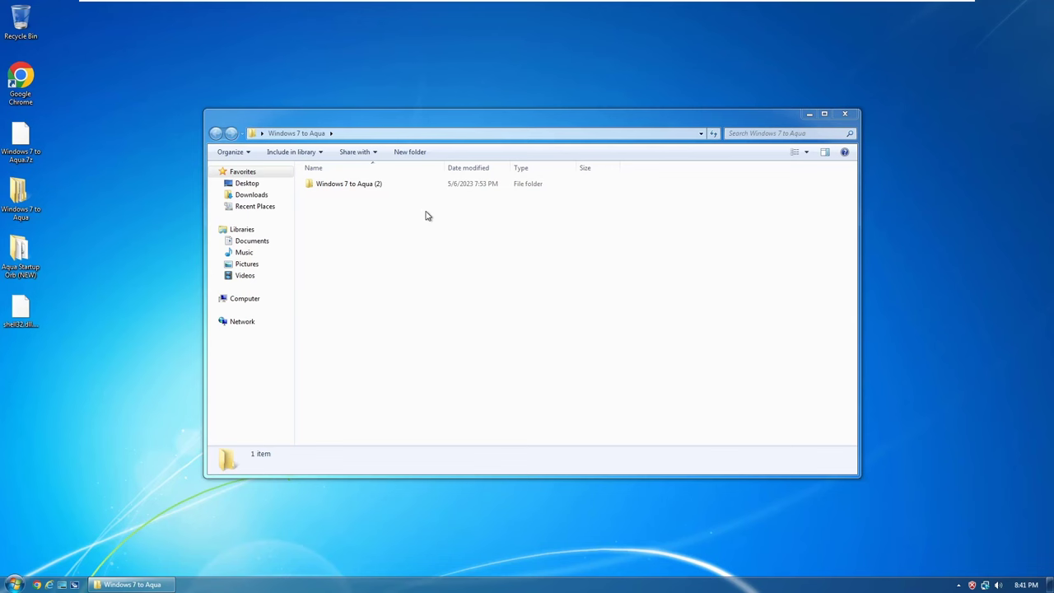
{"action": "left_click", "coordinate": [246, 183]}
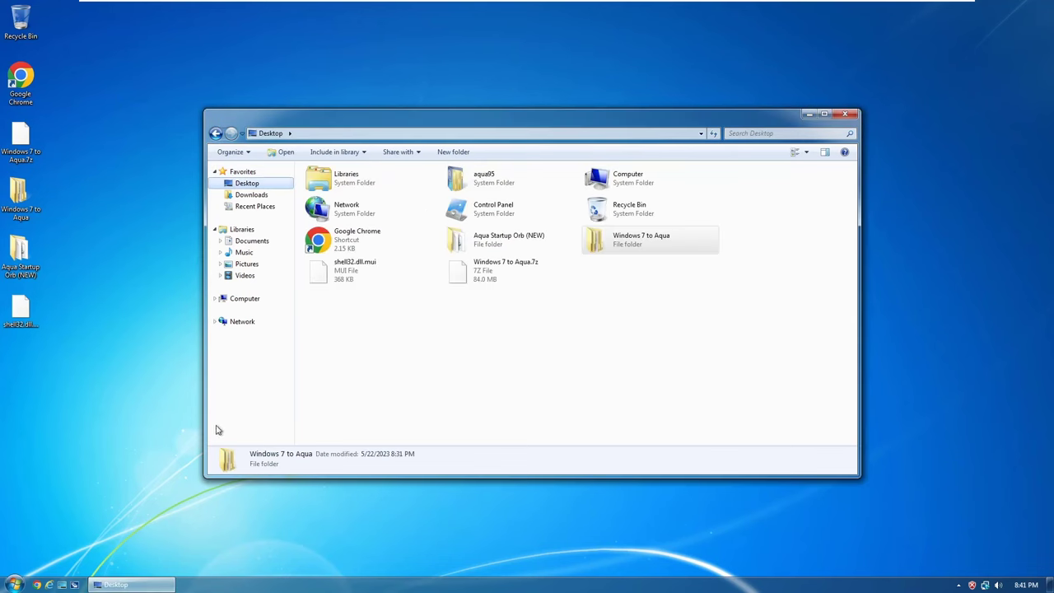
{"action": "left_click", "coordinate": [216, 133]}
Launch ClassicShellSetup_4_3_1 from the Classic Shell skin folder inside Windows 7 to Aqua (2).
{"action": "double_click", "coordinate": [350, 184]}
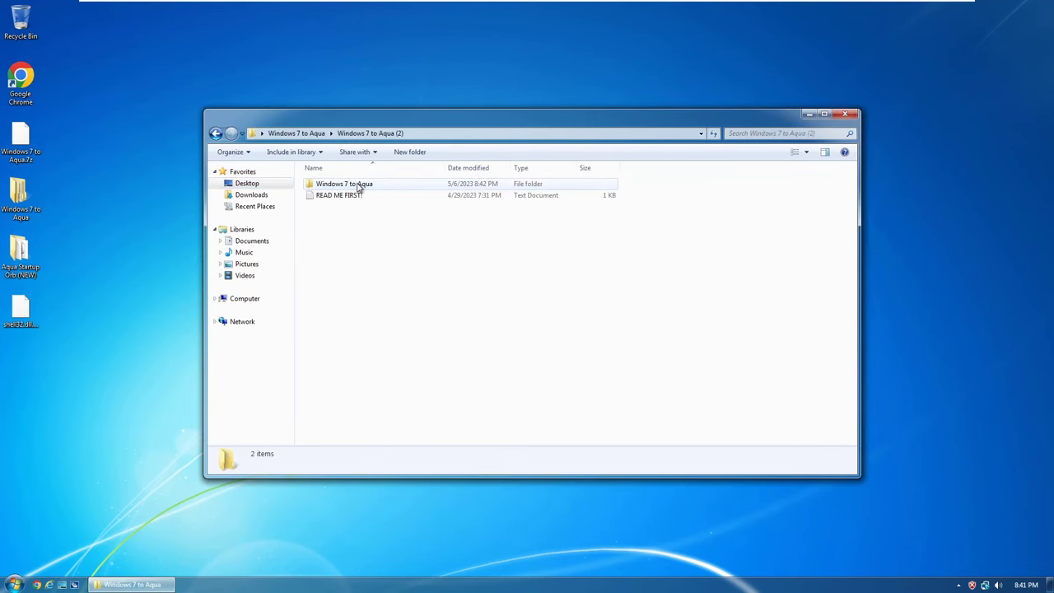
{"action": "double_click", "coordinate": [358, 186]}
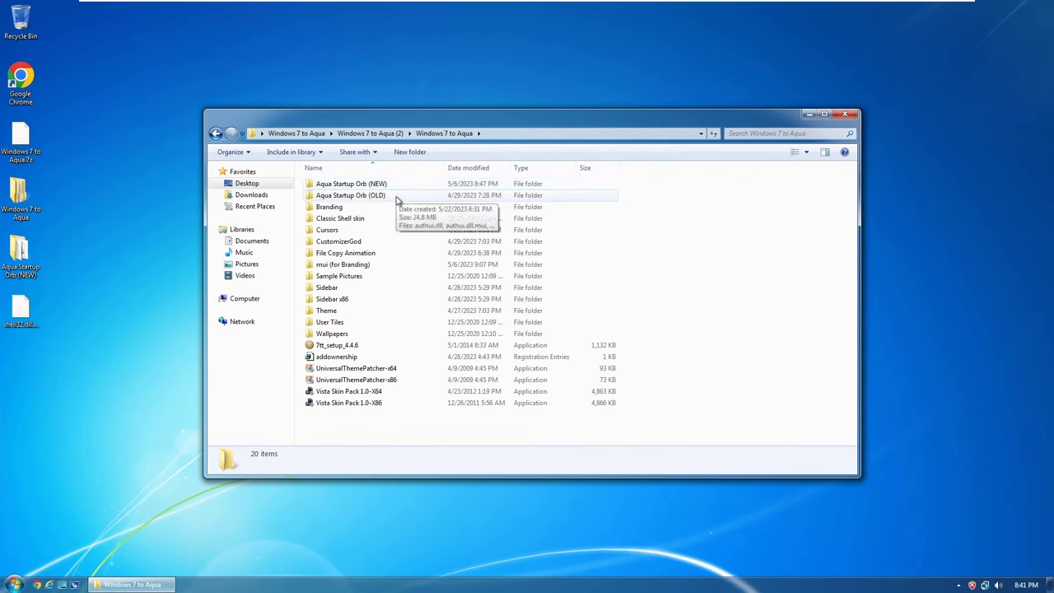
{"action": "double_click", "coordinate": [372, 218]}
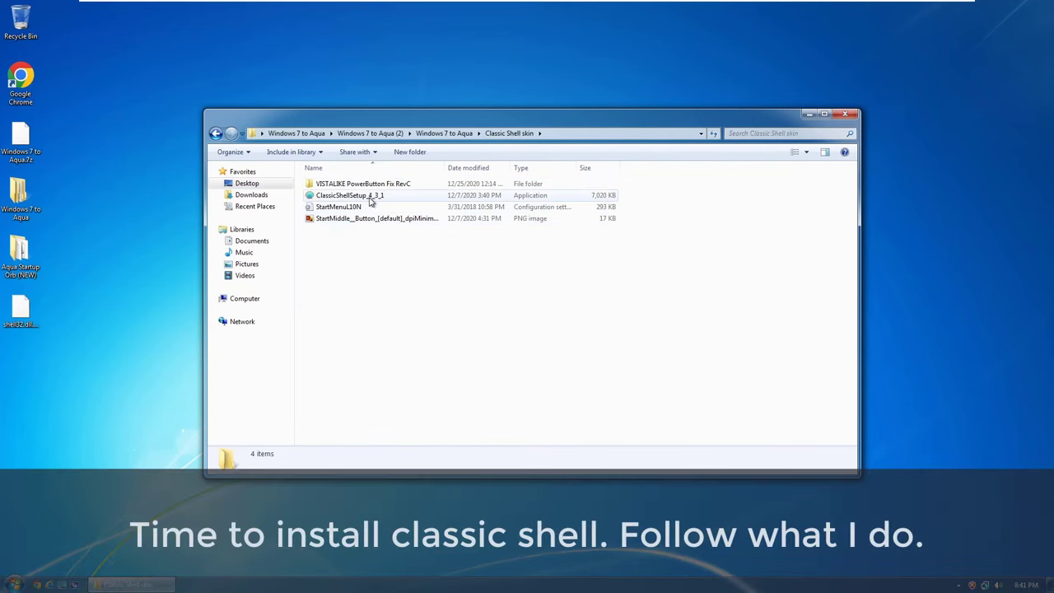
{"action": "double_click", "coordinate": [370, 198]}
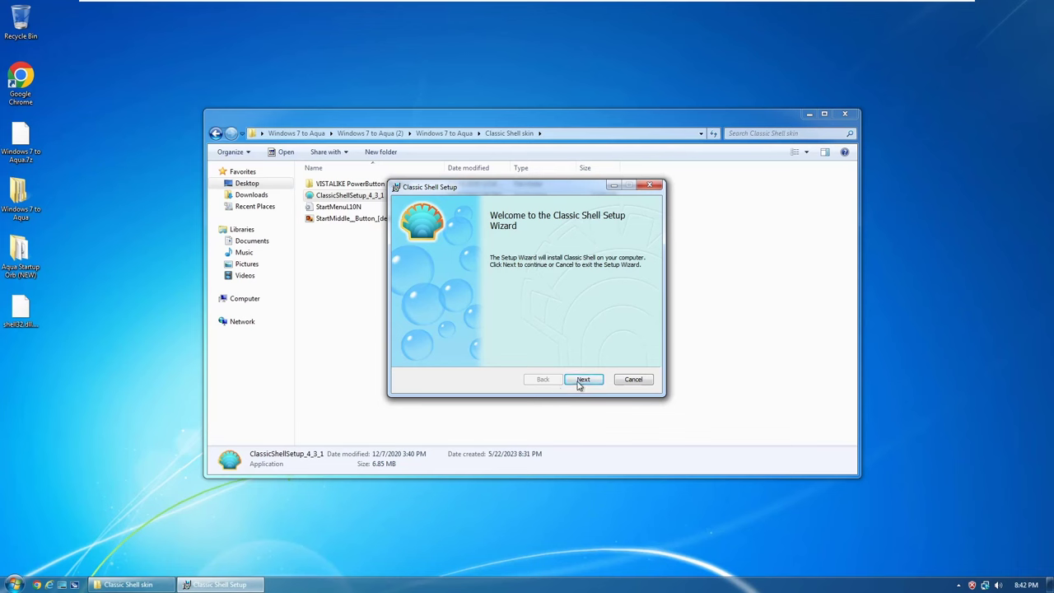
Accept the Classic Shell license and make the Classic IE and Classic Explorer features unavailable in the custom setup.
{"action": "left_click", "coordinate": [581, 381]}
{"action": "left_click", "coordinate": [471, 365]}
{"action": "left_click", "coordinate": [578, 379]}
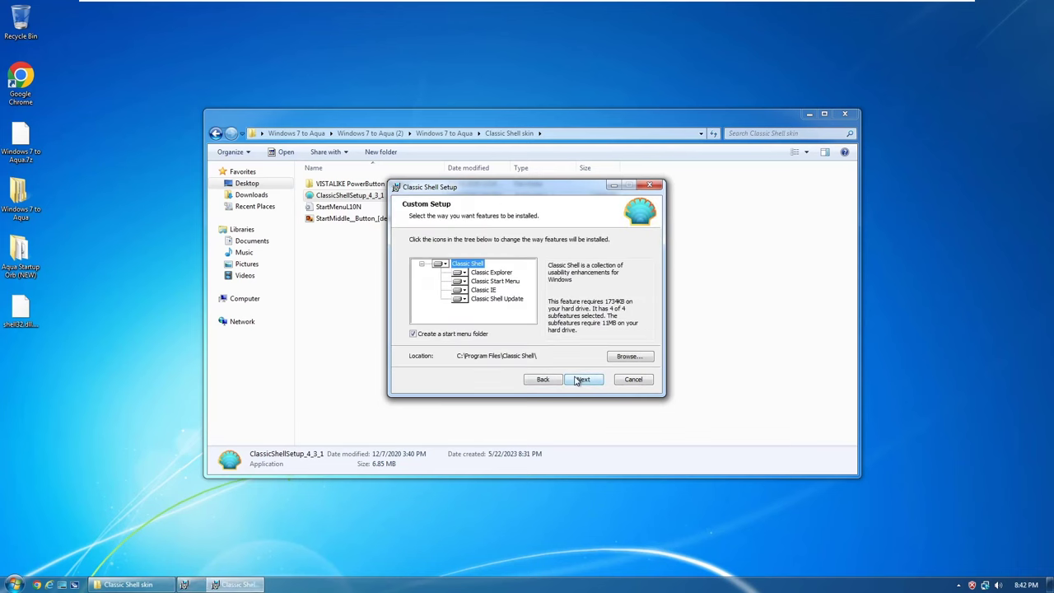
{"action": "left_click", "coordinate": [459, 291]}
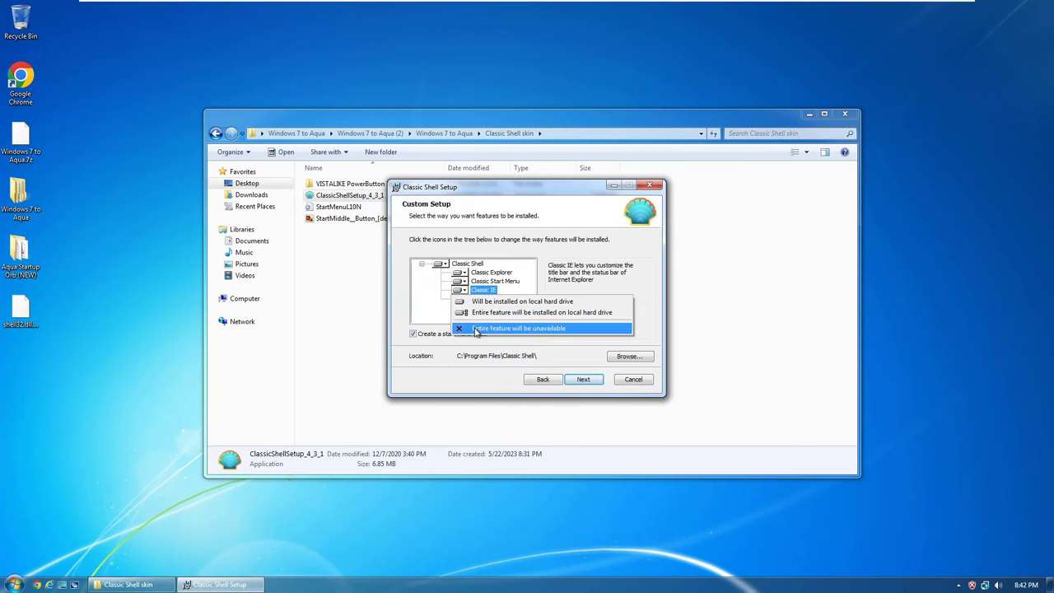
{"action": "left_click", "coordinate": [478, 330]}
{"action": "left_click", "coordinate": [462, 273]}
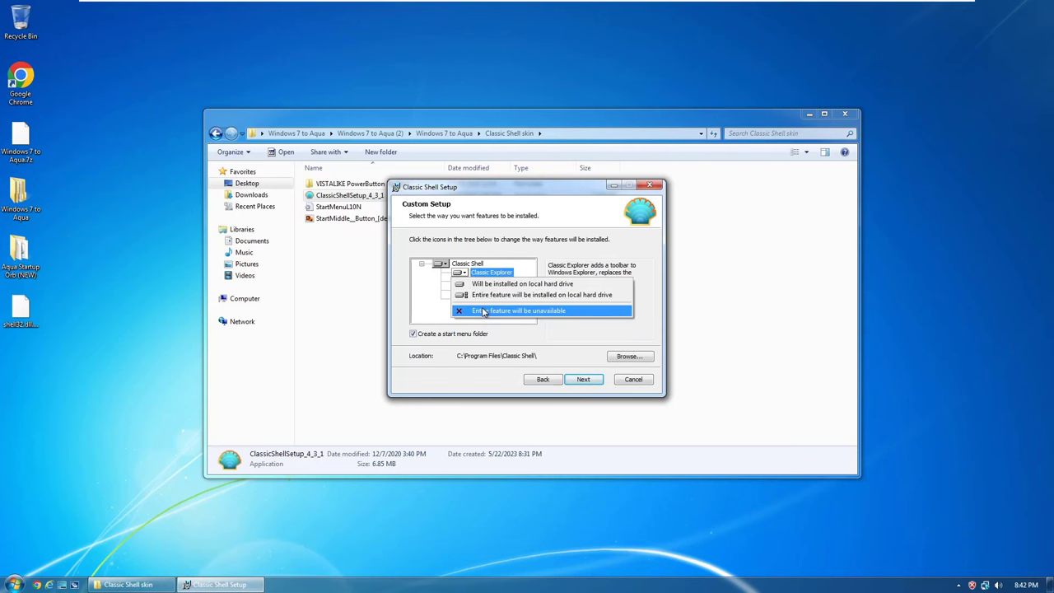
{"action": "left_click", "coordinate": [480, 312]}
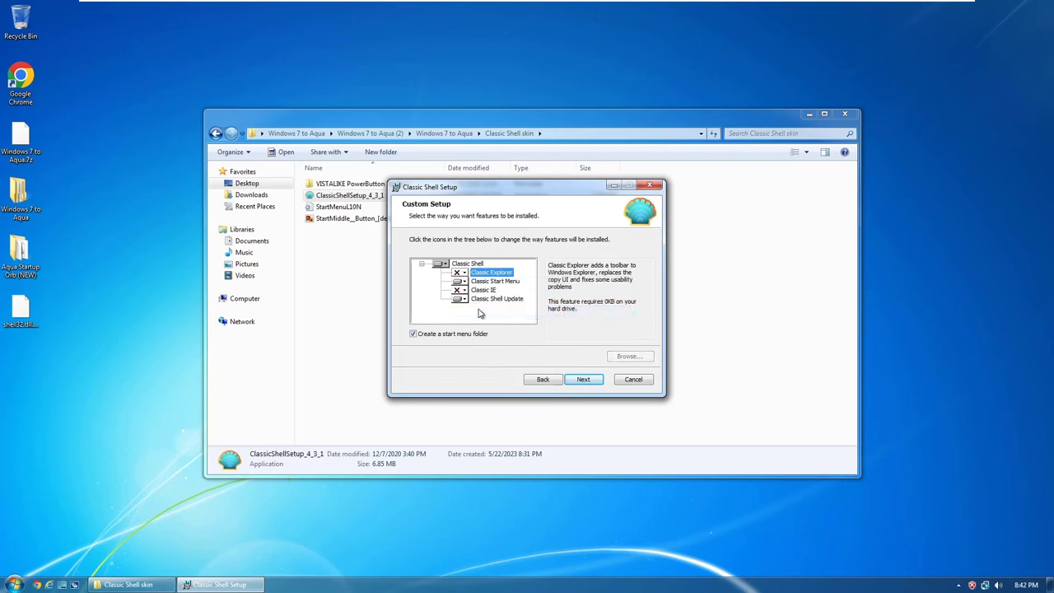
Install Classic Shell with the selected features, grant it administrator permission and finish the setup wizard.
{"action": "left_click", "coordinate": [584, 380]}
{"action": "left_click", "coordinate": [590, 379]}
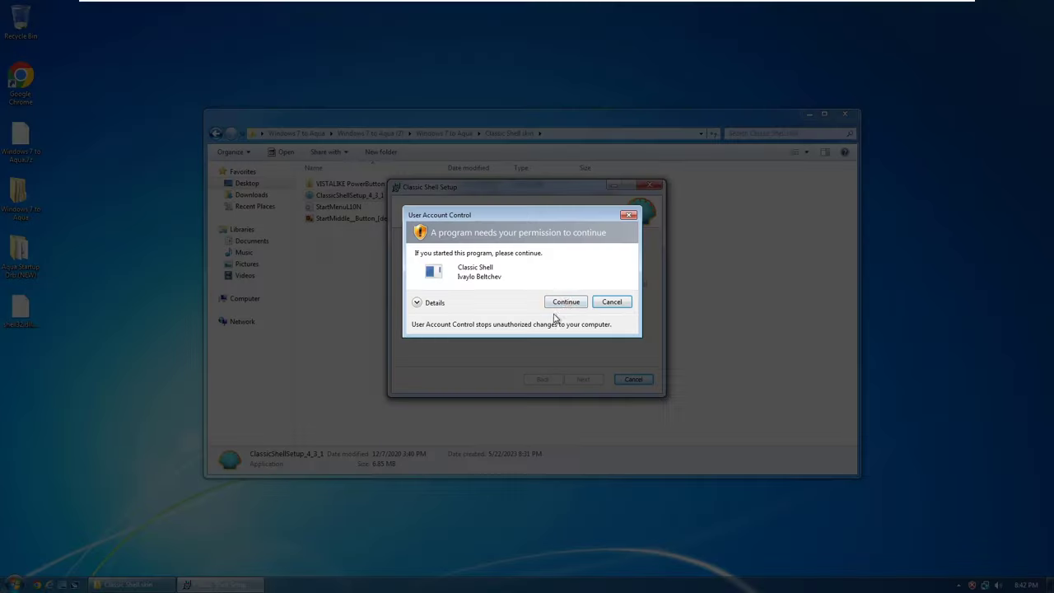
{"action": "left_click", "coordinate": [566, 303]}
{"action": "left_click", "coordinate": [582, 378]}
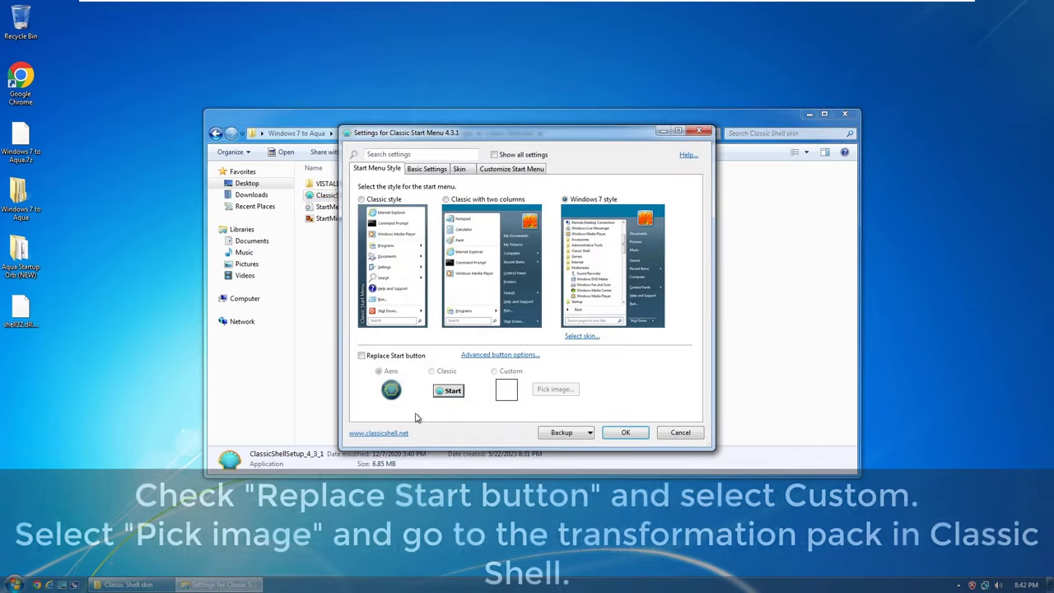
Enable Replace Start button with the Custom option, using the StartMiddle__Button PNG from the pack's Classic Shell skin folder.
{"action": "left_click", "coordinate": [397, 357]}
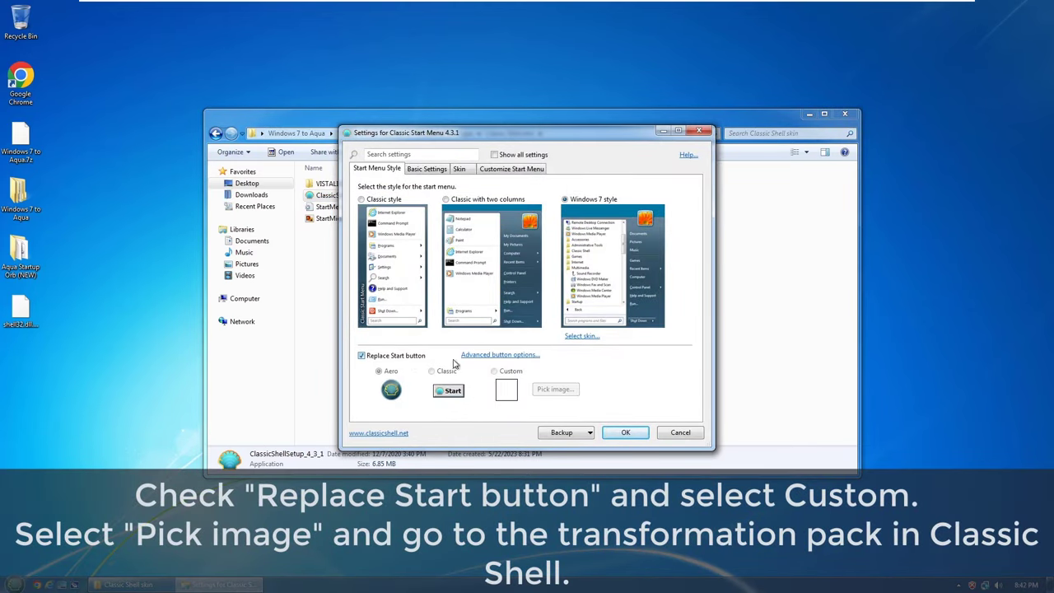
{"action": "left_click", "coordinate": [507, 377]}
{"action": "left_click", "coordinate": [555, 389]}
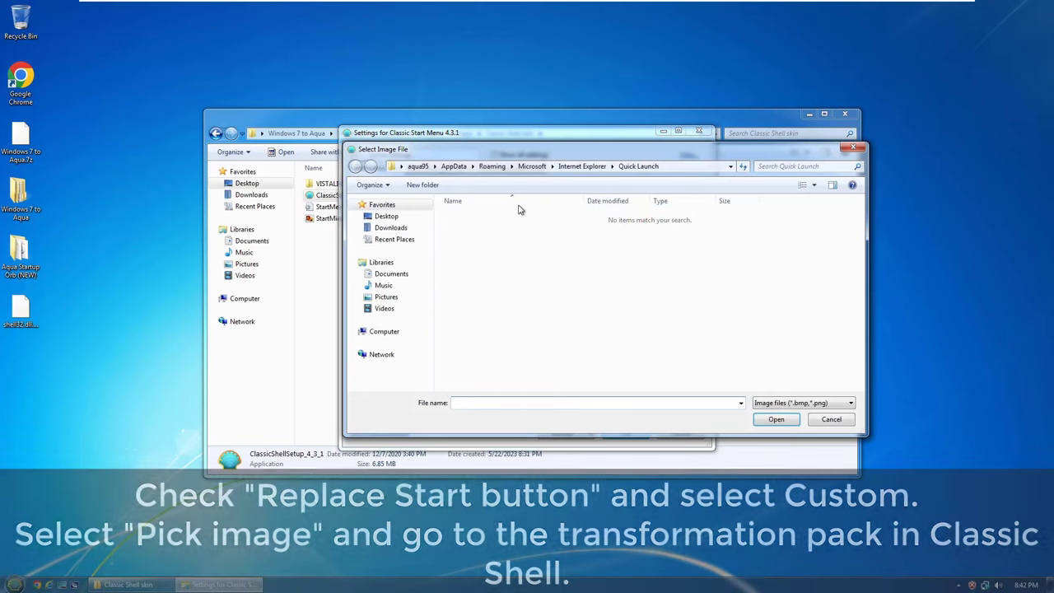
{"action": "left_click", "coordinate": [387, 228]}
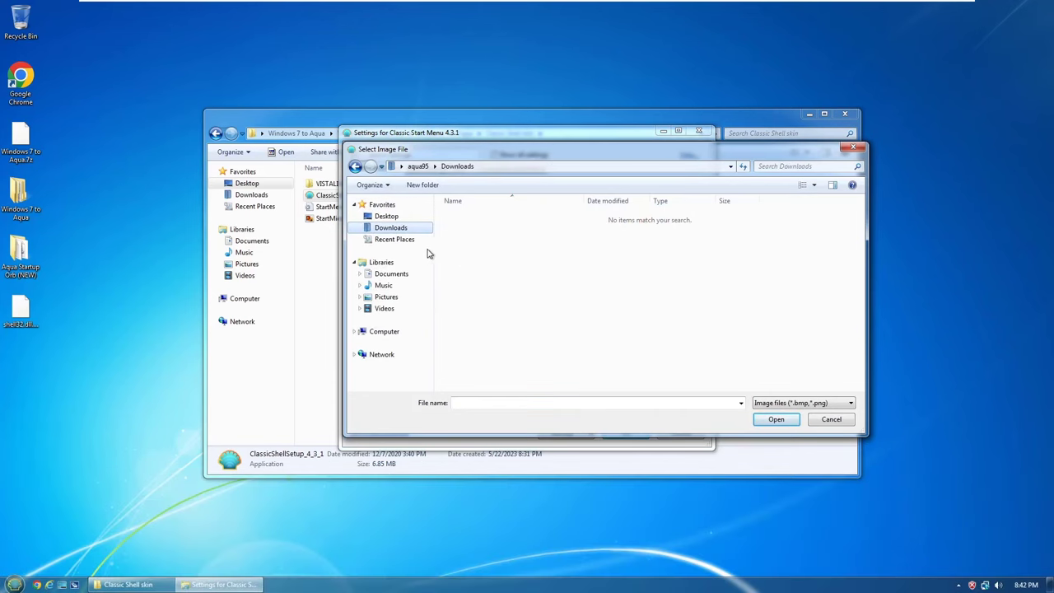
{"action": "left_click", "coordinate": [386, 216]}
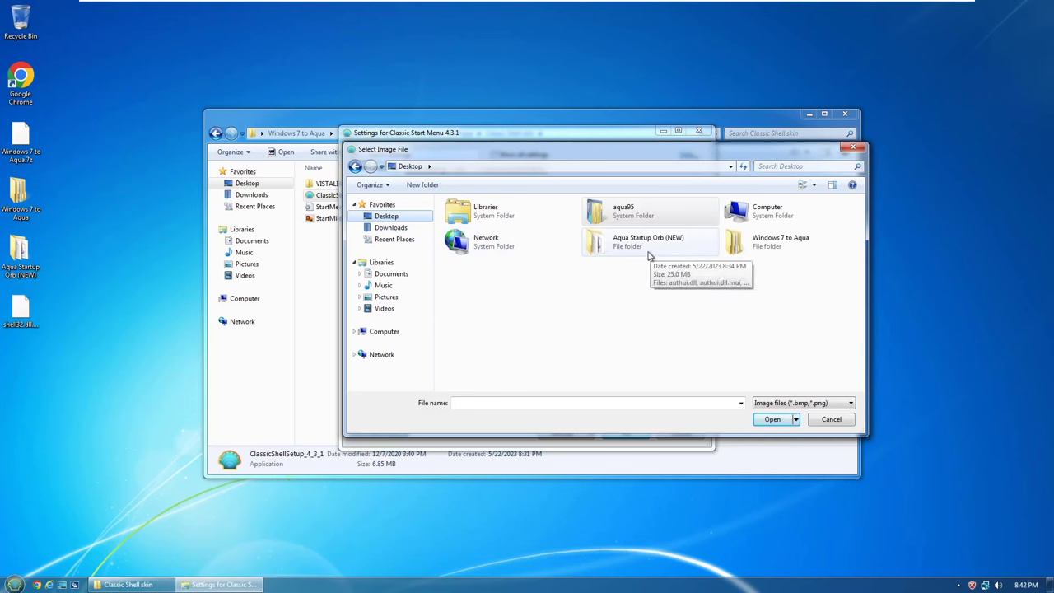
{"action": "double_click", "coordinate": [761, 256]}
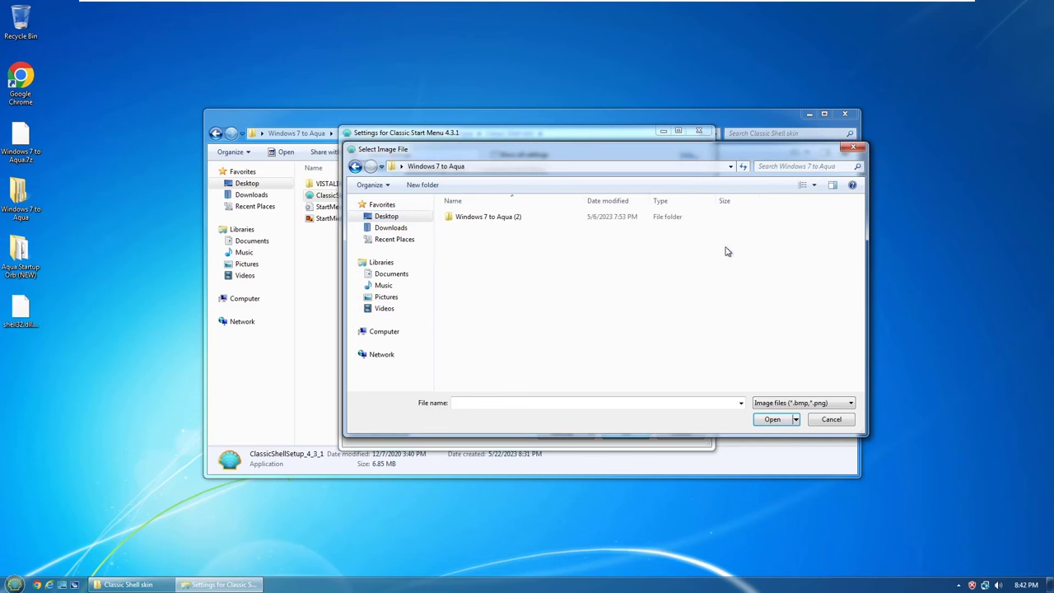
{"action": "double_click", "coordinate": [527, 224]}
{"action": "double_click", "coordinate": [528, 223]}
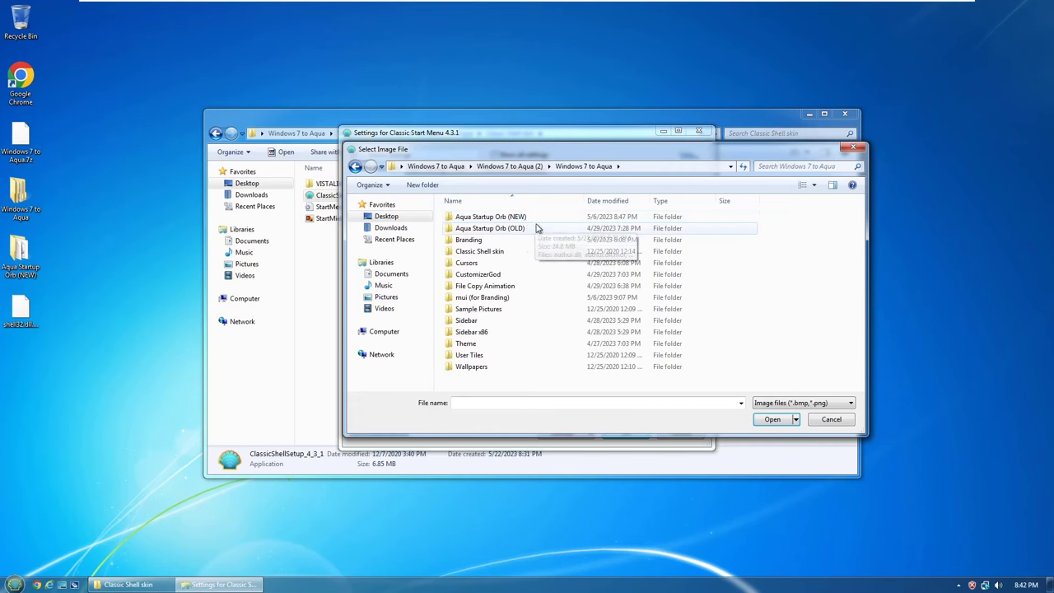
{"action": "left_click", "coordinate": [513, 257]}
{"action": "double_click", "coordinate": [513, 257]}
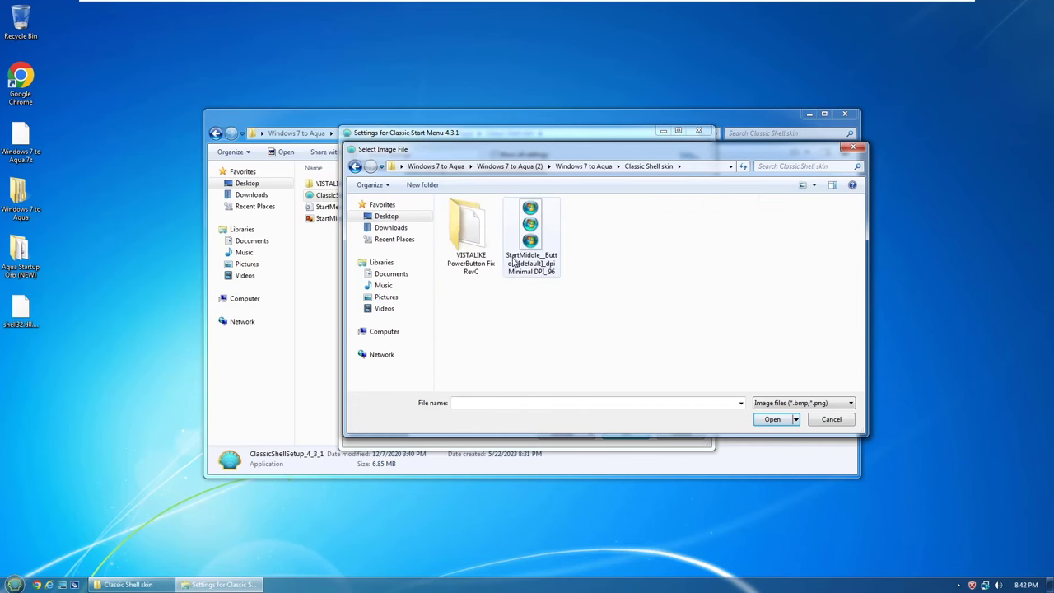
{"action": "double_click", "coordinate": [529, 239]}
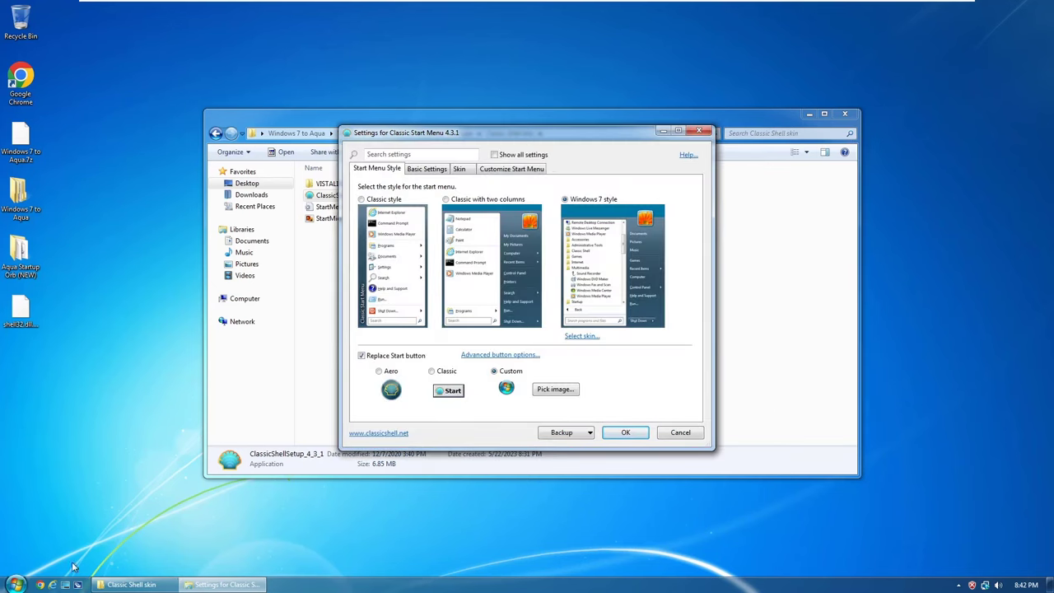
Try the new Start button and enable Show all settings for Classic Start Menu.
{"action": "left_click", "coordinate": [6, 585]}
{"action": "left_click", "coordinate": [7, 585]}
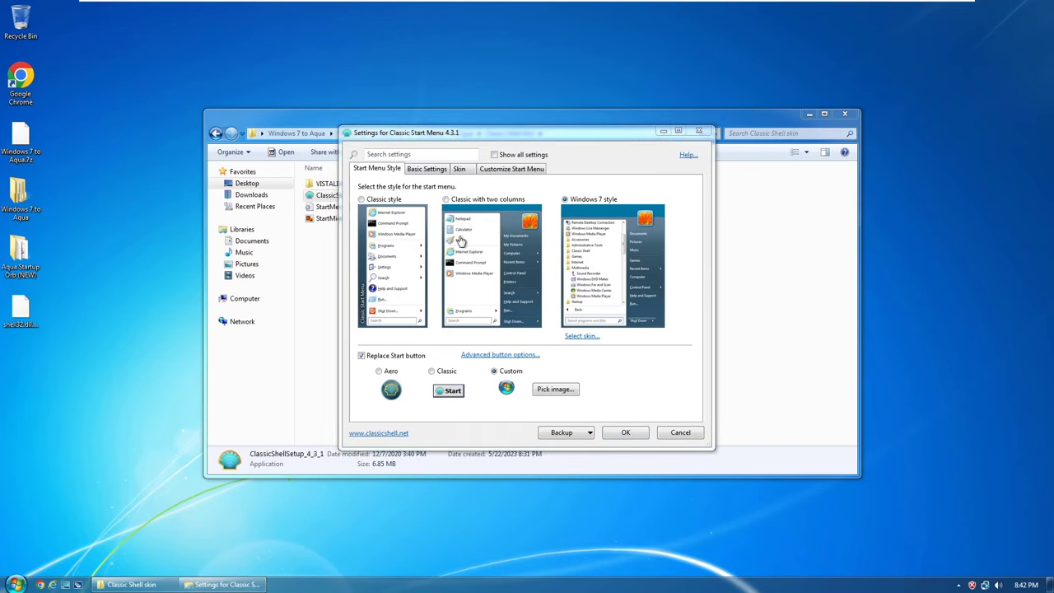
{"action": "left_click", "coordinate": [494, 154]}
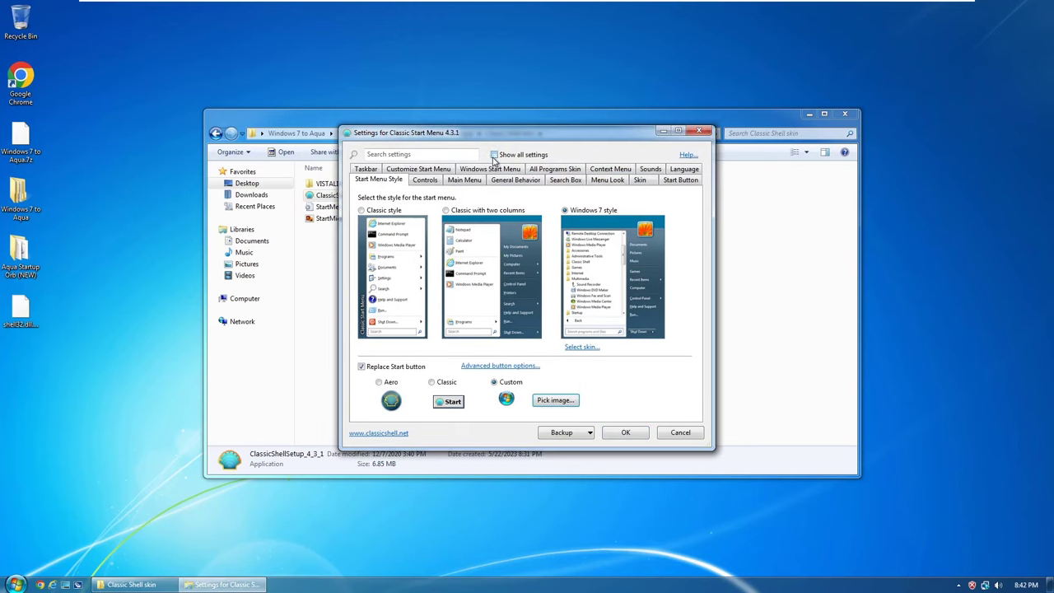
Install the invisible1 font from the invisible font folder in VISTALIKE PowerButton Fix RevC, and close the font preview.
{"action": "left_click", "coordinate": [314, 284]}
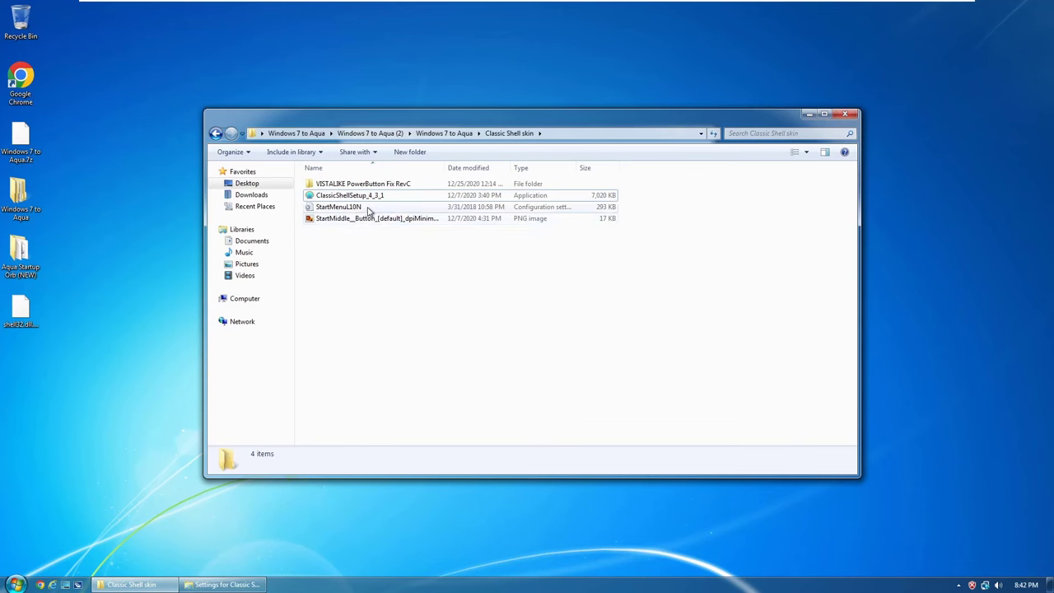
{"action": "left_click", "coordinate": [366, 207]}
{"action": "double_click", "coordinate": [362, 184]}
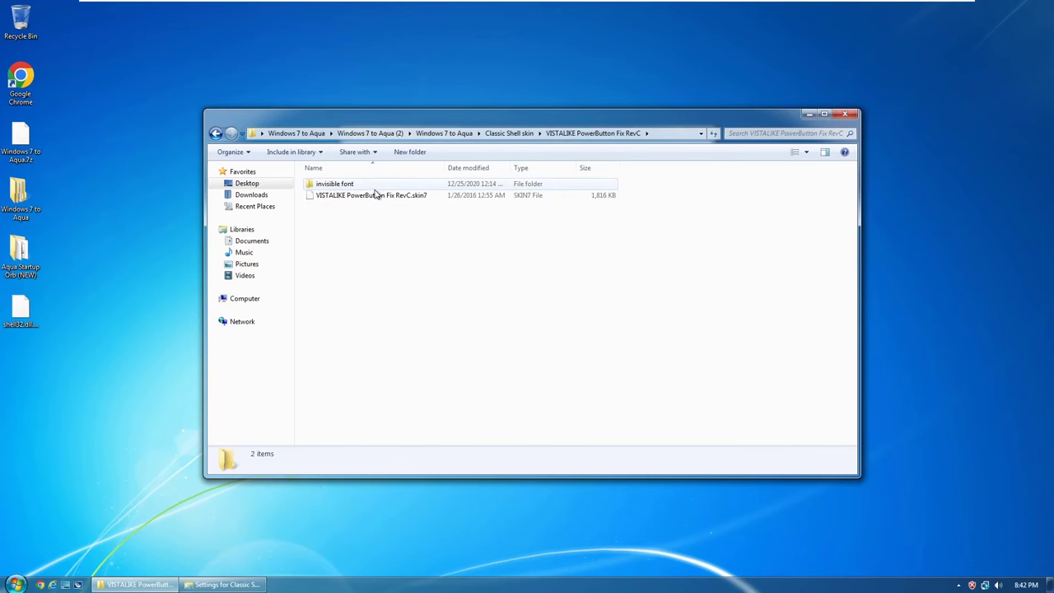
{"action": "double_click", "coordinate": [359, 185]}
{"action": "double_click", "coordinate": [359, 187]}
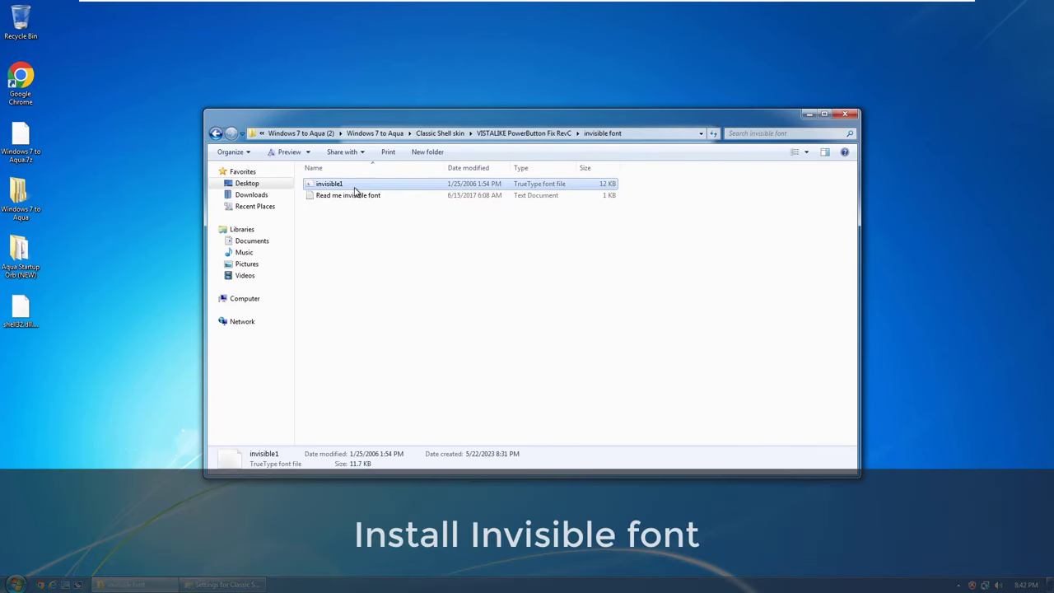
{"action": "left_click", "coordinate": [189, 140]}
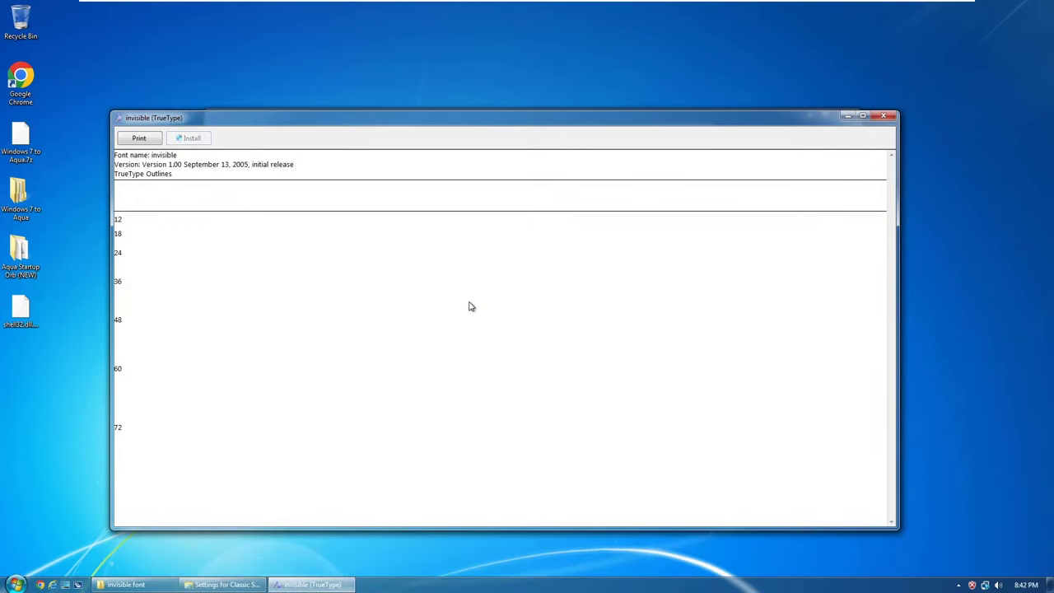
{"action": "left_click", "coordinate": [884, 118]}
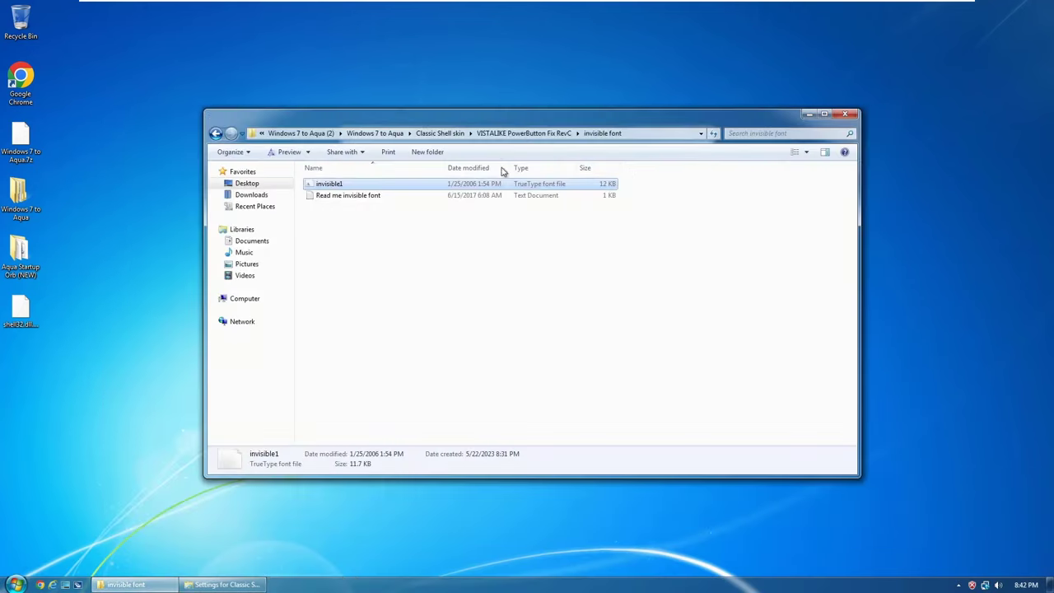
Copy the VISTALIKE PowerButton Fix RevC.skin7 file from the VISTALIKE PowerButton Fix RevC folder.
{"action": "left_click", "coordinate": [564, 134]}
{"action": "left_click", "coordinate": [398, 200]}
{"action": "right_click", "coordinate": [397, 200]}
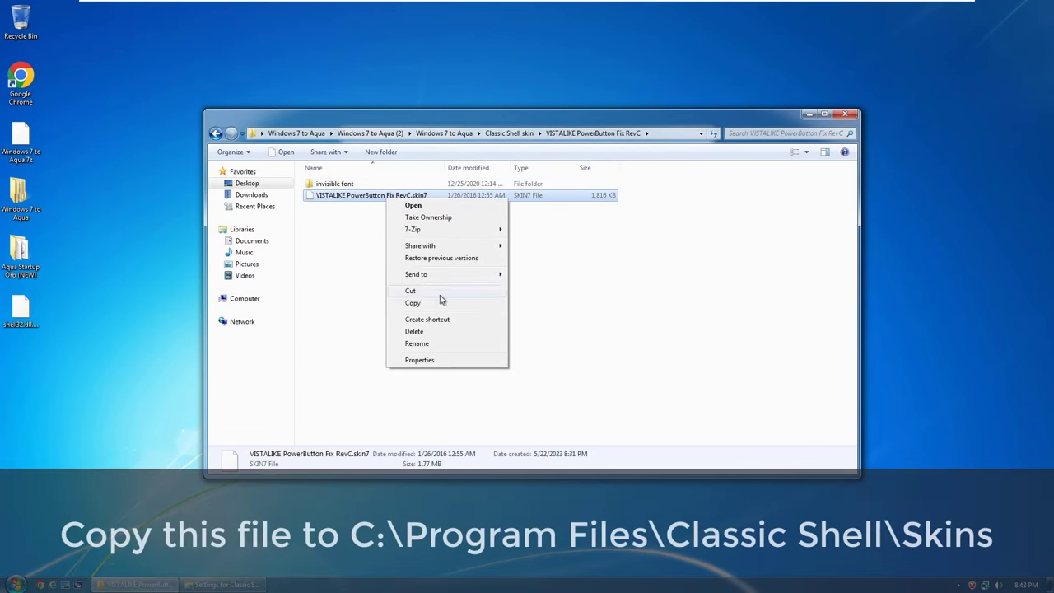
{"action": "left_click", "coordinate": [435, 305]}
Paste the skin file into C:\Program Files\Classic Shell\Skins with administrator permission and return to the Classic Shell folder.
{"action": "left_click", "coordinate": [239, 300]}
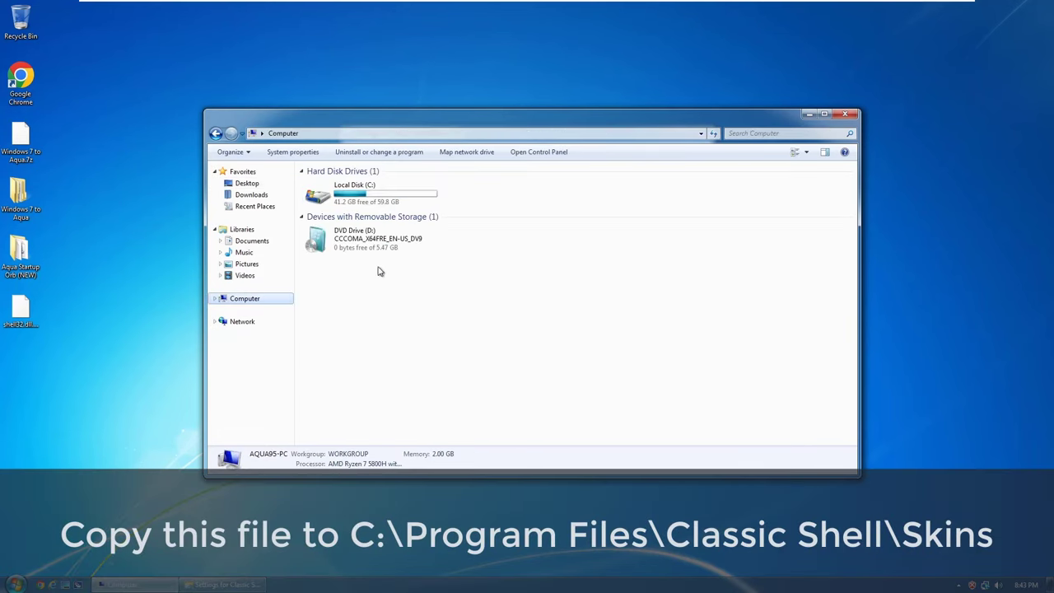
{"action": "double_click", "coordinate": [385, 200]}
{"action": "double_click", "coordinate": [385, 198]}
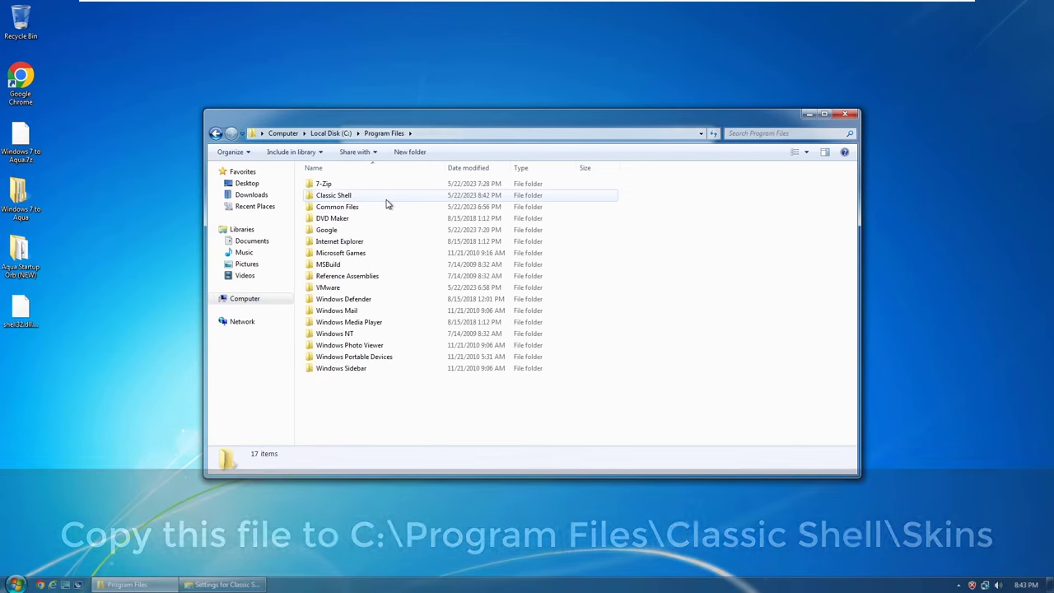
{"action": "double_click", "coordinate": [375, 200]}
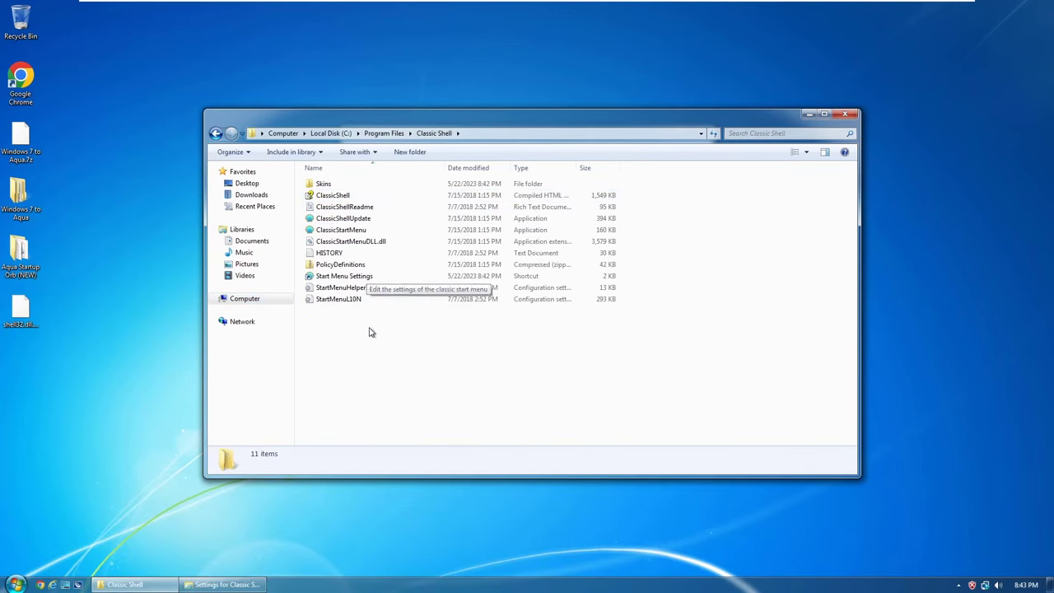
{"action": "double_click", "coordinate": [322, 183]}
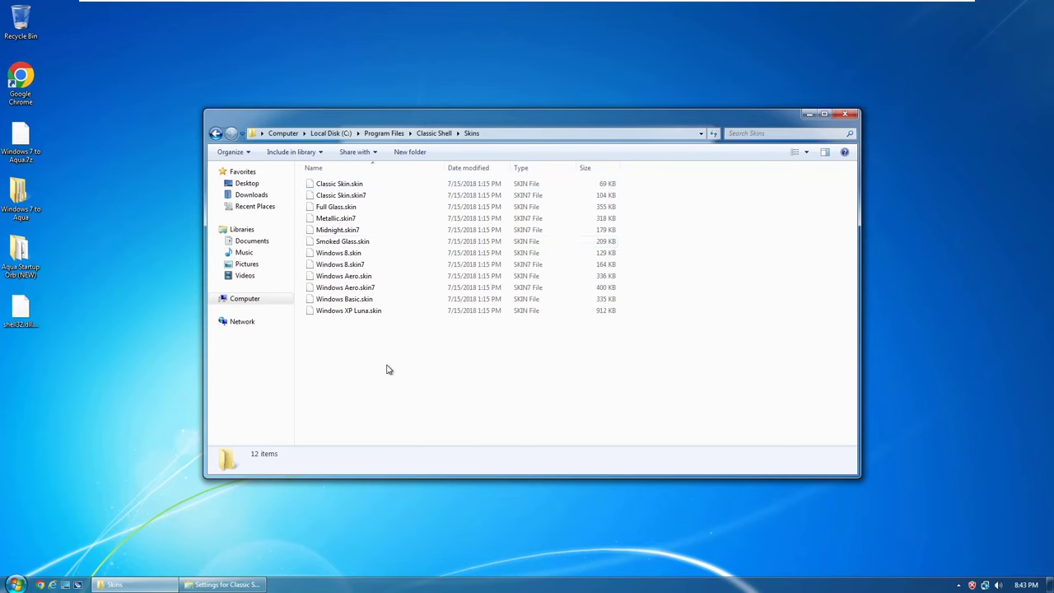
{"action": "right_click", "coordinate": [382, 369]}
{"action": "left_click", "coordinate": [416, 449]}
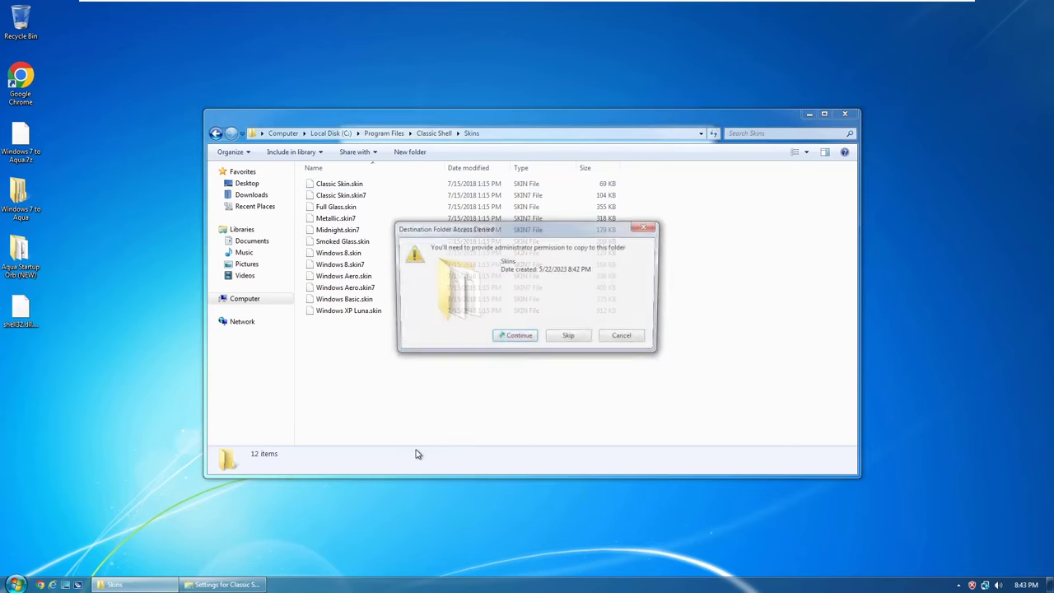
{"action": "left_click", "coordinate": [510, 342]}
{"action": "left_click", "coordinate": [443, 323]}
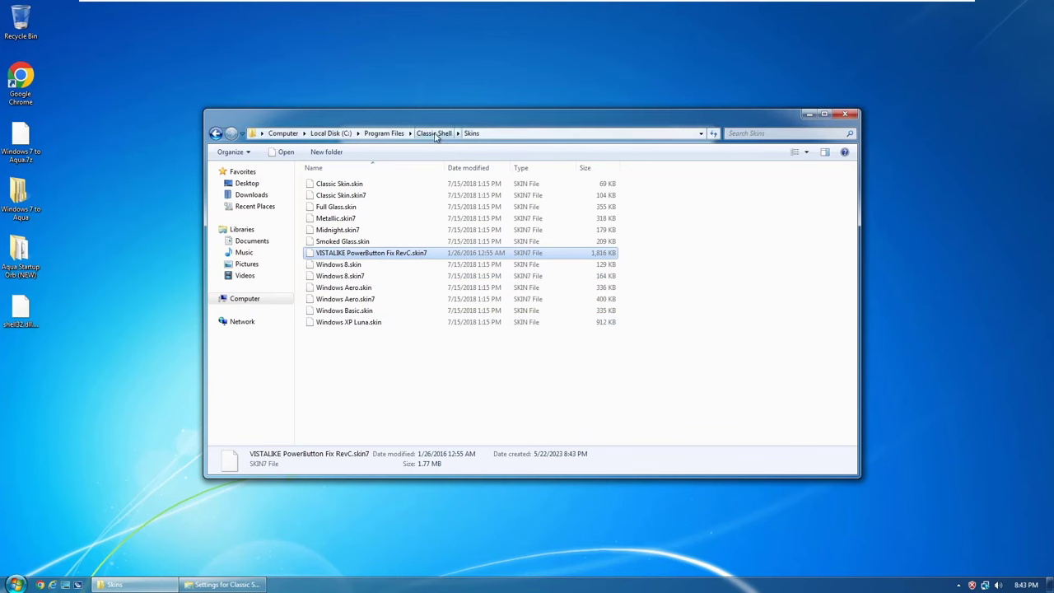
{"action": "left_click", "coordinate": [434, 133]}
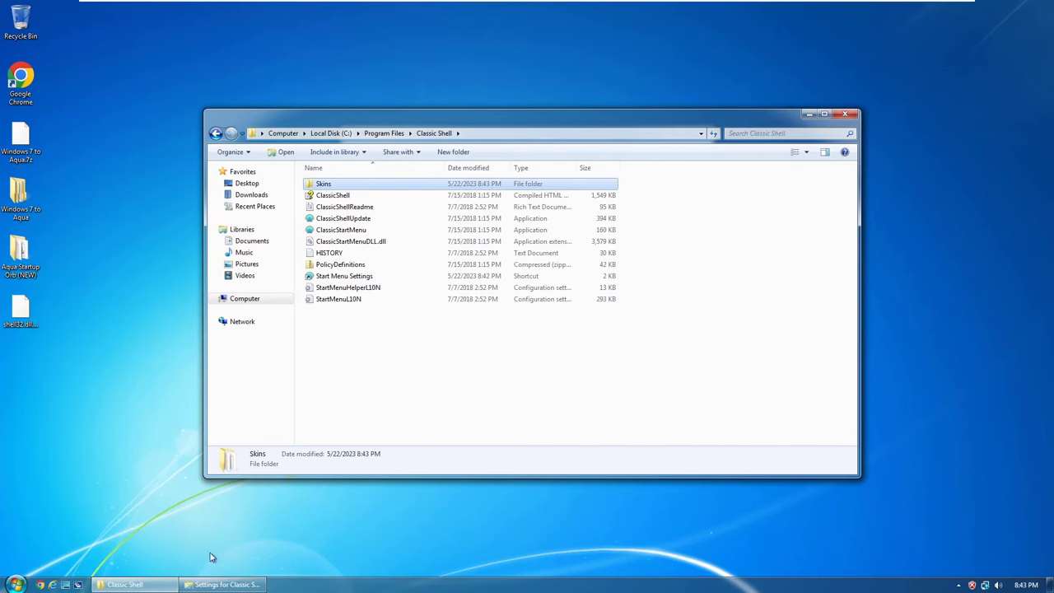
Check the available skins in the Classic Start Menu settings, save and close the window, and reopen it to reload the skins.
{"action": "left_click", "coordinate": [196, 586]}
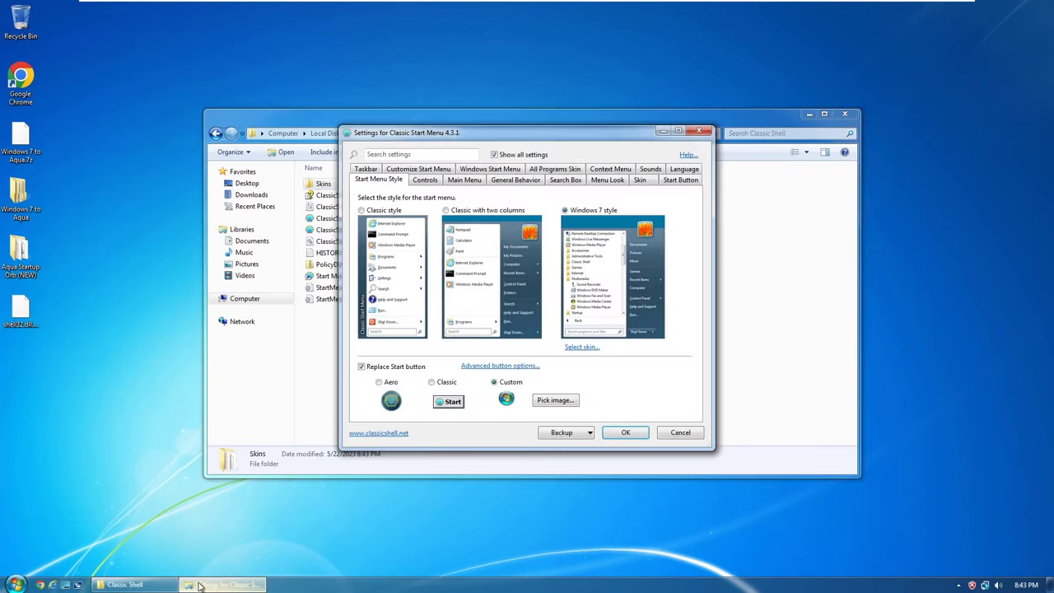
{"action": "left_click", "coordinate": [639, 181]}
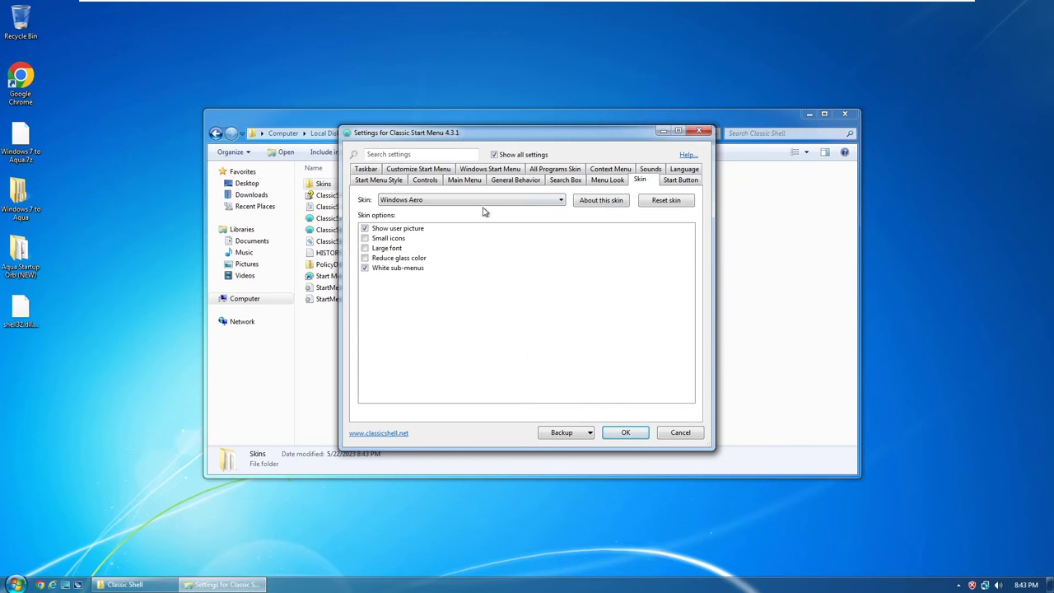
{"action": "left_click", "coordinate": [452, 202]}
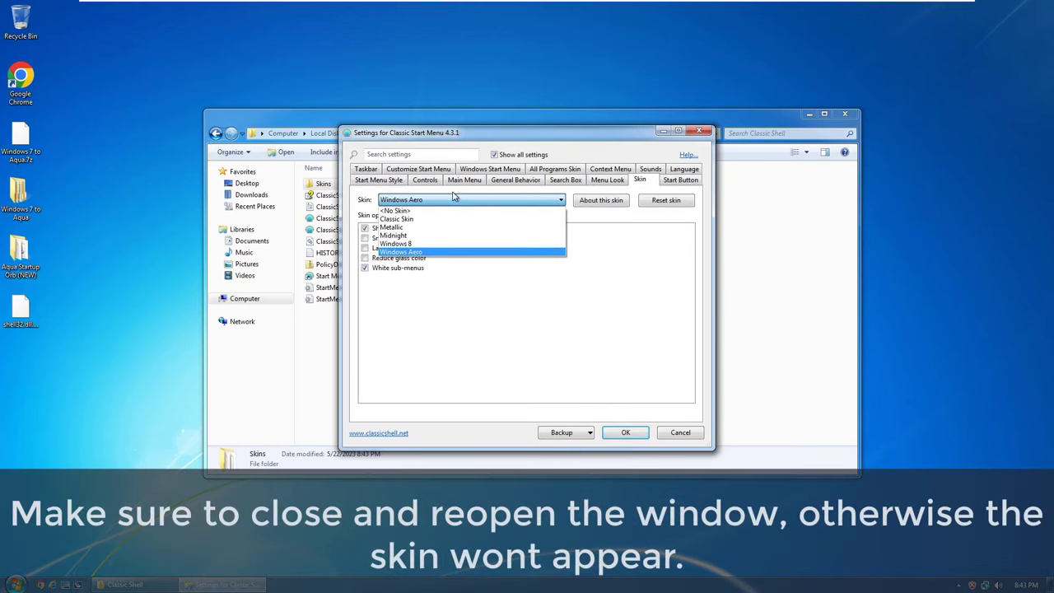
{"action": "left_click", "coordinate": [455, 197]}
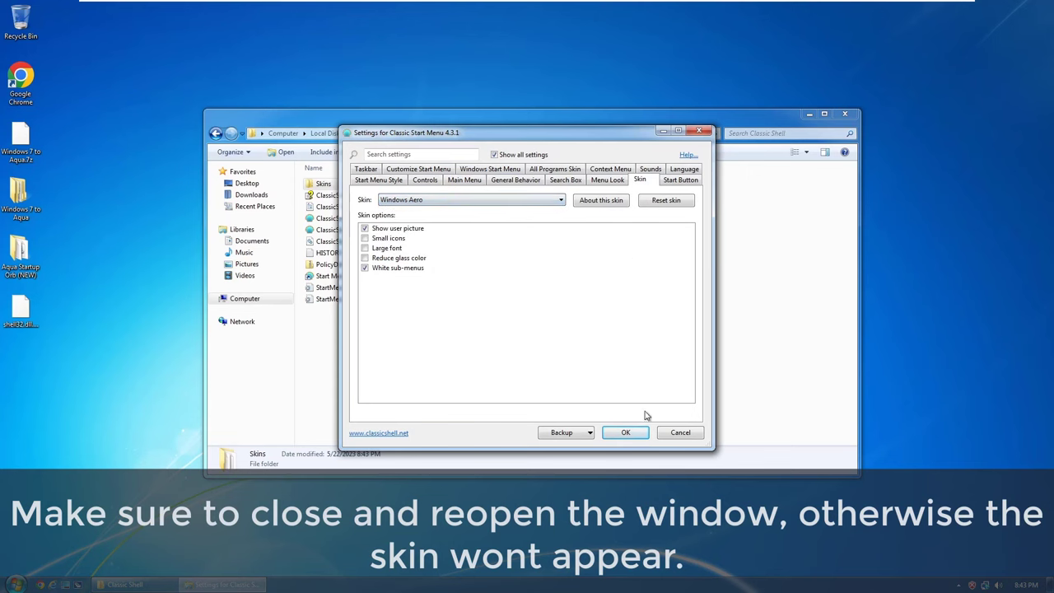
{"action": "left_click", "coordinate": [625, 433]}
{"action": "right_click", "coordinate": [16, 585]}
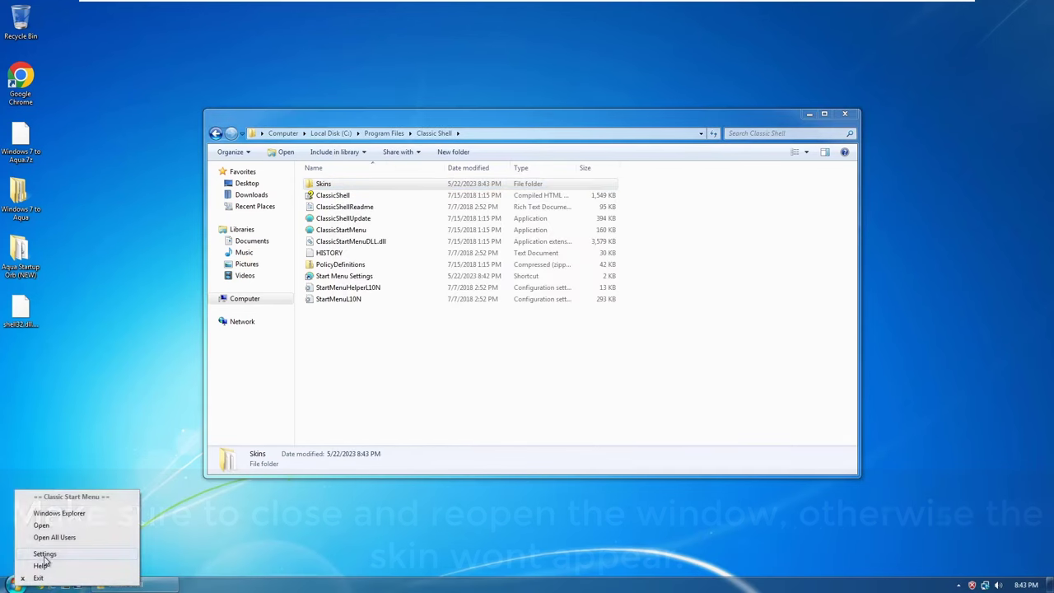
{"action": "left_click", "coordinate": [49, 555]}
Select the VISTALIKE PowerButton Fix RevC skin and enable its Red shutdown button and Shutdown dark pixel fix options.
{"action": "left_click", "coordinate": [527, 202]}
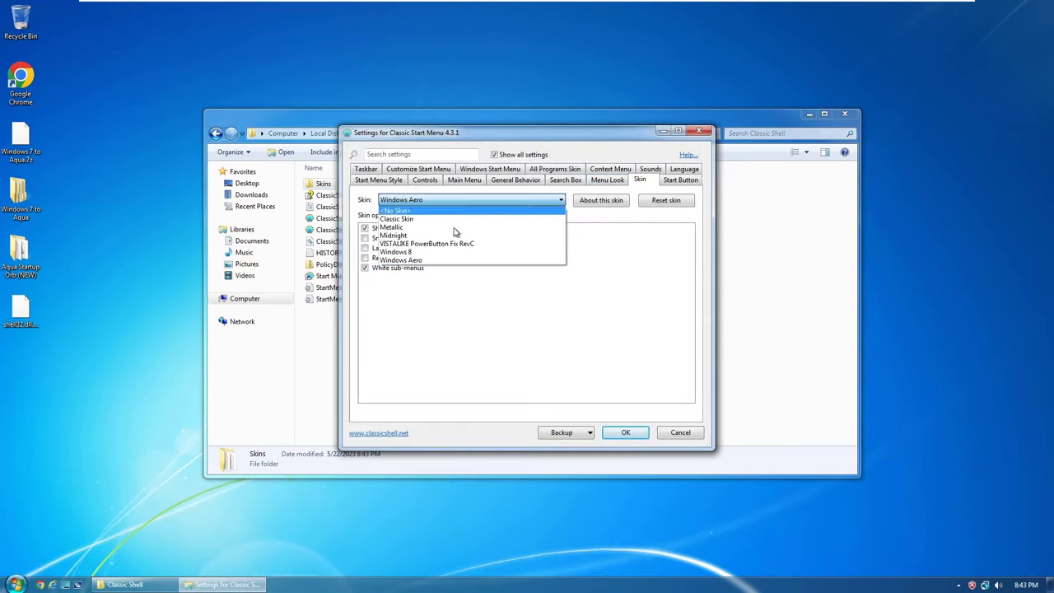
{"action": "left_click", "coordinate": [448, 240]}
{"action": "scroll", "coordinate": [461, 310], "scroll_direction": "down", "scroll_amount": 1}
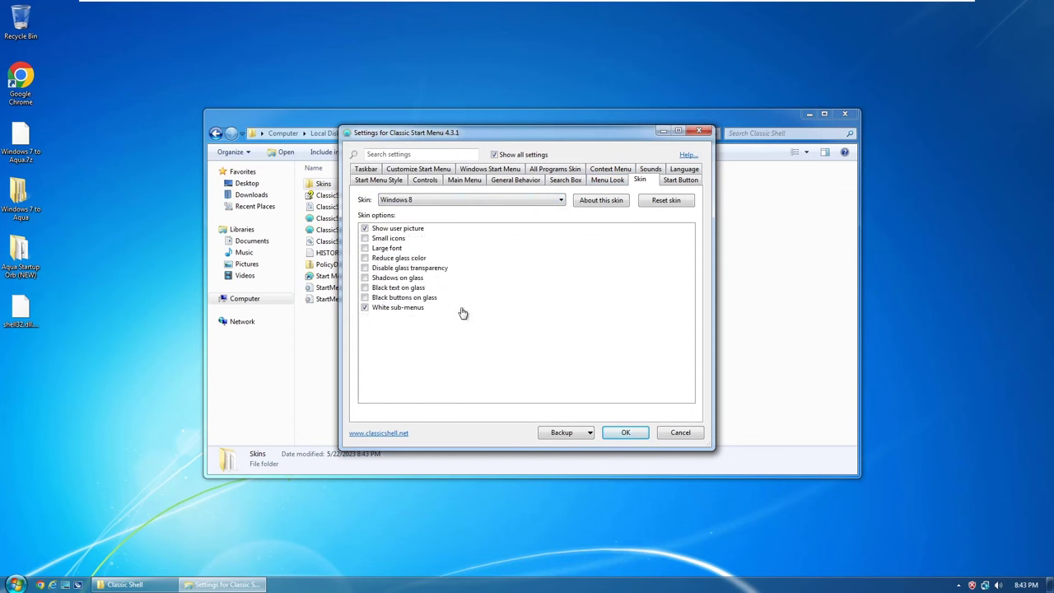
{"action": "scroll", "coordinate": [453, 362], "scroll_direction": "up", "scroll_amount": 1}
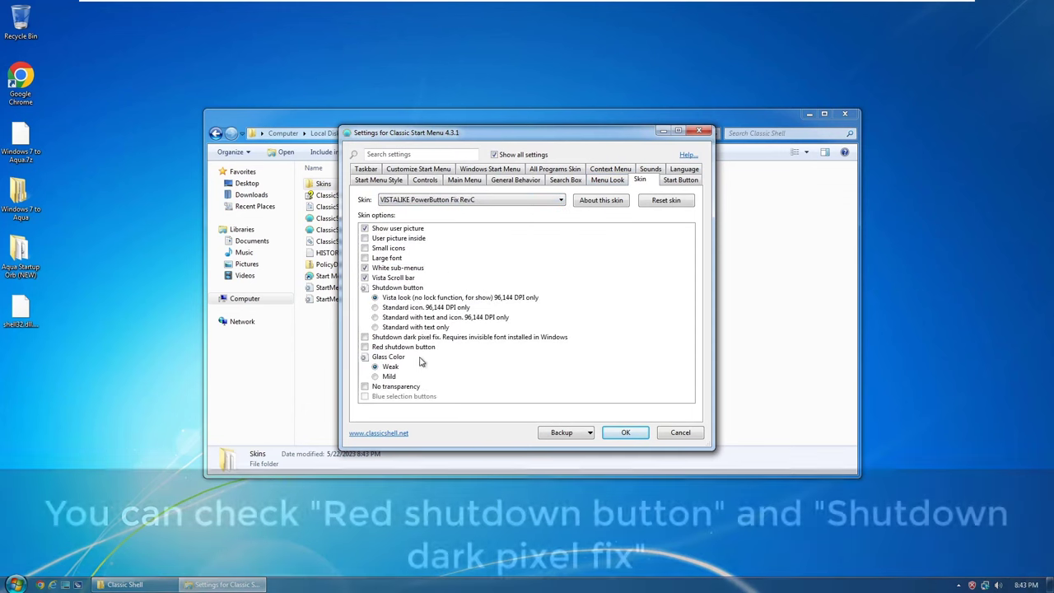
{"action": "left_click", "coordinate": [424, 347]}
{"action": "left_click", "coordinate": [440, 339]}
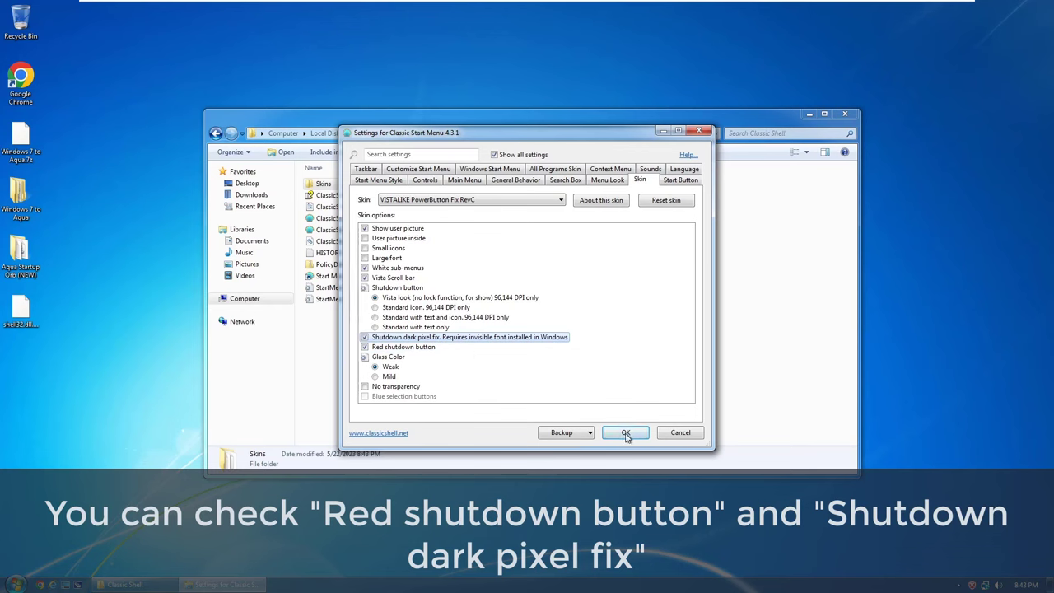
Preview the Start menu and set both the main menu animation and the sub-menu animation to No animation in Menu Look.
{"action": "left_click", "coordinate": [606, 182]}
{"action": "left_click", "coordinate": [16, 584]}
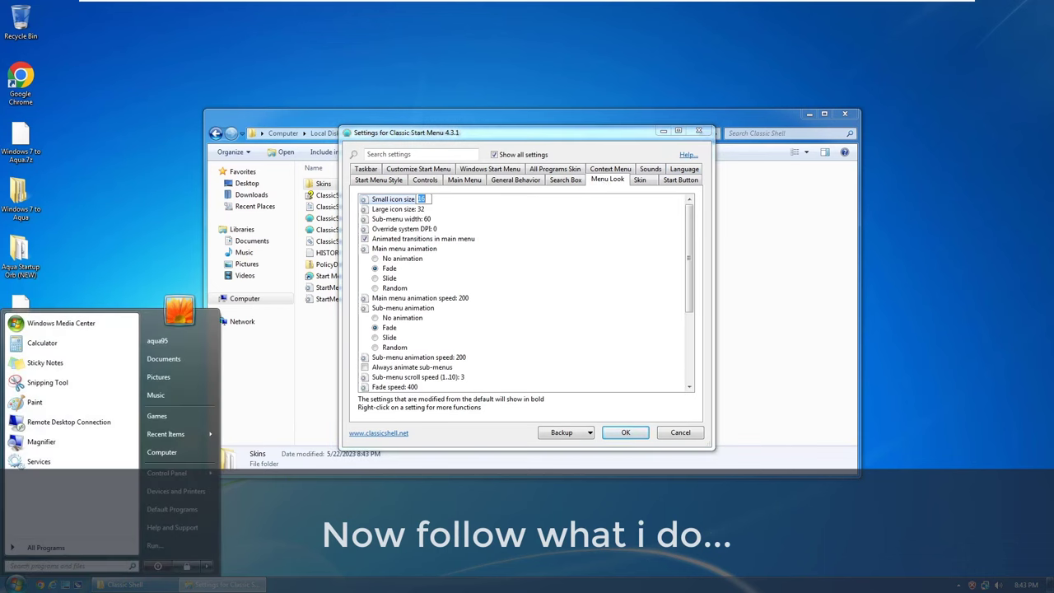
{"action": "left_click", "coordinate": [16, 585]}
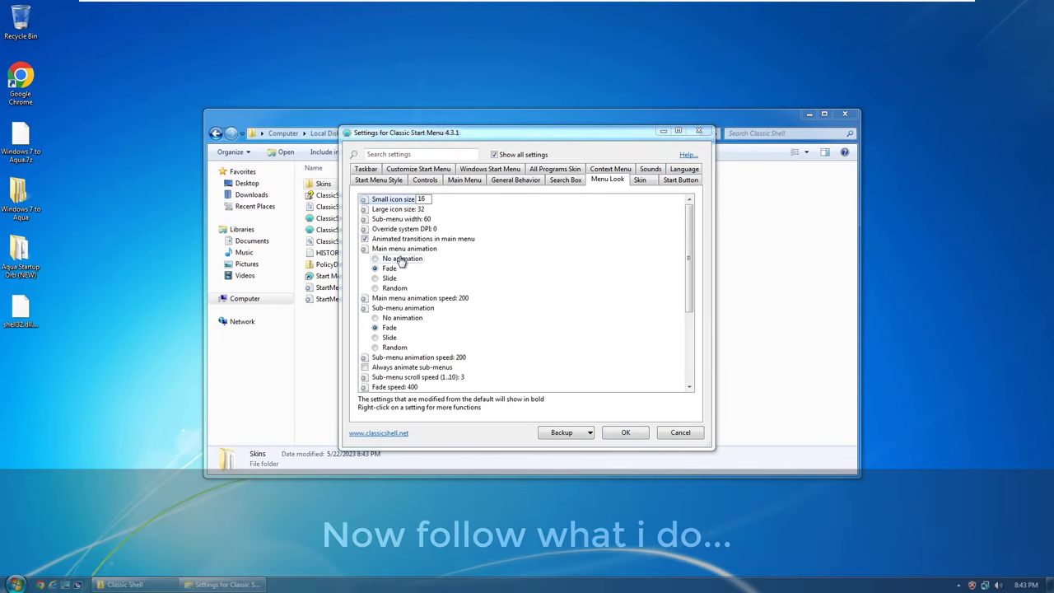
{"action": "left_click", "coordinate": [404, 260]}
{"action": "scroll", "coordinate": [486, 289], "scroll_direction": "down", "scroll_amount": 1}
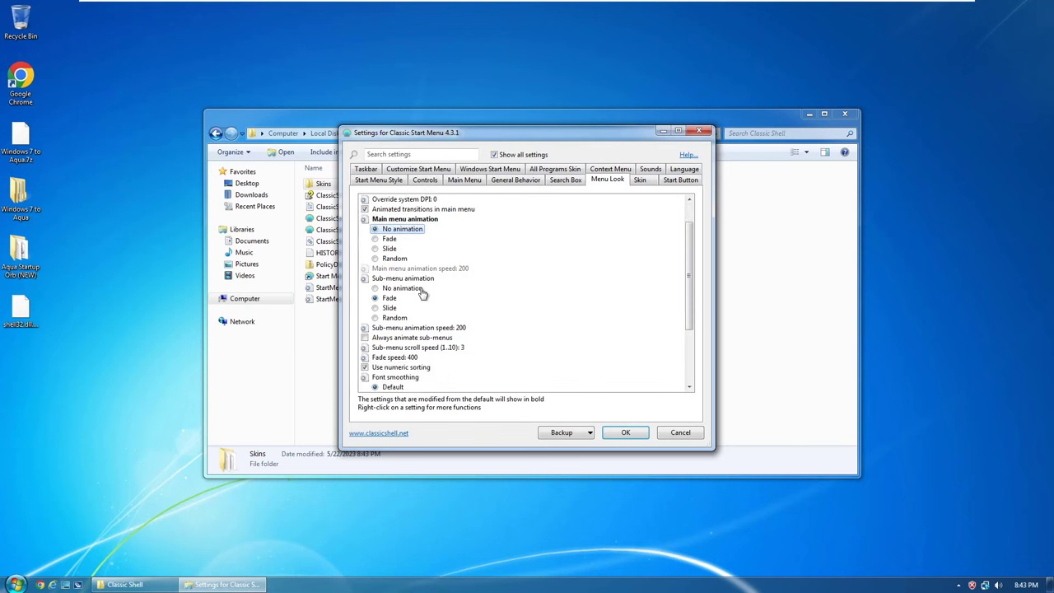
{"action": "left_click", "coordinate": [402, 288]}
{"action": "scroll", "coordinate": [410, 301], "scroll_direction": "down", "scroll_amount": 1}
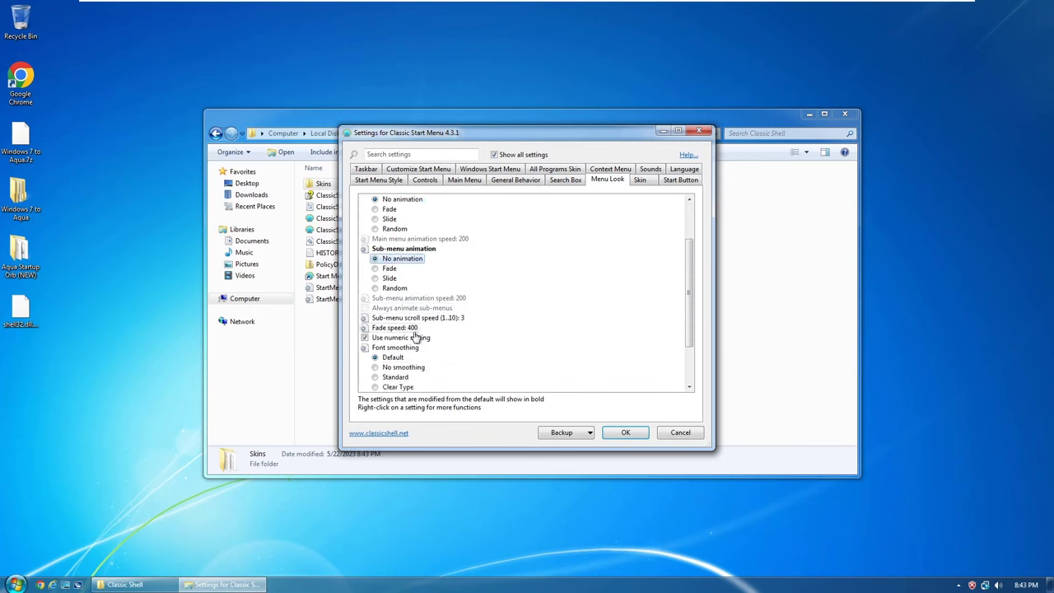
Set the Menu Look fade speed to 0 and the font smoothing to Clear Type.
{"action": "left_click", "coordinate": [410, 329]}
{"action": "type", "text": "0"}
{"action": "key", "text": "Return"}
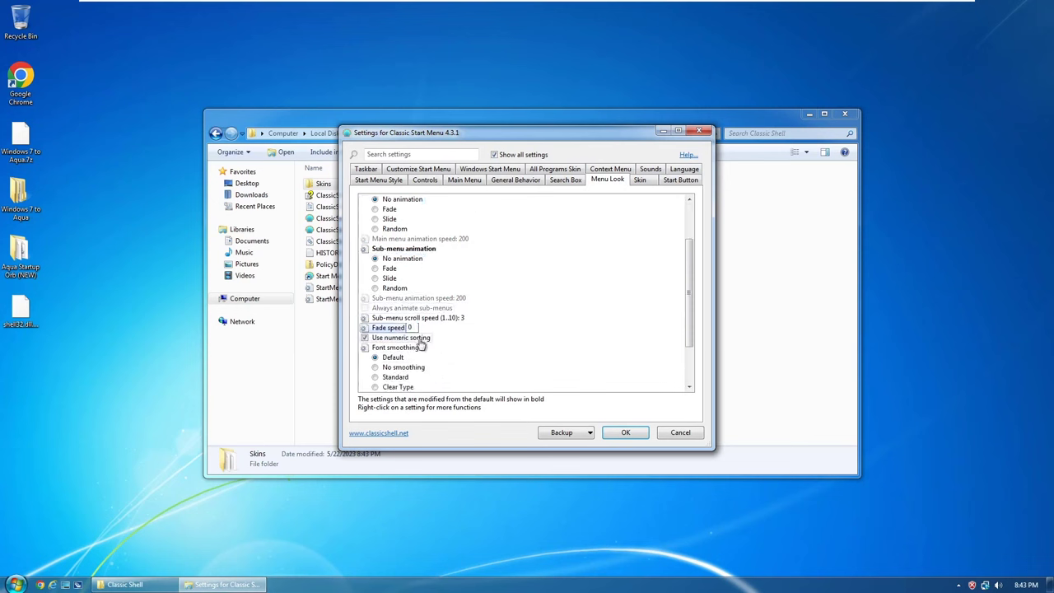
{"action": "scroll", "coordinate": [424, 329], "scroll_direction": "down", "scroll_amount": 2}
{"action": "left_click", "coordinate": [437, 328]}
{"action": "scroll", "coordinate": [487, 311], "scroll_direction": "up", "scroll_amount": 2}
{"action": "scroll", "coordinate": [445, 282], "scroll_direction": "down", "scroll_amount": 2}
{"action": "scroll", "coordinate": [449, 304], "scroll_direction": "up", "scroll_amount": 4}
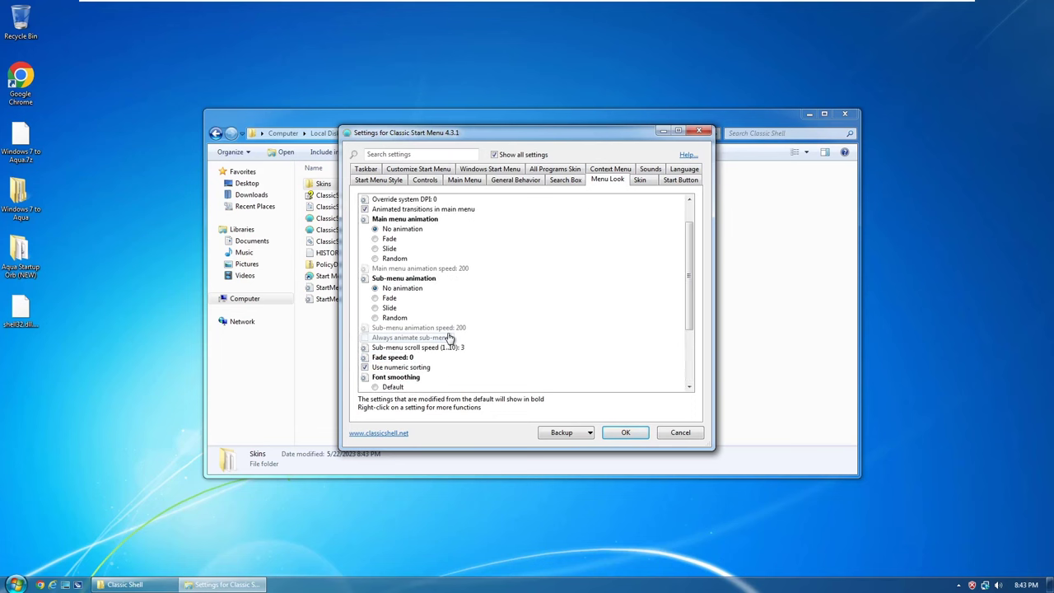
Look through the General Behavior settings and enable Use Categories view for the Control Panel in the Main Menu settings.
{"action": "left_click", "coordinate": [517, 180]}
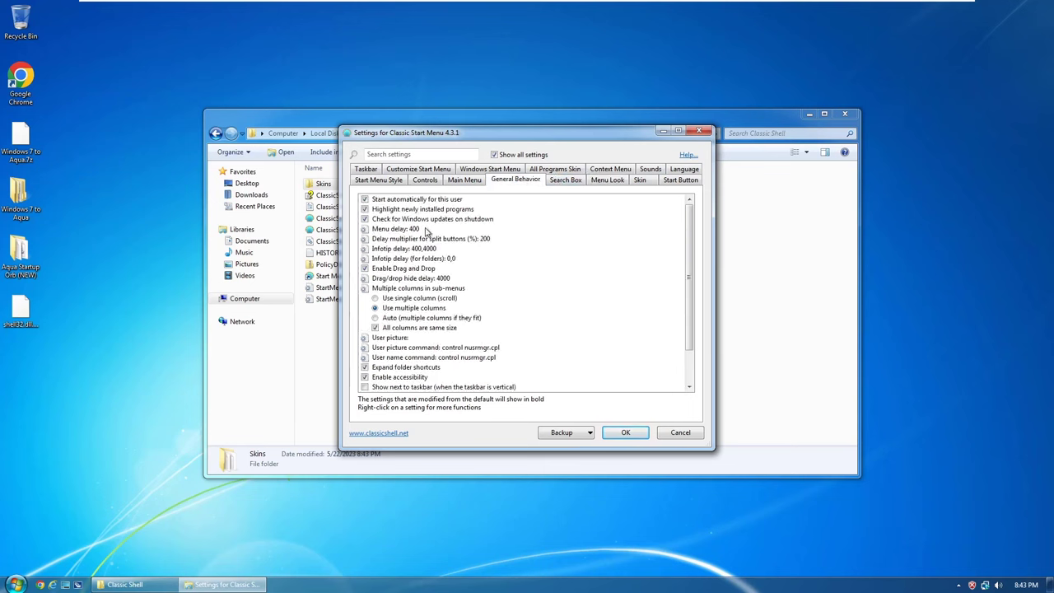
{"action": "scroll", "coordinate": [399, 235], "scroll_direction": "down", "scroll_amount": 2}
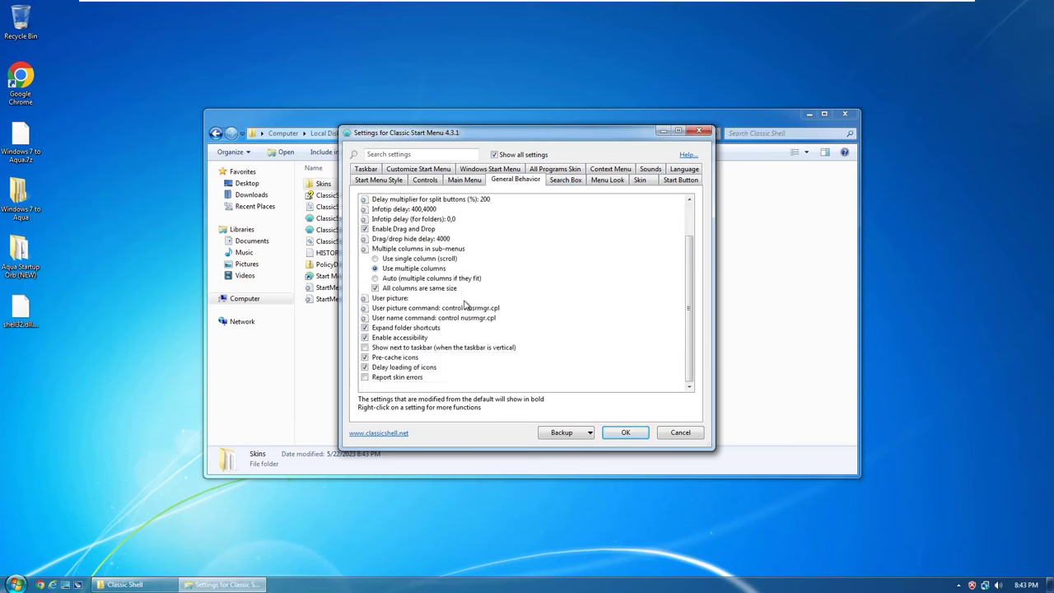
{"action": "scroll", "coordinate": [480, 330], "scroll_direction": "up", "scroll_amount": 2}
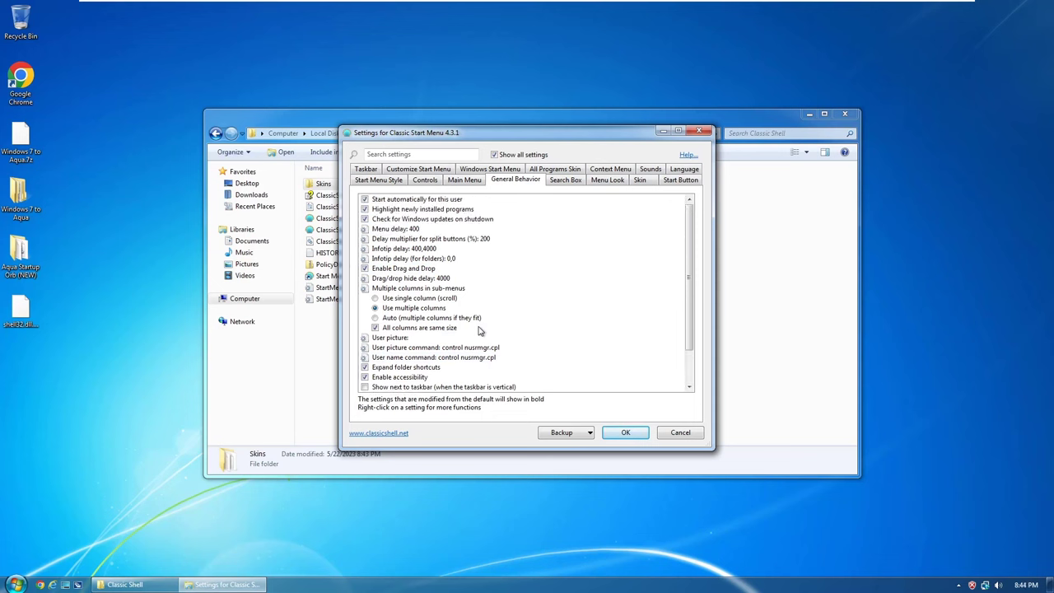
{"action": "left_click", "coordinate": [466, 180]}
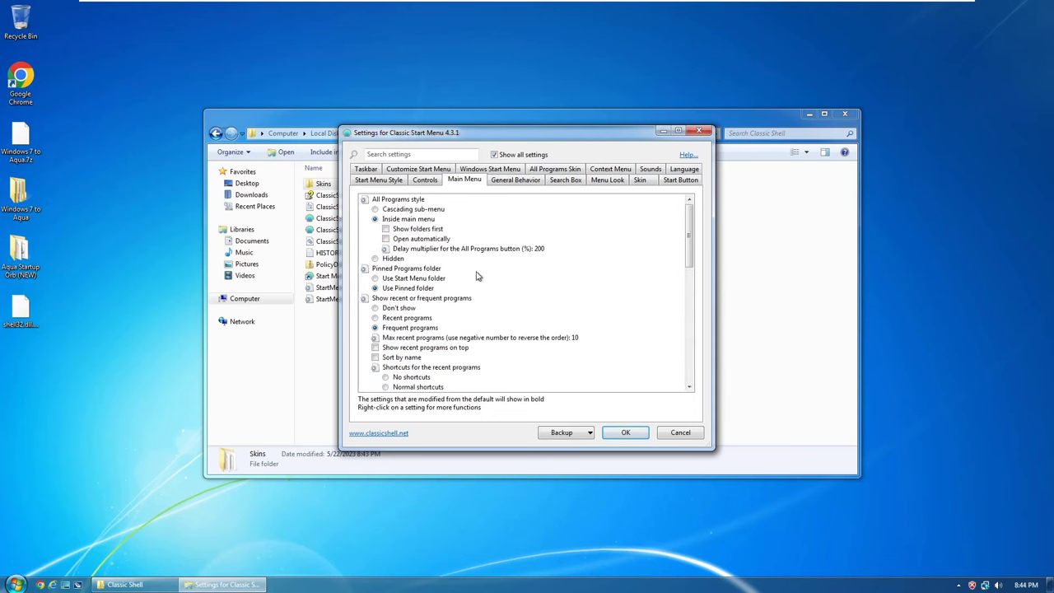
{"action": "scroll", "coordinate": [474, 266], "scroll_direction": "down", "scroll_amount": 5}
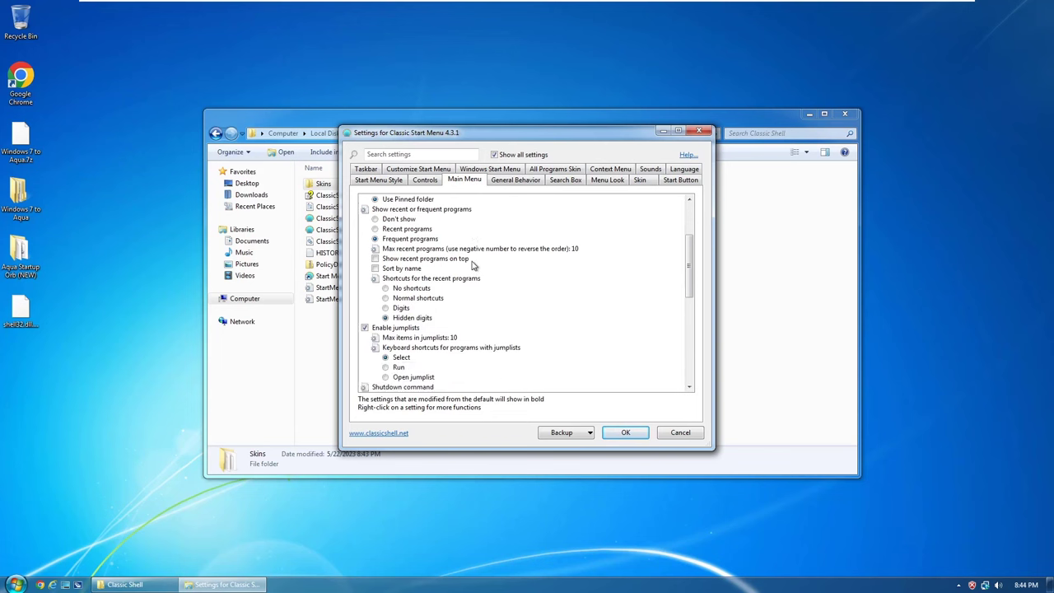
{"action": "scroll", "coordinate": [474, 266], "scroll_direction": "down", "scroll_amount": 6}
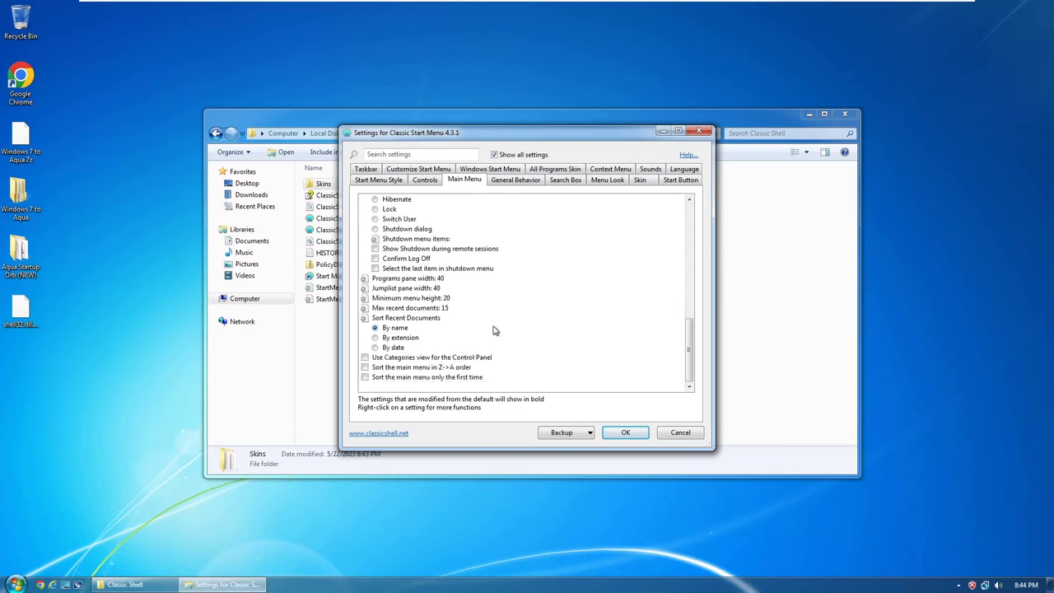
{"action": "left_click", "coordinate": [424, 360]}
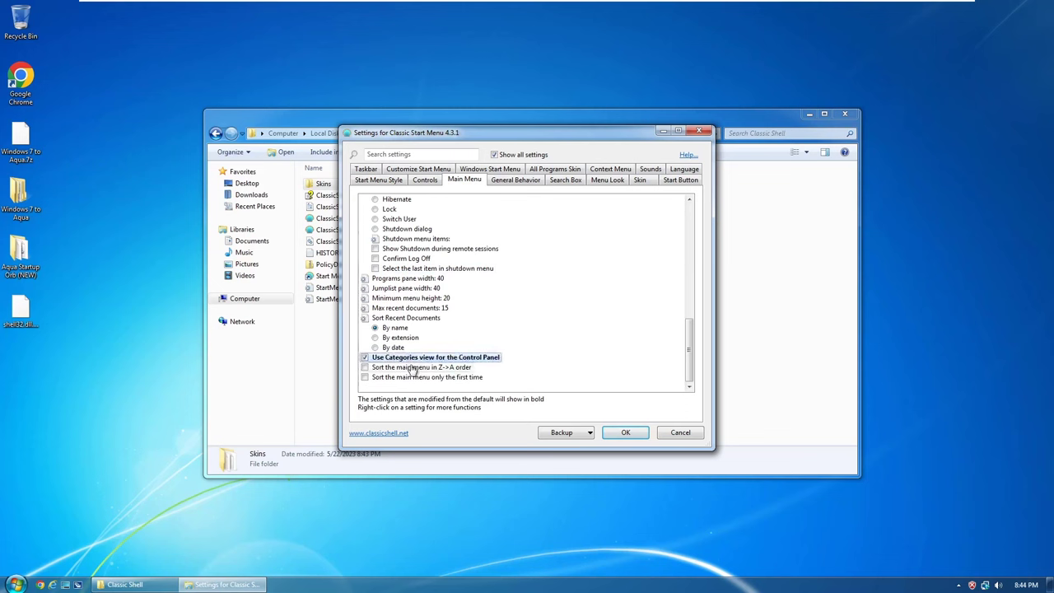
Set Shift+Click and Shift+Win to open the Classic Start Menu in the Controls settings.
{"action": "left_click", "coordinate": [424, 180]}
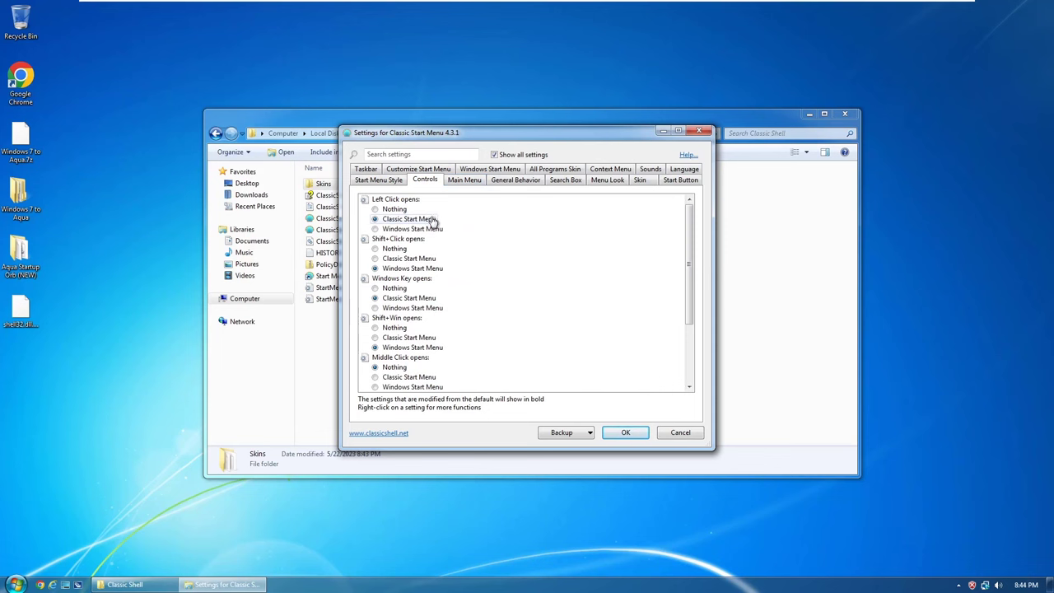
{"action": "scroll", "coordinate": [428, 237], "scroll_direction": "down", "scroll_amount": 1}
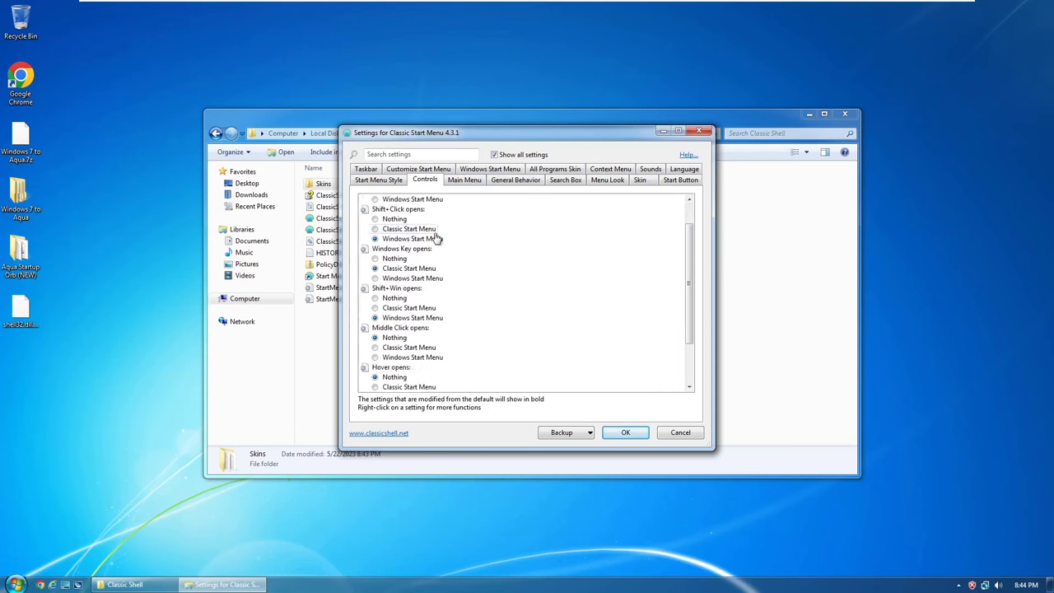
{"action": "left_click", "coordinate": [409, 229]}
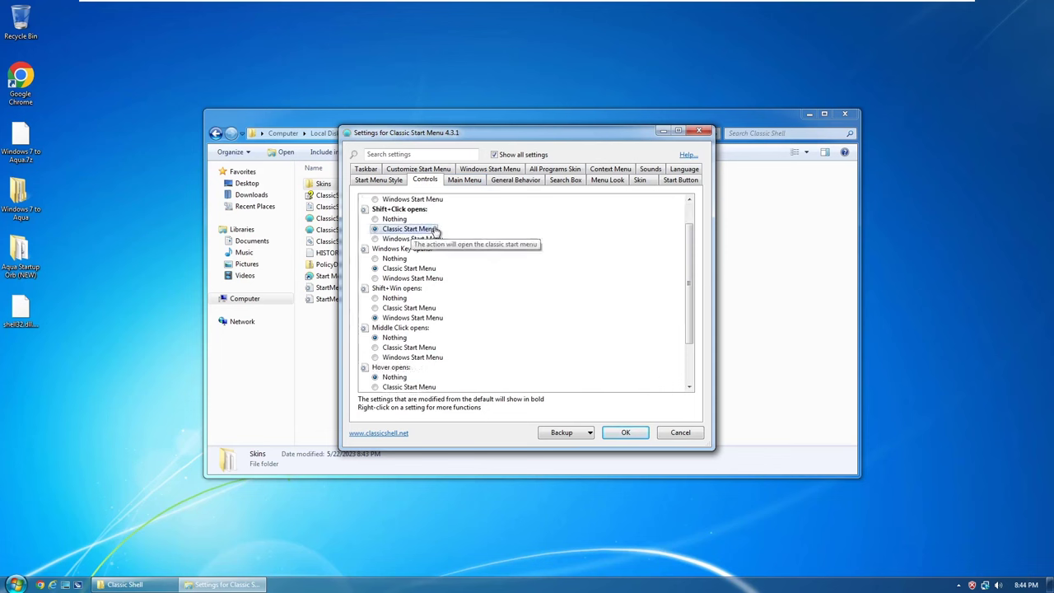
{"action": "left_click", "coordinate": [424, 308]}
{"action": "scroll", "coordinate": [451, 322], "scroll_direction": "down", "scroll_amount": 2}
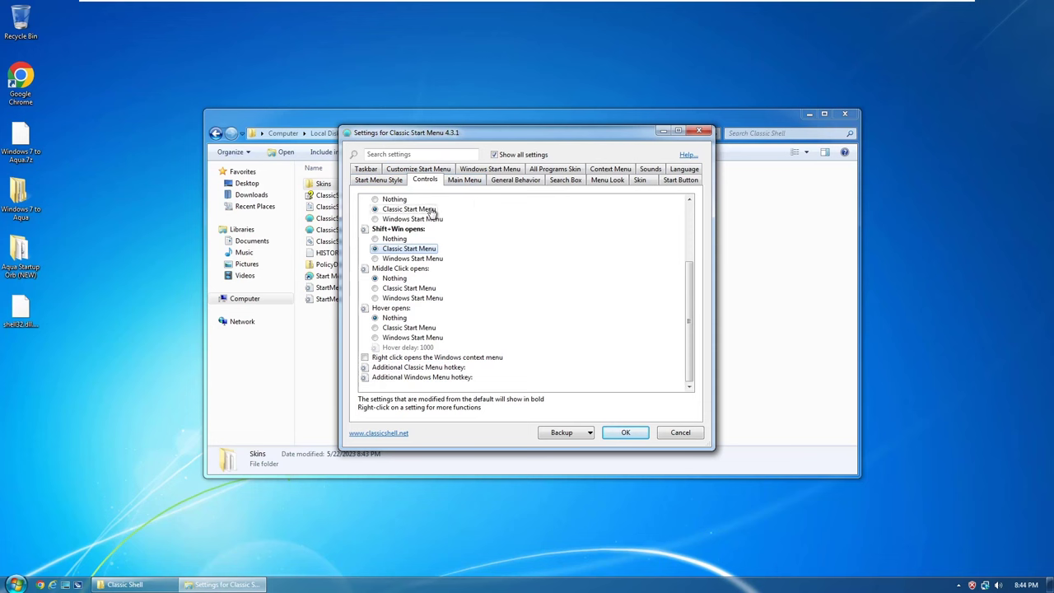
Set the Control Panel item to display as a link in the Customize Start Menu settings.
{"action": "left_click", "coordinate": [365, 169]}
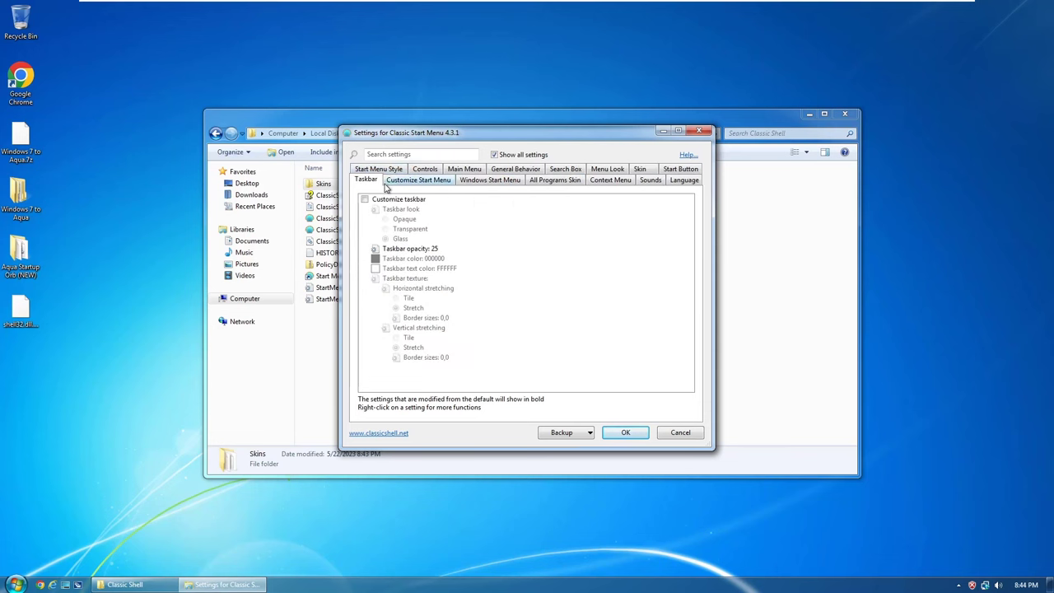
{"action": "left_click", "coordinate": [403, 181]}
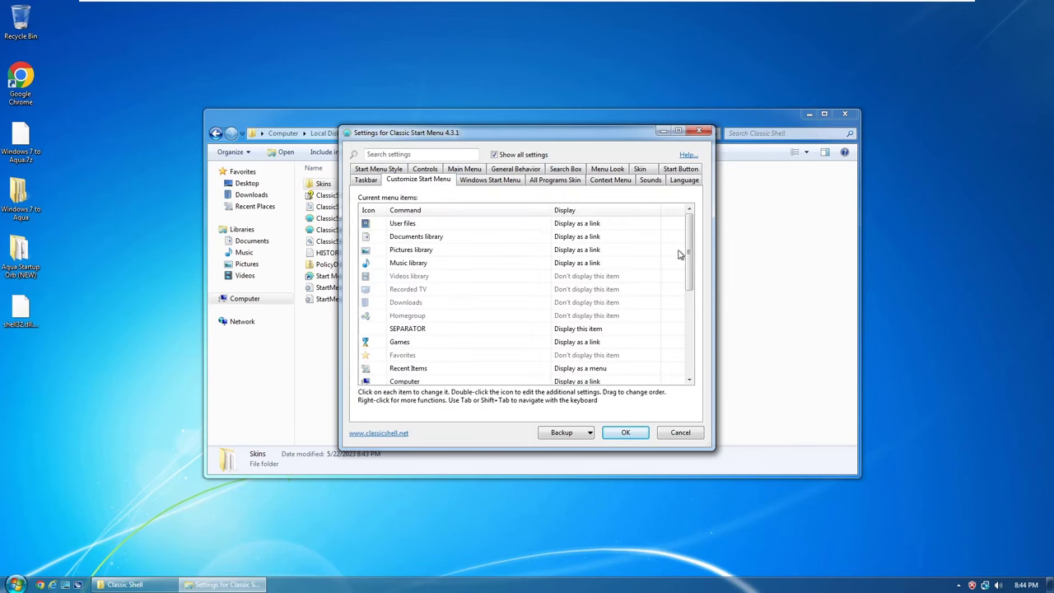
{"action": "left_click_drag", "start_coordinate": [692, 252], "coordinate": [696, 316]}
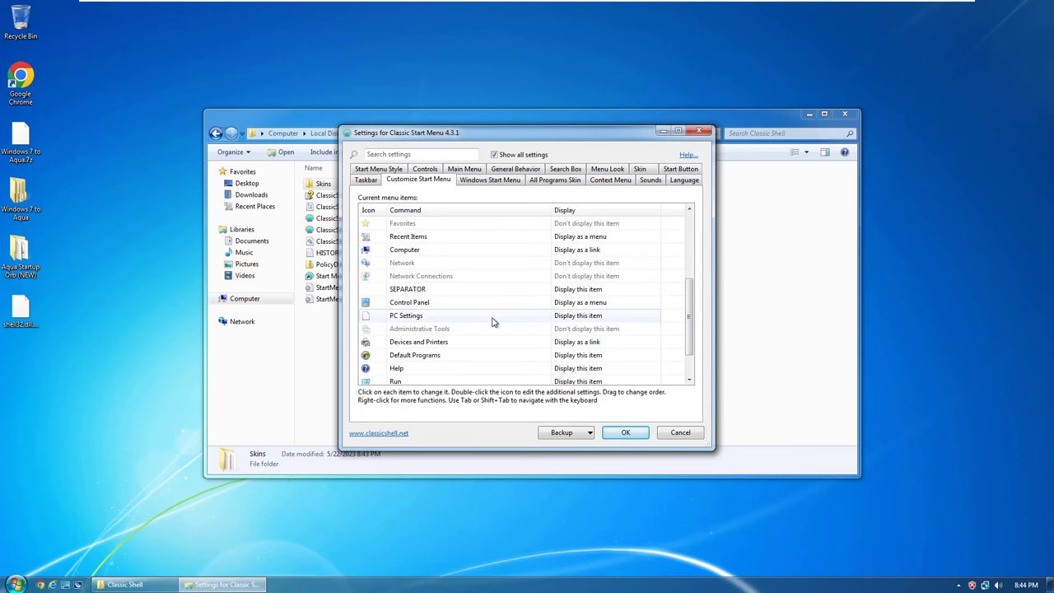
{"action": "left_click", "coordinate": [583, 303]}
{"action": "left_click", "coordinate": [606, 305]}
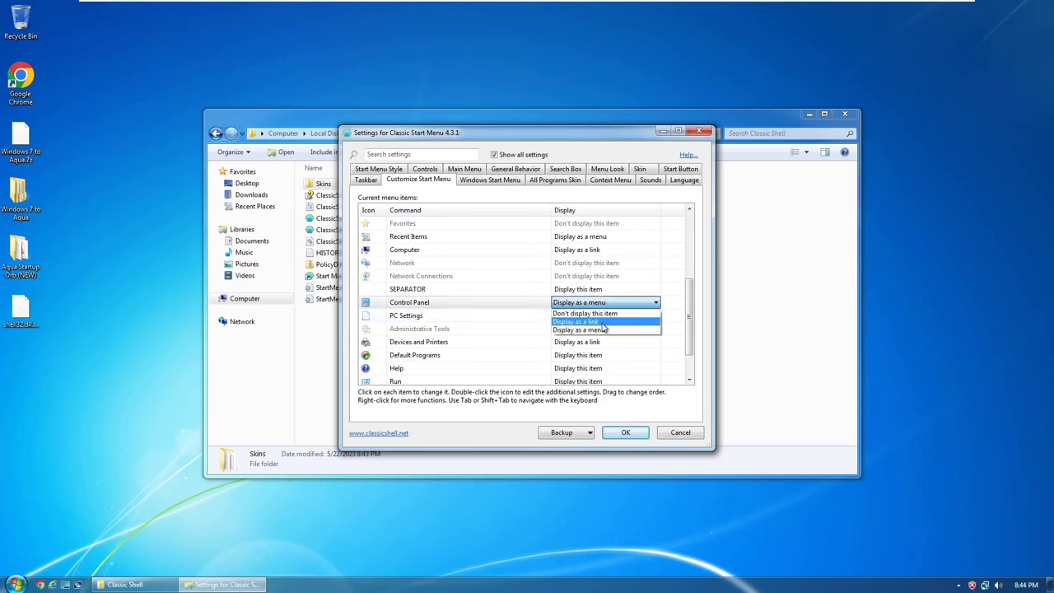
{"action": "left_click", "coordinate": [601, 322]}
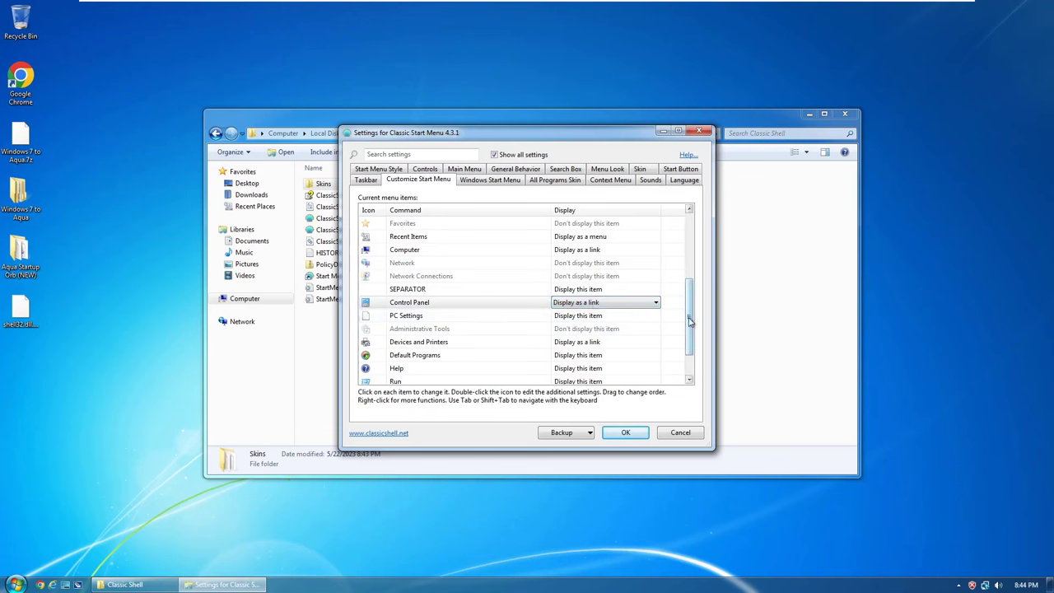
{"action": "left_click_drag", "start_coordinate": [690, 324], "coordinate": [707, 248]}
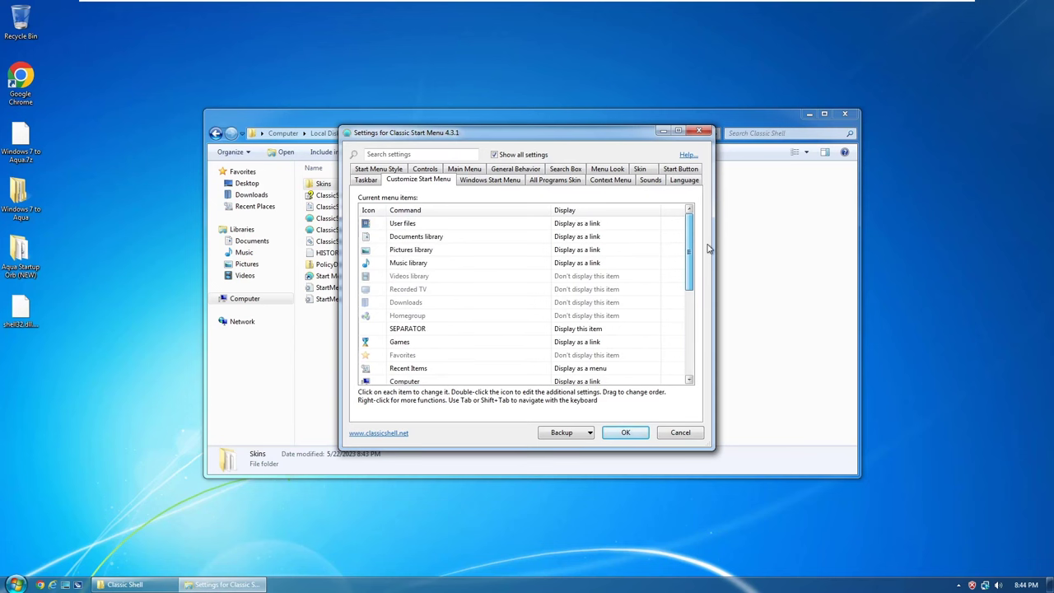
{"action": "left_click", "coordinate": [445, 237]}
{"action": "left_click", "coordinate": [447, 238]}
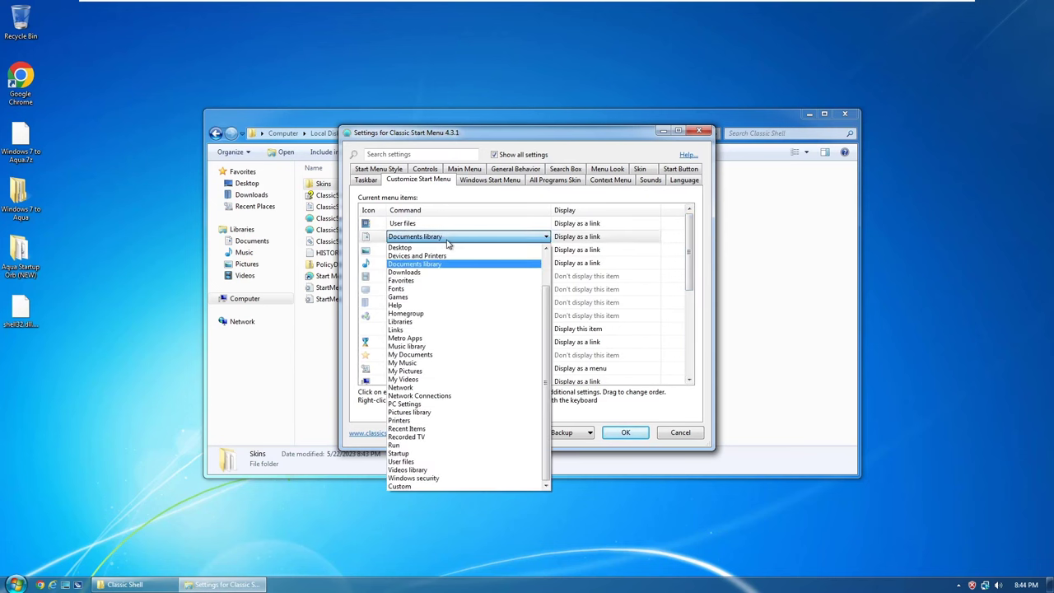
{"action": "left_click", "coordinate": [370, 393]}
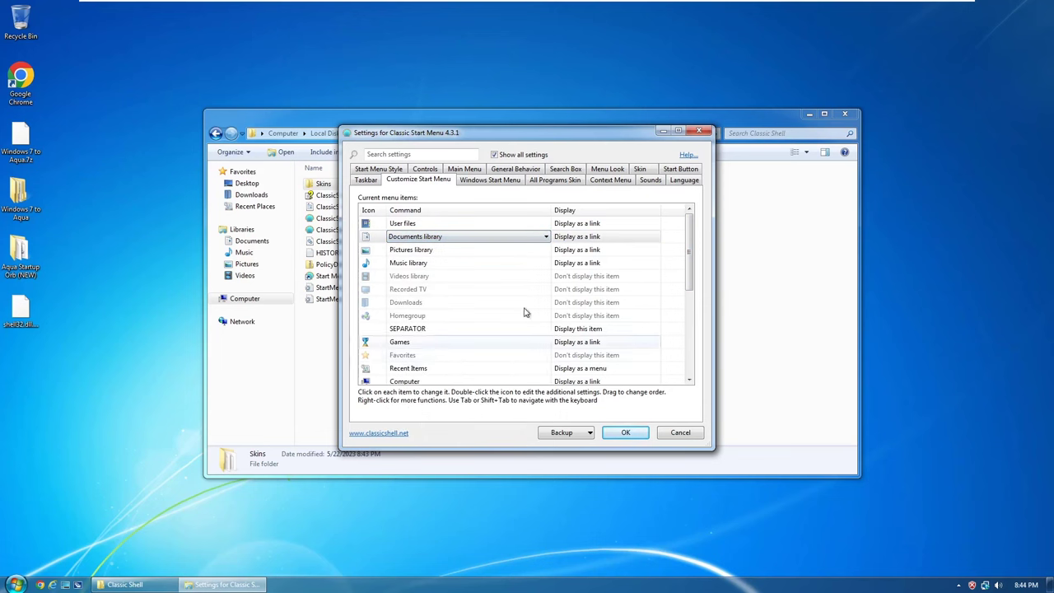
{"action": "left_click_drag", "start_coordinate": [698, 258], "coordinate": [694, 183]}
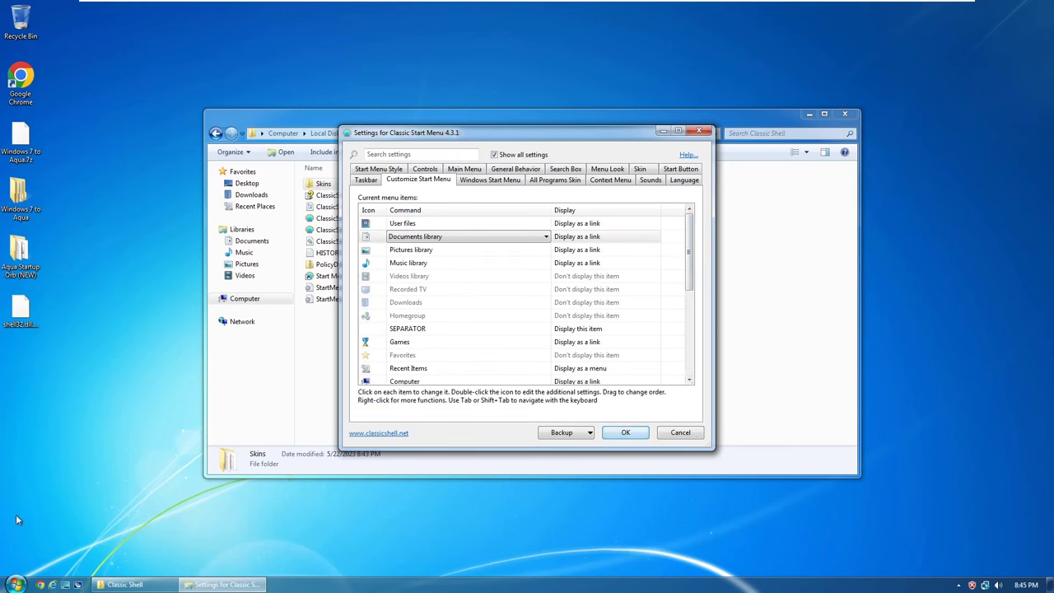
Preview the Start menu and save the Classic Start Menu settings.
{"action": "left_click", "coordinate": [16, 584]}
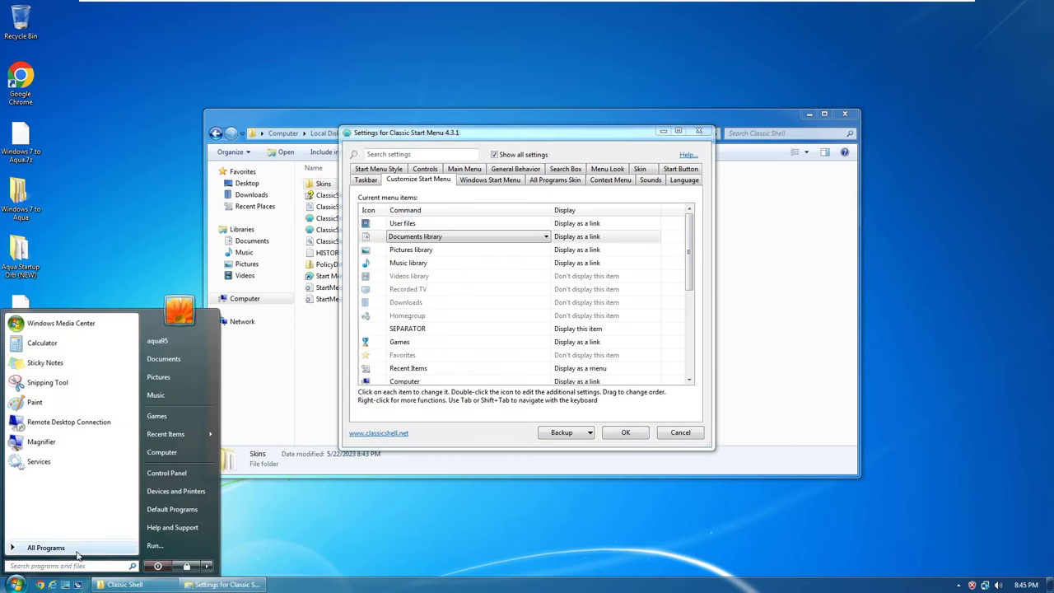
{"action": "left_click", "coordinate": [627, 432]}
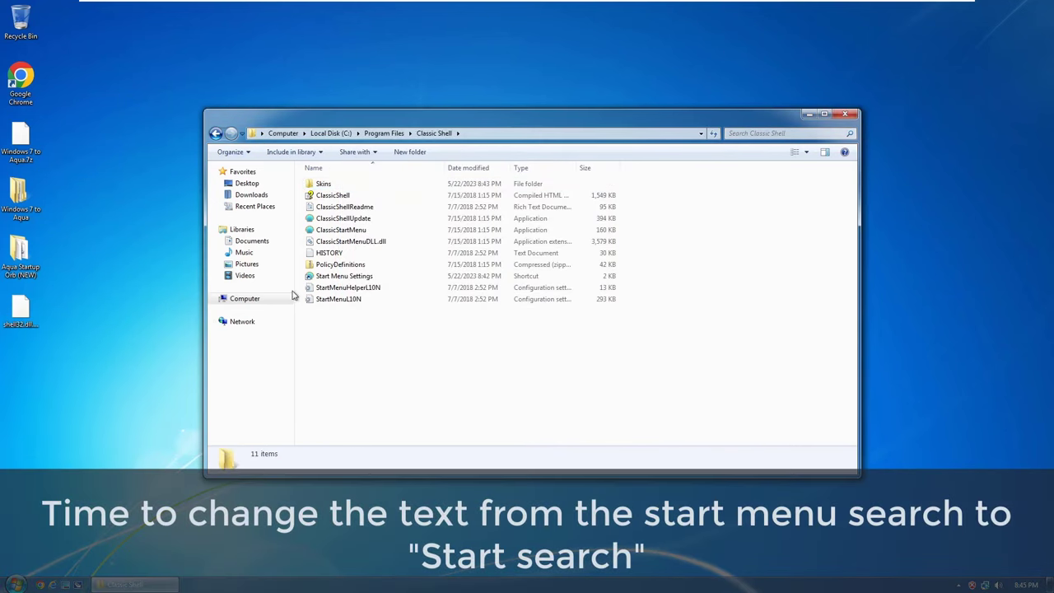
Copy the StartMenuL10N file from the Classic Shell skin folder inside the desktop's Windows 7 to Aqua folder.
{"action": "double_click", "coordinate": [20, 194]}
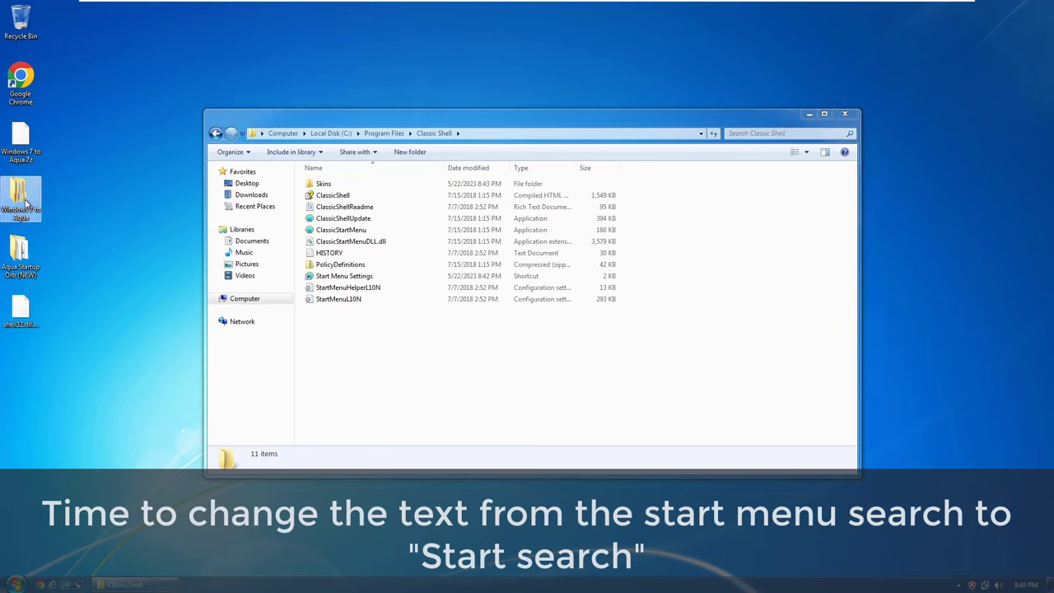
{"action": "double_click", "coordinate": [418, 259]}
{"action": "double_click", "coordinate": [418, 257]}
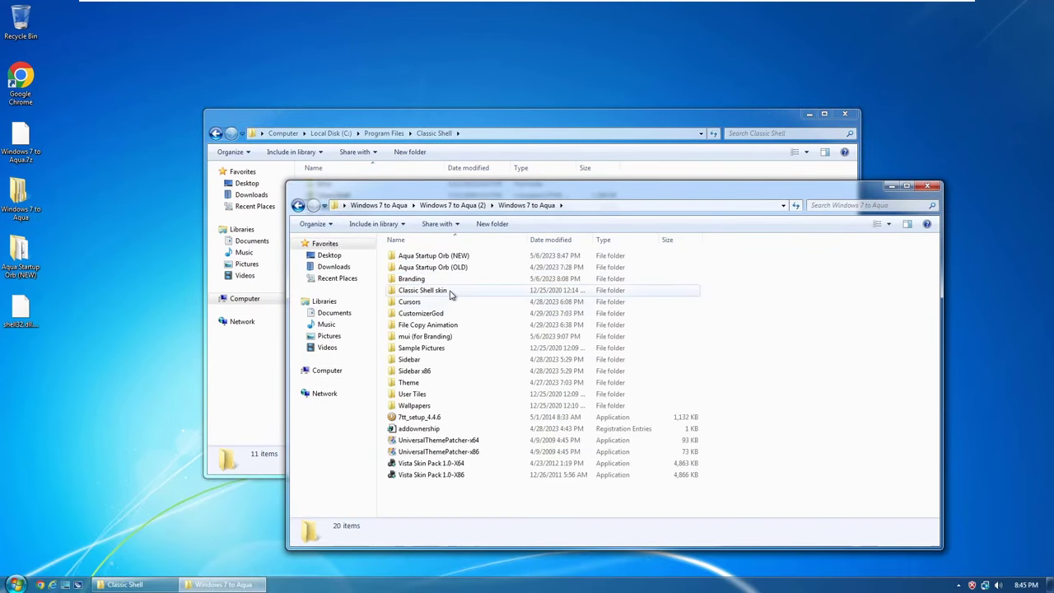
{"action": "double_click", "coordinate": [480, 290]}
{"action": "right_click", "coordinate": [450, 281]}
{"action": "left_click", "coordinate": [500, 413]}
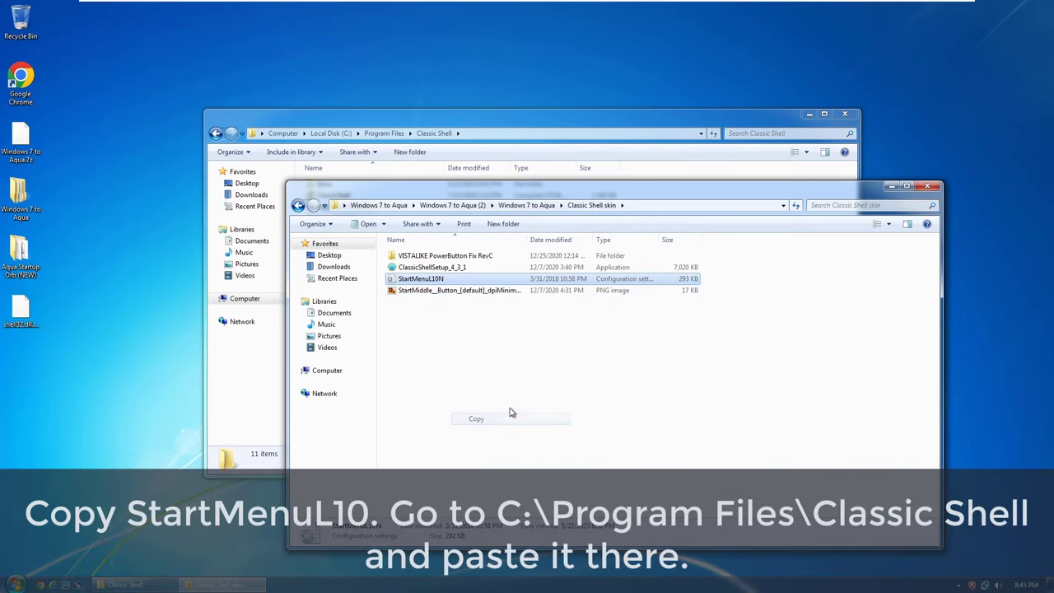
Paste StartMenuL10N into C:\Program Files\Classic Shell, replacing the existing file with administrator permission.
{"action": "left_click", "coordinate": [926, 188]}
{"action": "right_click", "coordinate": [349, 363]}
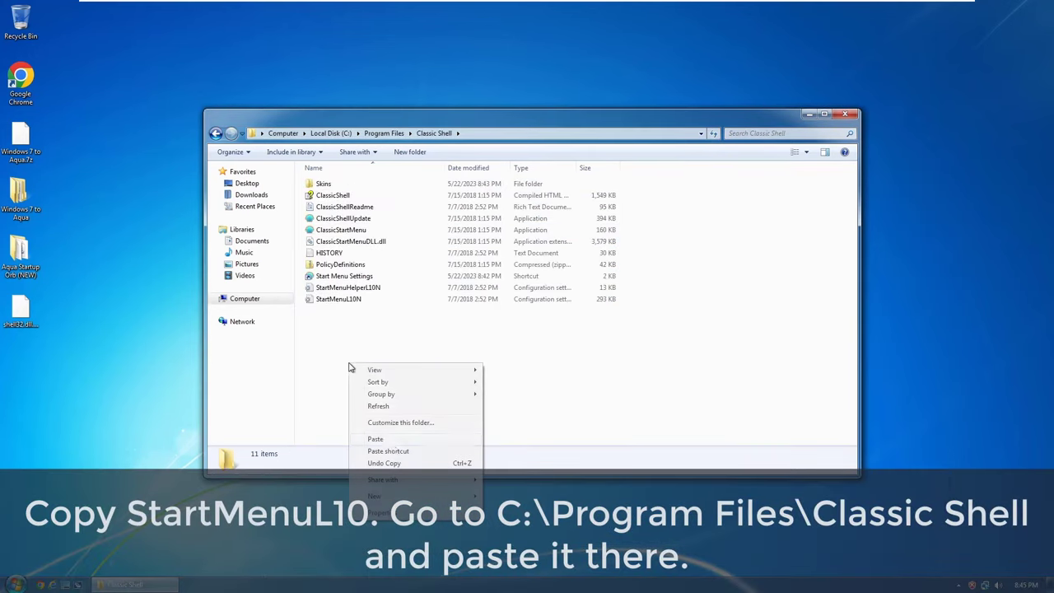
{"action": "left_click", "coordinate": [387, 439]}
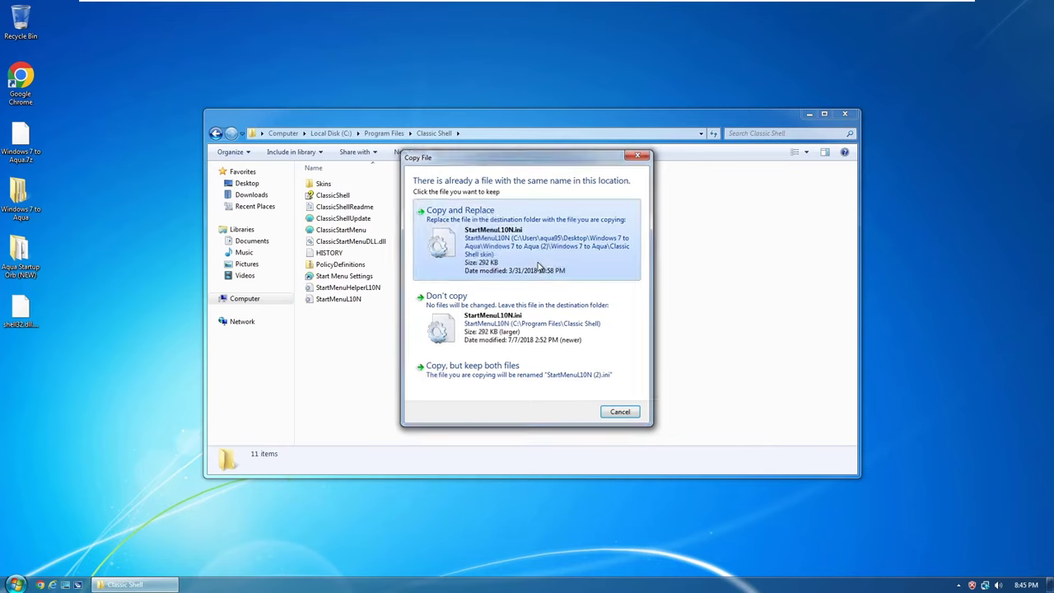
{"action": "left_click", "coordinate": [461, 210]}
{"action": "left_click", "coordinate": [522, 339]}
{"action": "left_click", "coordinate": [517, 330]}
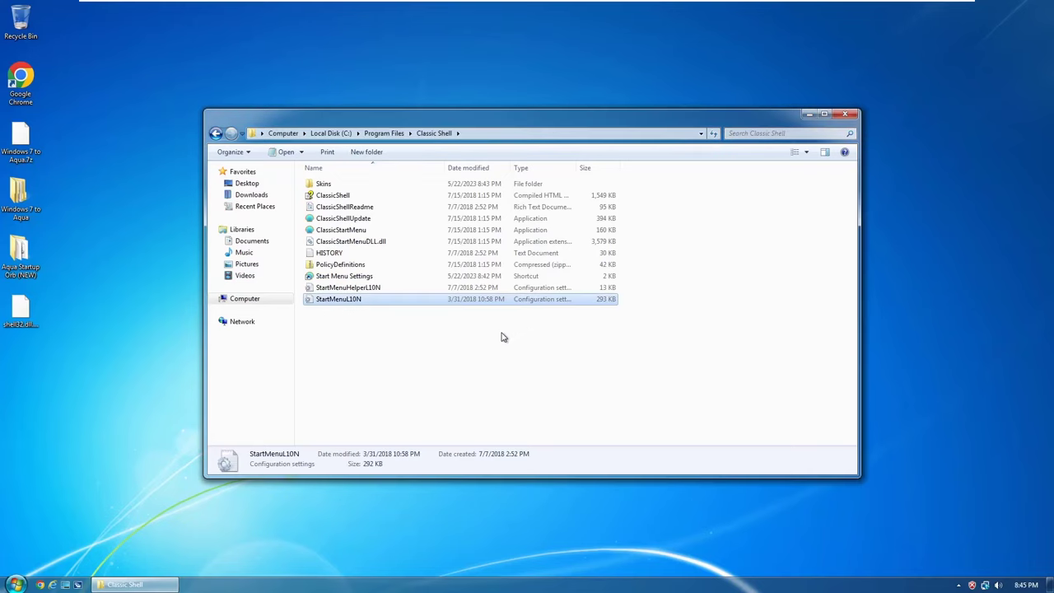
Look through the replaced StartMenuL10N file's localized menu text in Notepad and close it.
{"action": "double_click", "coordinate": [382, 304]}
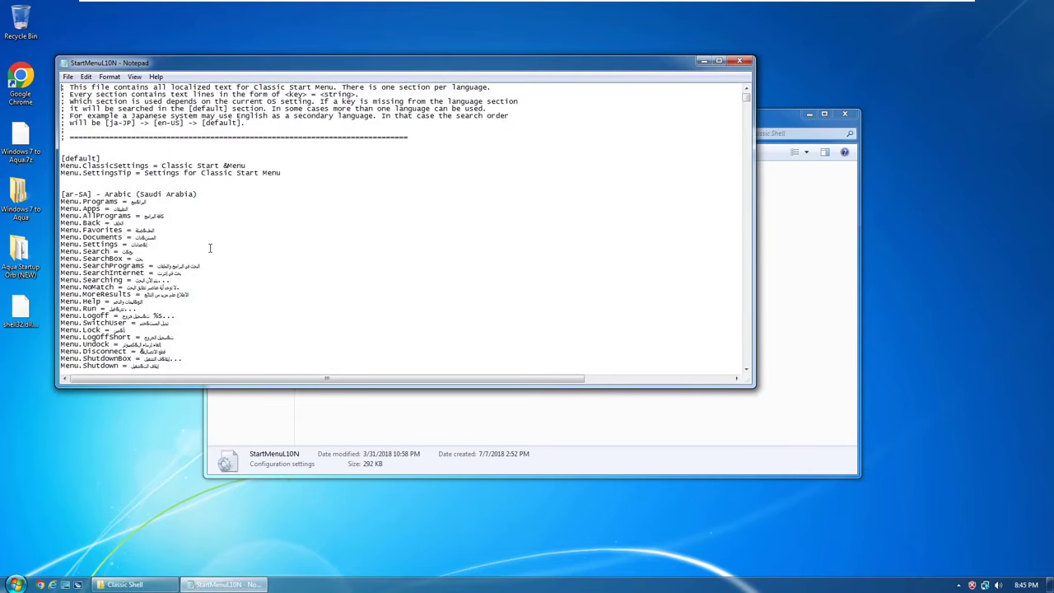
{"action": "scroll", "coordinate": [212, 247], "scroll_direction": "down", "scroll_amount": 10}
{"action": "scroll", "coordinate": [218, 254], "scroll_direction": "up", "scroll_amount": 10}
{"action": "left_click_drag", "start_coordinate": [746, 103], "coordinate": [741, 379]}
{"action": "left_click", "coordinate": [740, 61]}
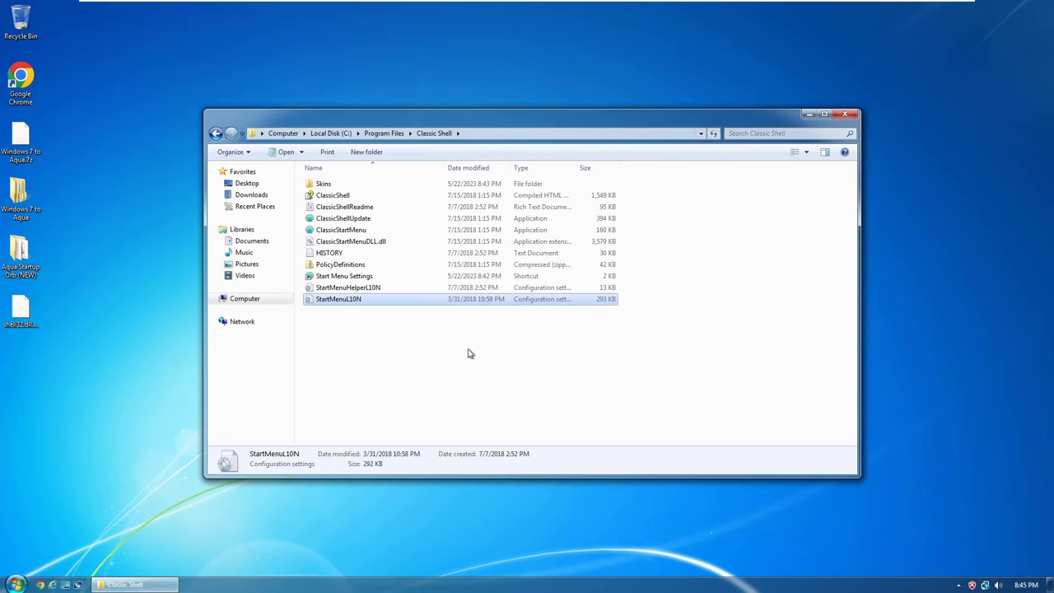
Exit the Classic Start Menu in order to restart Classic Shell.
{"action": "right_click", "coordinate": [16, 585]}
{"action": "left_click", "coordinate": [33, 579]}
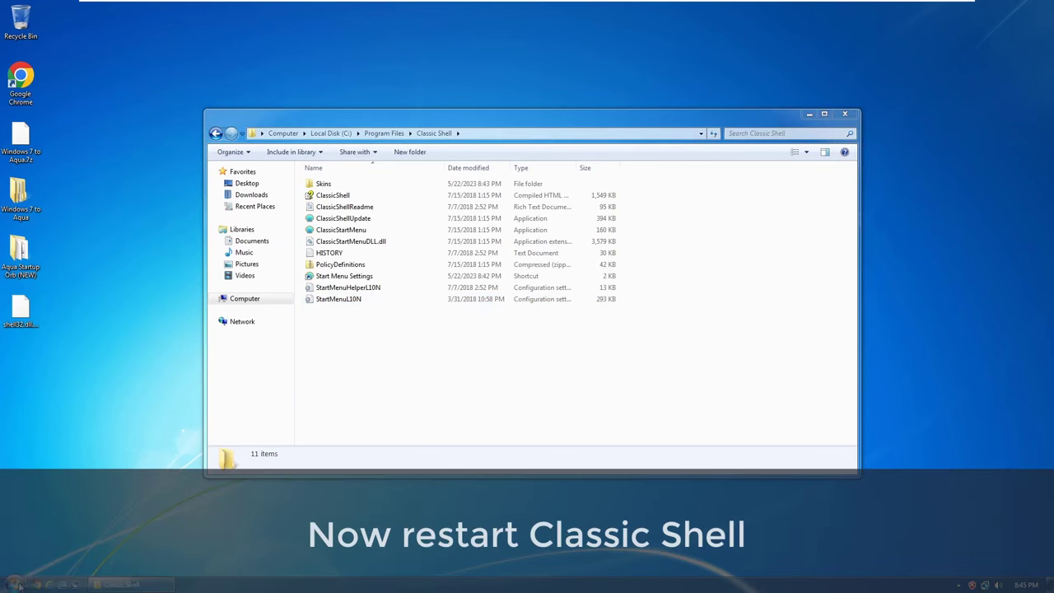
Restart Classic Shell through Classic Start Menu Settings, check the Start menu, confirm the settings, and close the Classic Shell folder.
{"action": "left_click", "coordinate": [16, 585]}
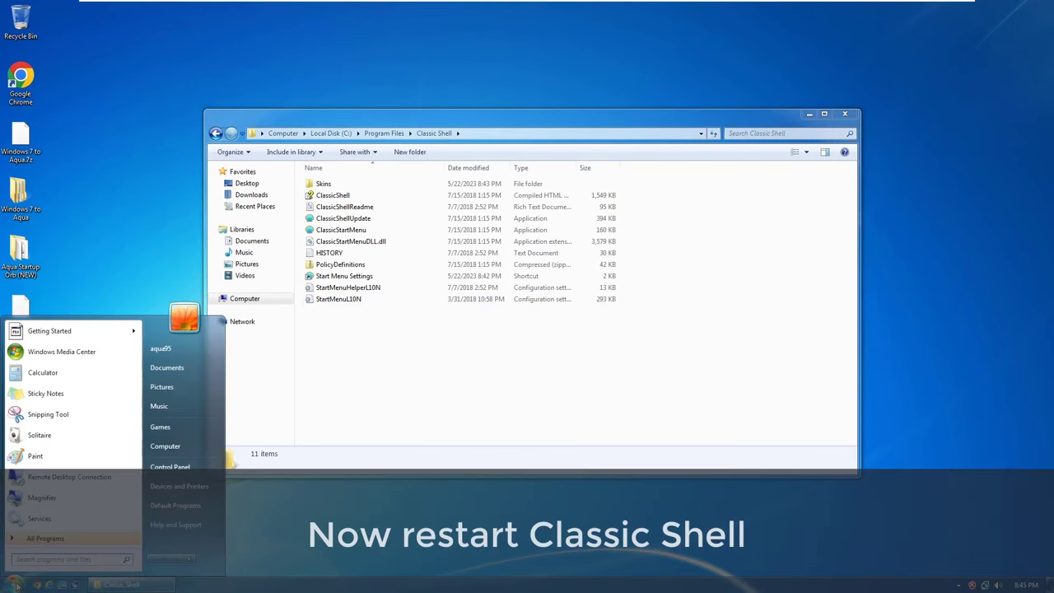
{"action": "type", "text": "cla"}
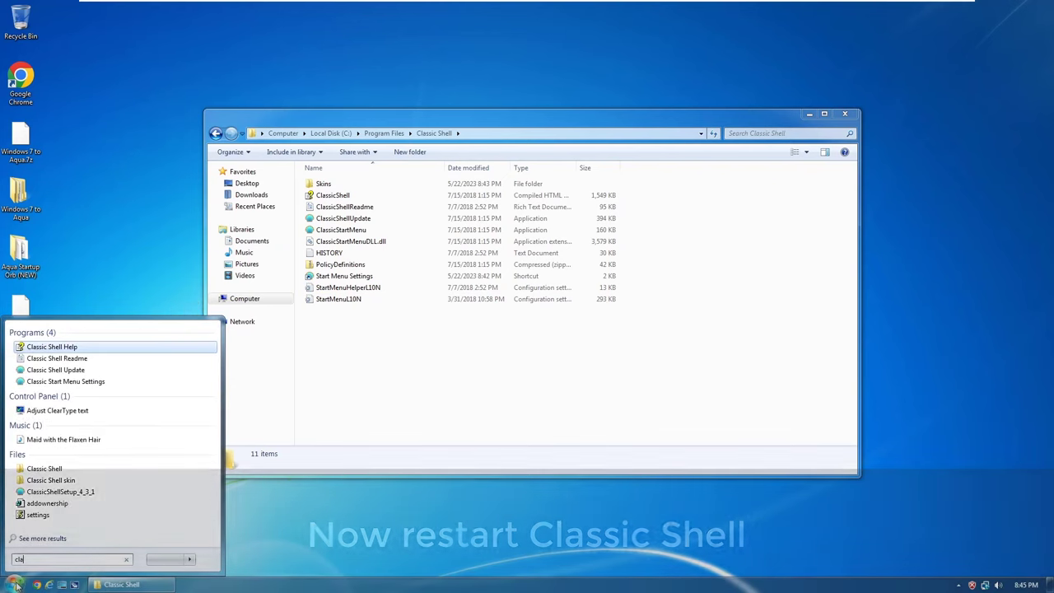
{"action": "left_click", "coordinate": [110, 383]}
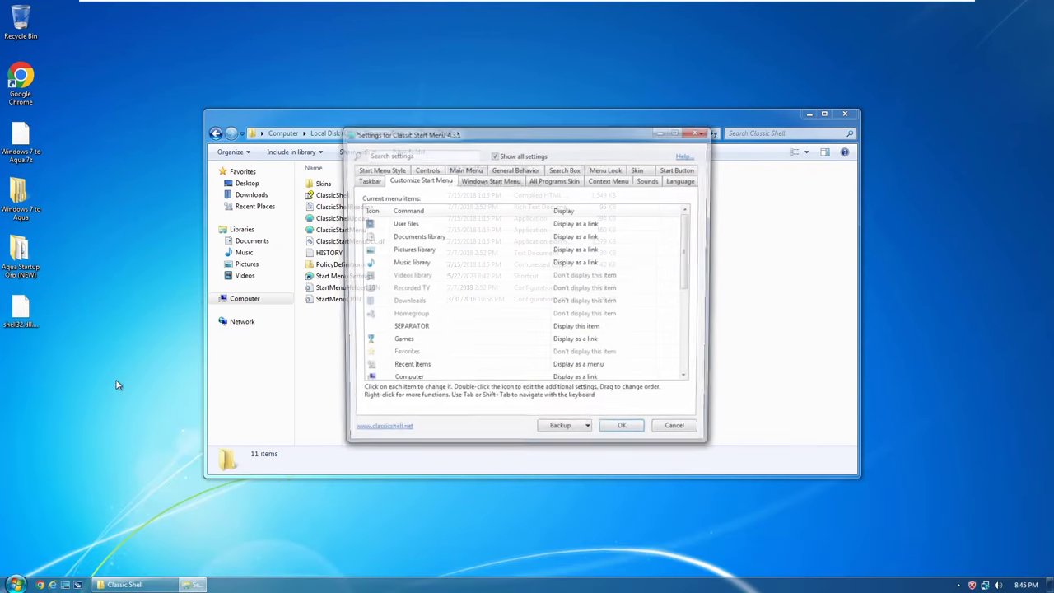
{"action": "key", "text": "super"}
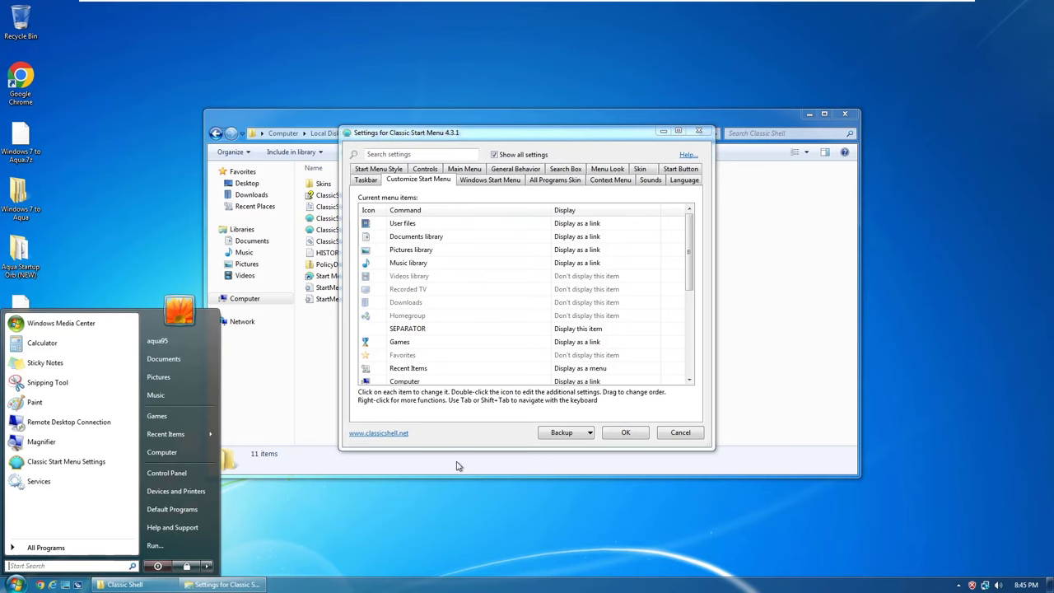
{"action": "left_click", "coordinate": [470, 429]}
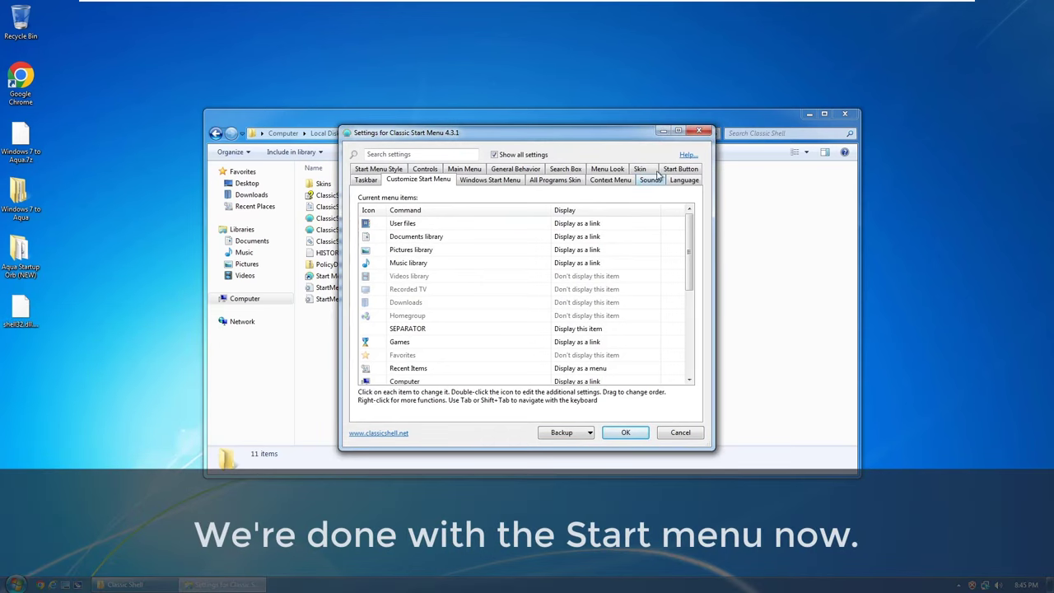
{"action": "left_click", "coordinate": [649, 171]}
{"action": "left_click", "coordinate": [618, 437]}
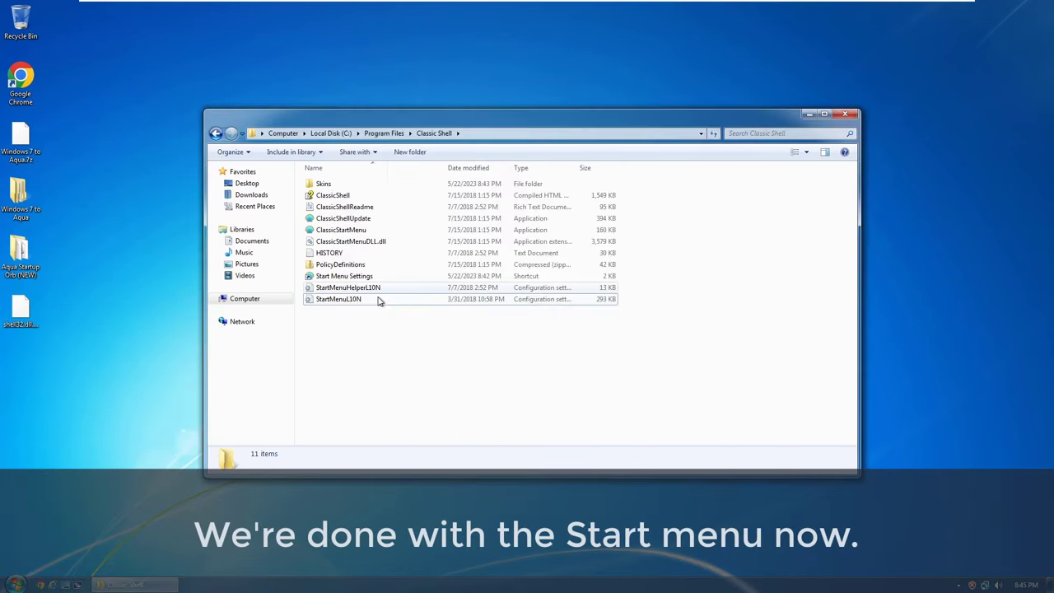
{"action": "left_click", "coordinate": [851, 118]}
Open the Values text file from the File Copy Animation folder inside Windows 7 to Aqua.
{"action": "key", "text": "Return"}
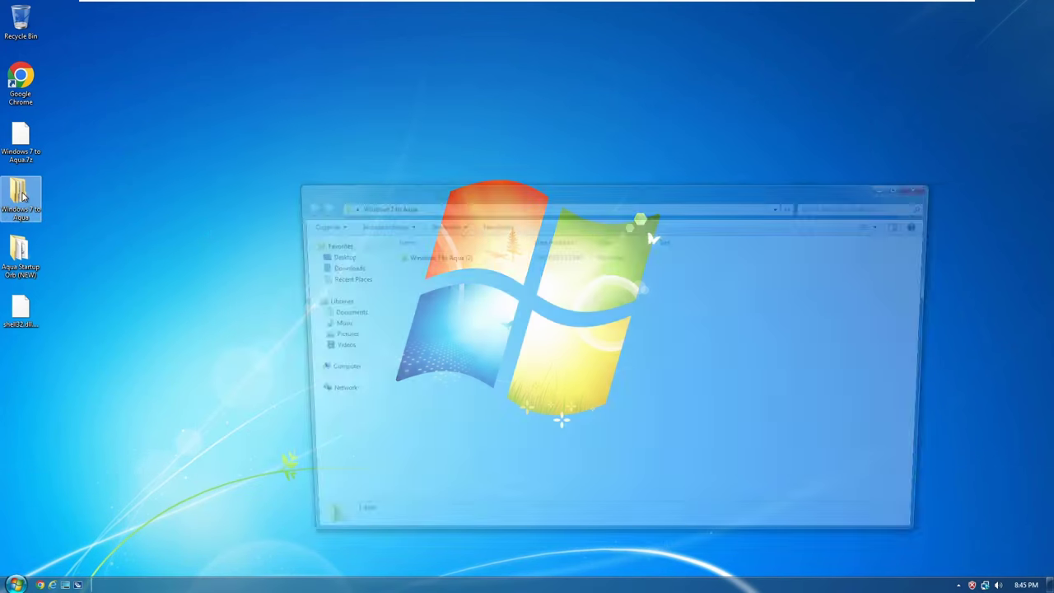
{"action": "double_click", "coordinate": [448, 256]}
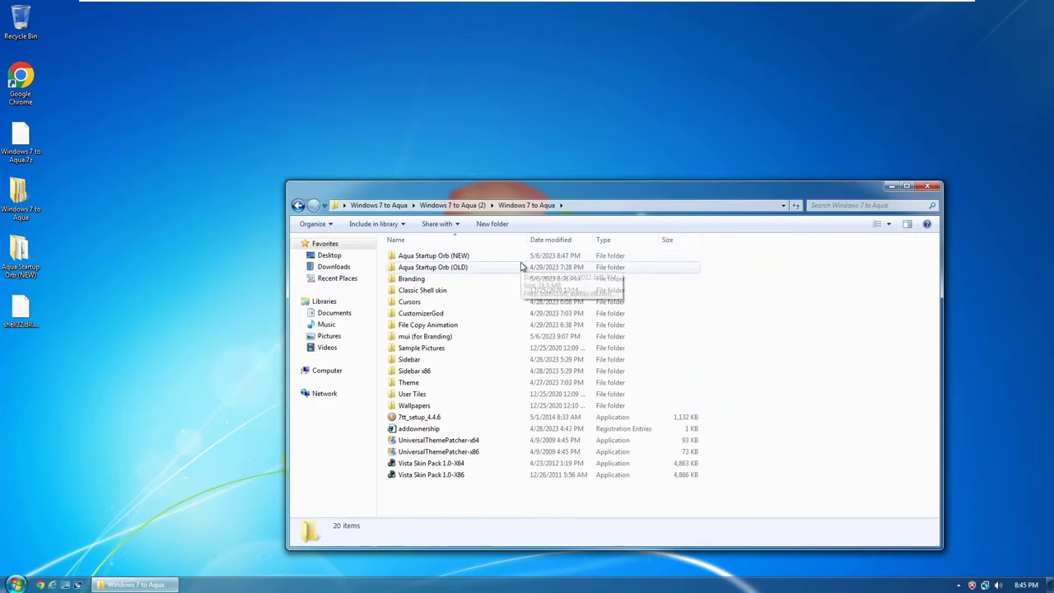
{"action": "double_click", "coordinate": [452, 325]}
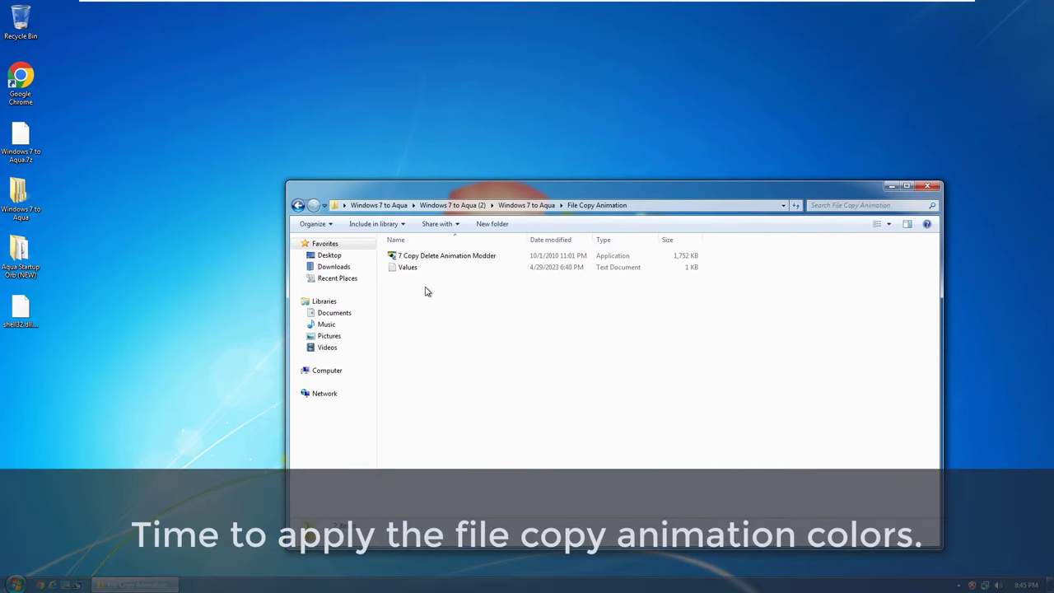
{"action": "double_click", "coordinate": [412, 268]}
{"action": "left_click_drag", "start_coordinate": [141, 130], "coordinate": [24, 74]}
{"action": "left_click", "coordinate": [140, 175]}
{"action": "left_click", "coordinate": [503, 419]}
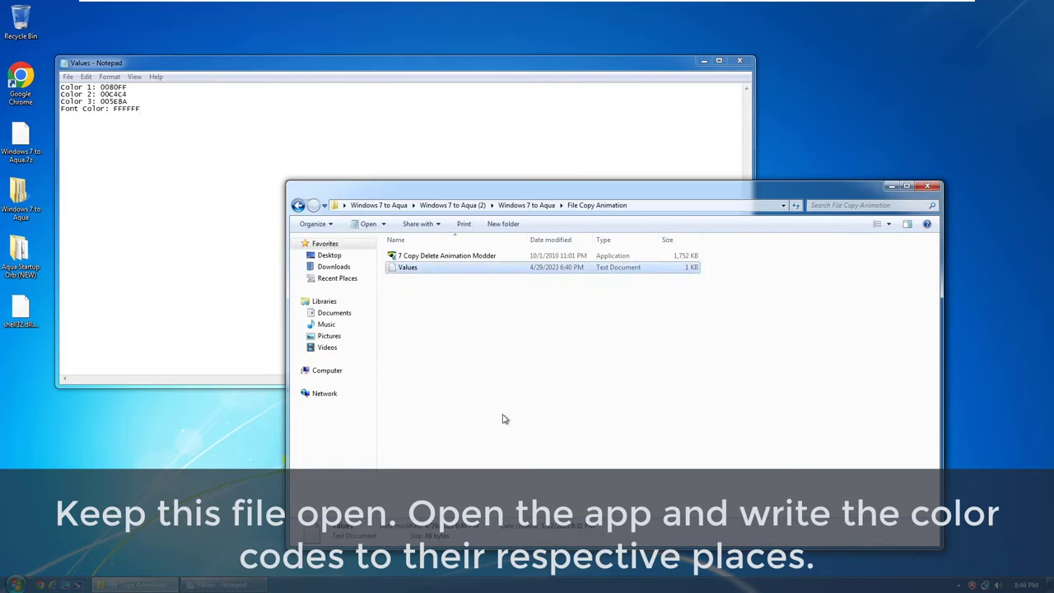
Launch 7 Copy Delete Animation Modder and accept its agreement.
{"action": "left_click", "coordinate": [439, 259]}
{"action": "double_click", "coordinate": [439, 259]}
{"action": "left_click", "coordinate": [546, 397]}
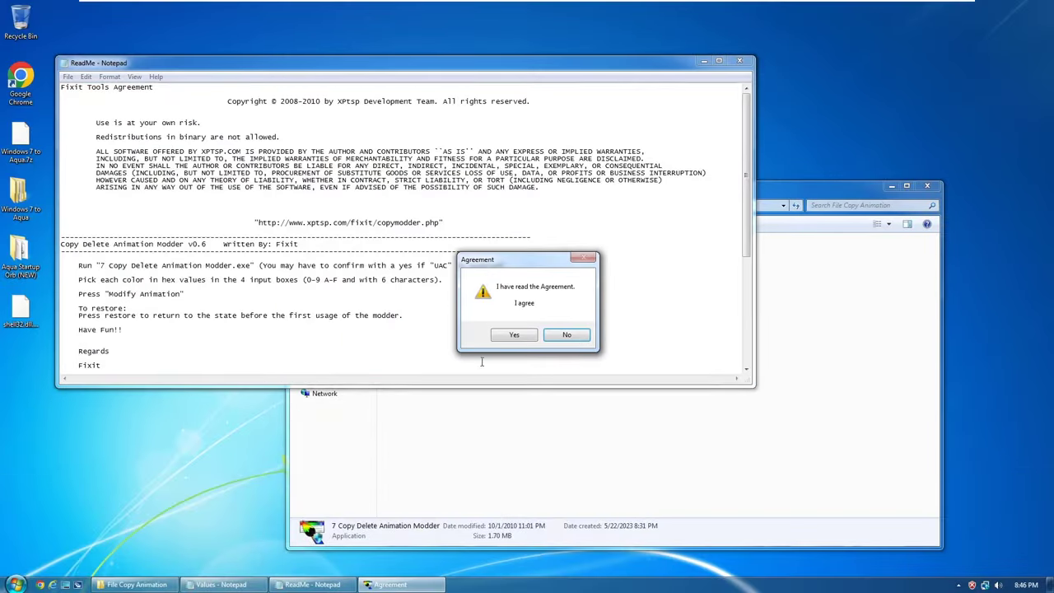
{"action": "left_click", "coordinate": [510, 336]}
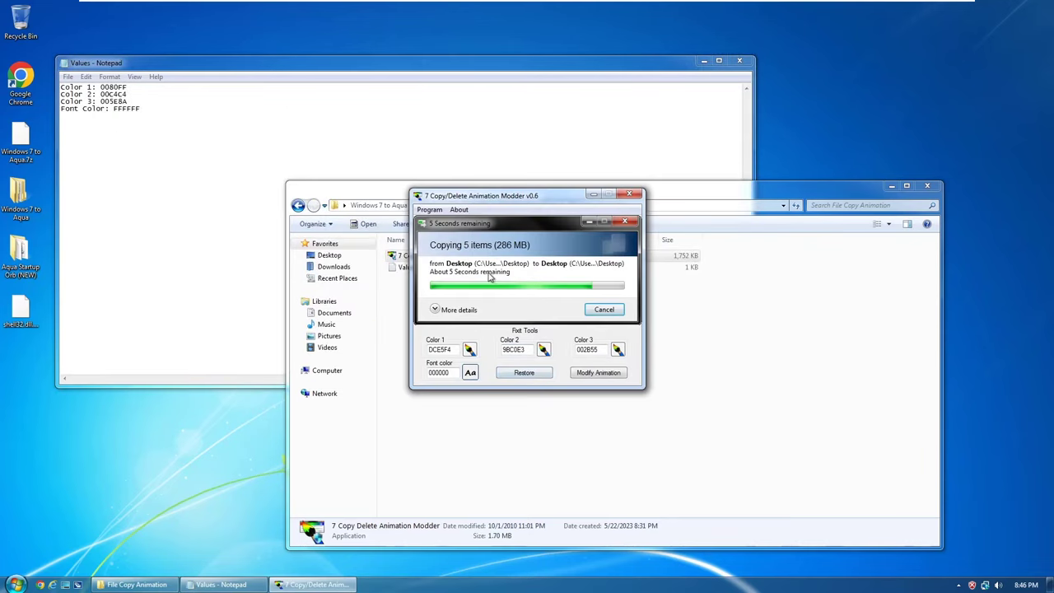
Set Color 1 to 0080FF, Color 2 to 00C4C4, Color 3 to 005E8A and the font color to FFFFFF.
{"action": "double_click", "coordinate": [457, 350]}
{"action": "double_click", "coordinate": [528, 351]}
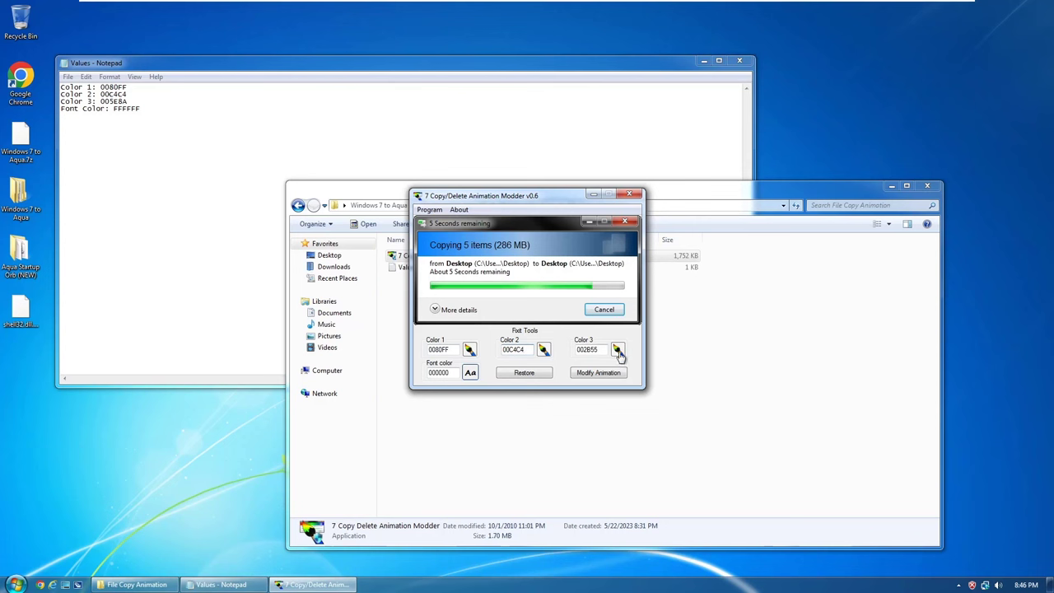
{"action": "double_click", "coordinate": [588, 350]}
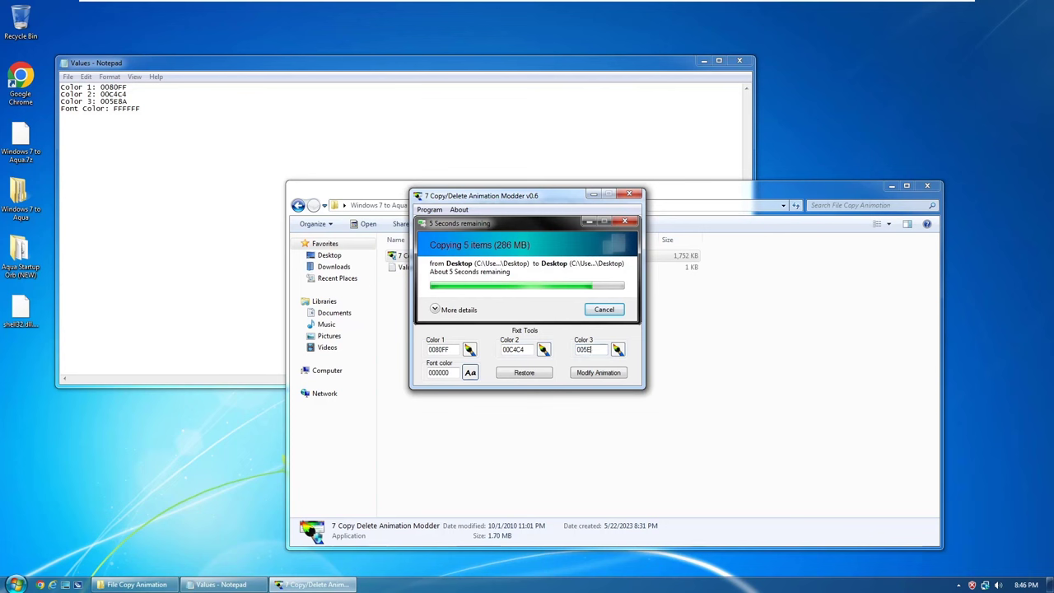
{"action": "double_click", "coordinate": [453, 371]}
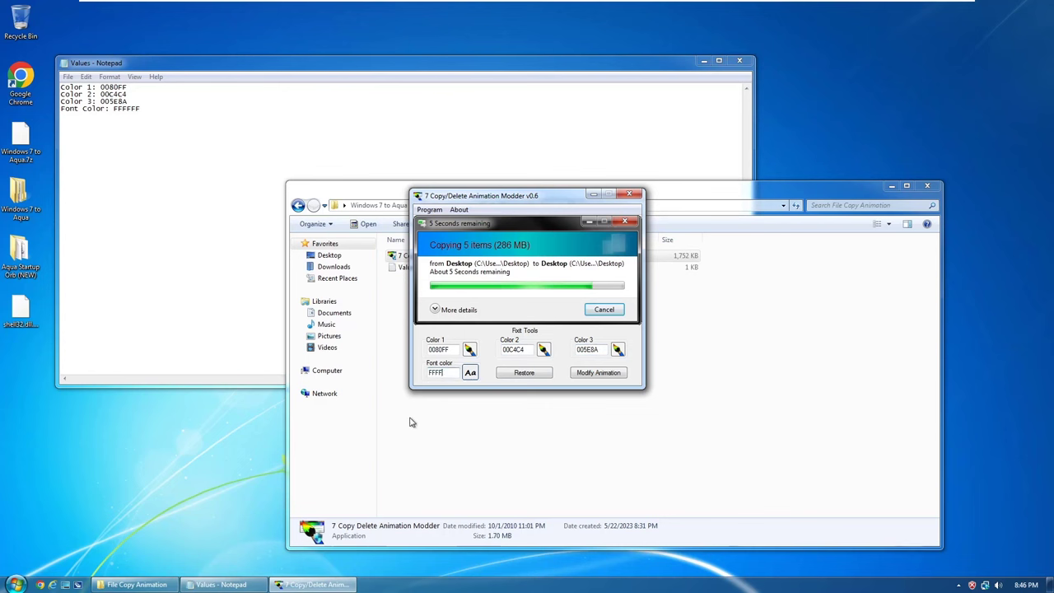
{"action": "left_click", "coordinate": [454, 350]}
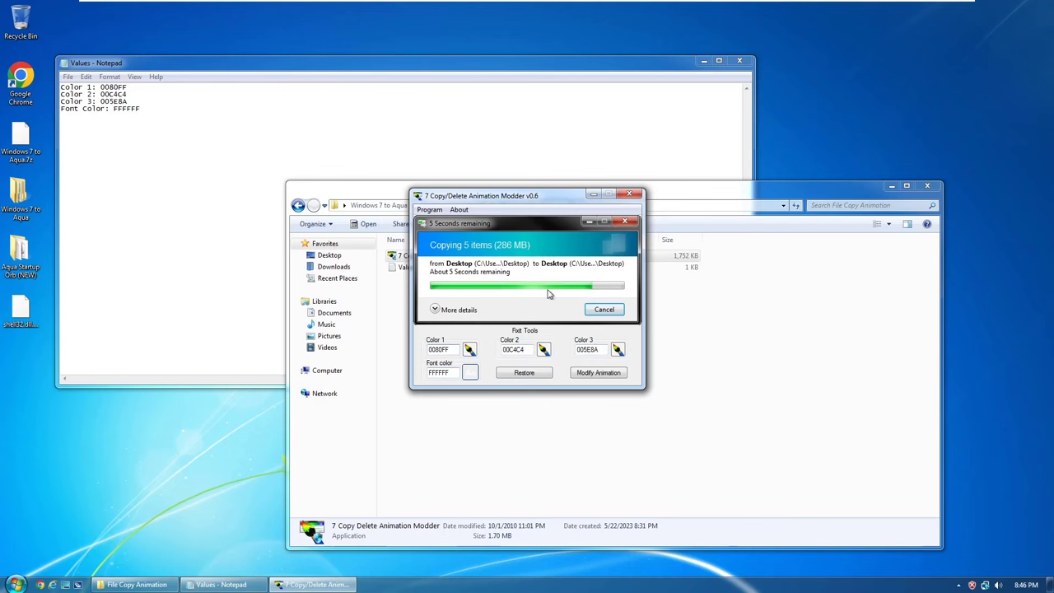
Apply the modified copy animation colors, reboot the computer, and sign back in to the desktop.
{"action": "left_click", "coordinate": [583, 372]}
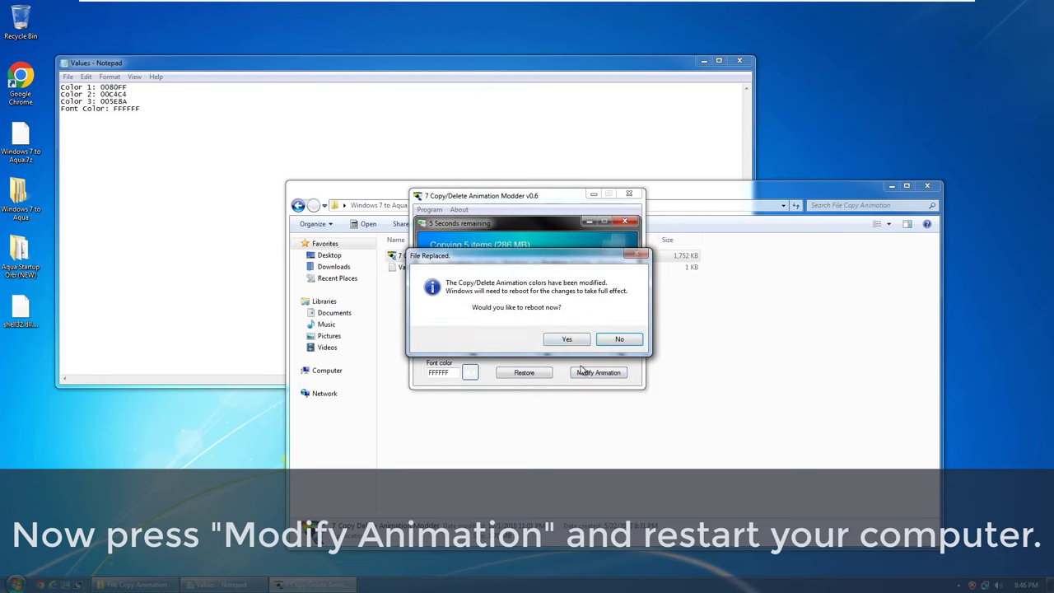
{"action": "left_click", "coordinate": [565, 339]}
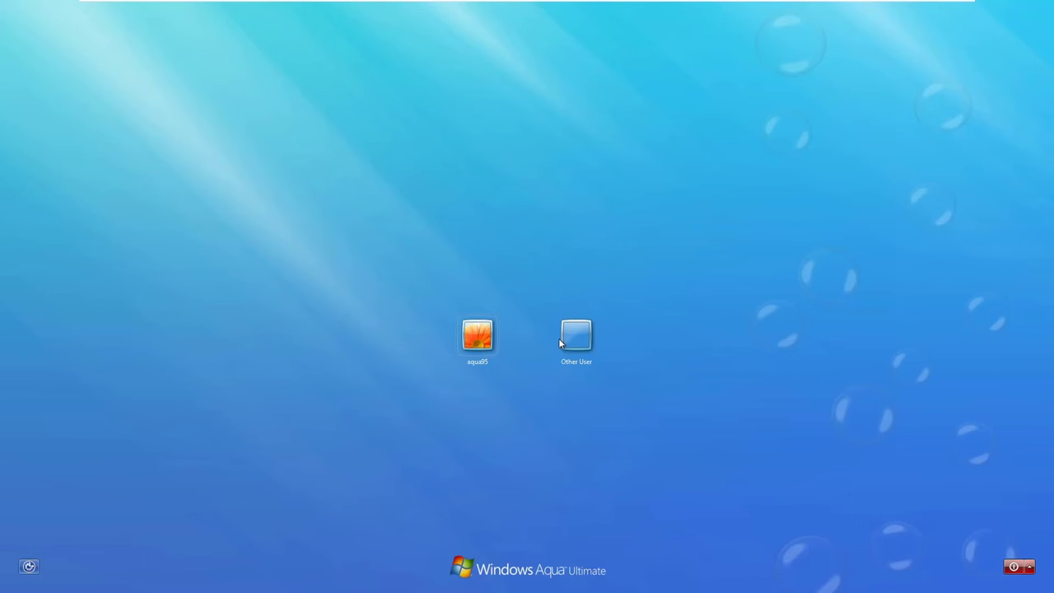
{"action": "left_click", "coordinate": [560, 343]}
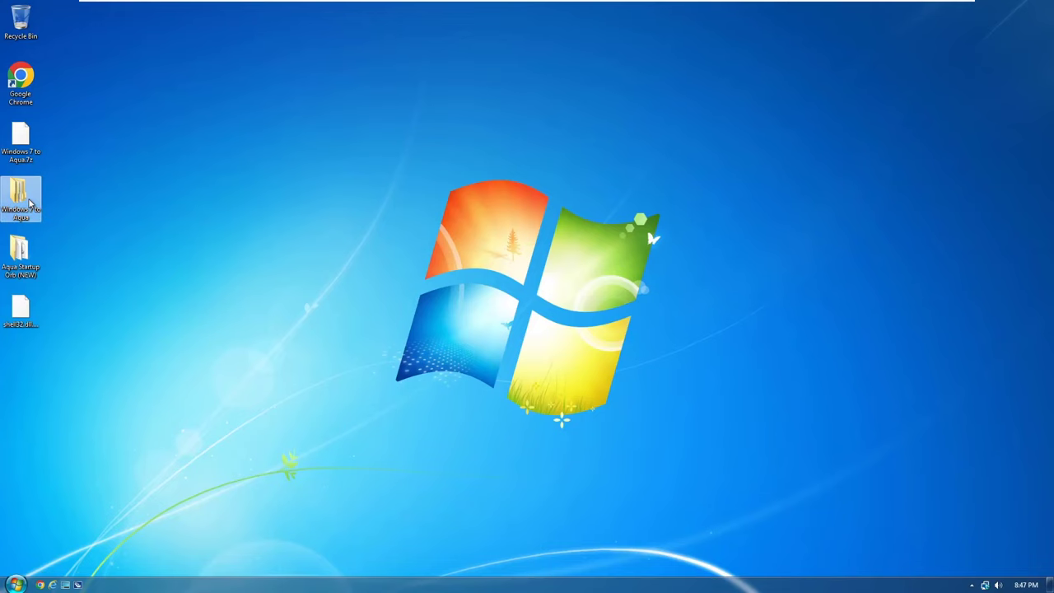
Copy all the images in the Wallpapers folder of Windows 7 to Aqua to the clipboard.
{"action": "double_click", "coordinate": [18, 194]}
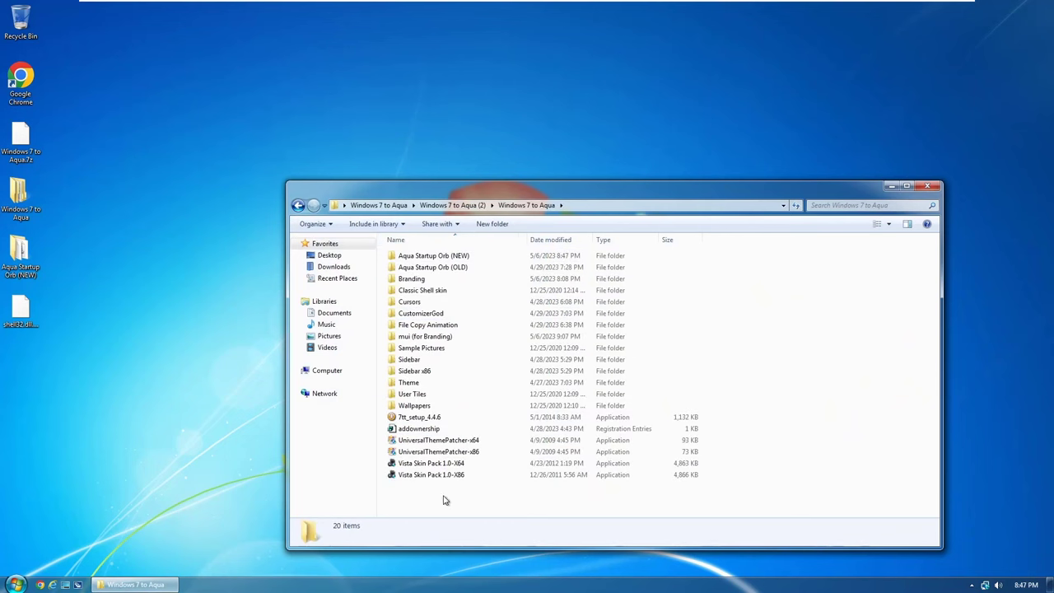
{"action": "double_click", "coordinate": [449, 407]}
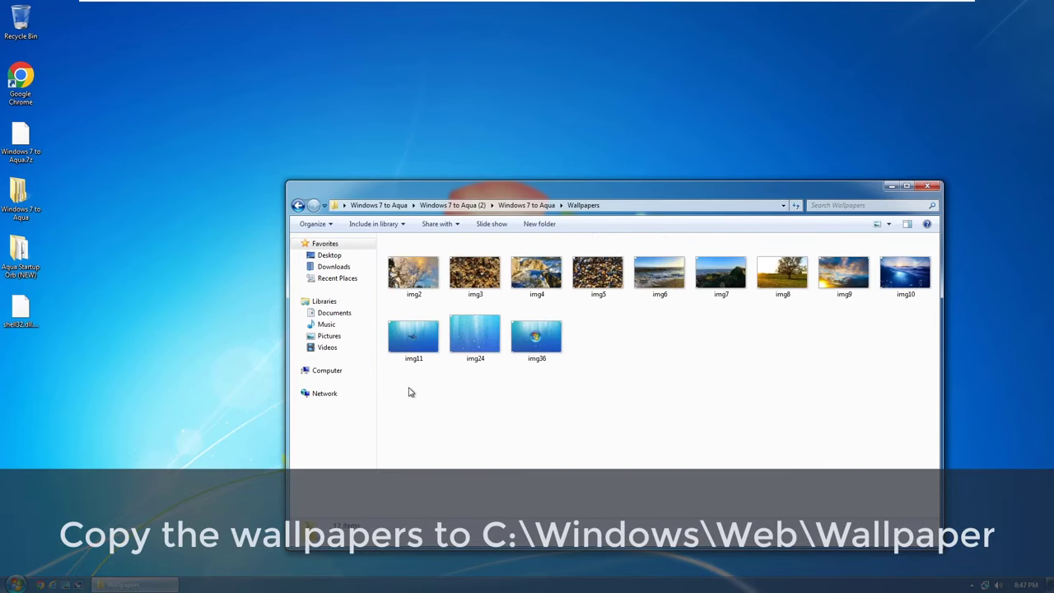
{"action": "left_click_drag", "start_coordinate": [409, 392], "coordinate": [926, 242]}
{"action": "right_click", "coordinate": [903, 271]}
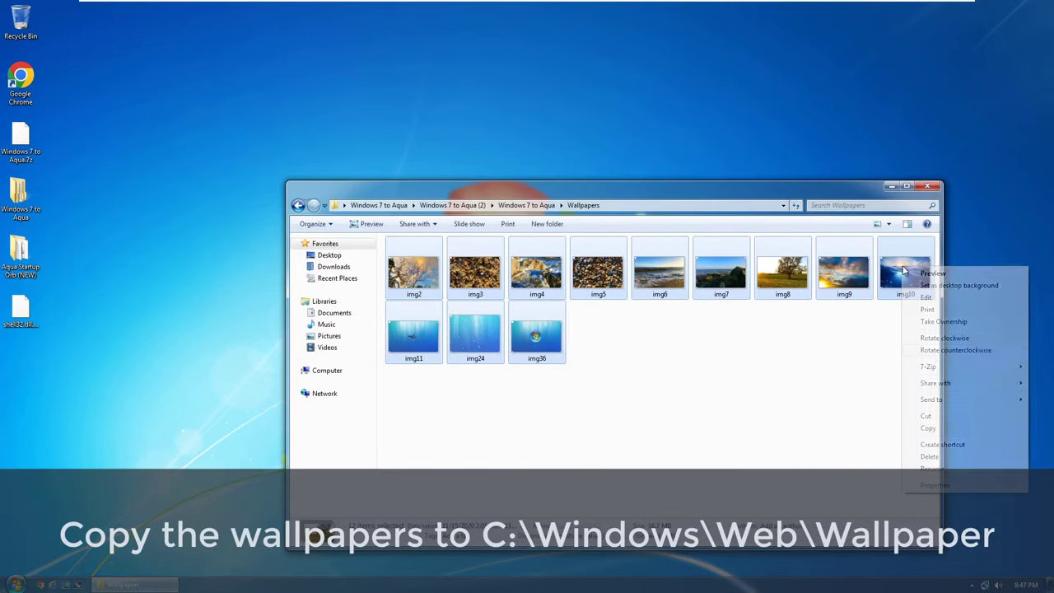
{"action": "left_click", "coordinate": [939, 430]}
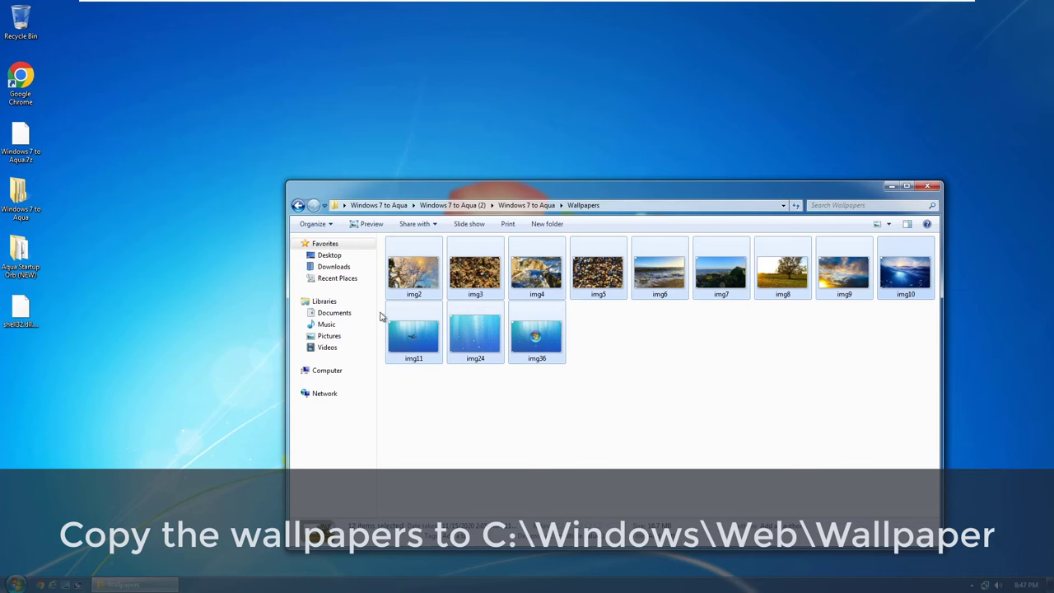
Paste the copied wallpapers into C:\Windows\Web\Wallpaper, granting administrator permission for all items.
{"action": "left_click", "coordinate": [333, 375]}
{"action": "double_click", "coordinate": [466, 272]}
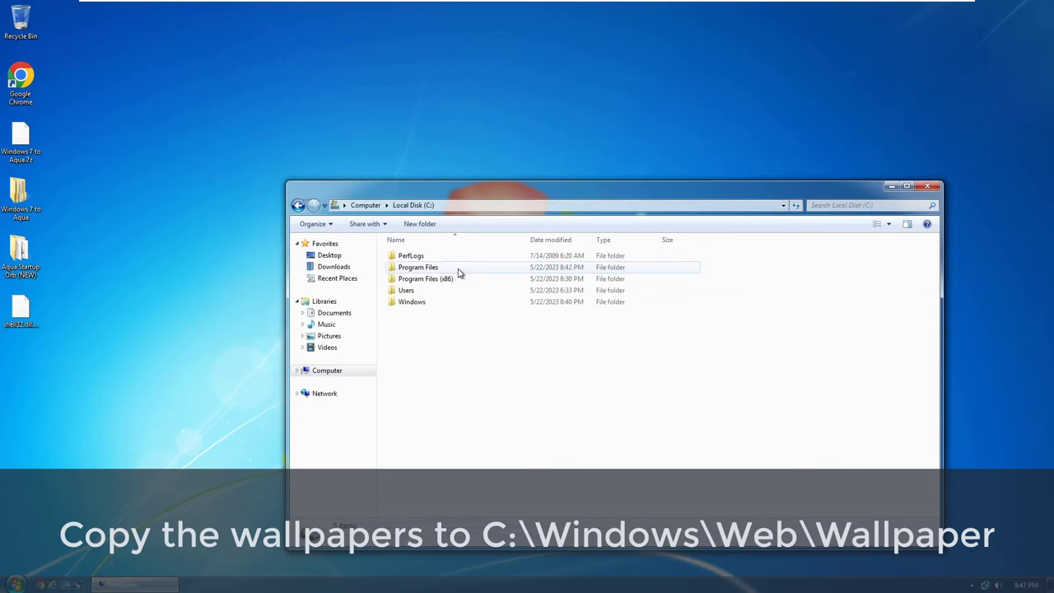
{"action": "double_click", "coordinate": [416, 301]}
{"action": "scroll", "coordinate": [441, 346], "scroll_direction": "down", "scroll_amount": 8}
{"action": "scroll", "coordinate": [445, 354], "scroll_direction": "down", "scroll_amount": 6}
{"action": "double_click", "coordinate": [424, 466]}
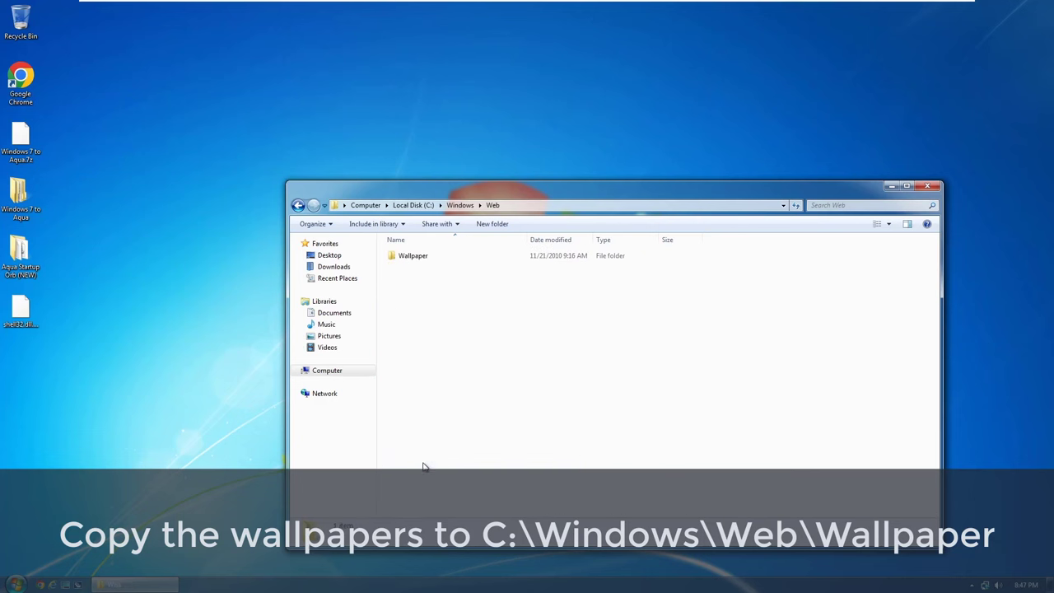
{"action": "double_click", "coordinate": [416, 256]}
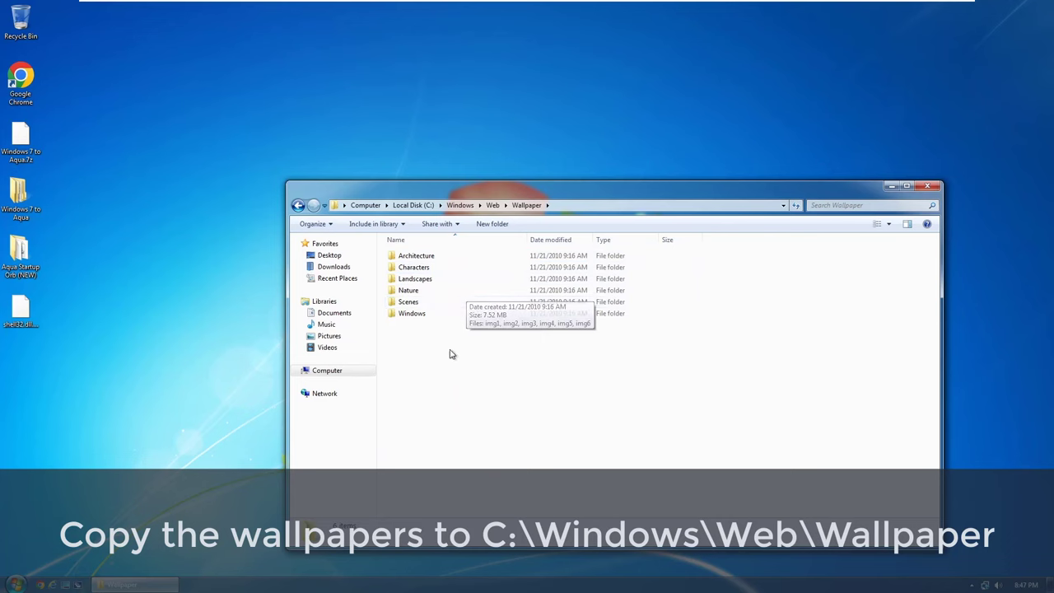
{"action": "right_click", "coordinate": [437, 418]}
{"action": "left_click", "coordinate": [464, 493]}
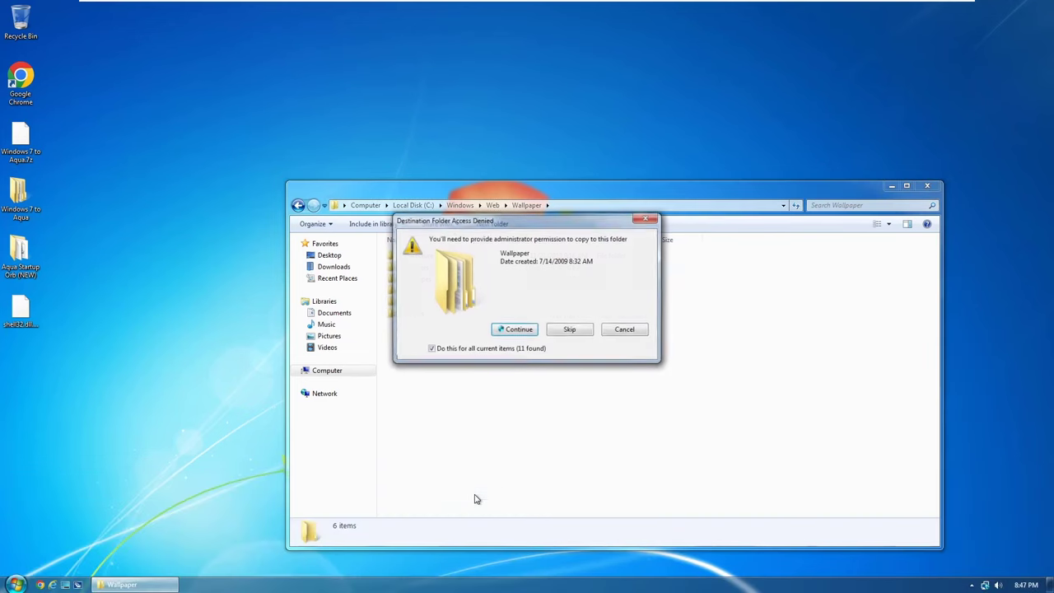
{"action": "left_click", "coordinate": [514, 332]}
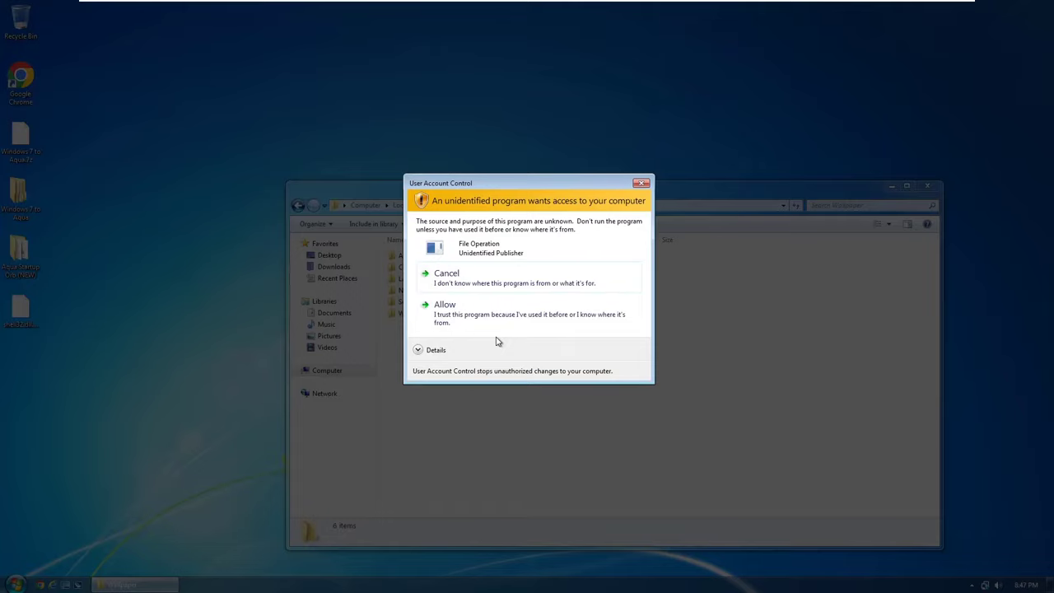
{"action": "left_click", "coordinate": [470, 320]}
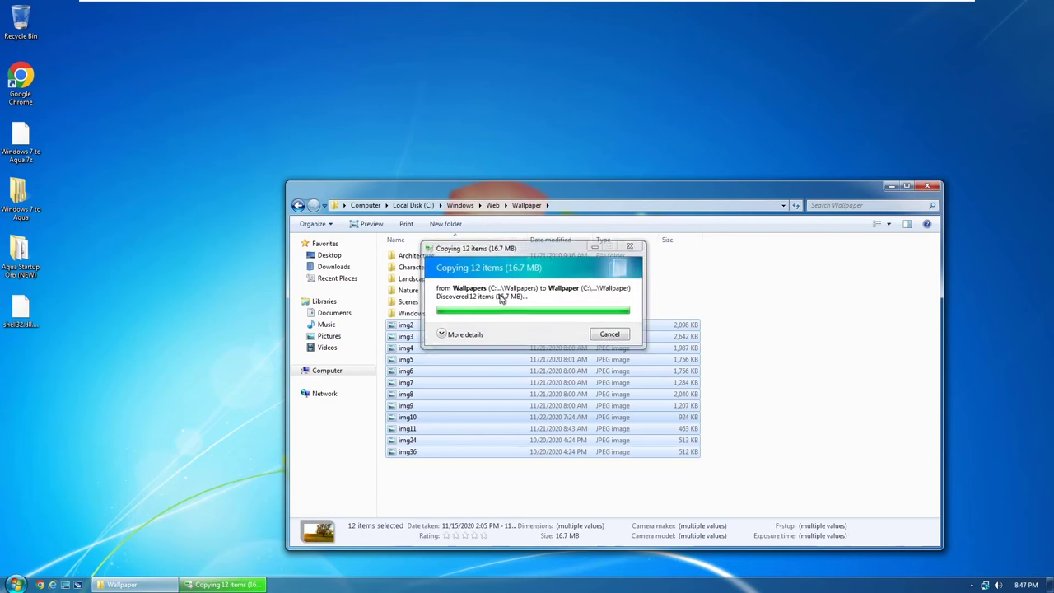
{"action": "left_click", "coordinate": [459, 486]}
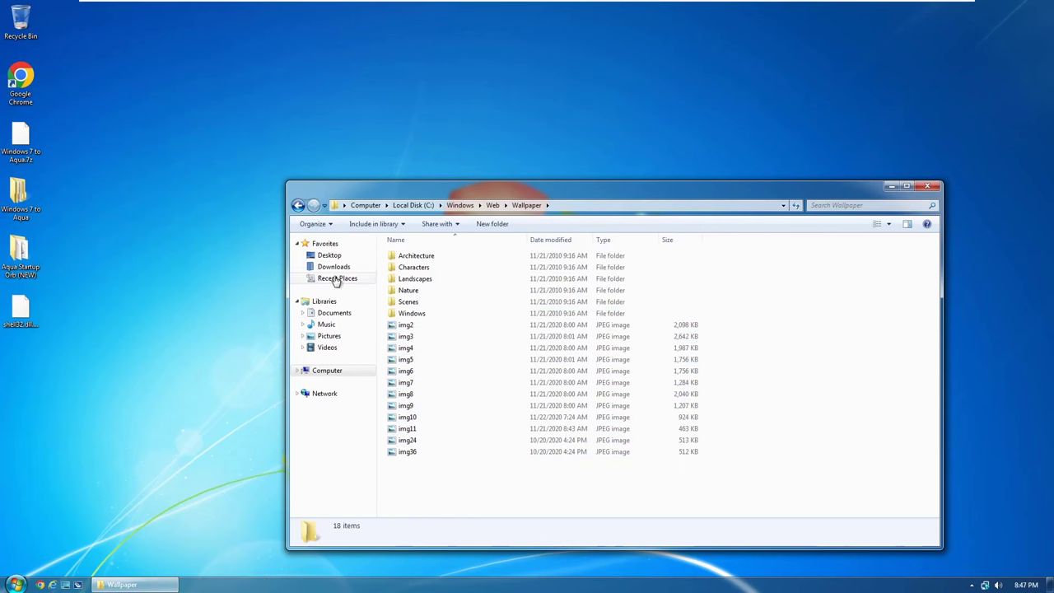
Copy the Aqua6000 folder and the aqua 6000 and aquabasic 6000 theme files from the Theme folder of Windows 7 to Aqua.
{"action": "left_click", "coordinate": [298, 205]}
{"action": "left_click", "coordinate": [298, 205]}
{"action": "left_click", "coordinate": [298, 205]}
{"action": "left_click", "coordinate": [298, 205]}
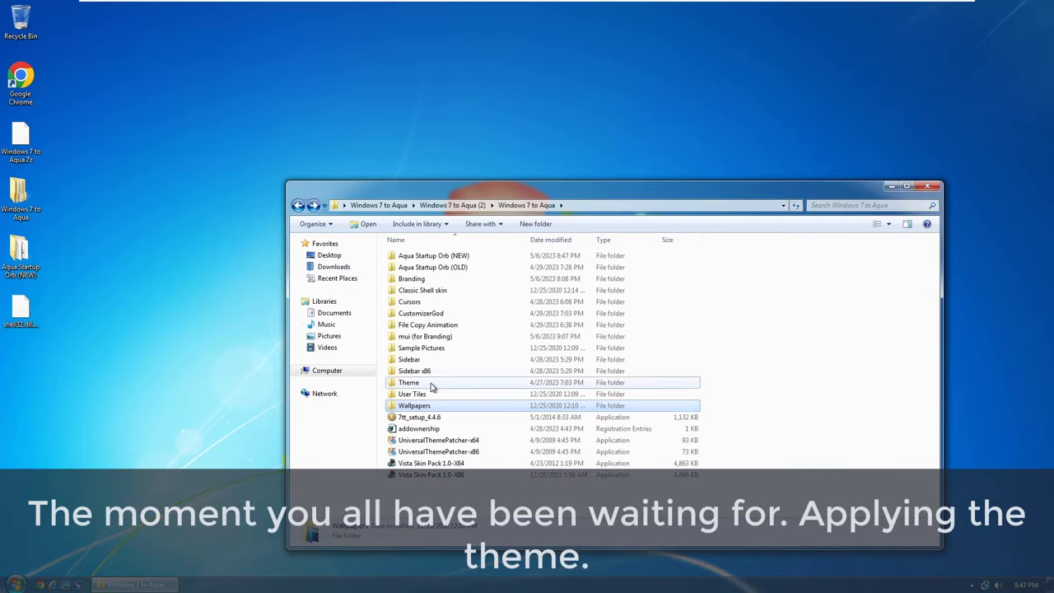
{"action": "left_click", "coordinate": [430, 386]}
{"action": "double_click", "coordinate": [441, 386]}
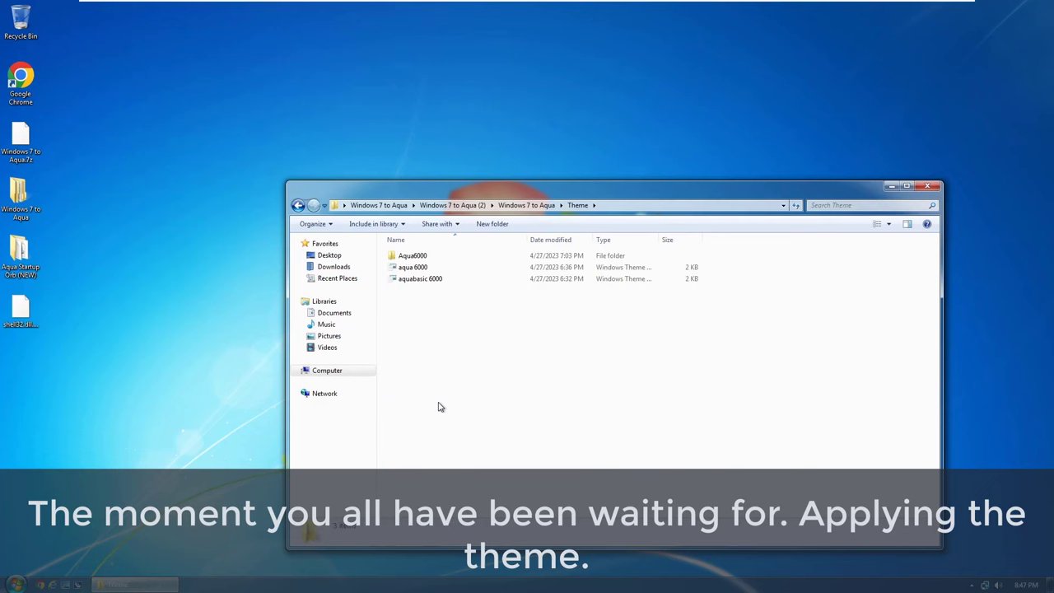
{"action": "left_click_drag", "start_coordinate": [439, 407], "coordinate": [422, 250]}
{"action": "right_click", "coordinate": [437, 257]}
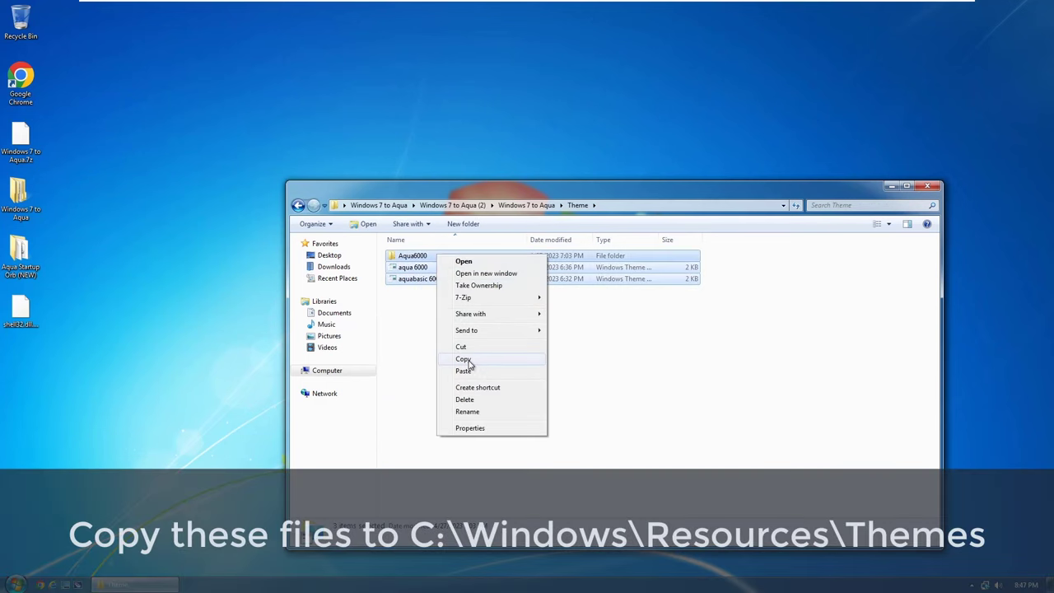
{"action": "left_click", "coordinate": [464, 360]}
Paste the copied Aqua6000 folder and theme files into C:\Windows\Resources\Themes, granting administrator permission for all current items.
{"action": "key", "text": "super"}
{"action": "left_click", "coordinate": [186, 455]}
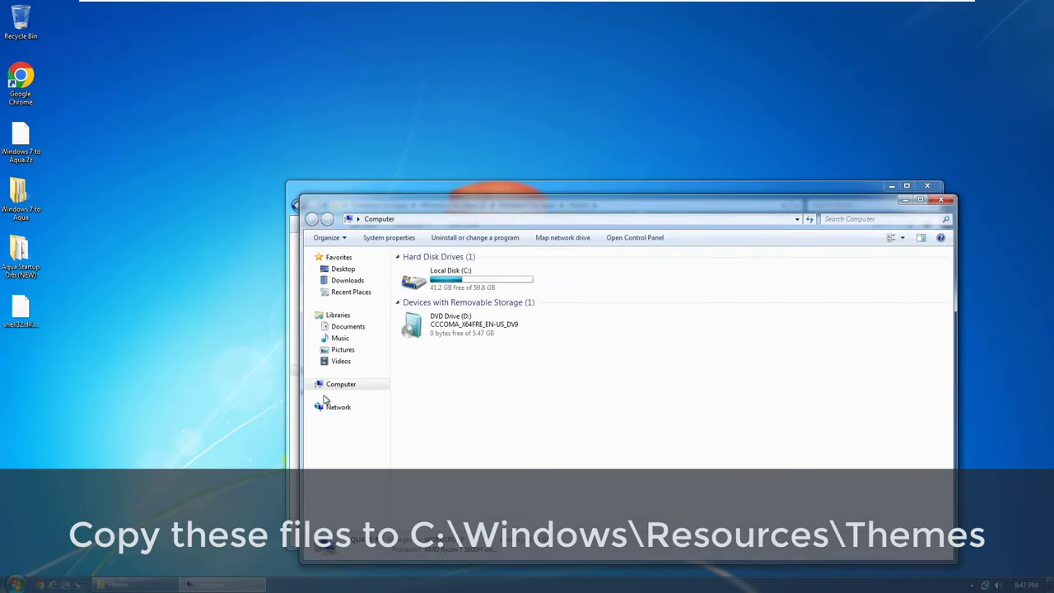
{"action": "double_click", "coordinate": [489, 282]}
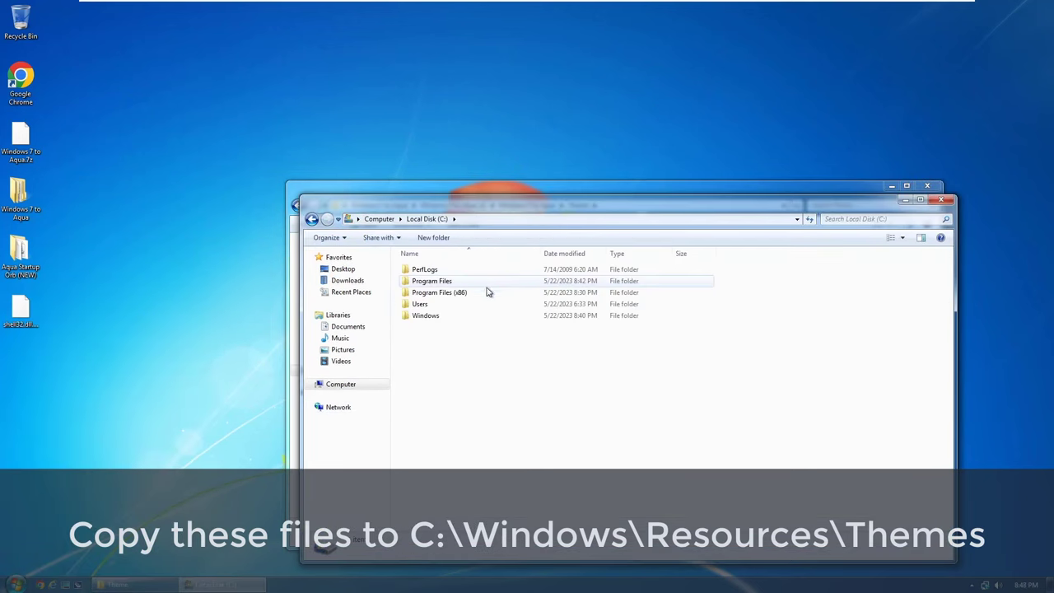
{"action": "double_click", "coordinate": [447, 316]}
{"action": "scroll", "coordinate": [445, 321], "scroll_direction": "down", "scroll_amount": 5}
{"action": "scroll", "coordinate": [446, 323], "scroll_direction": "down", "scroll_amount": 5}
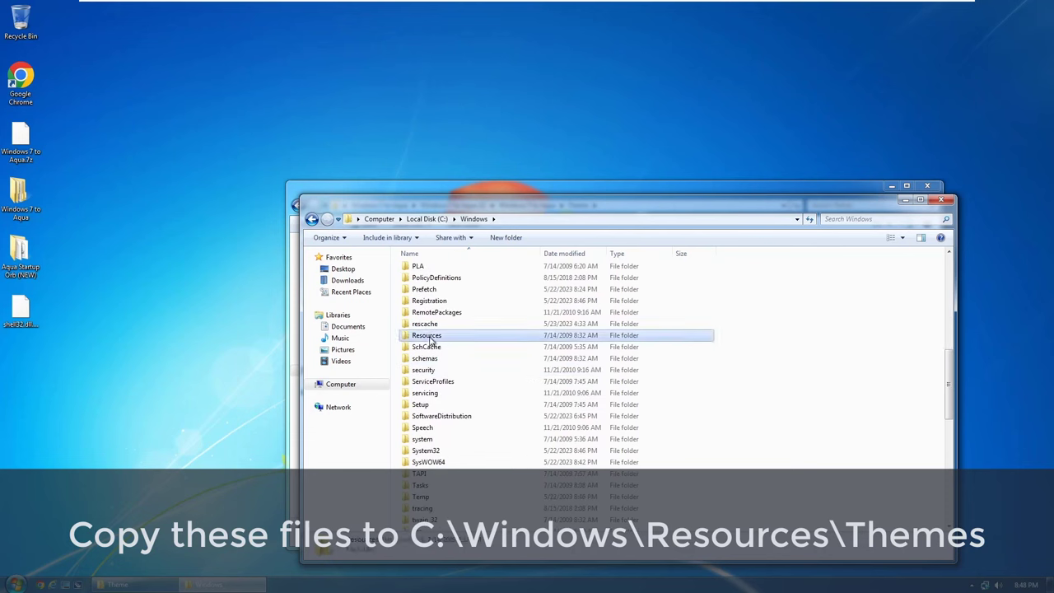
{"action": "double_click", "coordinate": [429, 335]}
{"action": "double_click", "coordinate": [442, 283]}
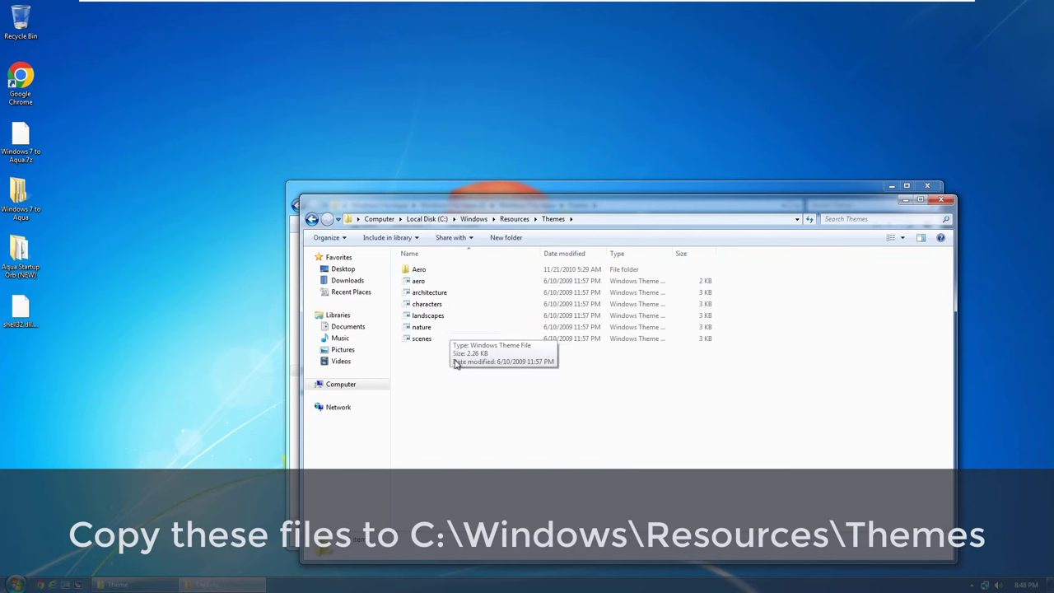
{"action": "right_click", "coordinate": [450, 409]}
{"action": "left_click", "coordinate": [481, 488]}
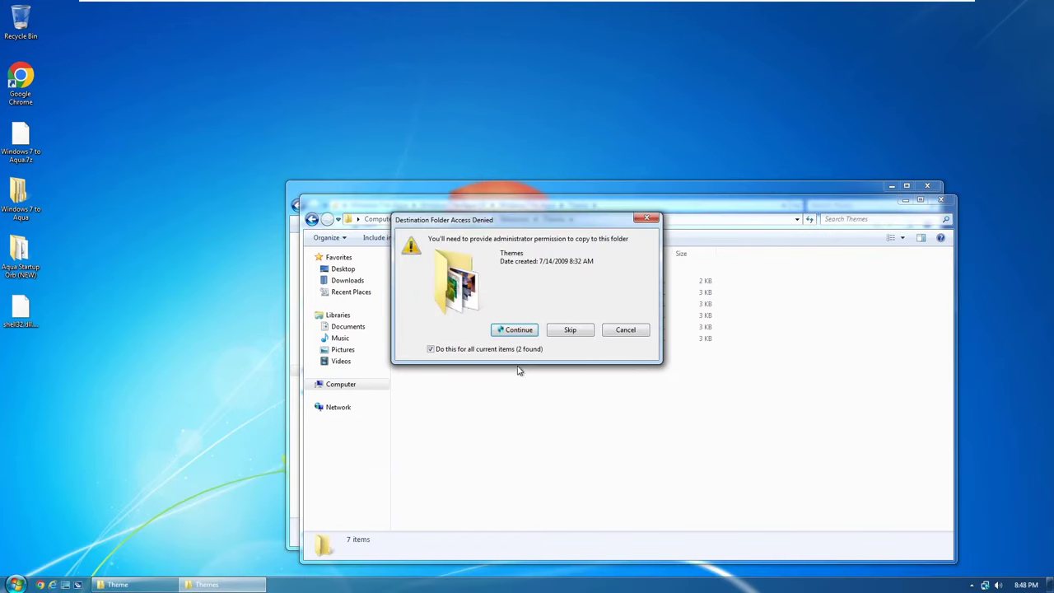
{"action": "left_click", "coordinate": [514, 330]}
{"action": "left_click", "coordinate": [479, 322]}
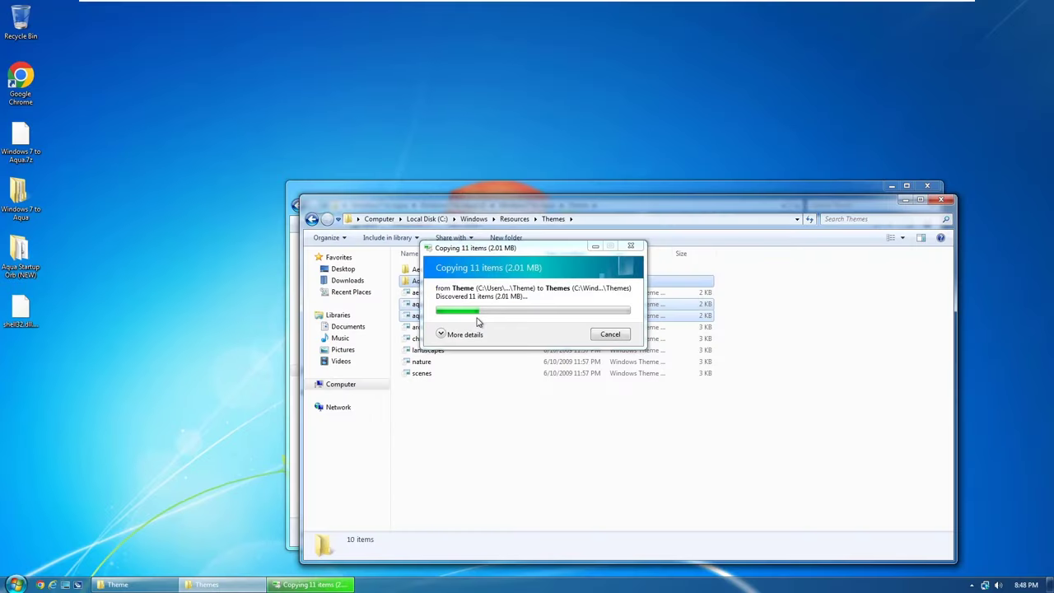
Apply the Windows Aqua Aero theme in Personalization, and close the Personalization and Themes windows.
{"action": "right_click", "coordinate": [173, 440]}
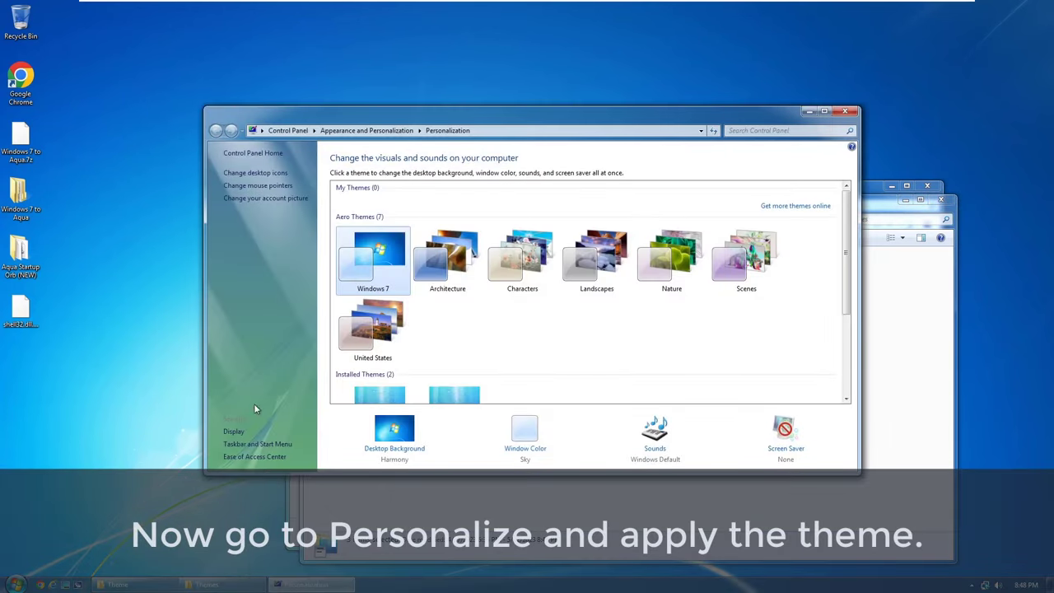
{"action": "scroll", "coordinate": [550, 318], "scroll_direction": "down", "scroll_amount": 3}
{"action": "left_click", "coordinate": [386, 292]}
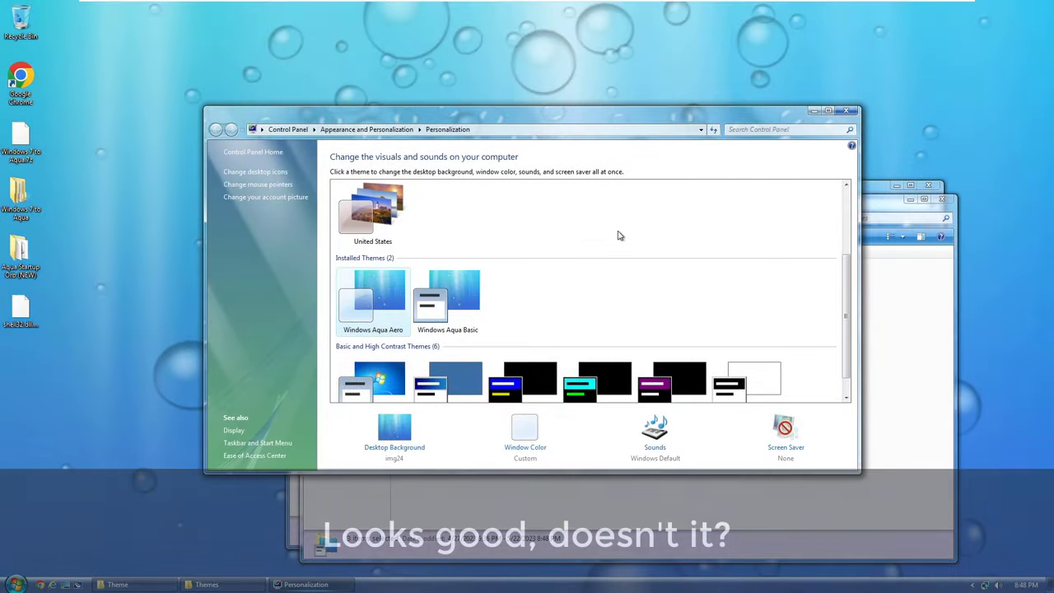
{"action": "left_click_drag", "start_coordinate": [638, 110], "coordinate": [556, 120]}
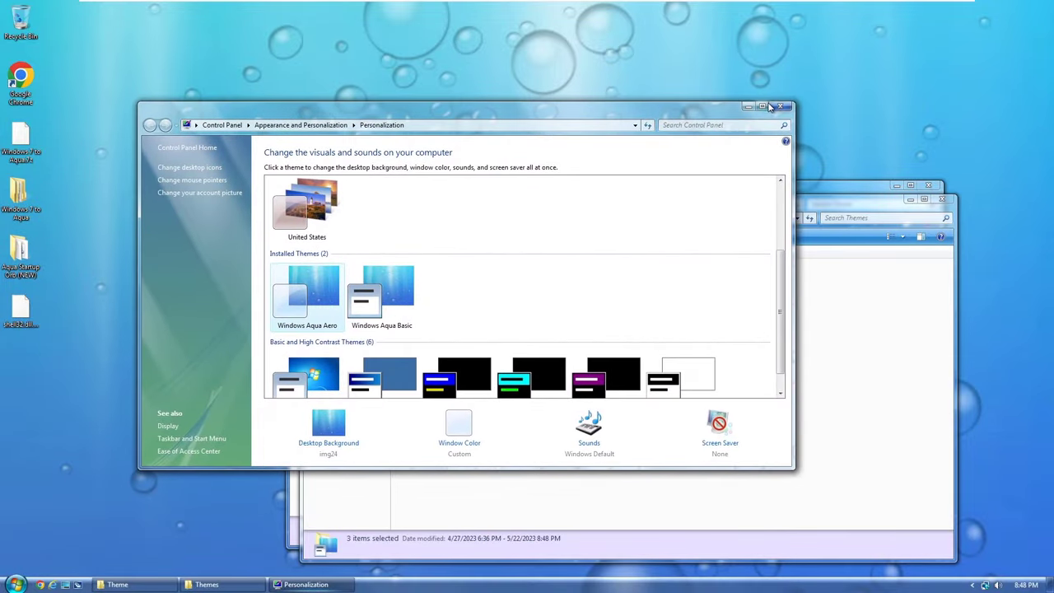
{"action": "scroll", "coordinate": [557, 321], "scroll_direction": "up", "scroll_amount": 3}
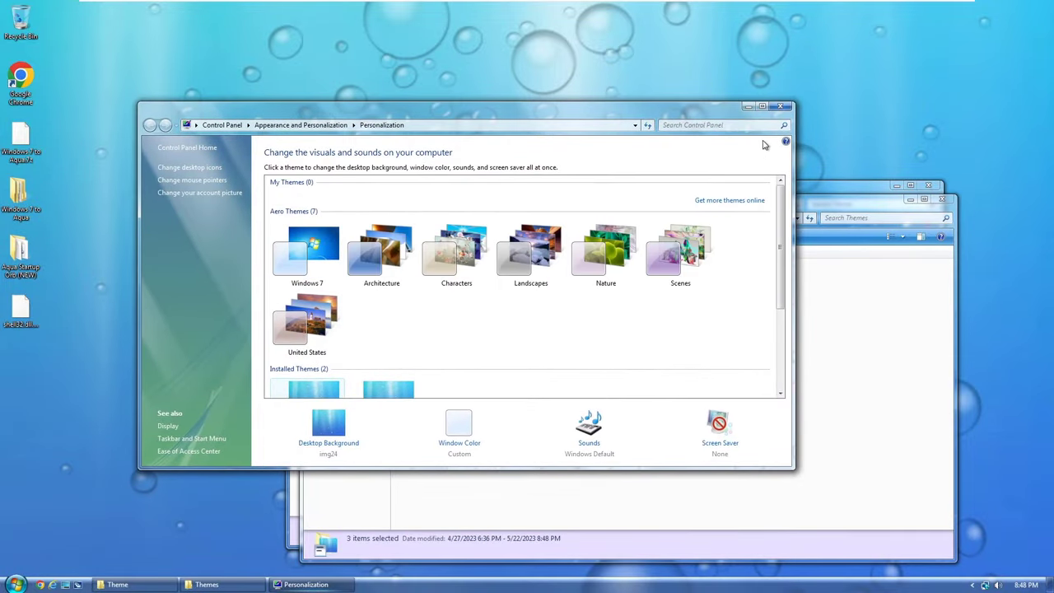
{"action": "left_click", "coordinate": [782, 108]}
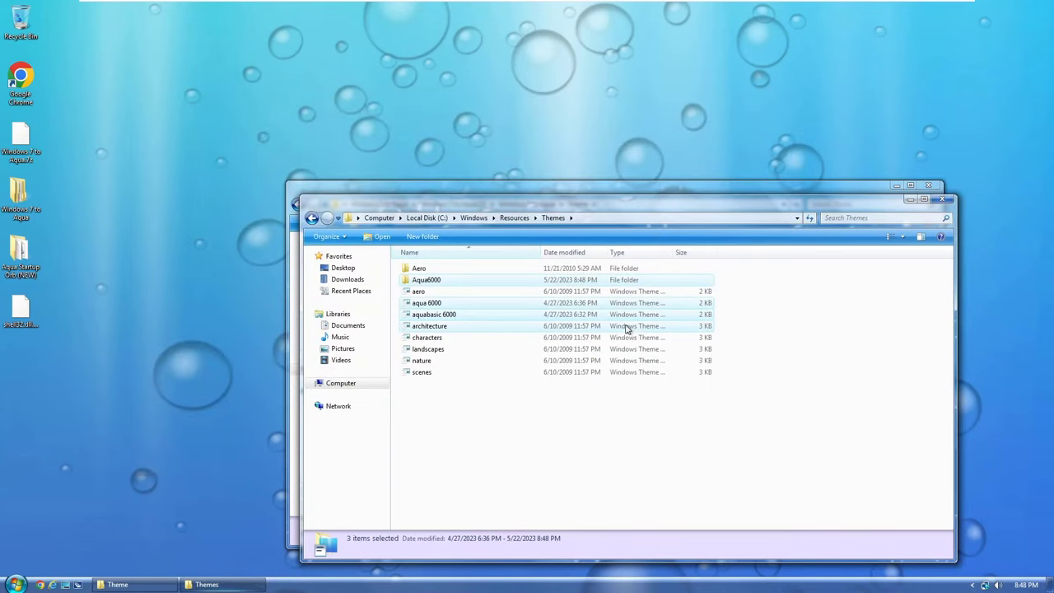
{"action": "left_click", "coordinate": [943, 202]}
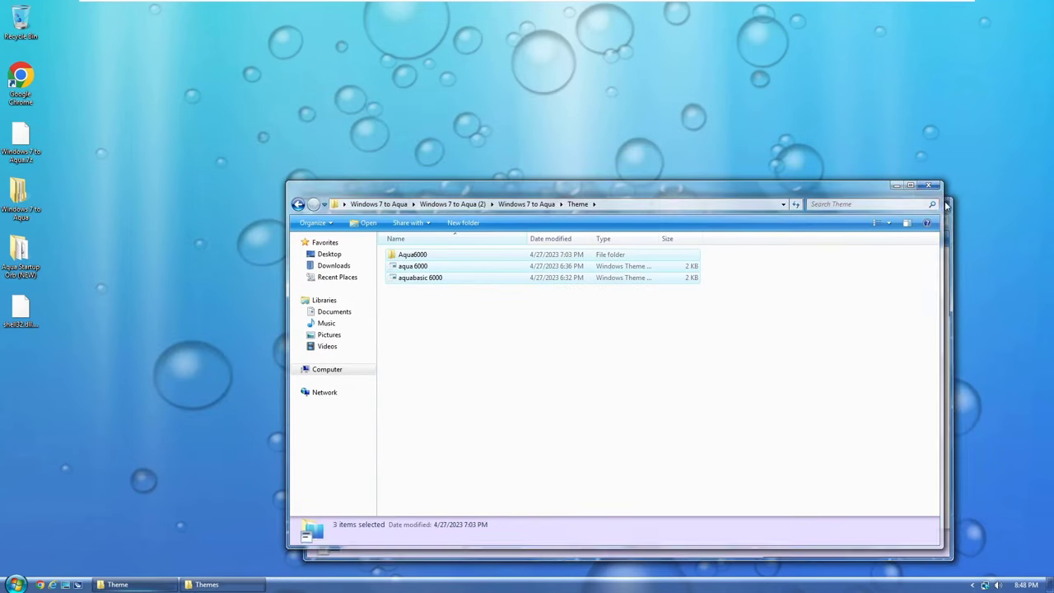
Copy the usertile 4, usertile2 and usertile3 images from the User Tiles folder of Windows 7 to Aqua.
{"action": "left_click", "coordinate": [458, 205]}
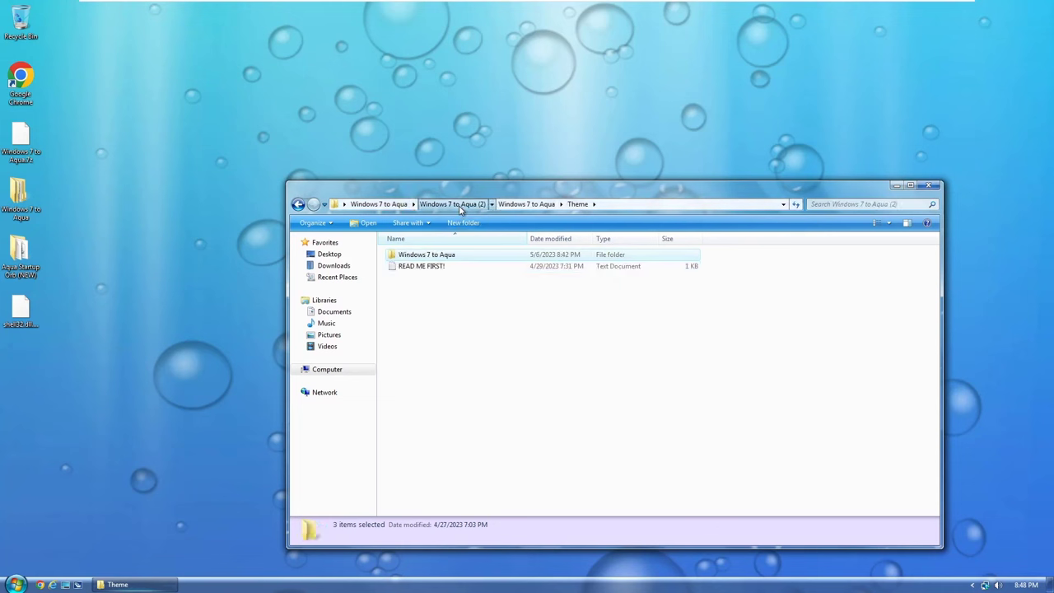
{"action": "double_click", "coordinate": [445, 255]}
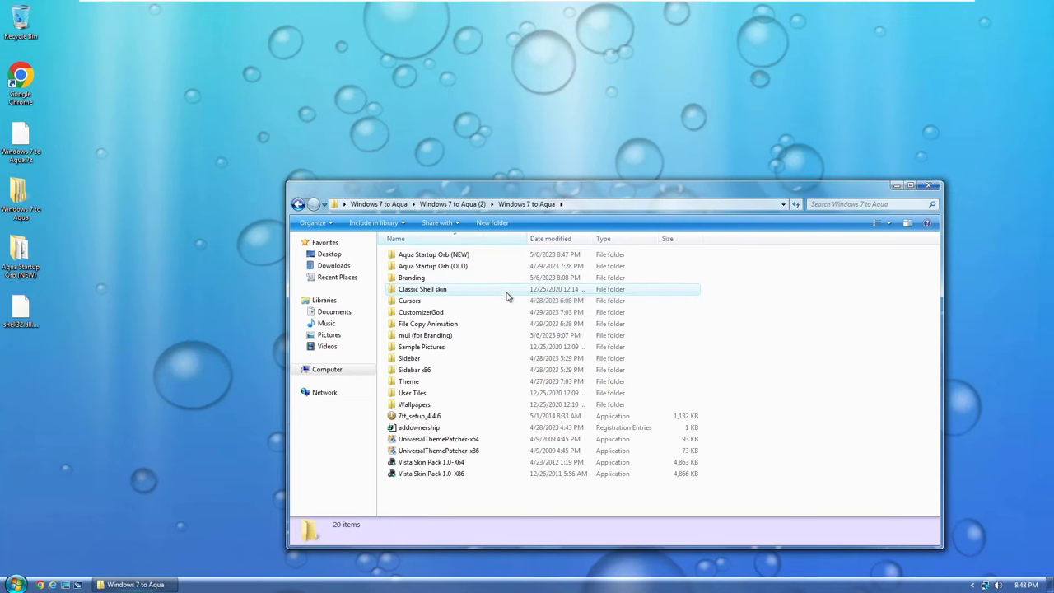
{"action": "double_click", "coordinate": [447, 400]}
{"action": "left_click_drag", "start_coordinate": [385, 320], "coordinate": [561, 260]}
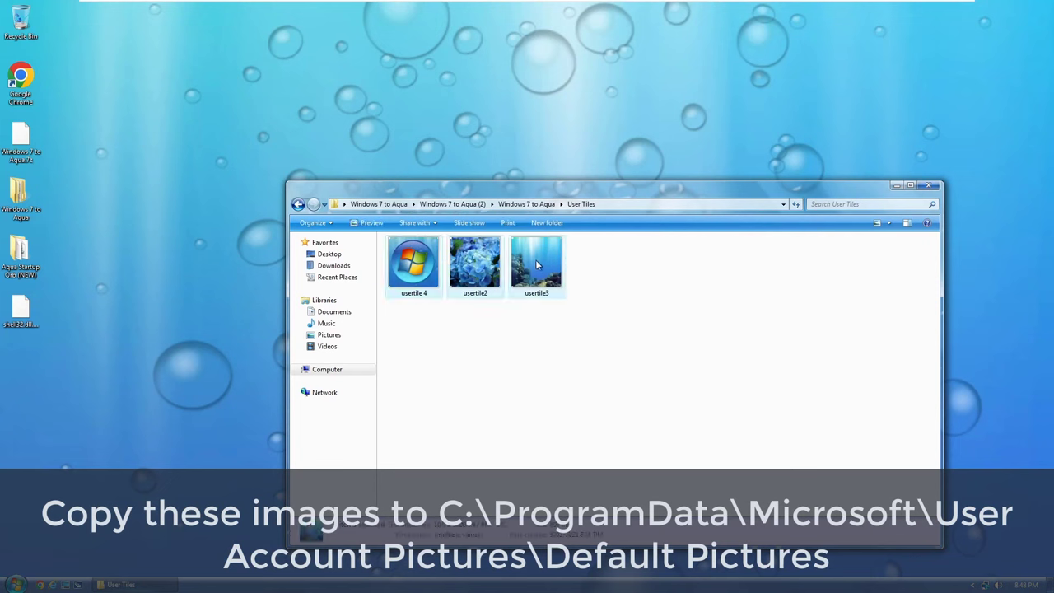
{"action": "right_click", "coordinate": [535, 260]}
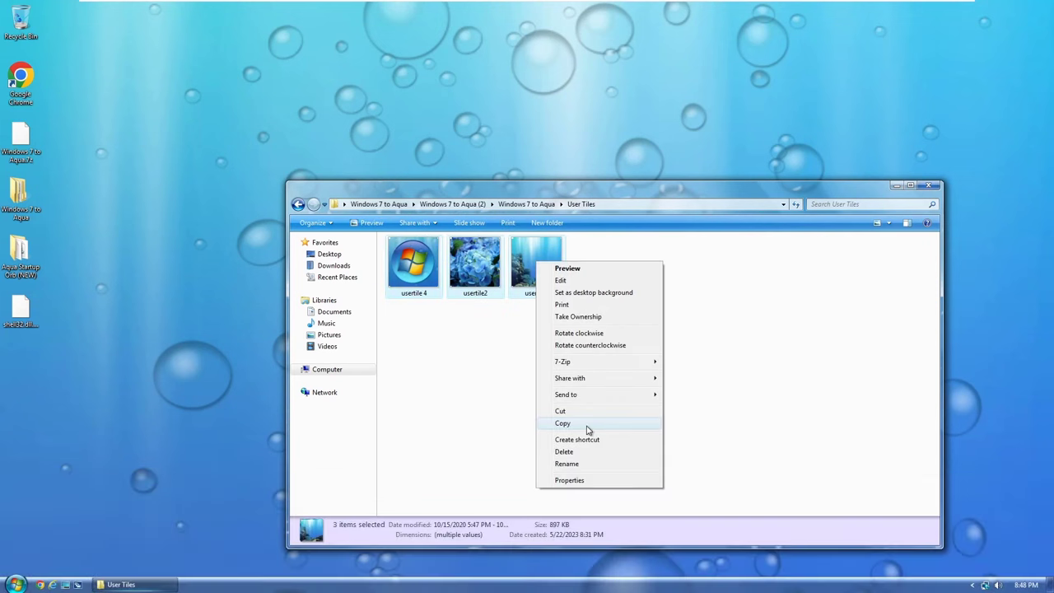
{"action": "left_click", "coordinate": [588, 429]}
Open Local Disk (C:) and set the folder options to show hidden files, folders, and drives.
{"action": "left_click", "coordinate": [309, 375]}
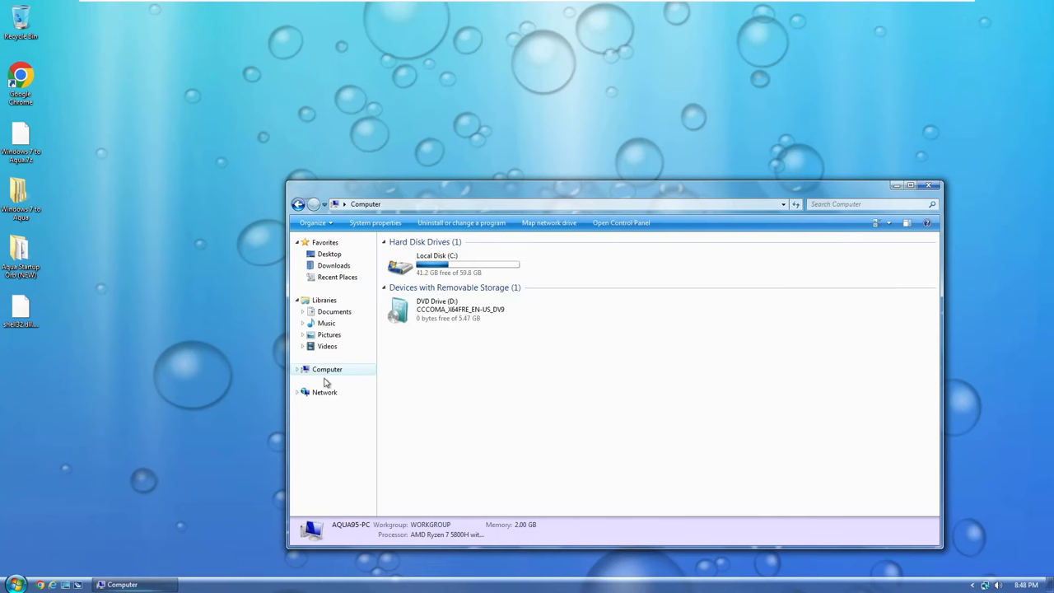
{"action": "double_click", "coordinate": [440, 270]}
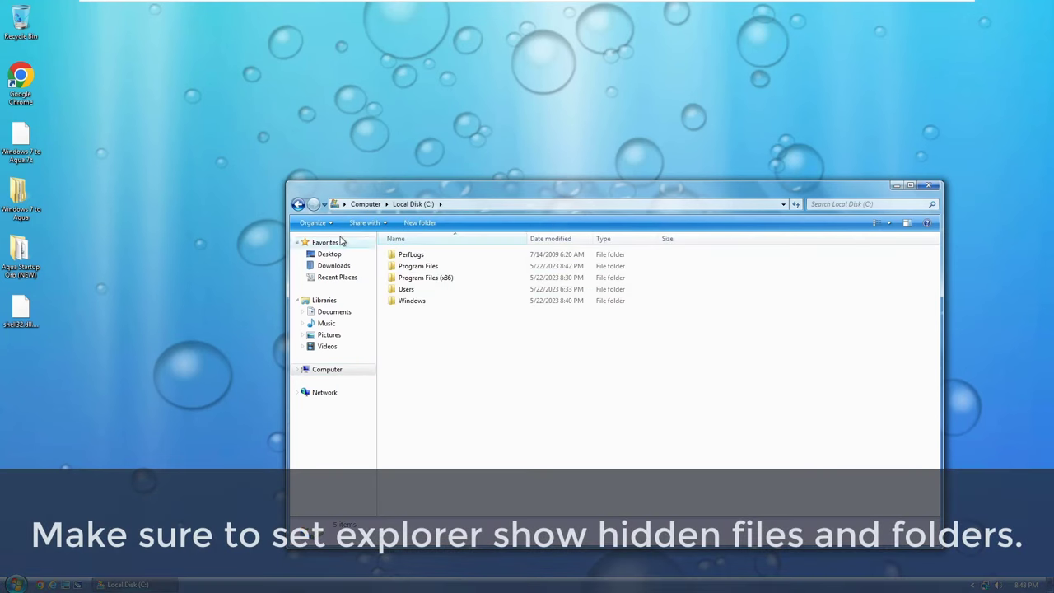
{"action": "left_click", "coordinate": [315, 223]}
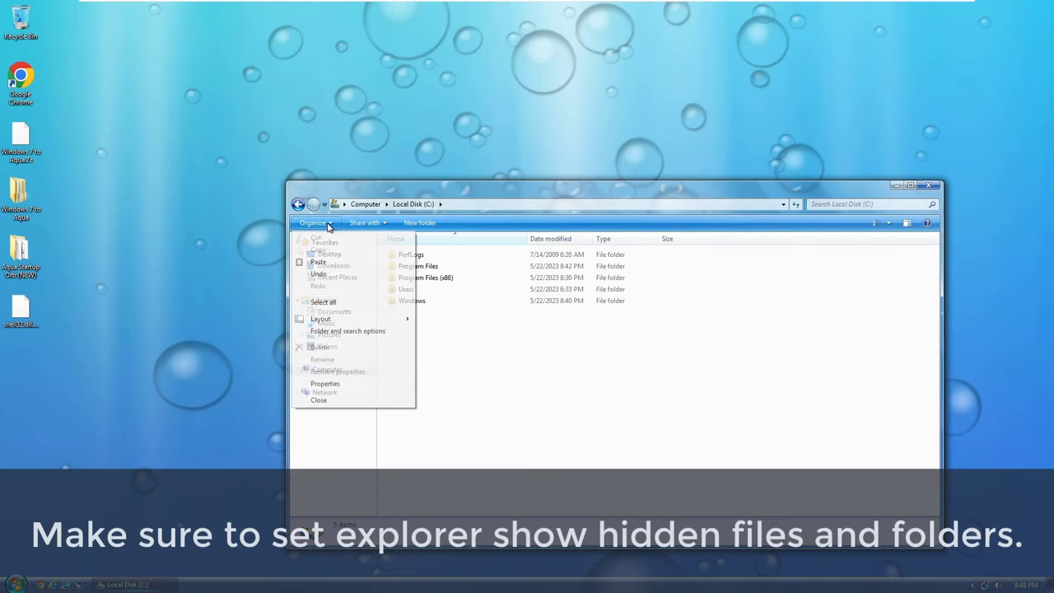
{"action": "left_click", "coordinate": [347, 331]}
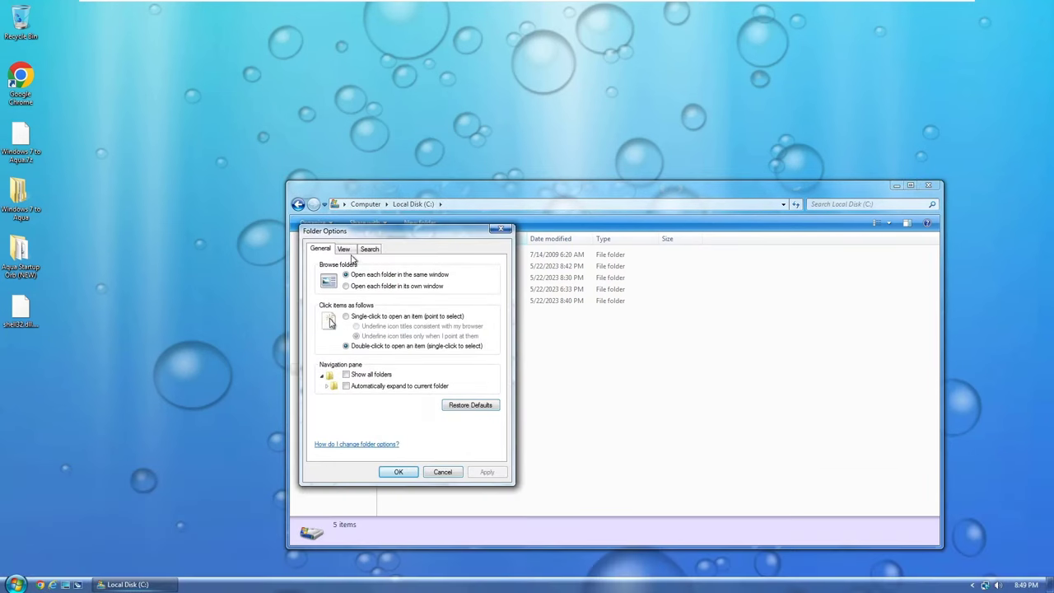
{"action": "left_click", "coordinate": [345, 251]}
{"action": "left_click_drag", "start_coordinate": [496, 355], "coordinate": [498, 359]}
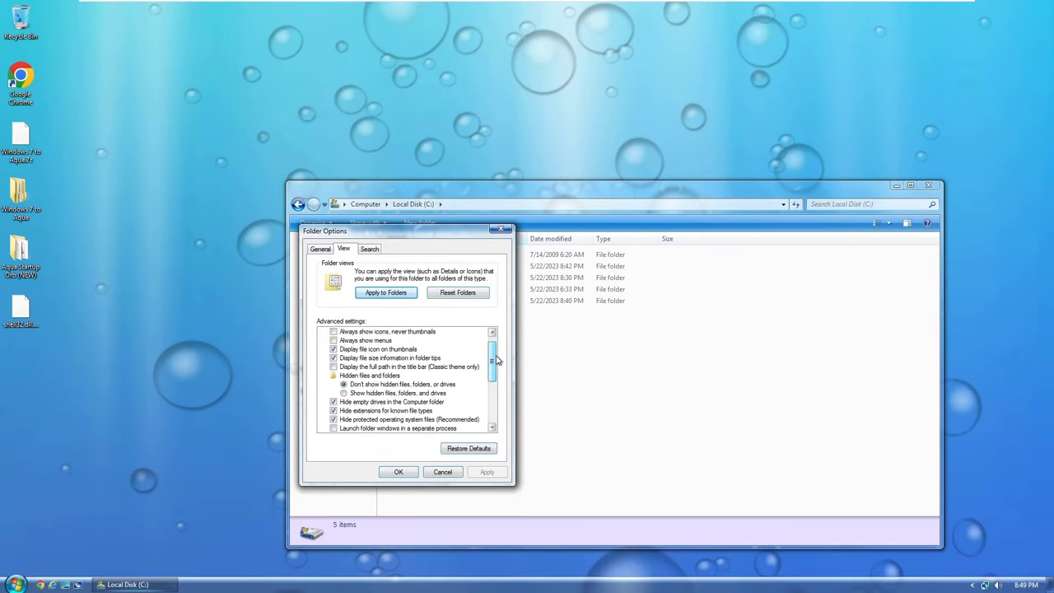
{"action": "left_click", "coordinate": [344, 393]}
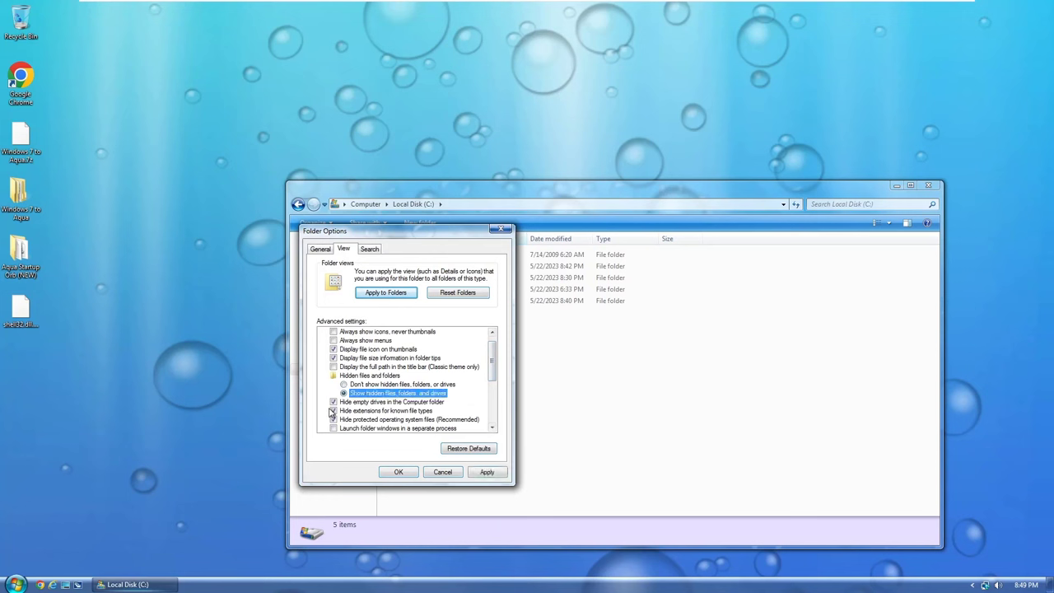
{"action": "left_click", "coordinate": [493, 474]}
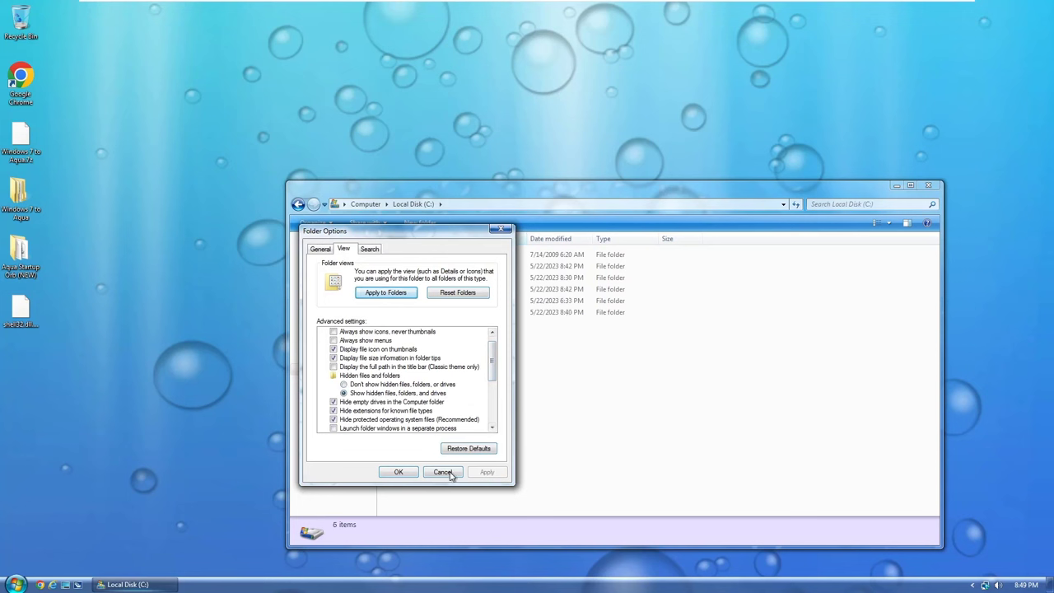
{"action": "left_click", "coordinate": [399, 471]}
Paste the copied user tile images into C:\ProgramData\Microsoft\User Account Pictures and close the folder window.
{"action": "double_click", "coordinate": [442, 289]}
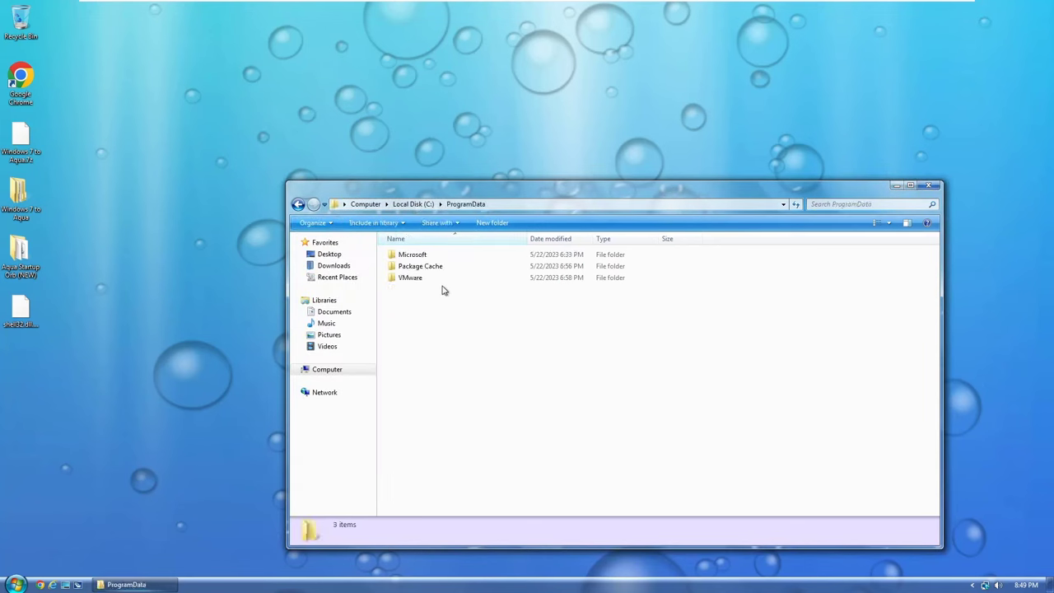
{"action": "double_click", "coordinate": [422, 255]}
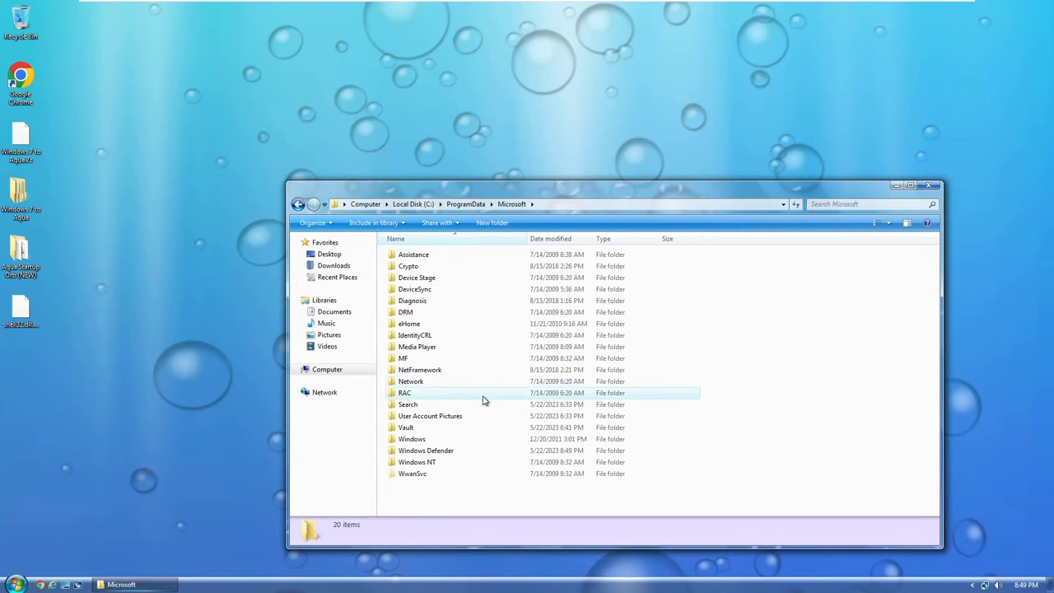
{"action": "double_click", "coordinate": [432, 417]}
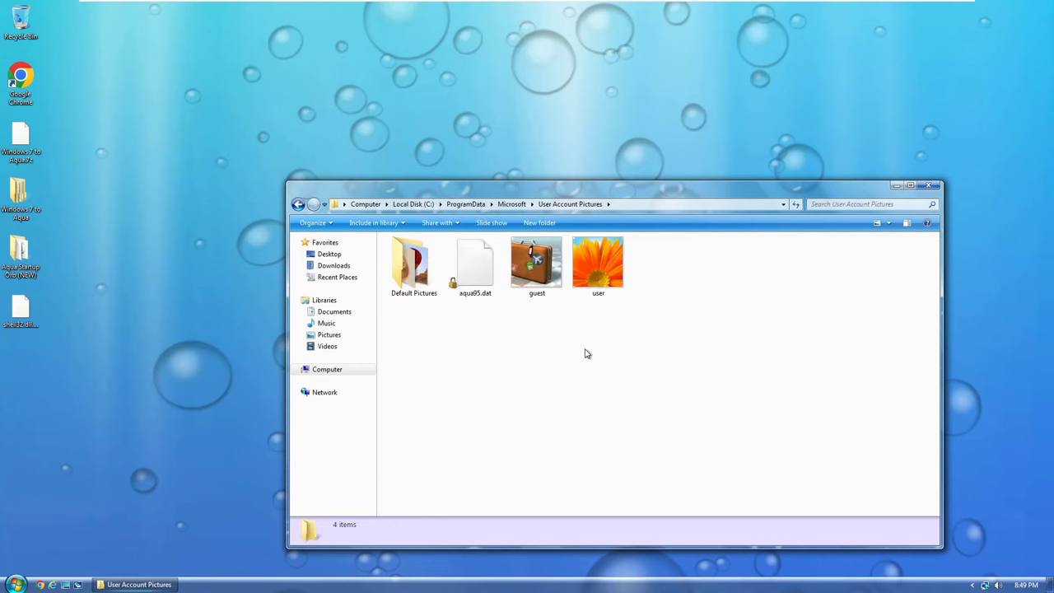
{"action": "right_click", "coordinate": [665, 322]}
{"action": "left_click", "coordinate": [718, 401]}
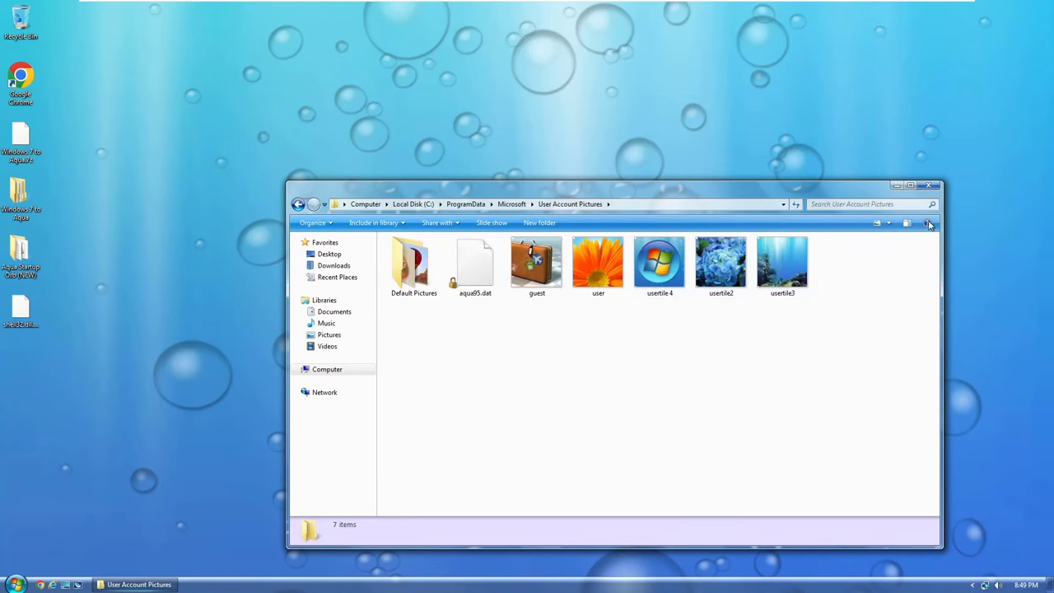
{"action": "left_click", "coordinate": [929, 185]}
Open the Change Your Picture page for the user account and check the available account pictures.
{"action": "left_click", "coordinate": [14, 584]}
{"action": "left_click", "coordinate": [182, 306]}
{"action": "left_click", "coordinate": [328, 186]}
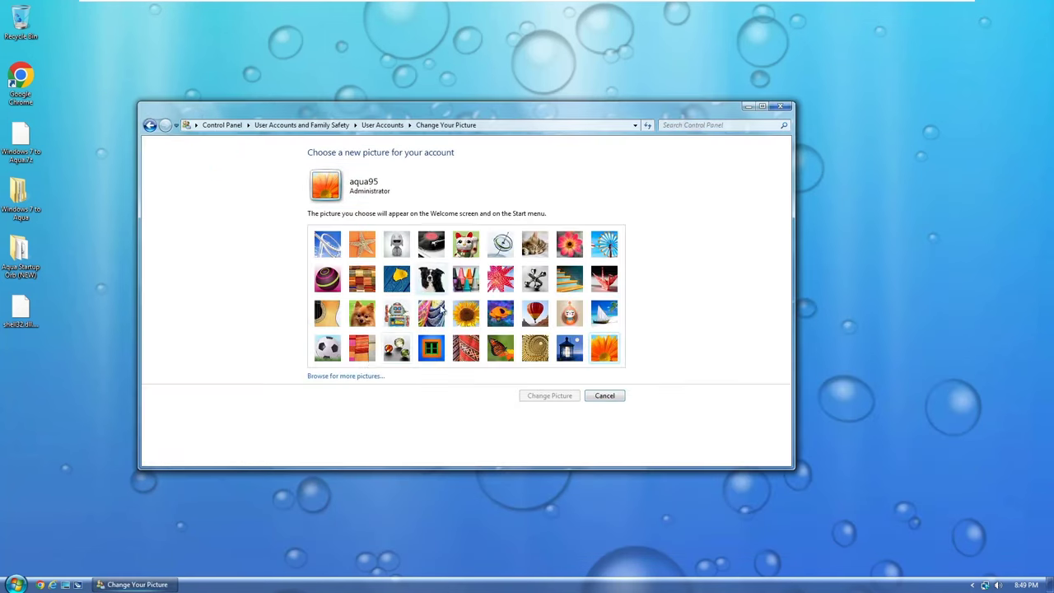
{"action": "left_click", "coordinate": [346, 376]}
{"action": "left_click", "coordinate": [623, 390]}
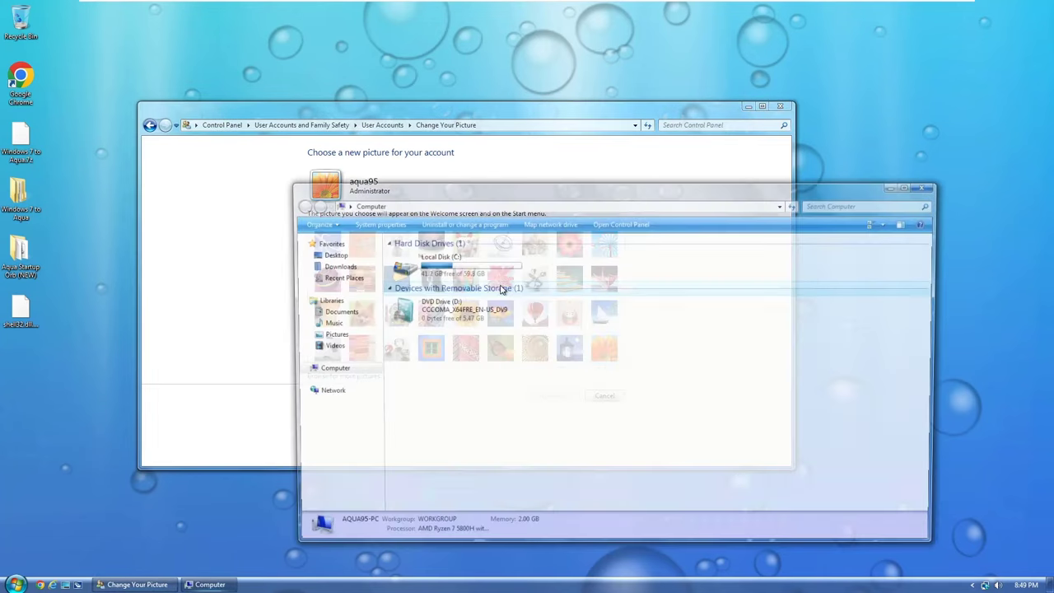
Paste the user tile images into C:\ProgramData\Microsoft\User Account Pictures\Default Pictures, granting administrator permission, and close the folder.
{"action": "left_click", "coordinate": [65, 585]}
{"action": "double_click", "coordinate": [416, 265]}
{"action": "double_click", "coordinate": [427, 288]}
{"action": "double_click", "coordinate": [412, 254]}
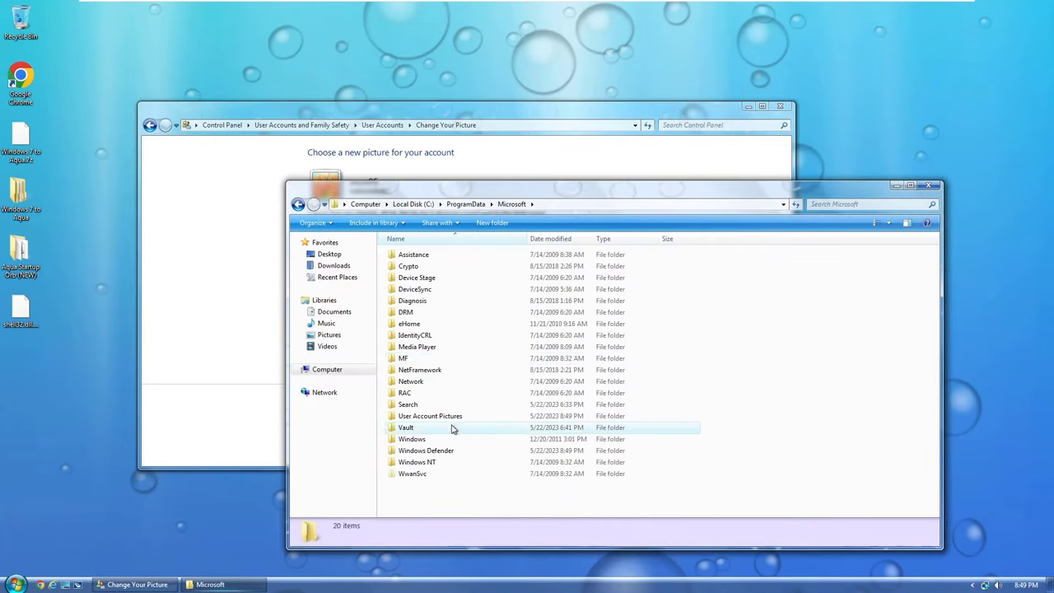
{"action": "double_click", "coordinate": [424, 416]}
{"action": "double_click", "coordinate": [413, 262]}
{"action": "right_click", "coordinate": [903, 312]}
{"action": "left_click", "coordinate": [925, 386]}
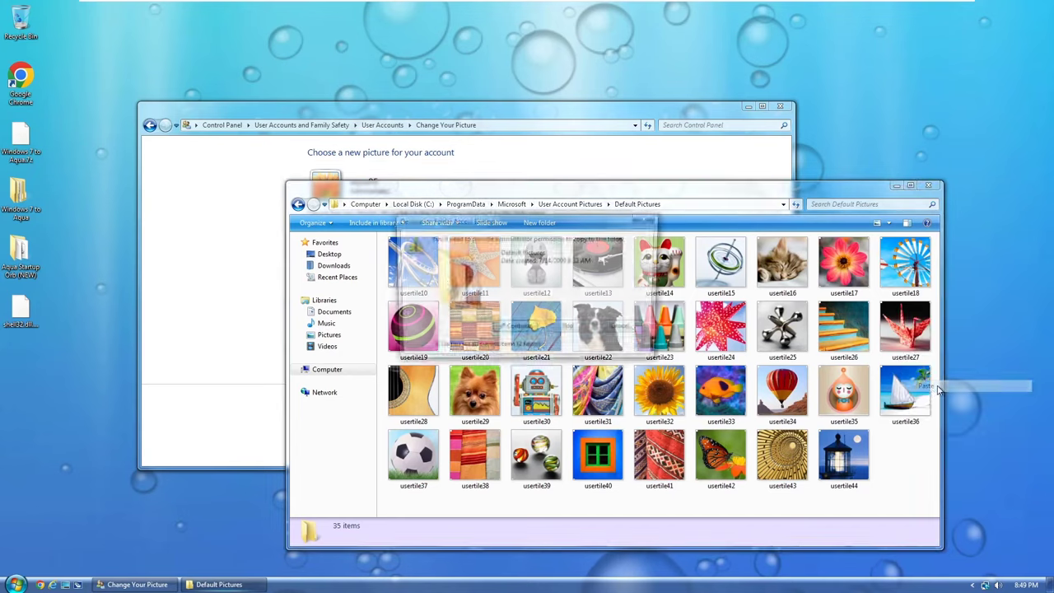
{"action": "left_click", "coordinate": [523, 331]}
{"action": "left_click", "coordinate": [522, 330]}
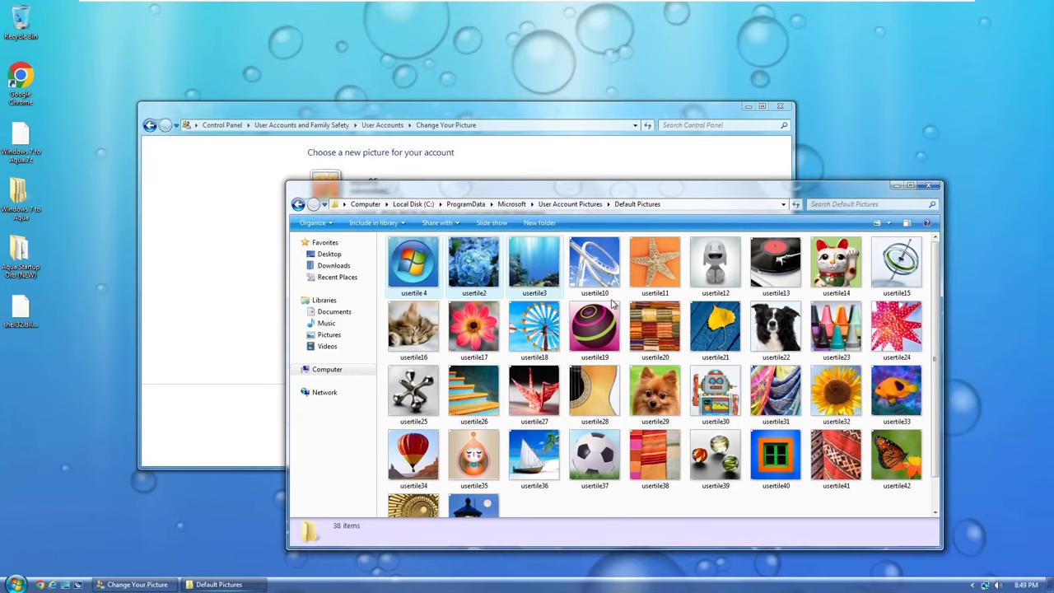
{"action": "left_click", "coordinate": [931, 189]}
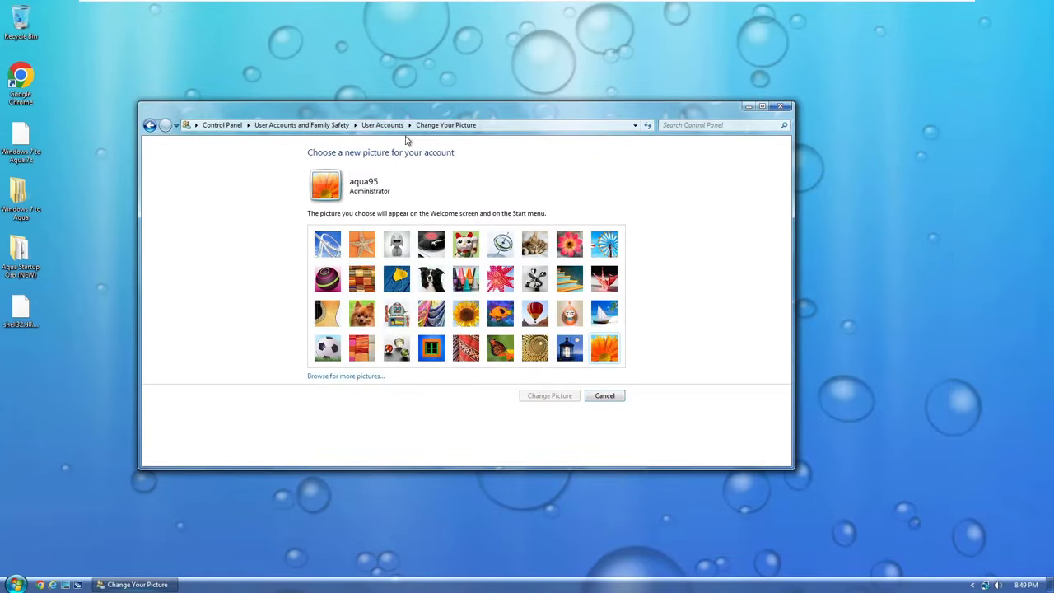
Change the account picture to the blue underwater scene, check it in the Start menu and close the User Accounts window.
{"action": "left_click", "coordinate": [382, 124]}
{"action": "left_click", "coordinate": [323, 184]}
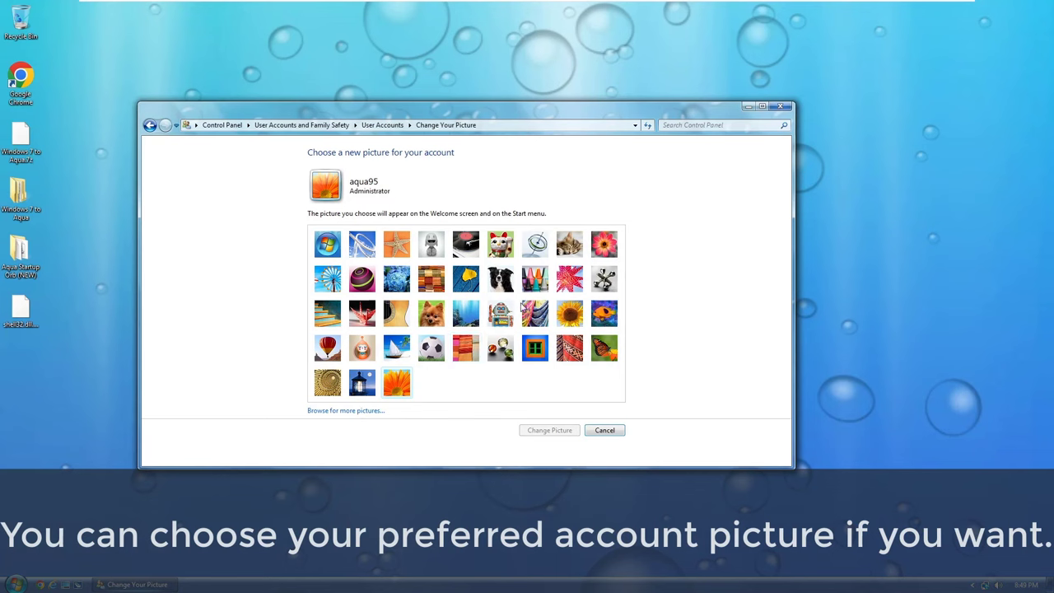
{"action": "left_click", "coordinate": [465, 312]}
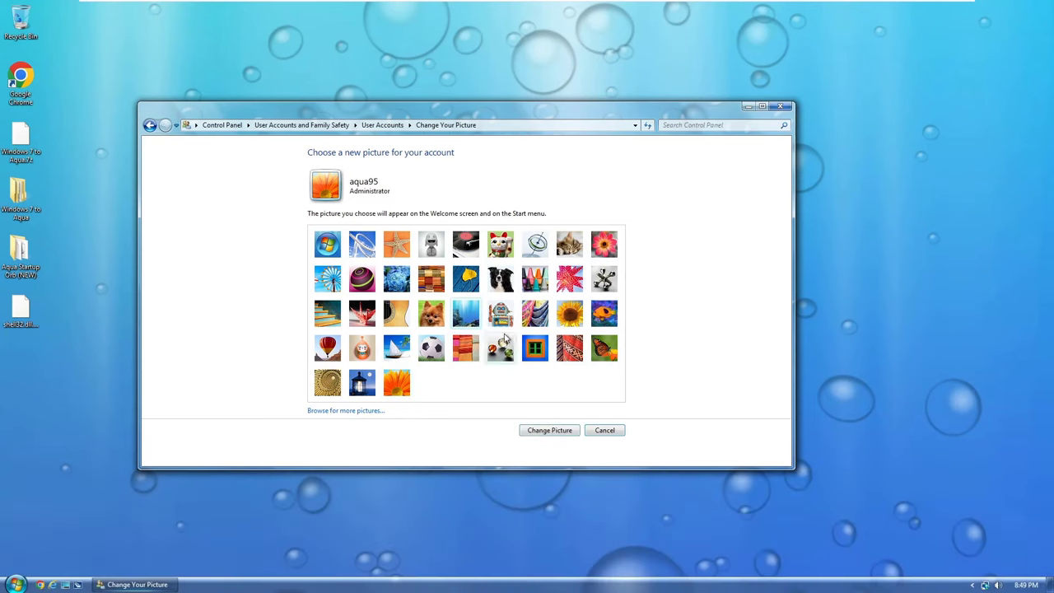
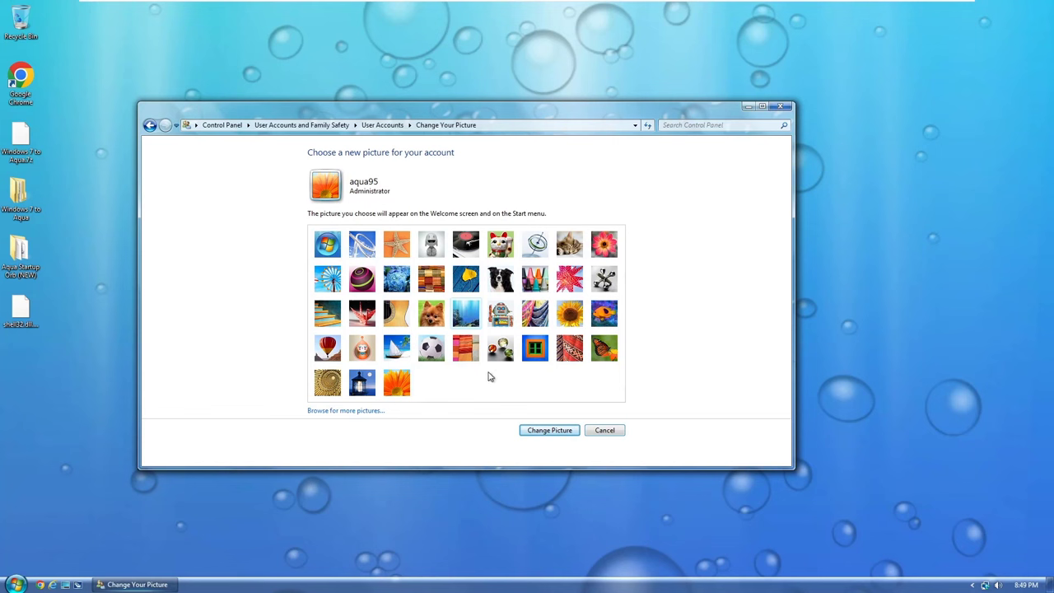
{"action": "left_click", "coordinate": [550, 431]}
{"action": "left_click", "coordinate": [15, 584]}
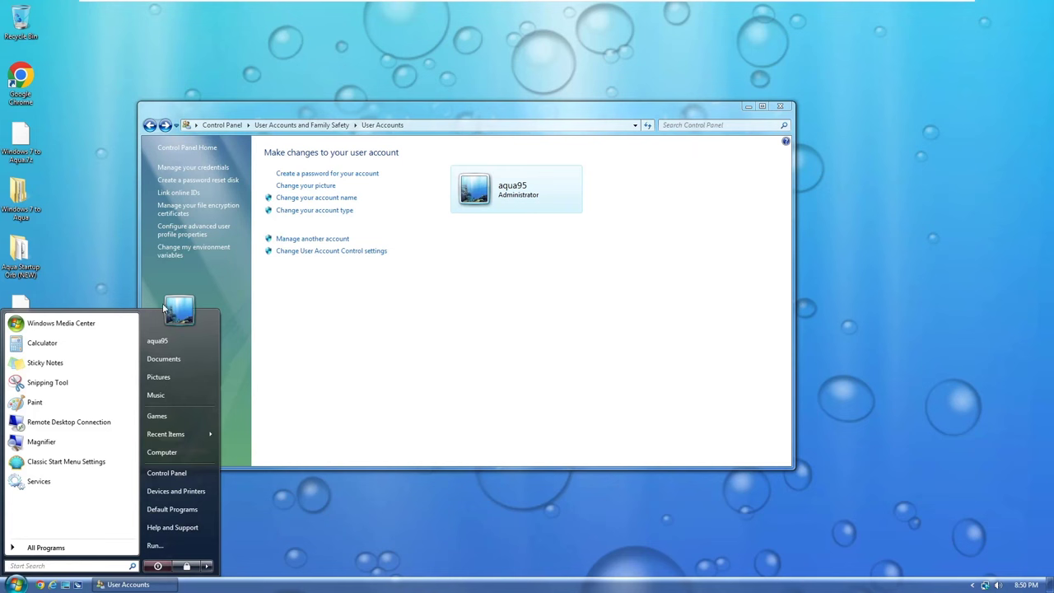
{"action": "left_click", "coordinate": [463, 346]}
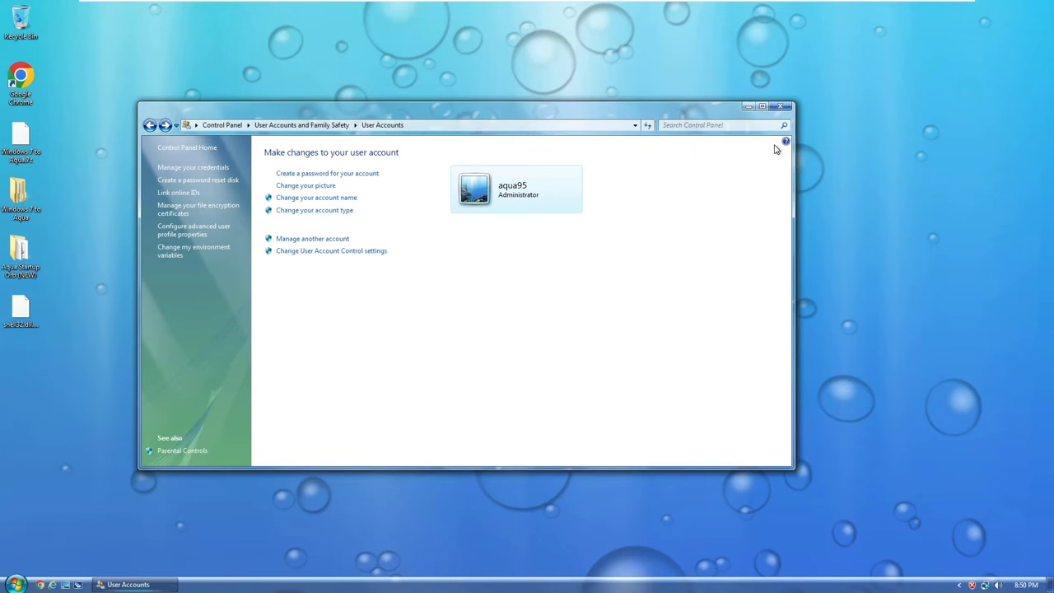
{"action": "left_click", "coordinate": [779, 108]}
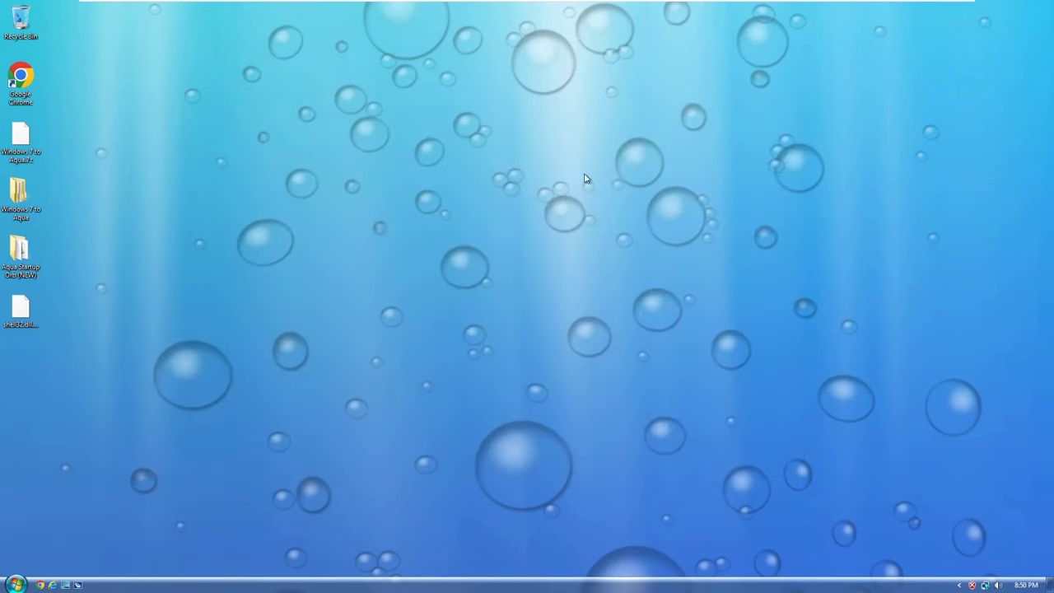
Open the Sample Pictures folder in the Windows 7 to Aqua pack and copy all of its pictures.
{"action": "double_click", "coordinate": [37, 208]}
{"action": "double_click", "coordinate": [412, 257]}
{"action": "double_click", "coordinate": [411, 252]}
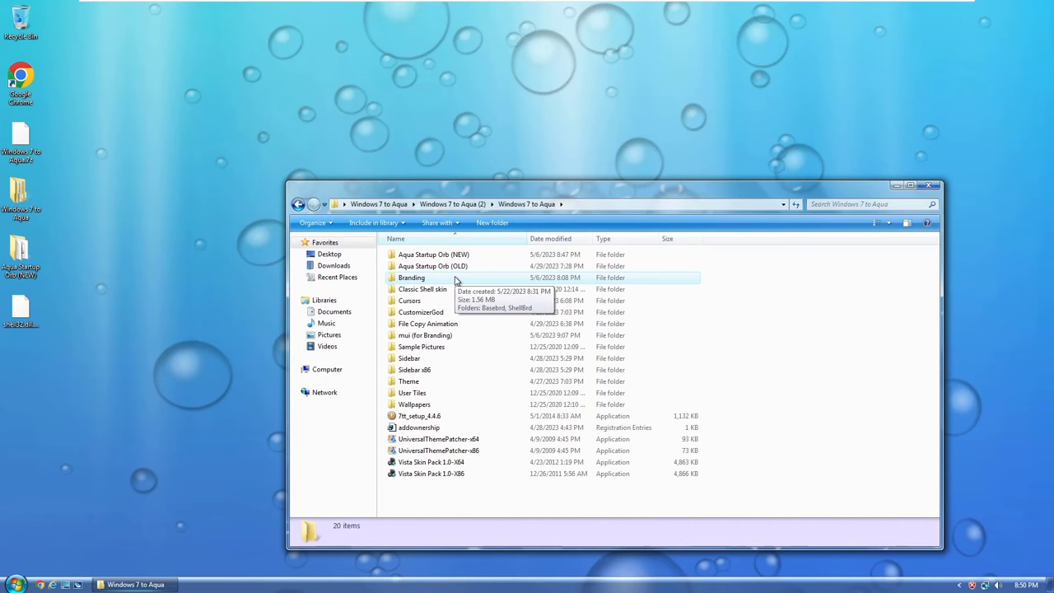
{"action": "double_click", "coordinate": [451, 347]}
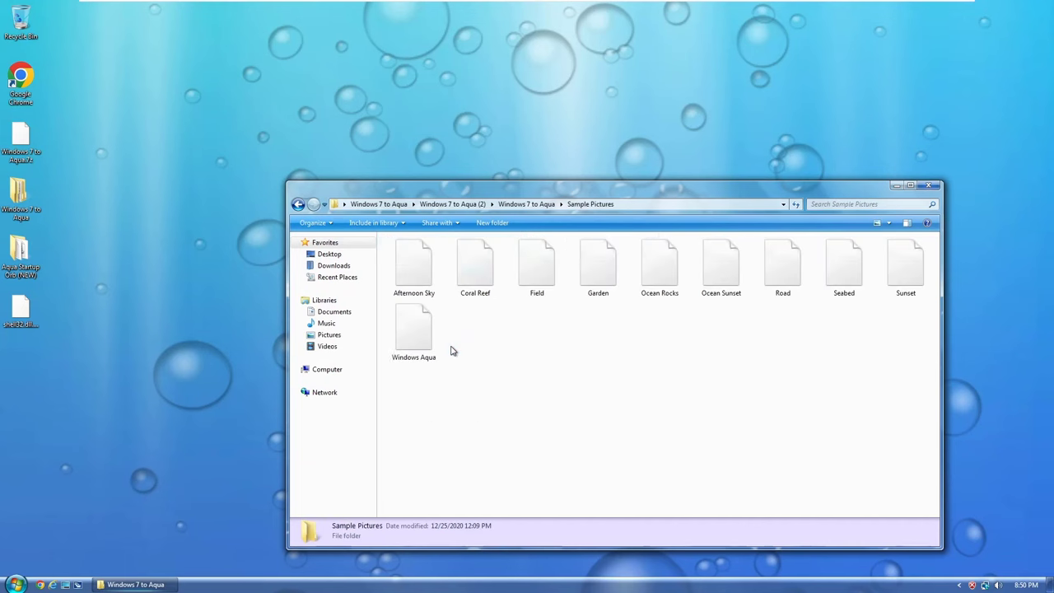
{"action": "left_click_drag", "start_coordinate": [395, 408], "coordinate": [903, 265]}
{"action": "right_click", "coordinate": [900, 263]}
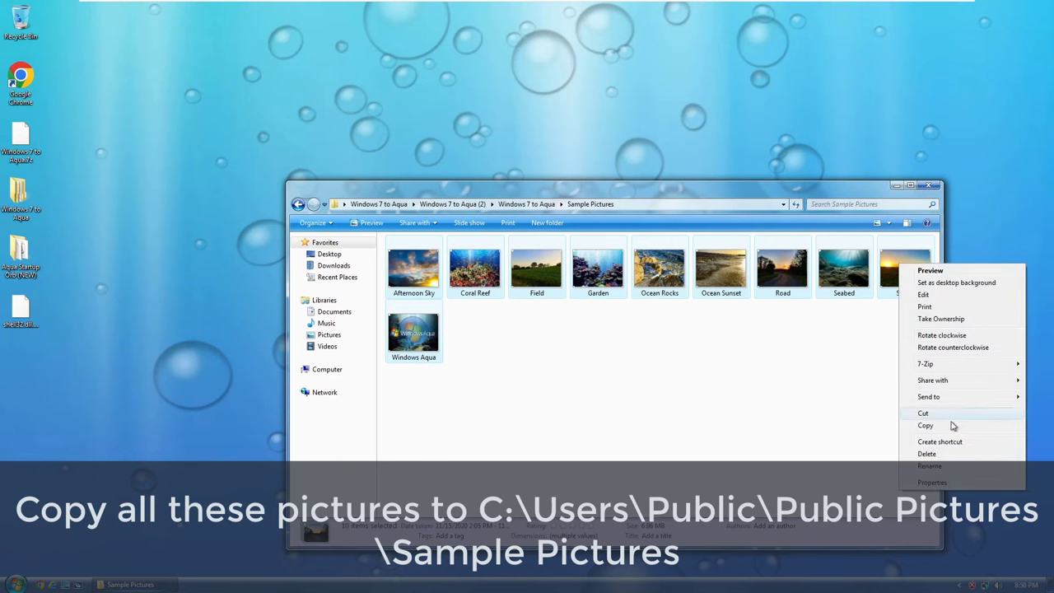
{"action": "left_click", "coordinate": [948, 425]}
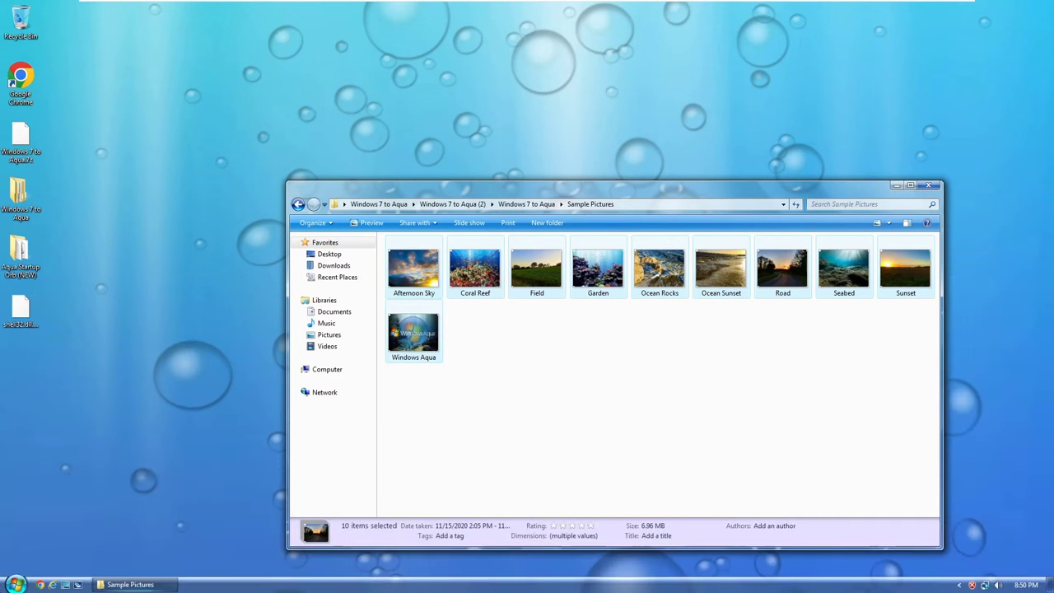
Paste the copied pictures into C:\Users\Public\Public Pictures\Sample Pictures and close the open folder windows.
{"action": "key", "text": "super"}
{"action": "left_click", "coordinate": [189, 489]}
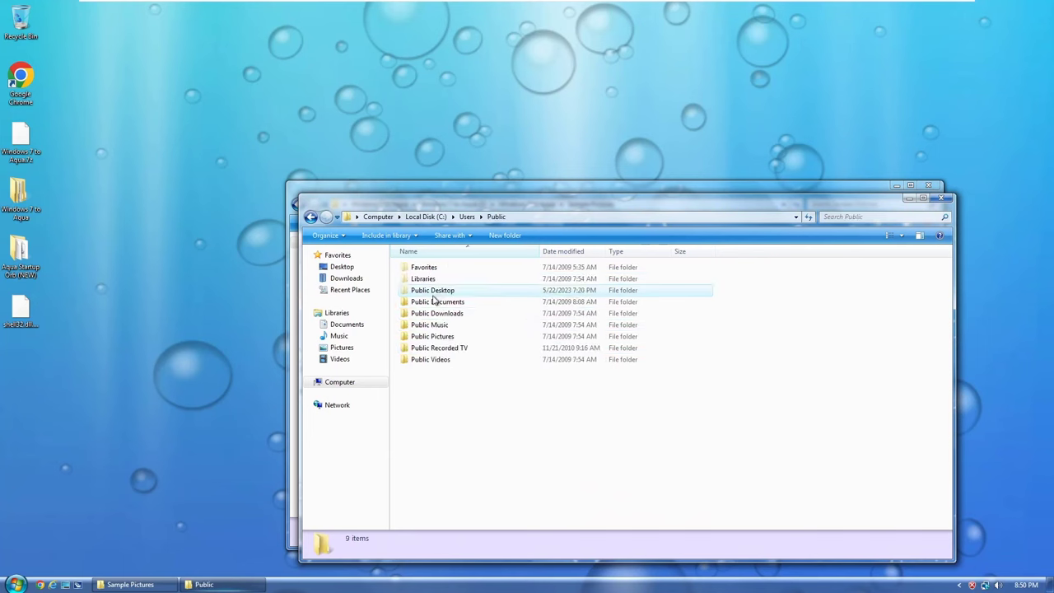
{"action": "double_click", "coordinate": [445, 337]}
{"action": "double_click", "coordinate": [425, 281]}
{"action": "right_click", "coordinate": [442, 360]}
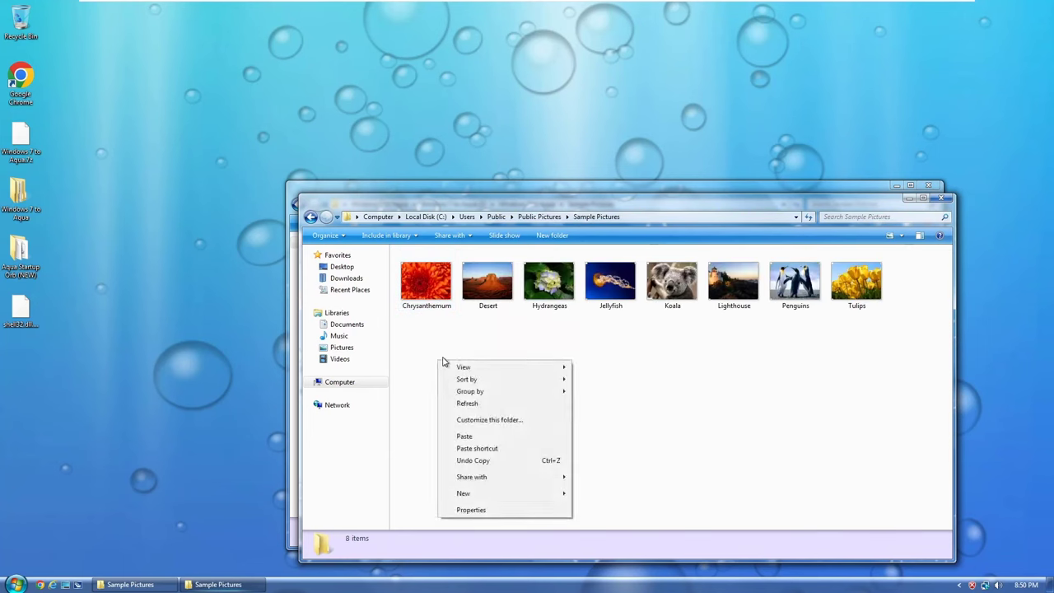
{"action": "left_click", "coordinate": [482, 436]}
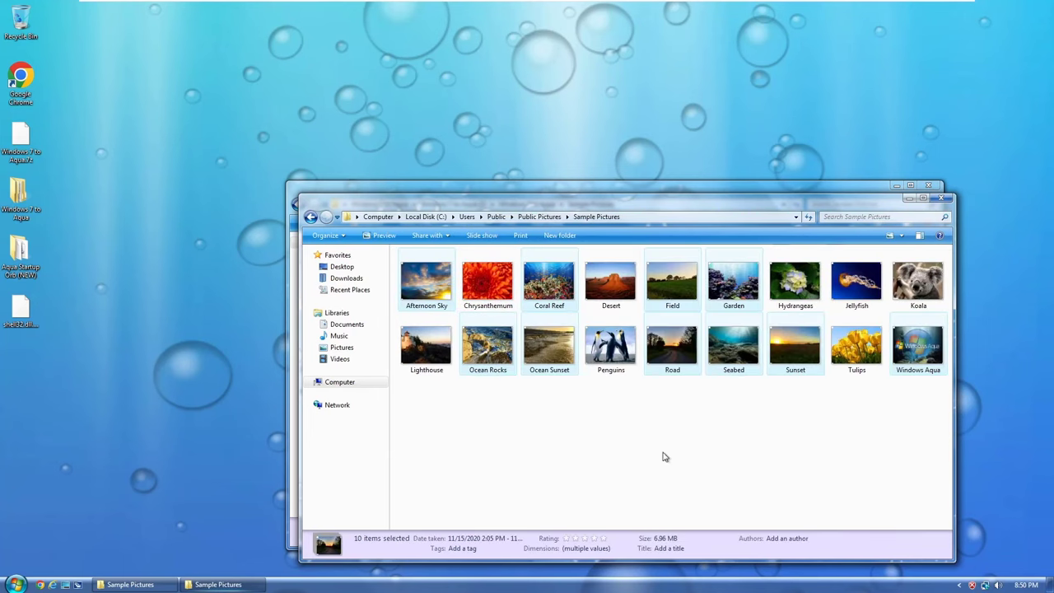
{"action": "left_click", "coordinate": [677, 476]}
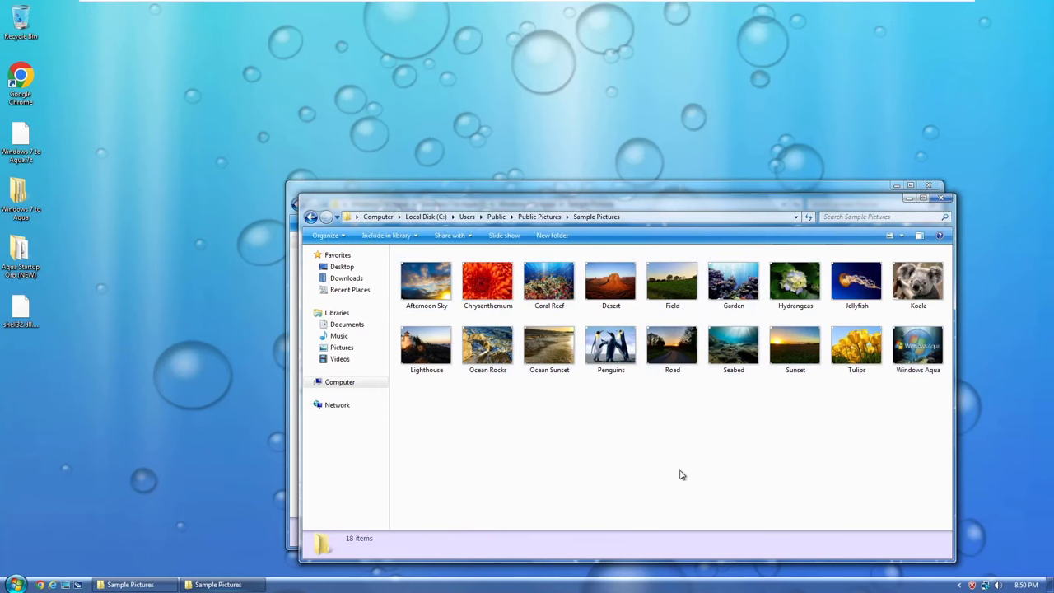
{"action": "left_click", "coordinate": [947, 199]}
{"action": "left_click", "coordinate": [940, 190]}
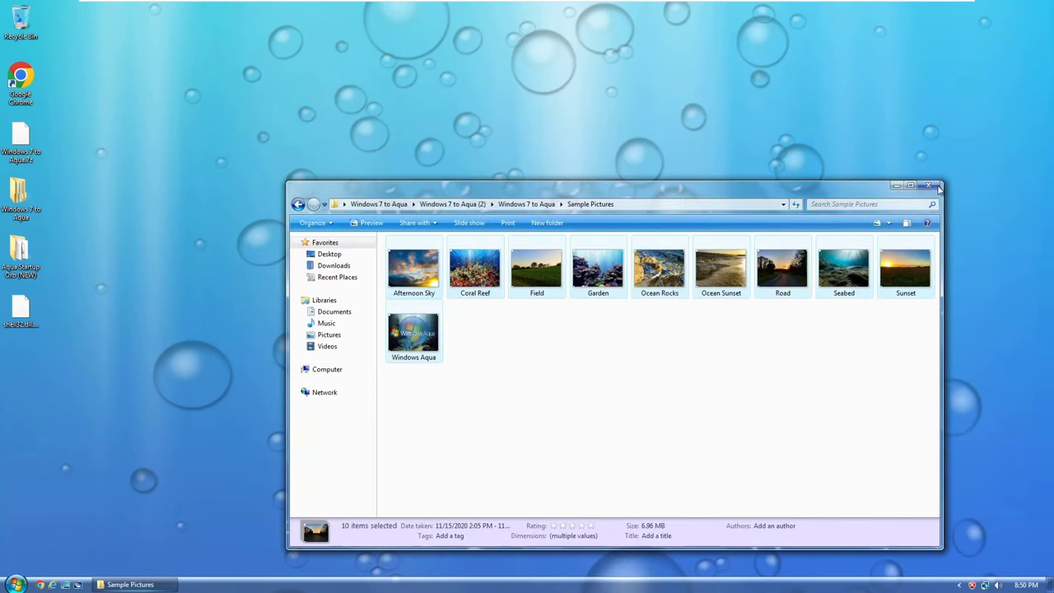
Launch CustomizerGod from the Aqua pack's CustomizerGod folder and place its window beside the folder contents.
{"action": "double_click", "coordinate": [18, 195]}
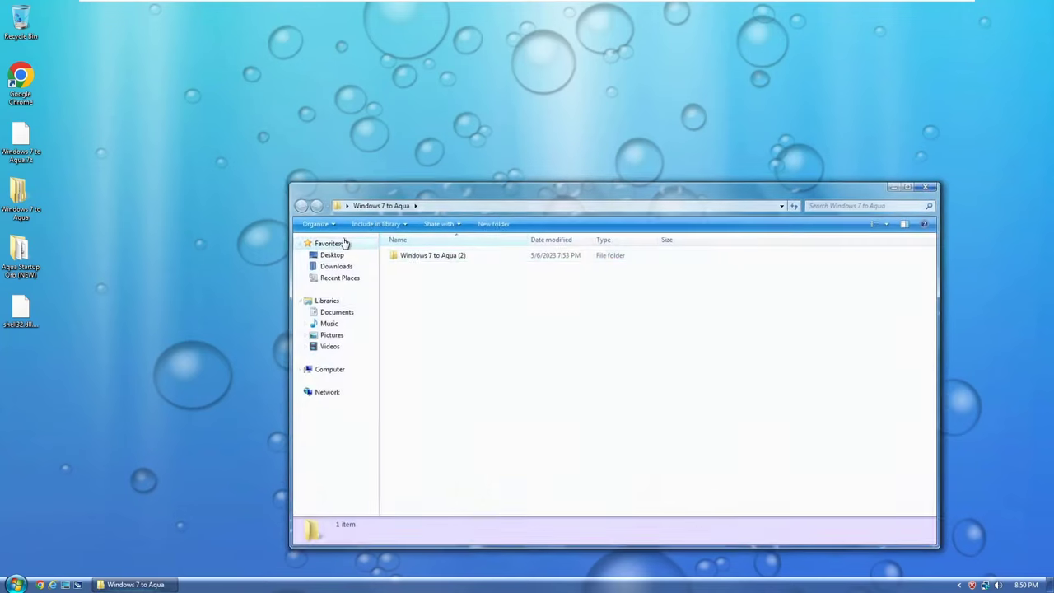
{"action": "double_click", "coordinate": [411, 254]}
{"action": "double_click", "coordinate": [411, 254]}
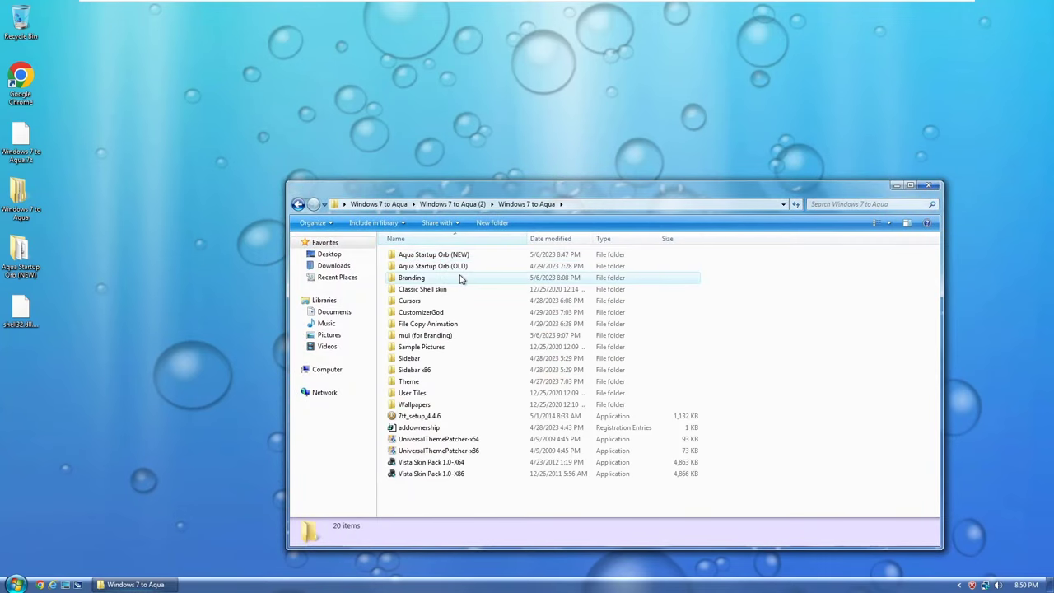
{"action": "double_click", "coordinate": [460, 317]}
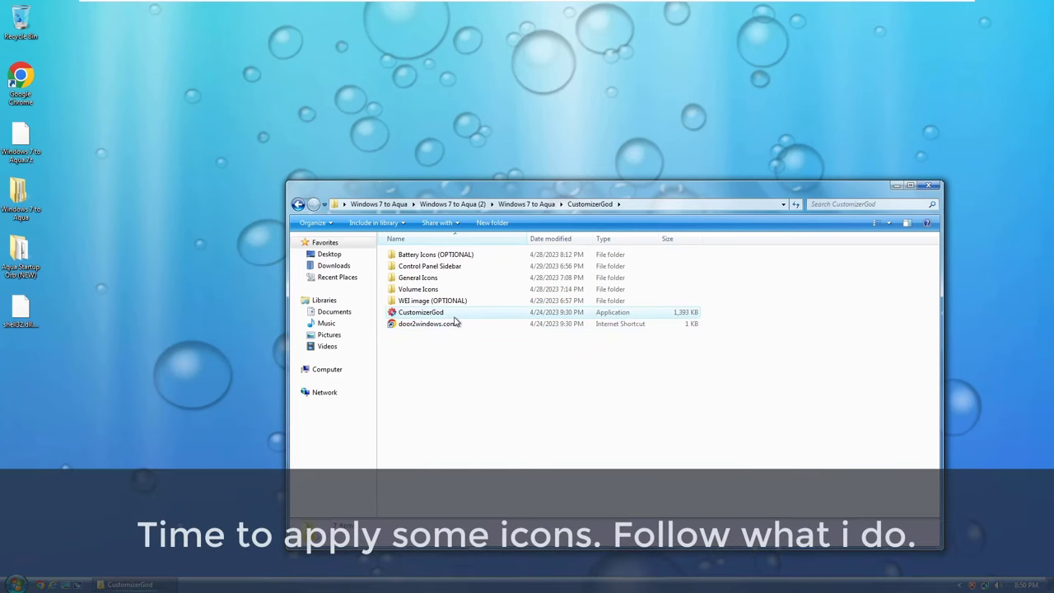
{"action": "double_click", "coordinate": [453, 317]}
{"action": "left_click", "coordinate": [572, 388]}
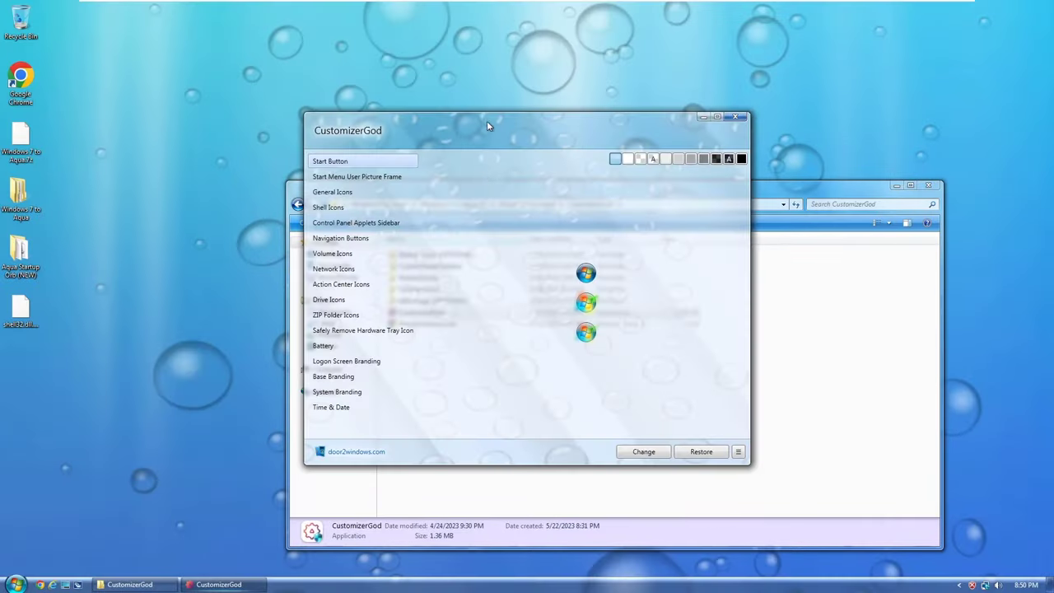
{"action": "left_click_drag", "start_coordinate": [486, 120], "coordinate": [701, 149]}
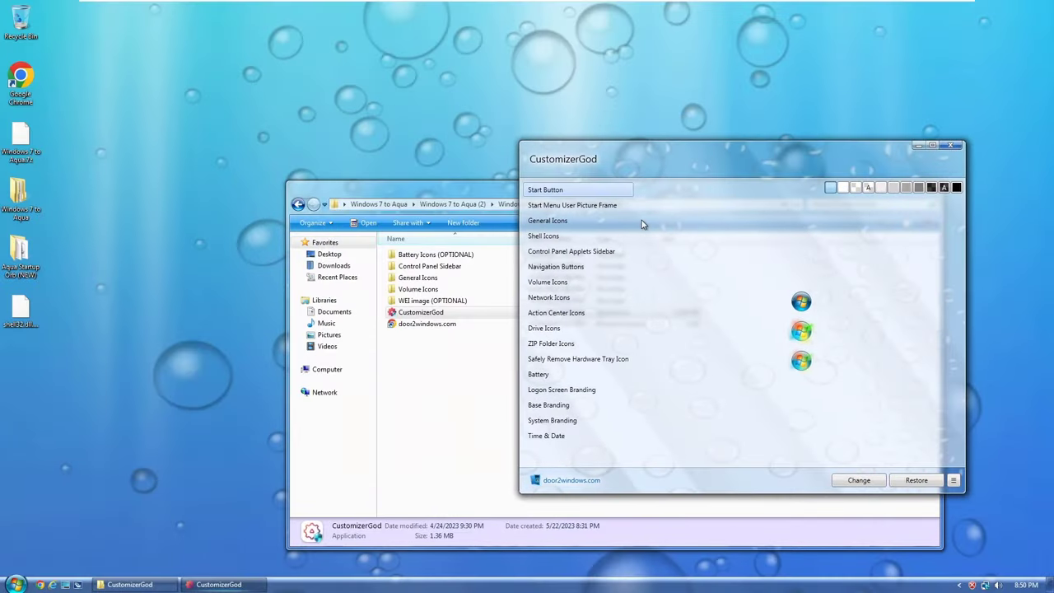
Start changing the Control Panel Applets Sidebar image and browse to the pack's CustomizerGod\Control Panel Sidebar folder.
{"action": "left_click", "coordinate": [591, 251]}
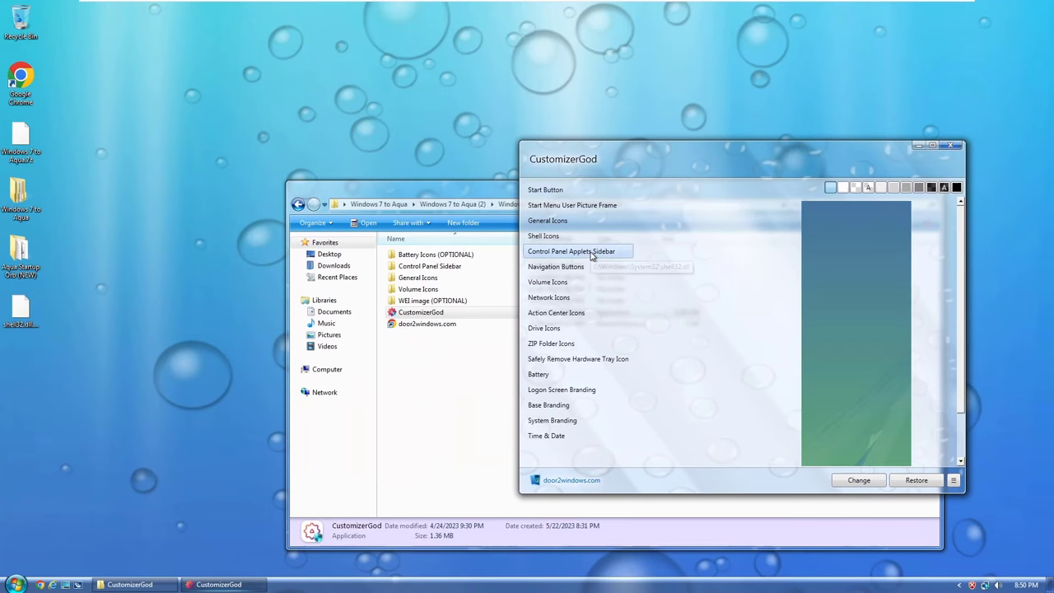
{"action": "left_click", "coordinate": [856, 480]}
{"action": "left_click", "coordinate": [562, 225]}
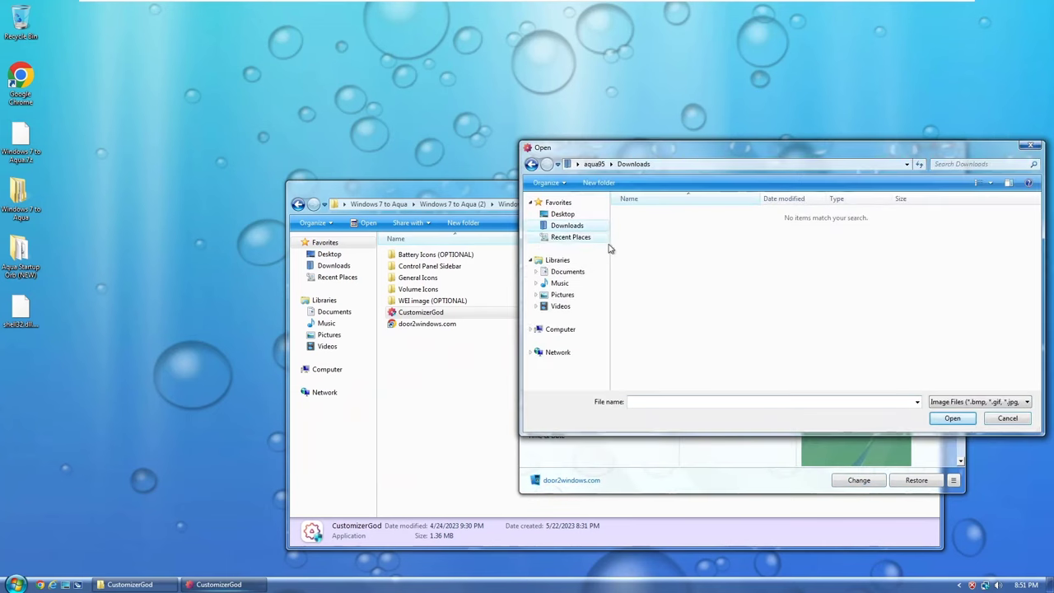
{"action": "left_click", "coordinate": [562, 214]}
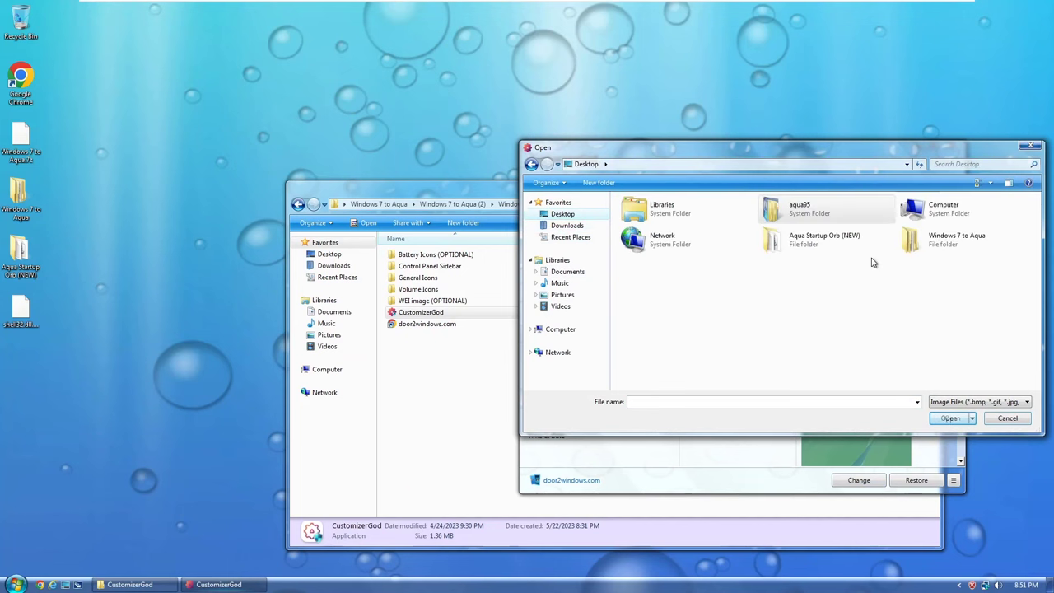
{"action": "double_click", "coordinate": [933, 251]}
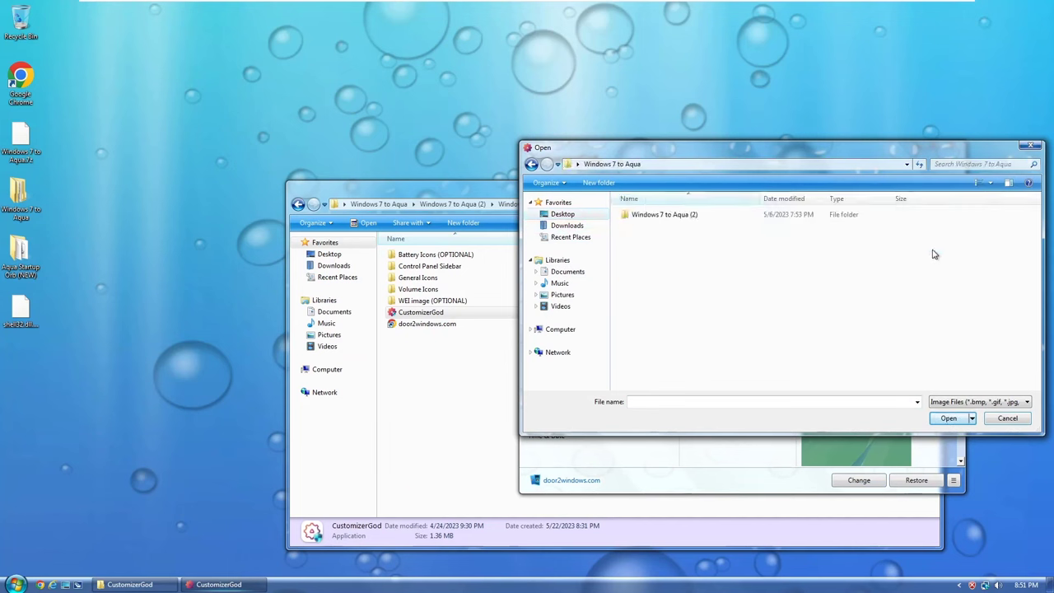
{"action": "double_click", "coordinate": [694, 219]}
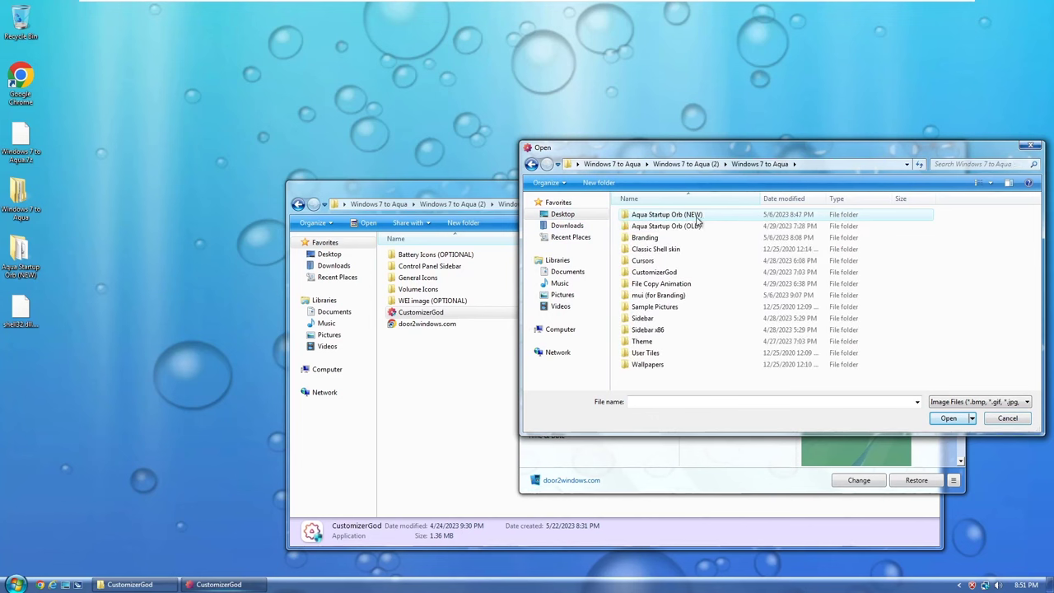
{"action": "double_click", "coordinate": [673, 273]}
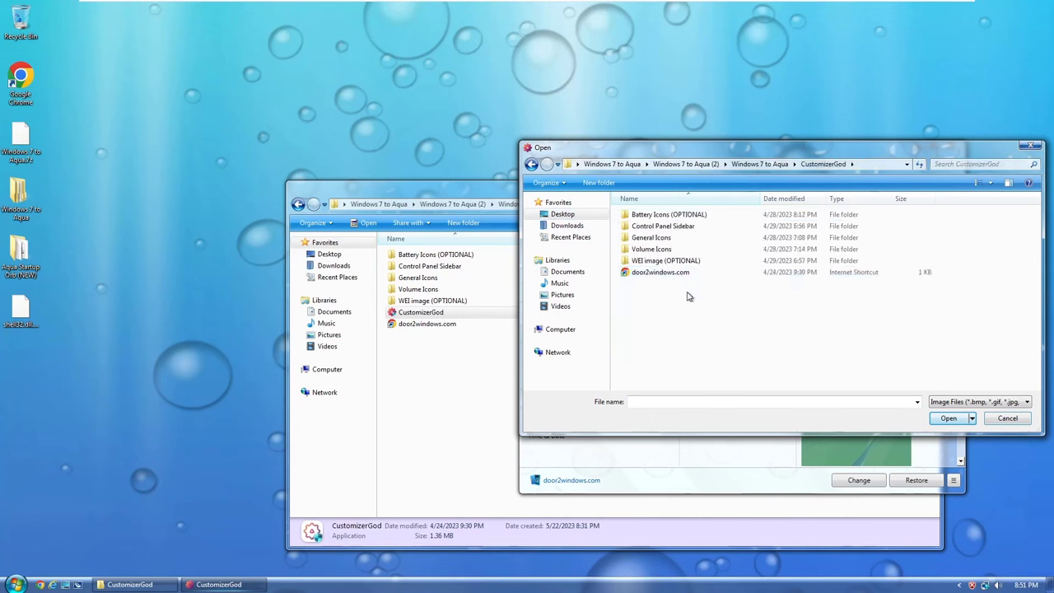
{"action": "double_click", "coordinate": [695, 227]}
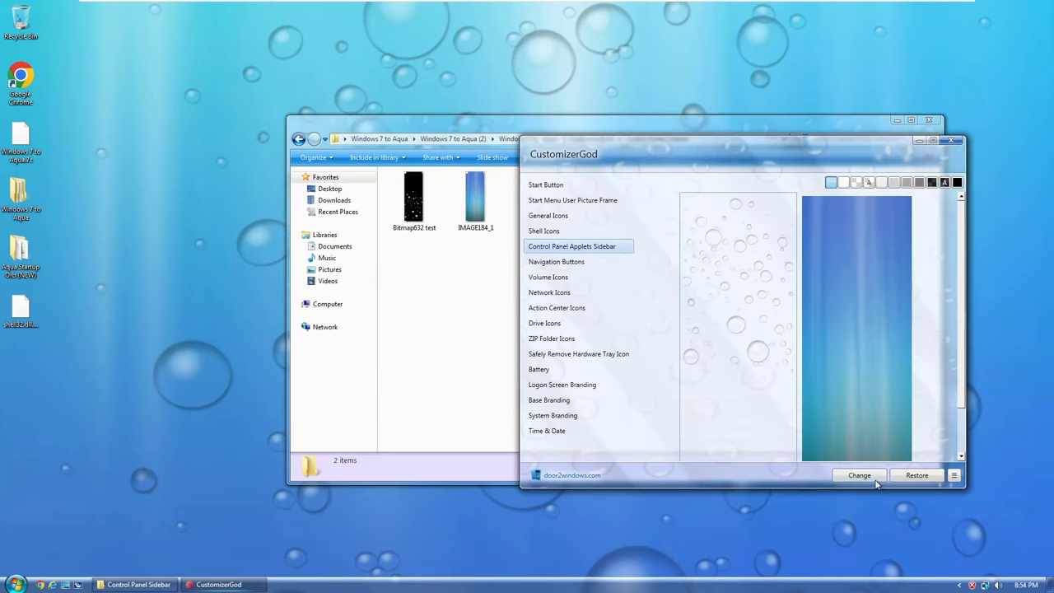
Replace the bubble overlay image of the Control Panel Applets Sidebar with Bitmap632 test.
{"action": "left_click", "coordinate": [859, 475]}
{"action": "left_click", "coordinate": [642, 202]}
{"action": "double_click", "coordinate": [642, 202]}
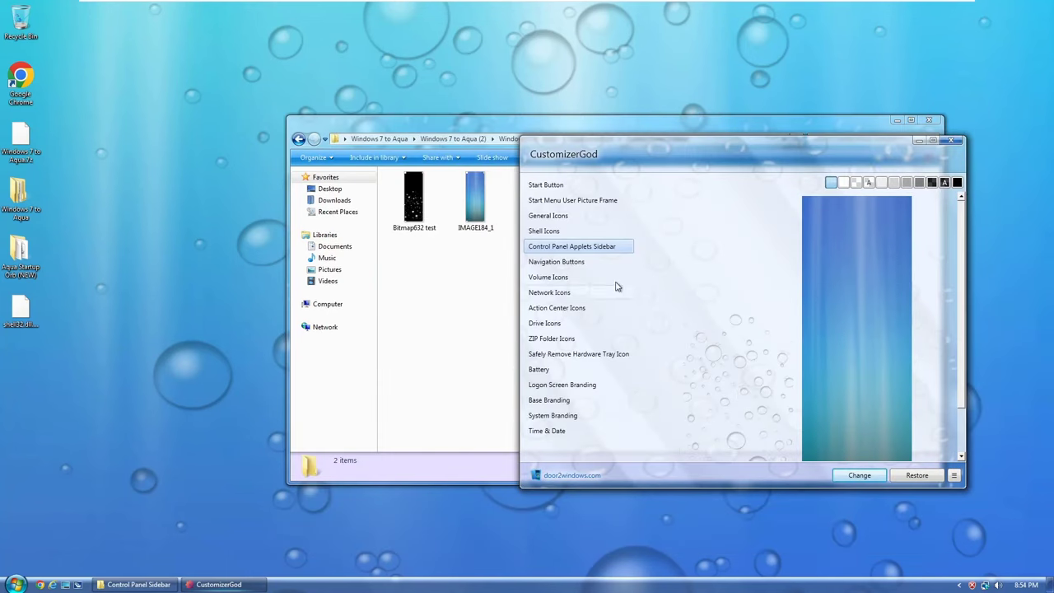
Return the folder window to the pack's CustomizerGod folder and switch back to the CustomizerGod program.
{"action": "left_click", "coordinate": [508, 139]}
{"action": "left_click", "coordinate": [219, 584]}
{"action": "right_click", "coordinate": [699, 238]}
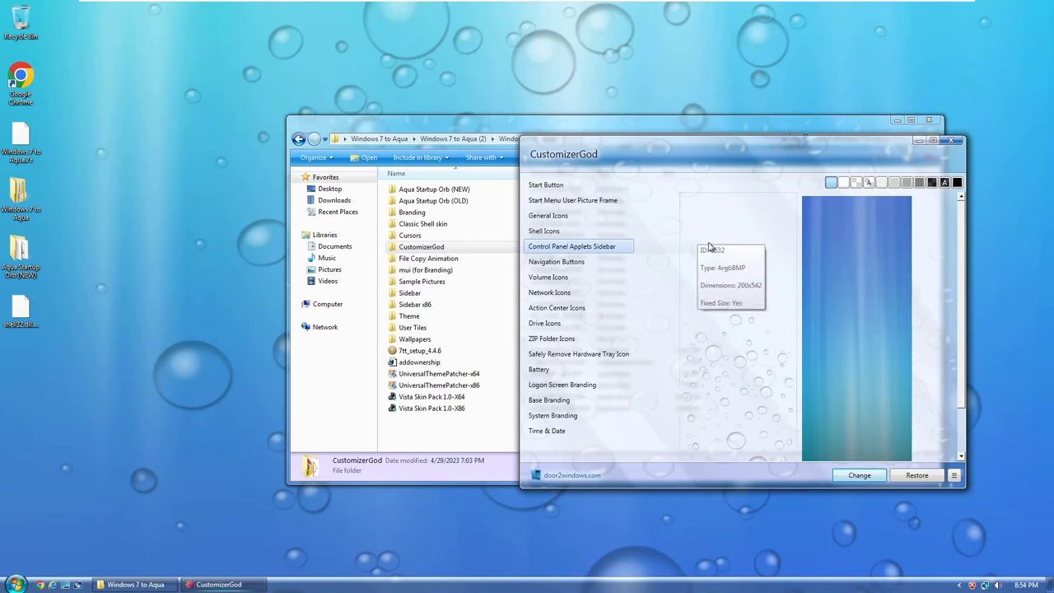
{"action": "left_click", "coordinate": [718, 295]}
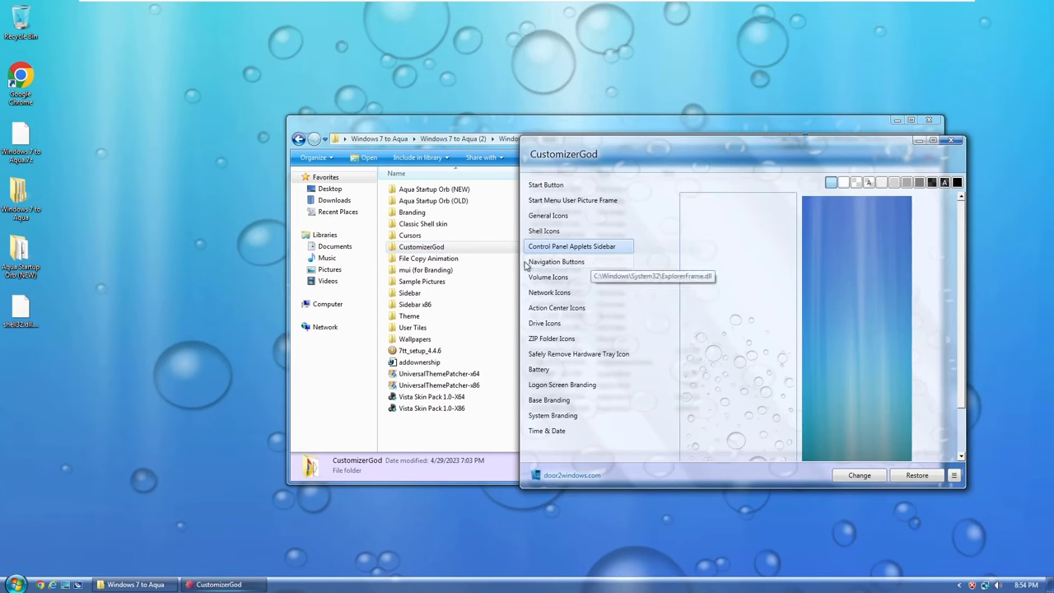
{"action": "double_click", "coordinate": [421, 246]}
{"action": "left_click", "coordinate": [218, 584]}
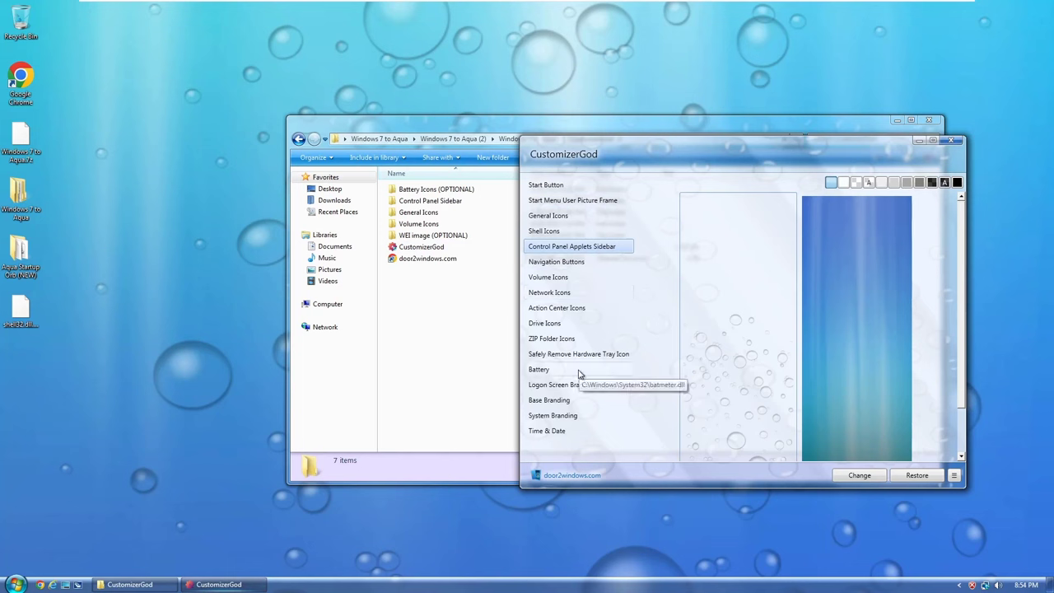
Select all the volume icons, Mute through Error, and replace them in CustomizerGod.
{"action": "left_click", "coordinate": [572, 280]}
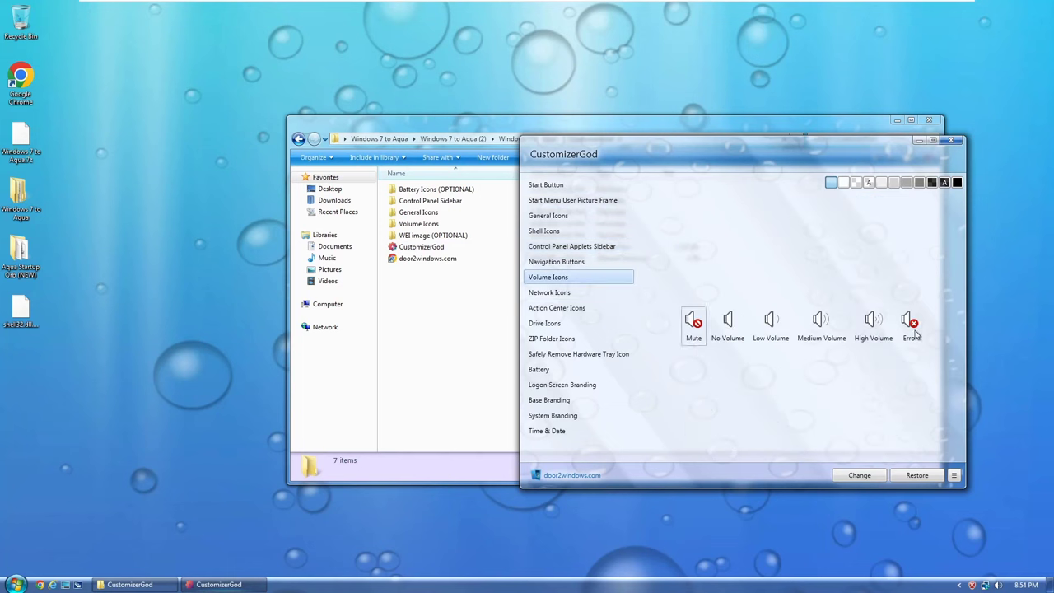
{"action": "key", "text": "ctrl+a"}
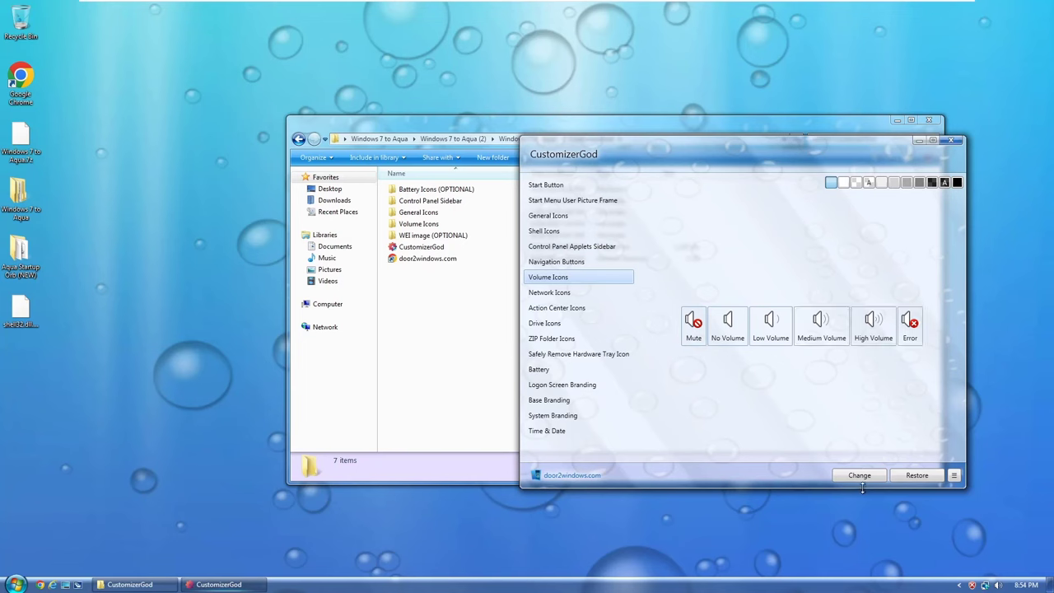
{"action": "left_click", "coordinate": [859, 475]}
{"action": "left_click", "coordinate": [948, 413]}
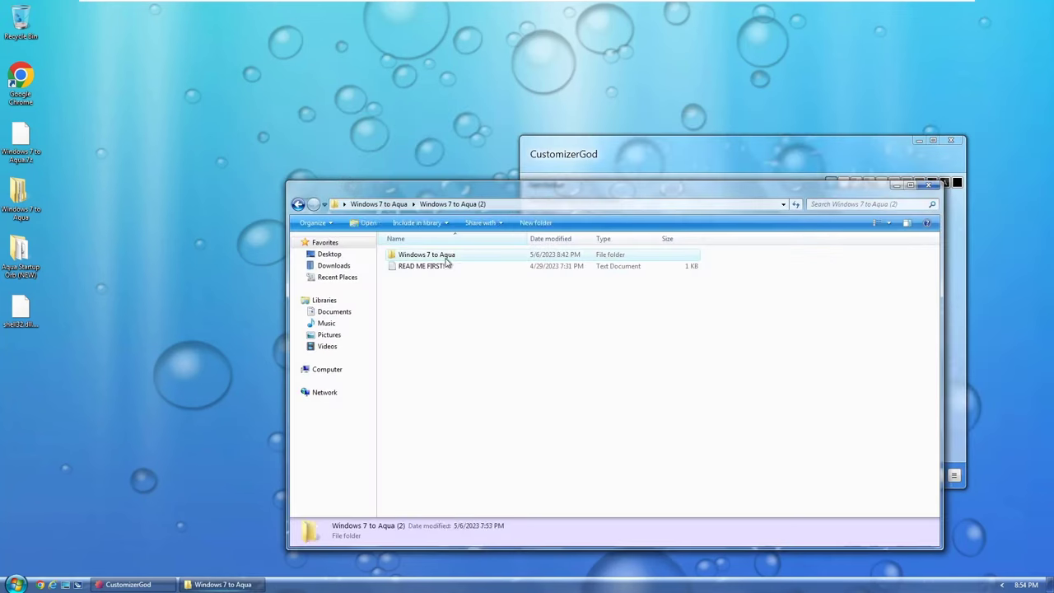
Open the pack's CustomizerGod folder, then switch back to the CustomizerGod program and show the General Icons.
{"action": "double_click", "coordinate": [436, 255]}
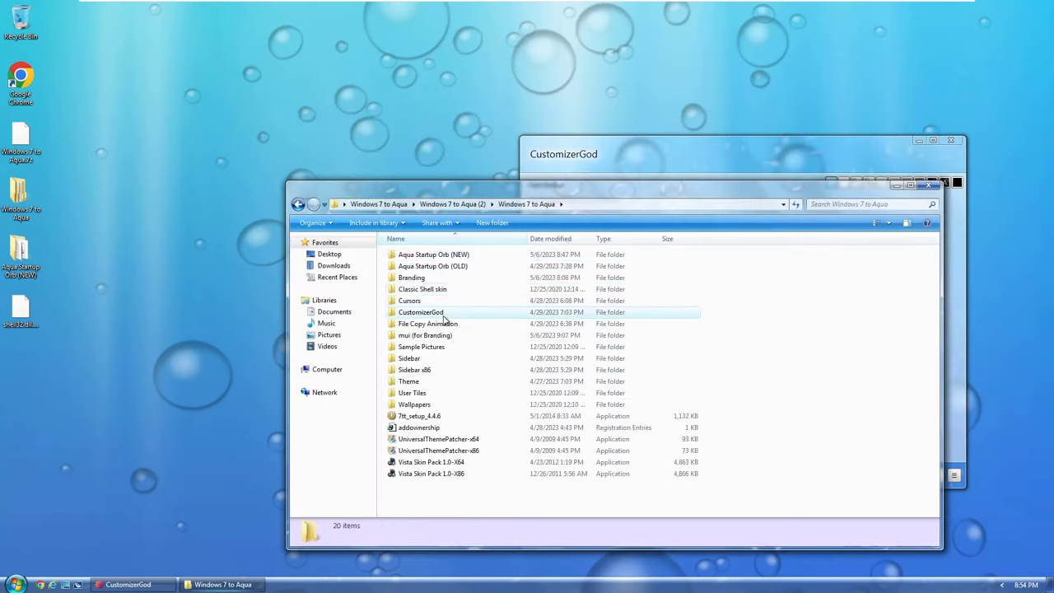
{"action": "double_click", "coordinate": [437, 308]}
{"action": "left_click", "coordinate": [661, 299]}
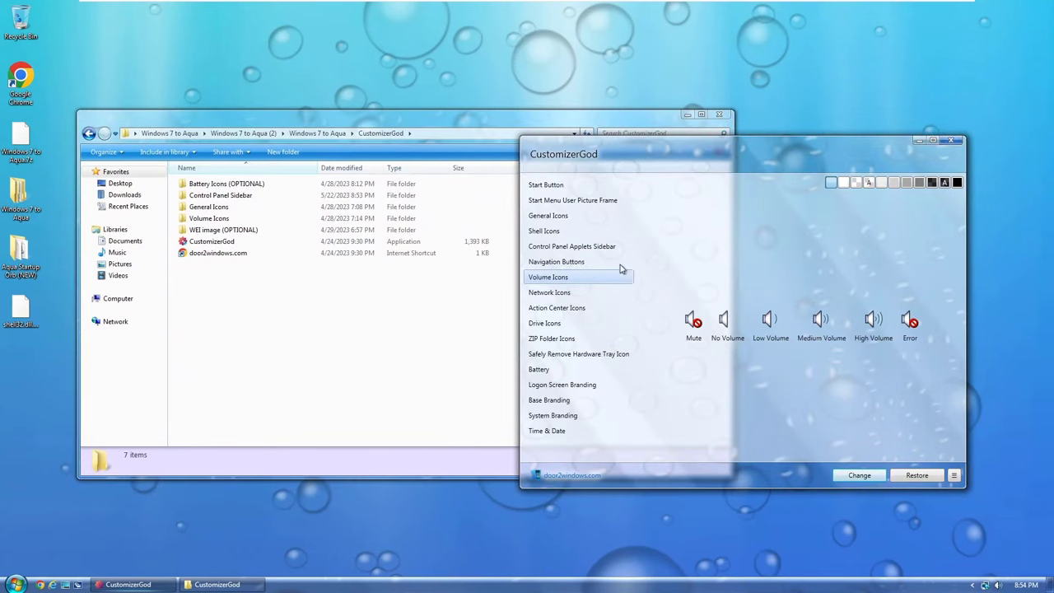
{"action": "left_click", "coordinate": [547, 215]}
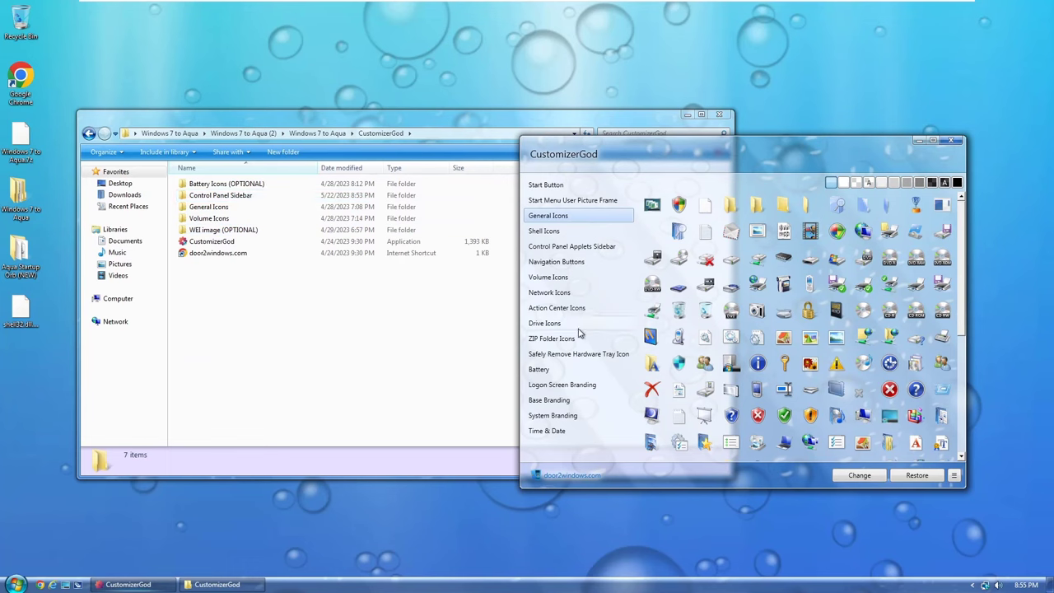
Replace the small battery icon strip under Battery with #303 from the pack's Battery Icons (OPTIONAL) folder.
{"action": "left_click", "coordinate": [565, 372]}
{"action": "left_click", "coordinate": [766, 305]}
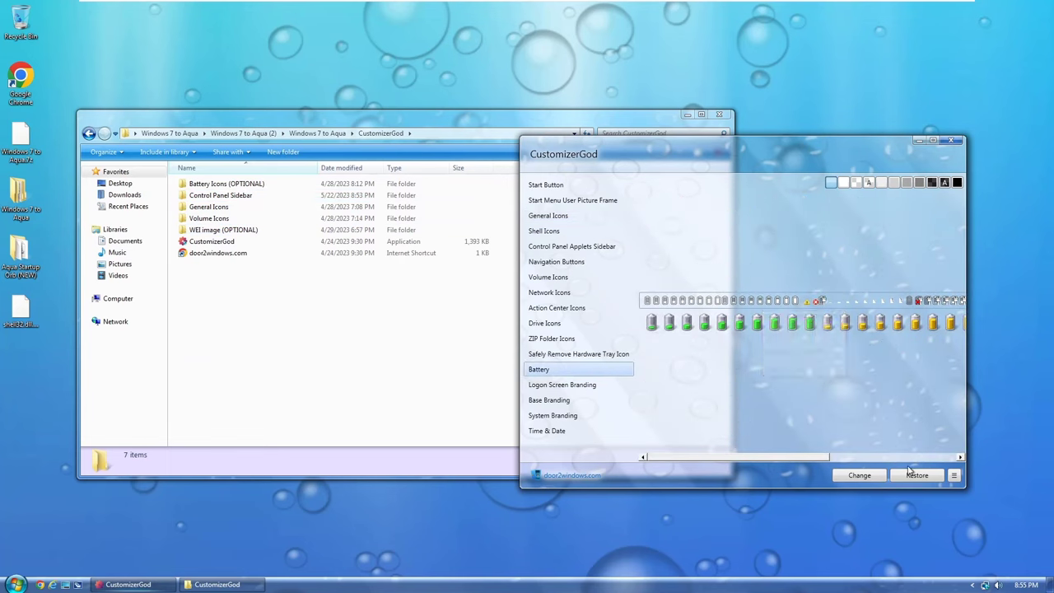
{"action": "left_click", "coordinate": [859, 475]}
{"action": "left_click", "coordinate": [754, 159]}
{"action": "double_click", "coordinate": [665, 233]}
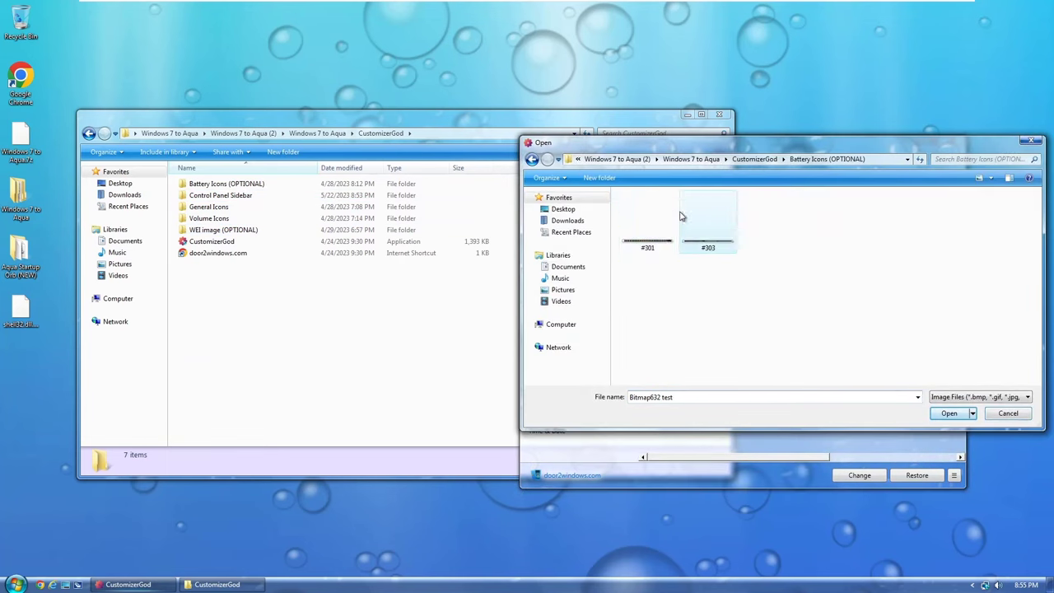
{"action": "left_click", "coordinate": [706, 234]}
{"action": "double_click", "coordinate": [706, 235]}
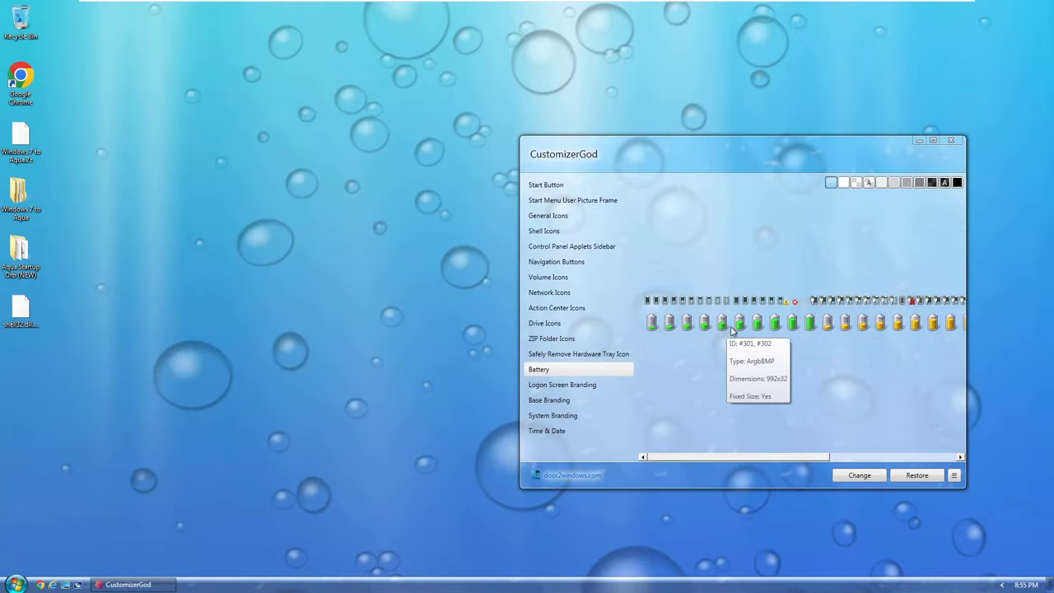
Reopen the Windows 7 to Aqua folder from the desktop and go to the images in CustomizerGod\WEI image (OPTIONAL).
{"action": "double_click", "coordinate": [19, 198]}
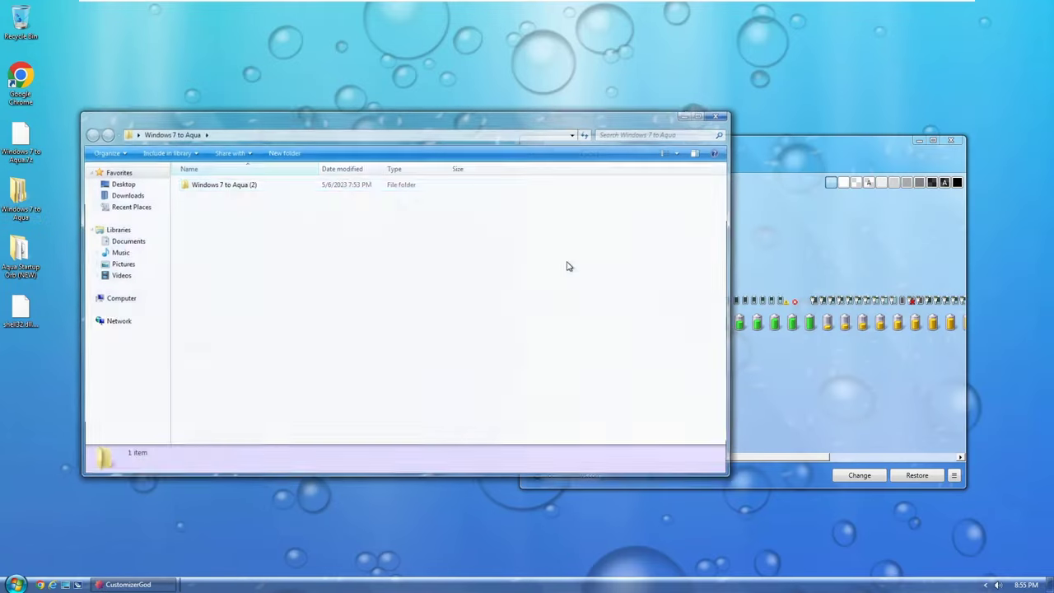
{"action": "left_click", "coordinate": [247, 182]}
{"action": "double_click", "coordinate": [239, 185]}
{"action": "double_click", "coordinate": [239, 186]}
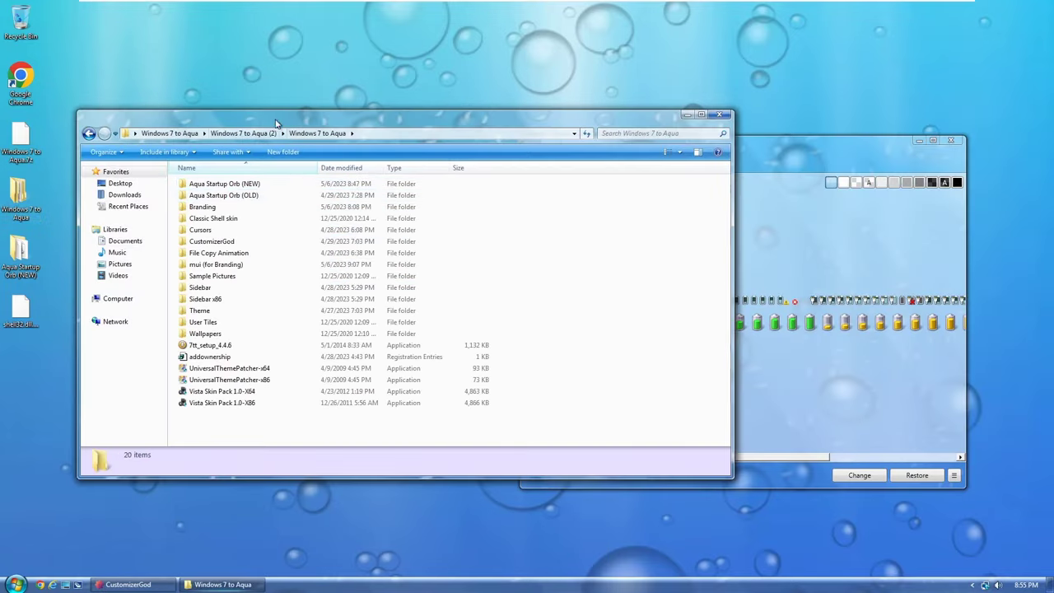
{"action": "double_click", "coordinate": [230, 242]}
{"action": "double_click", "coordinate": [237, 229]}
{"action": "left_click_drag", "start_coordinate": [205, 238], "coordinate": [452, 208]}
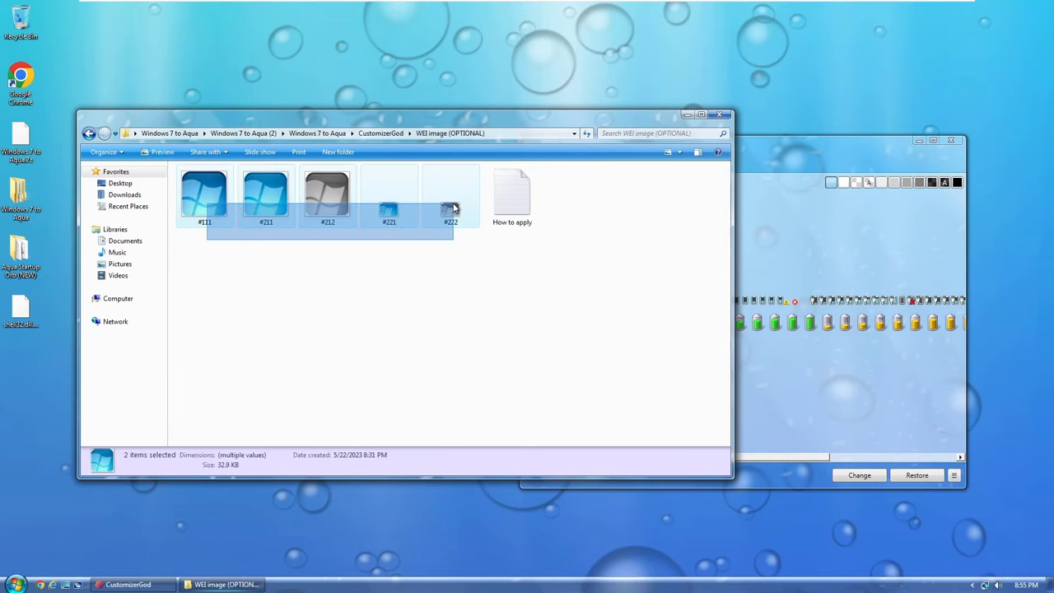
Open the How to apply text file and read the instructions for the WEI images.
{"action": "double_click", "coordinate": [512, 210]}
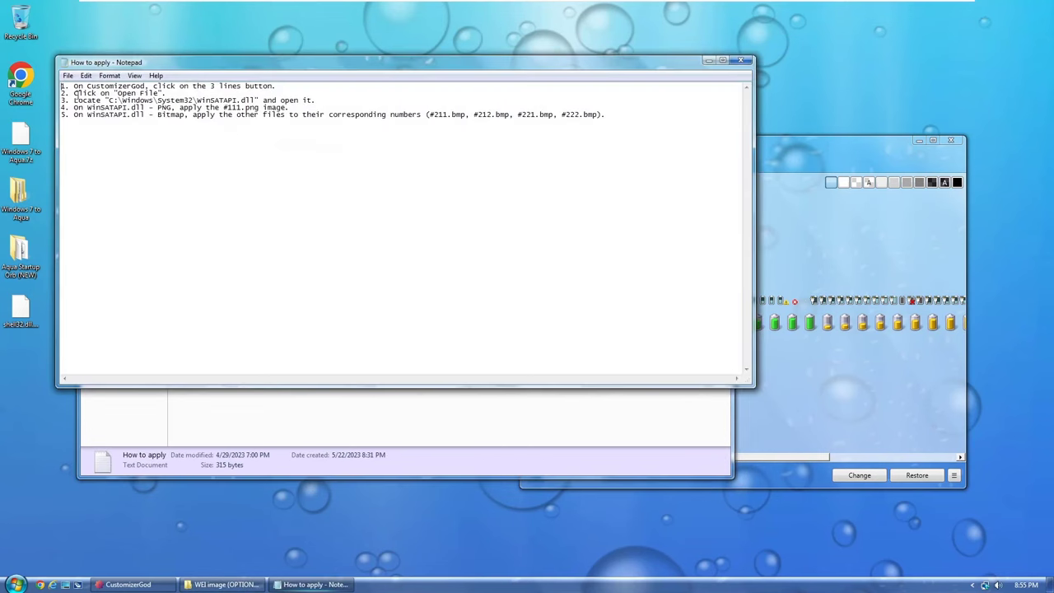
{"action": "left_click_drag", "start_coordinate": [63, 85], "coordinate": [625, 129]}
{"action": "left_click", "coordinate": [618, 130]}
Start opening a custom file in CustomizerGod and browse to C:\Windows\System32.
{"action": "left_click", "coordinate": [805, 174]}
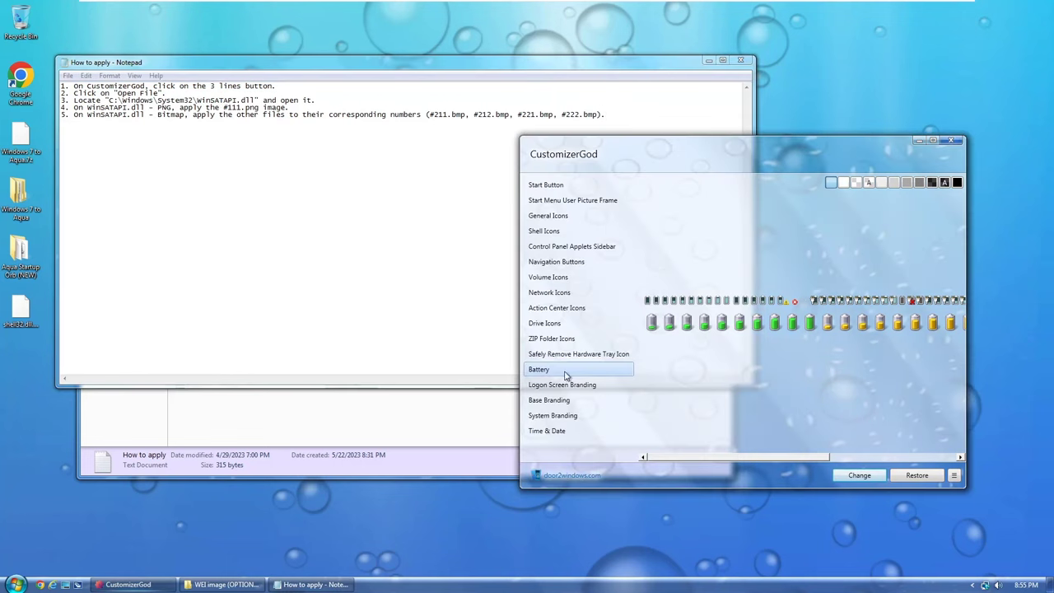
{"action": "left_click", "coordinate": [954, 475]}
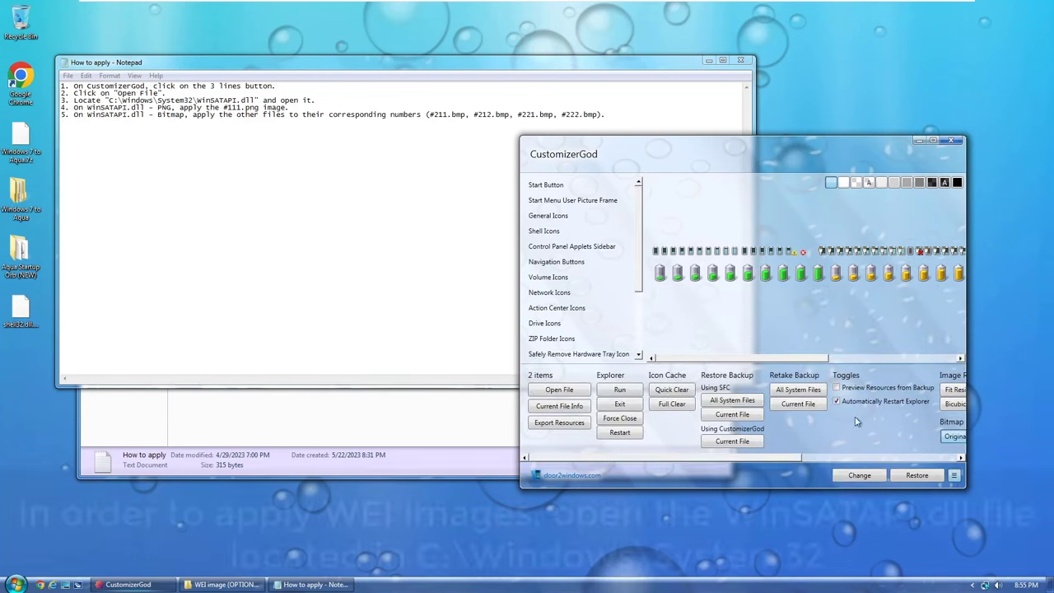
{"action": "left_click", "coordinate": [578, 395]}
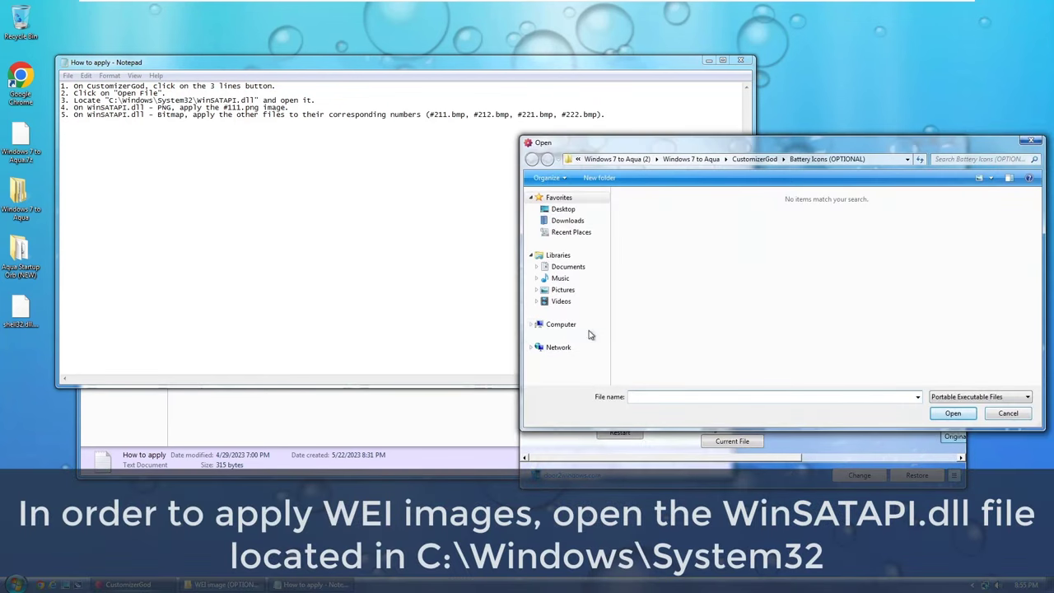
{"action": "left_click", "coordinate": [566, 328]}
{"action": "double_click", "coordinate": [719, 233]}
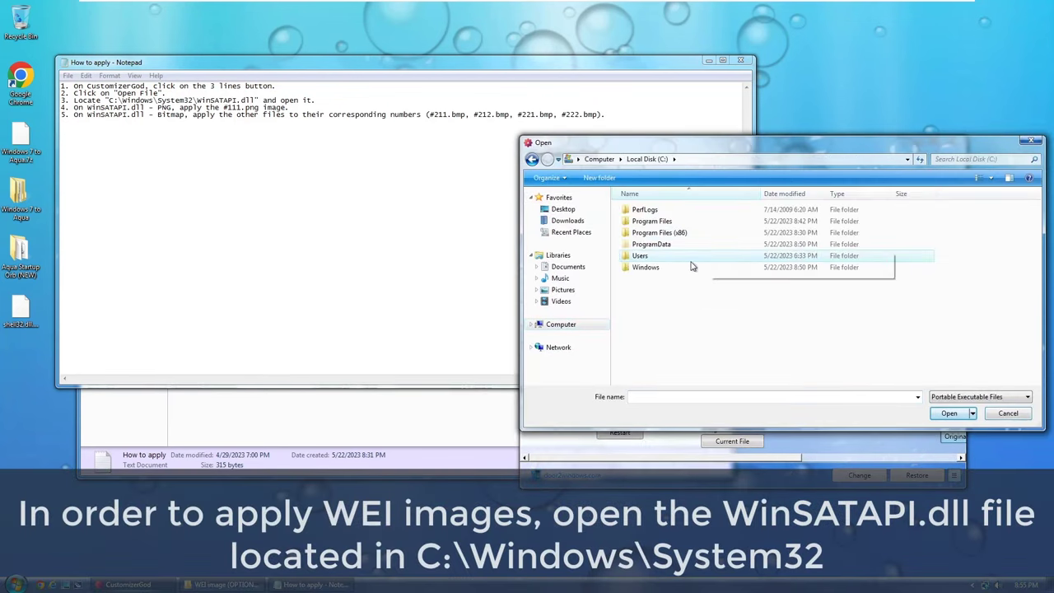
{"action": "double_click", "coordinate": [694, 266]}
{"action": "scroll", "coordinate": [684, 273], "scroll_direction": "down", "scroll_amount": 8}
{"action": "scroll", "coordinate": [684, 272], "scroll_direction": "down", "scroll_amount": 3}
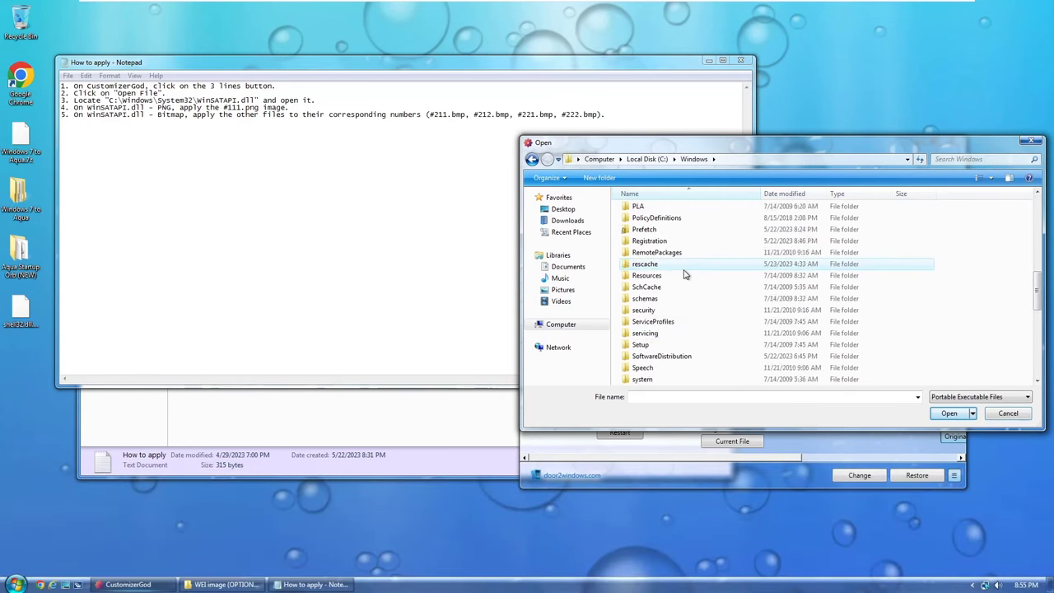
{"action": "double_click", "coordinate": [683, 358]}
Locate WinSATAPI.dll in the System32 folder and open it in CustomizerGod.
{"action": "scroll", "coordinate": [704, 323], "scroll_direction": "down", "scroll_amount": 20}
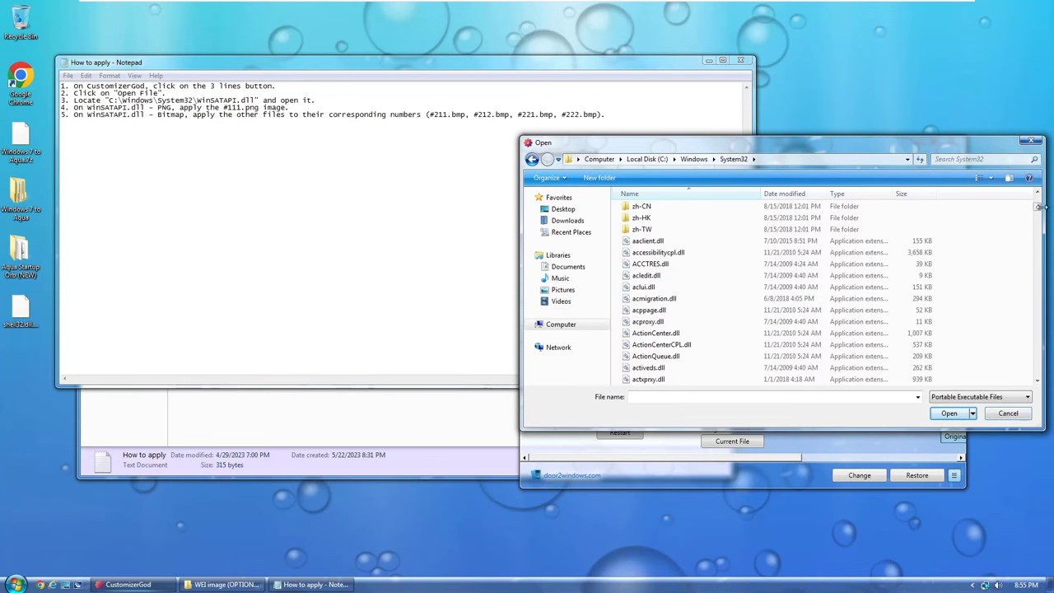
{"action": "left_click_drag", "start_coordinate": [1038, 212], "coordinate": [1031, 358]}
{"action": "scroll", "coordinate": [694, 298], "scroll_direction": "down", "scroll_amount": 10}
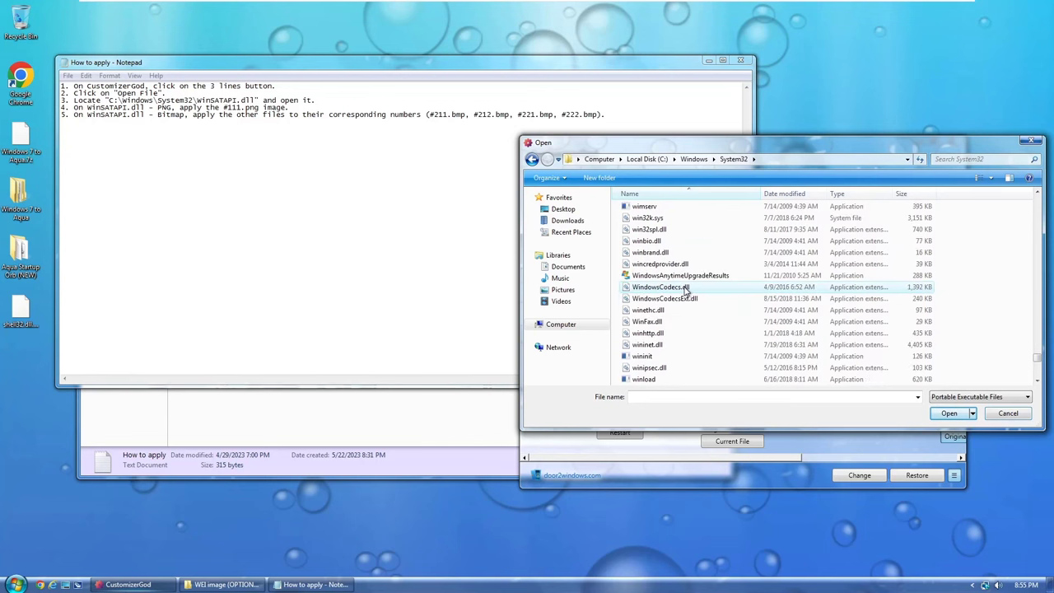
{"action": "scroll", "coordinate": [680, 298], "scroll_direction": "down", "scroll_amount": 6}
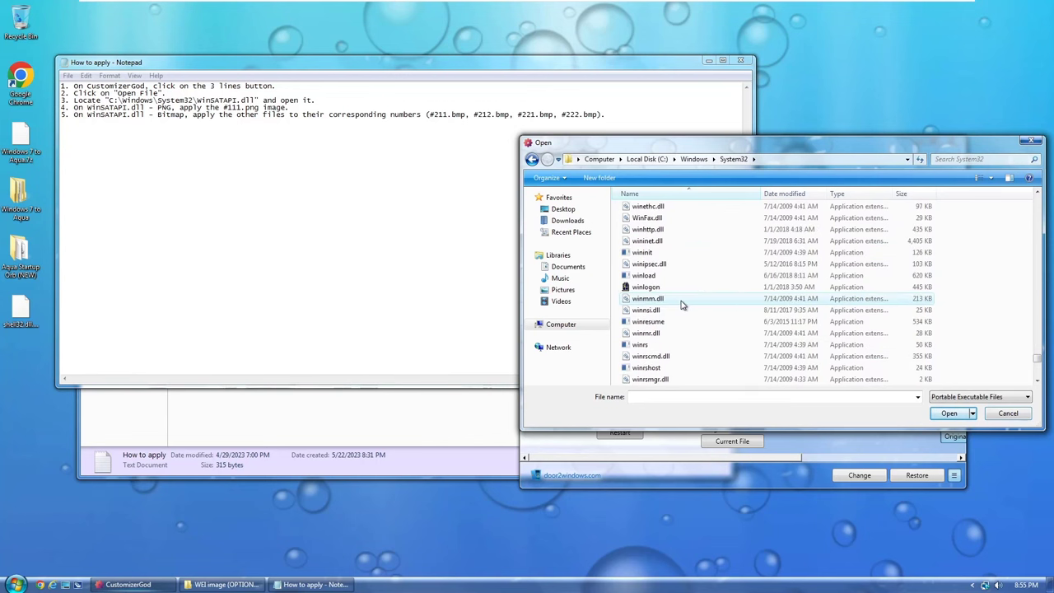
{"action": "left_click", "coordinate": [641, 311]}
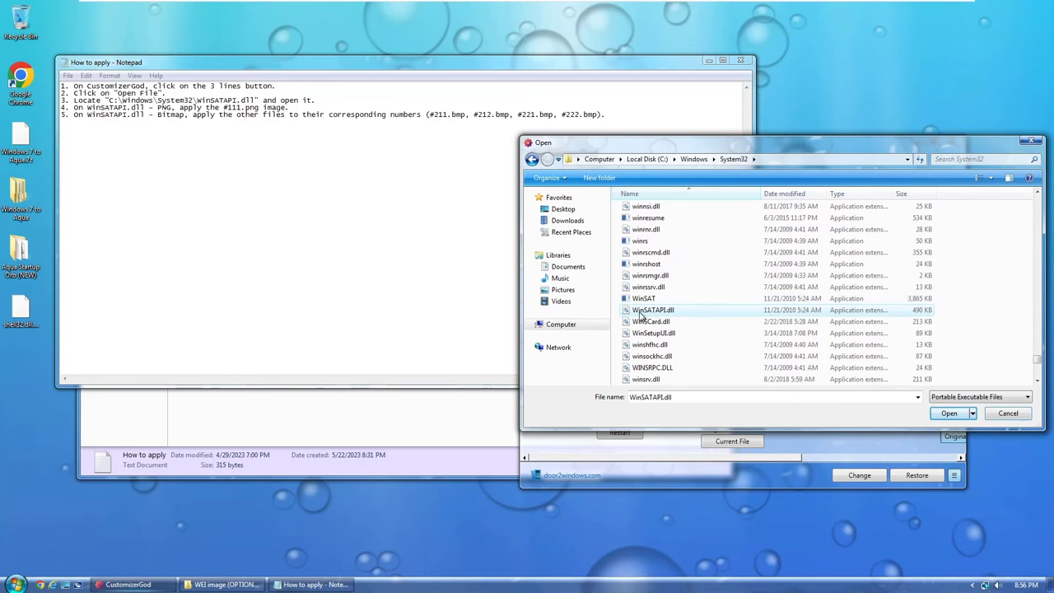
{"action": "double_click", "coordinate": [660, 313]}
Replace the WinSATAPI.dll - PNG image with #111 from the pack's WEI image (OPTIONAL) folder and close the How to apply note.
{"action": "scroll", "coordinate": [642, 261], "scroll_direction": "down", "scroll_amount": 3}
{"action": "left_click", "coordinate": [574, 329]}
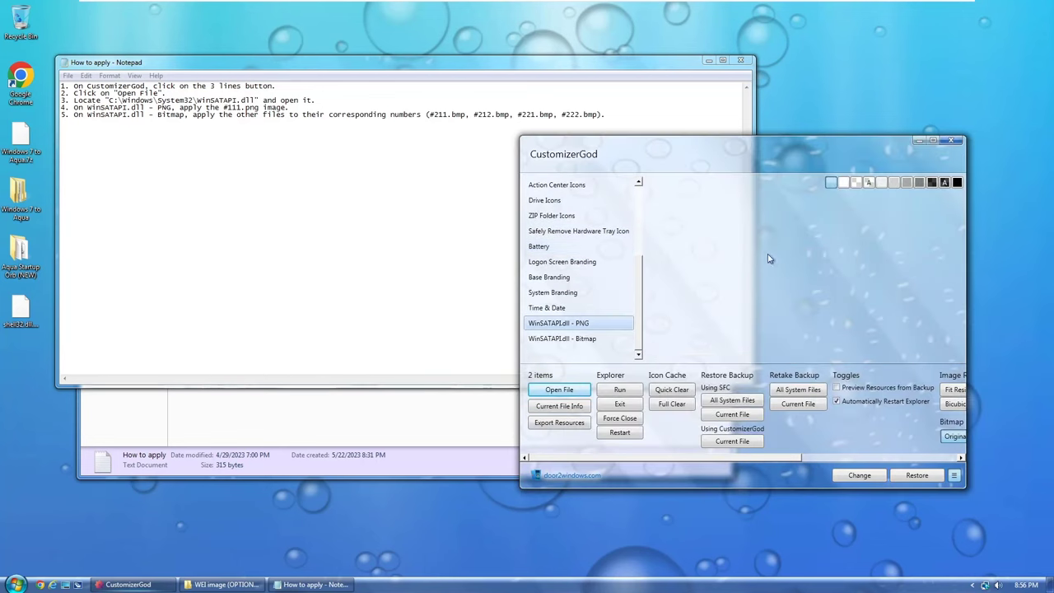
{"action": "left_click", "coordinate": [859, 475]}
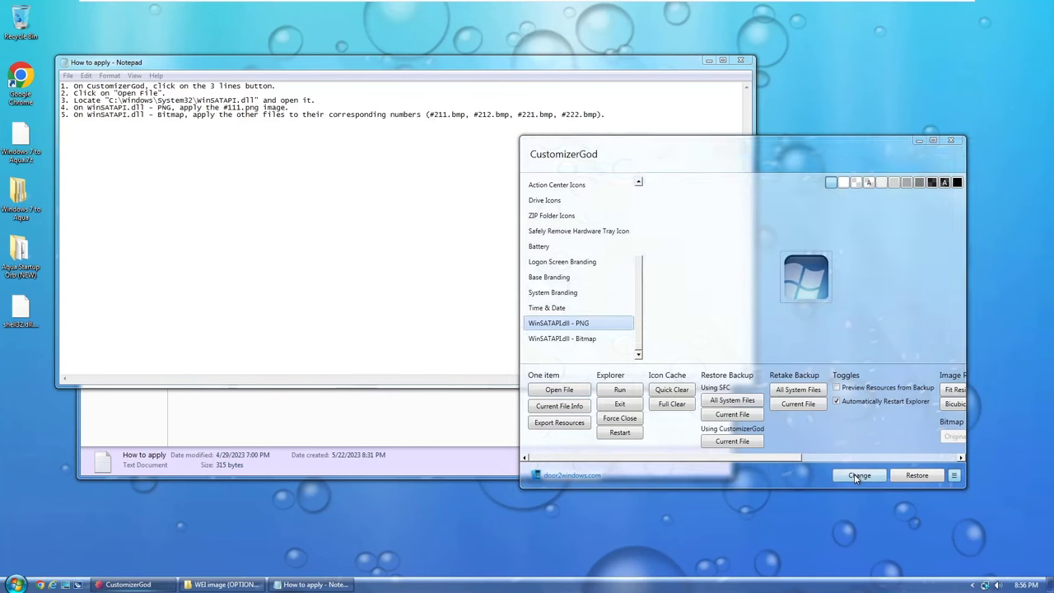
{"action": "left_click", "coordinate": [566, 222]}
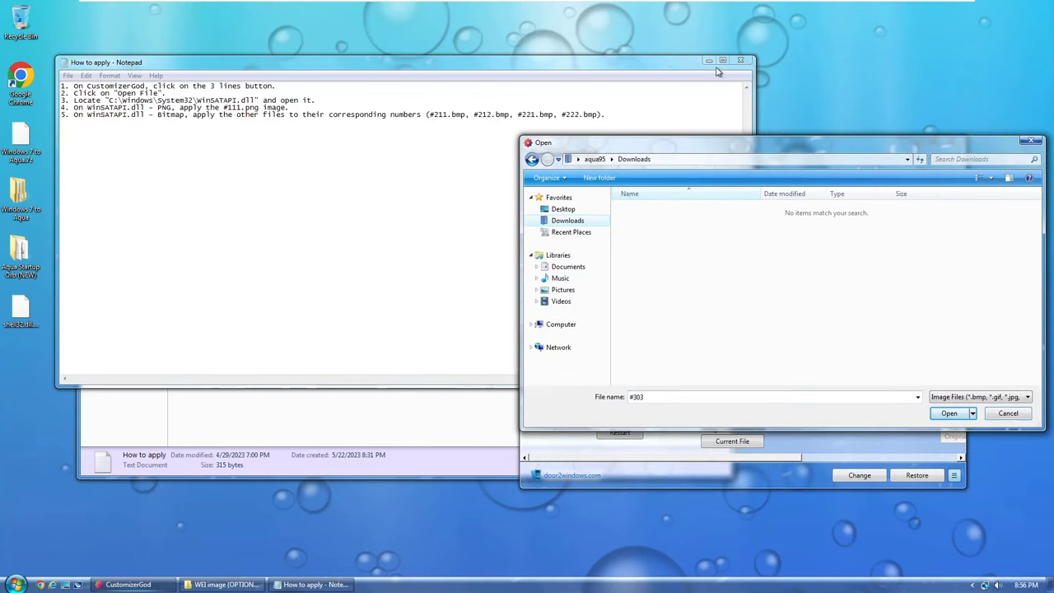
{"action": "left_click", "coordinate": [741, 60]}
{"action": "left_click", "coordinate": [563, 209]}
{"action": "double_click", "coordinate": [906, 228]}
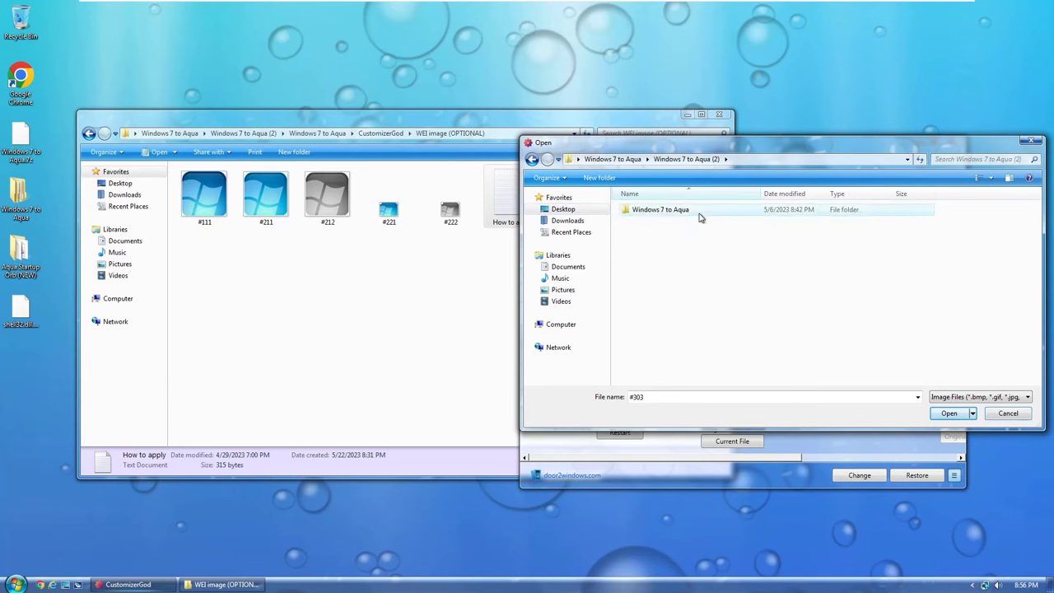
{"action": "double_click", "coordinate": [699, 211]}
{"action": "double_click", "coordinate": [667, 267]}
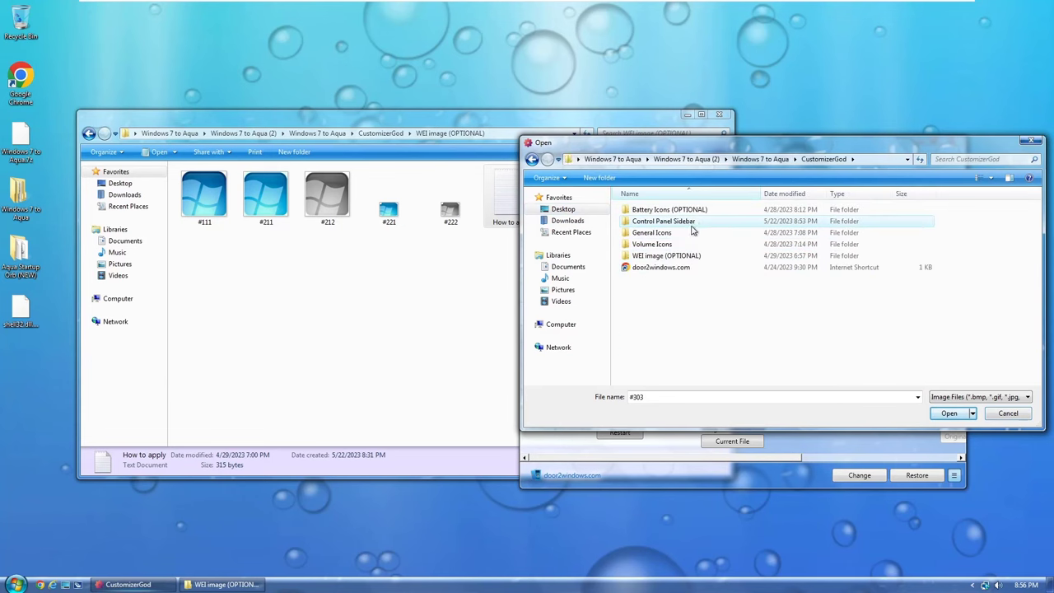
{"action": "double_click", "coordinate": [666, 255]}
{"action": "double_click", "coordinate": [650, 222]}
Replace the four WinSATAPI.dll - Bitmap images with their matching files #211, #212, #221 and #222.
{"action": "left_click", "coordinate": [568, 338]}
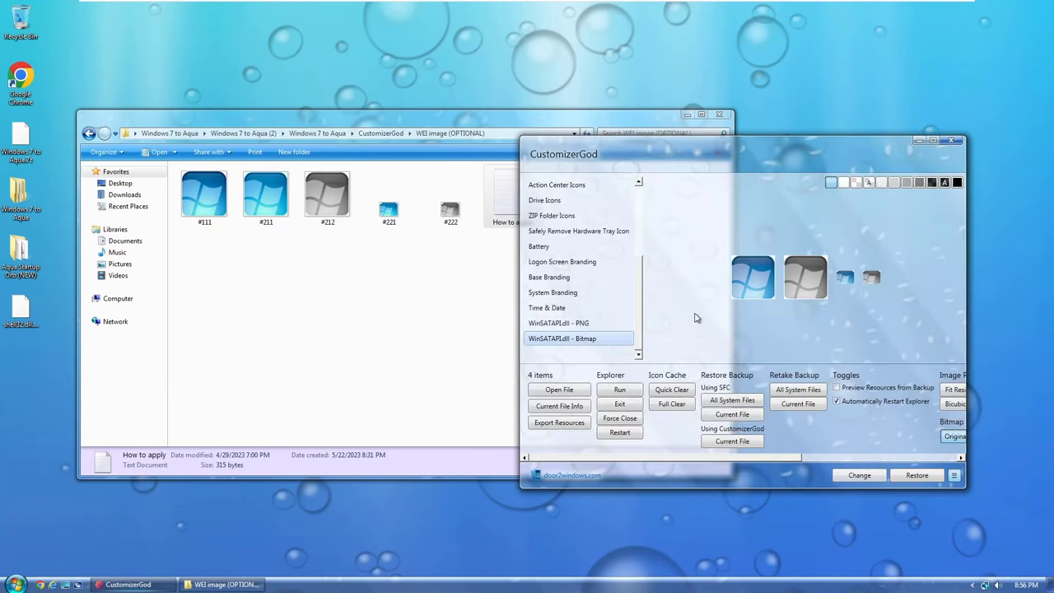
{"action": "left_click", "coordinate": [752, 299]}
{"action": "left_click", "coordinate": [859, 475]}
{"action": "double_click", "coordinate": [643, 209]}
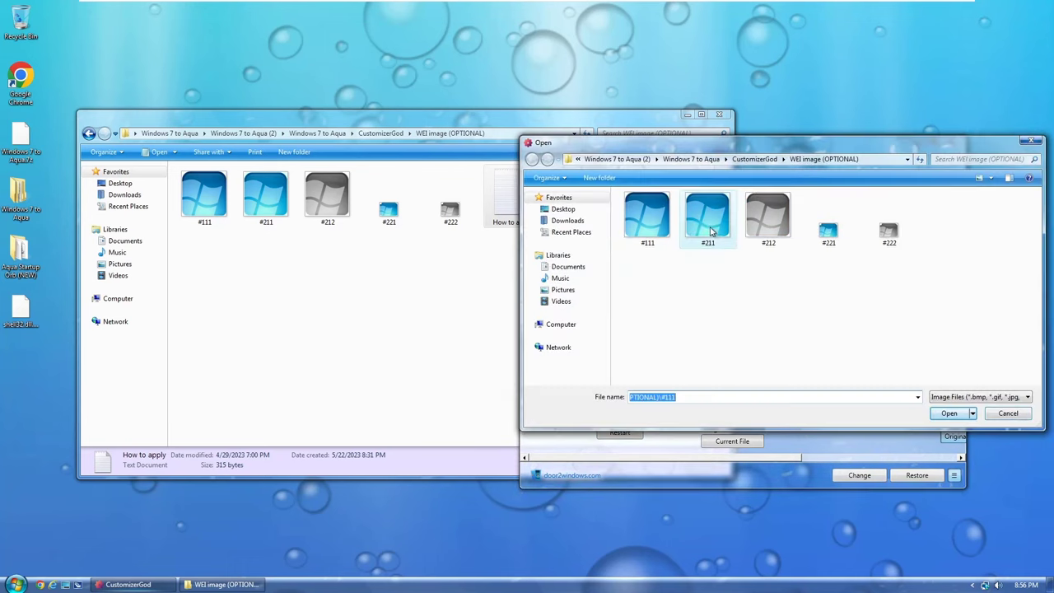
{"action": "left_click", "coordinate": [856, 478]}
{"action": "double_click", "coordinate": [769, 215]}
{"action": "left_click", "coordinate": [862, 477]}
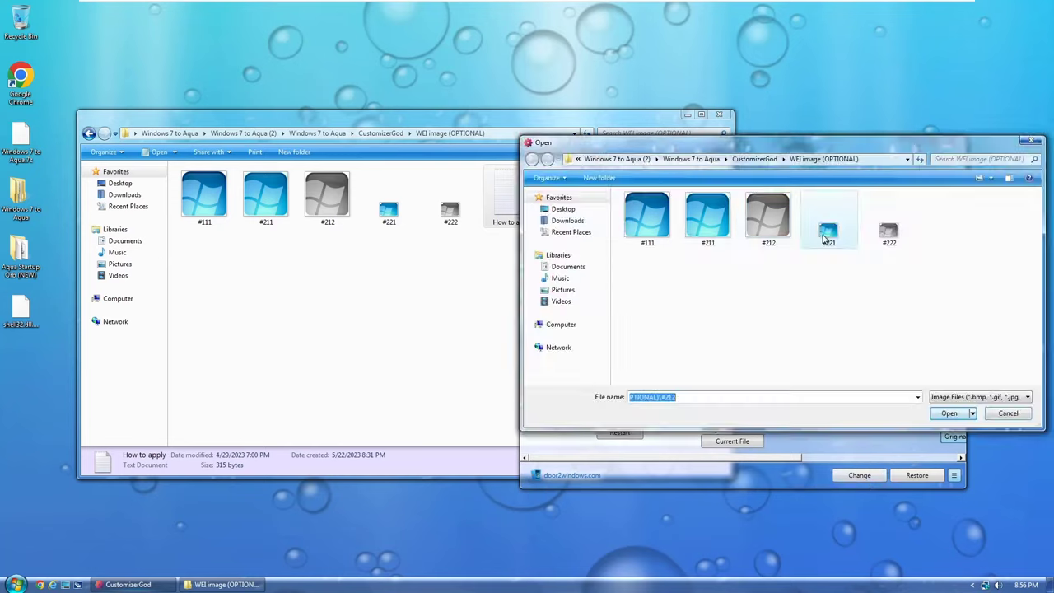
{"action": "double_click", "coordinate": [890, 216]}
{"action": "left_click", "coordinate": [860, 475]}
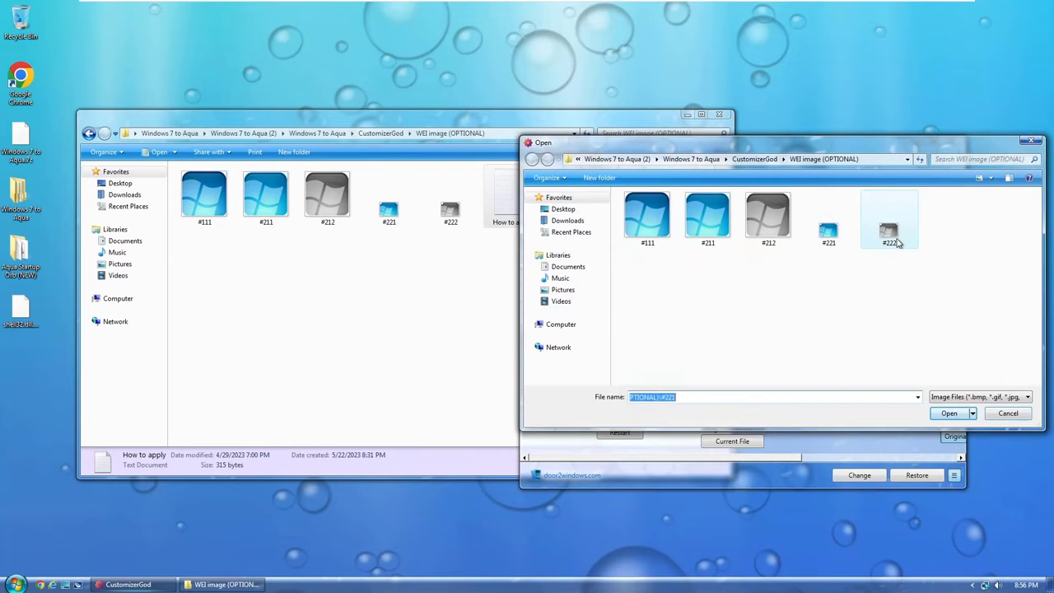
{"action": "double_click", "coordinate": [889, 220]}
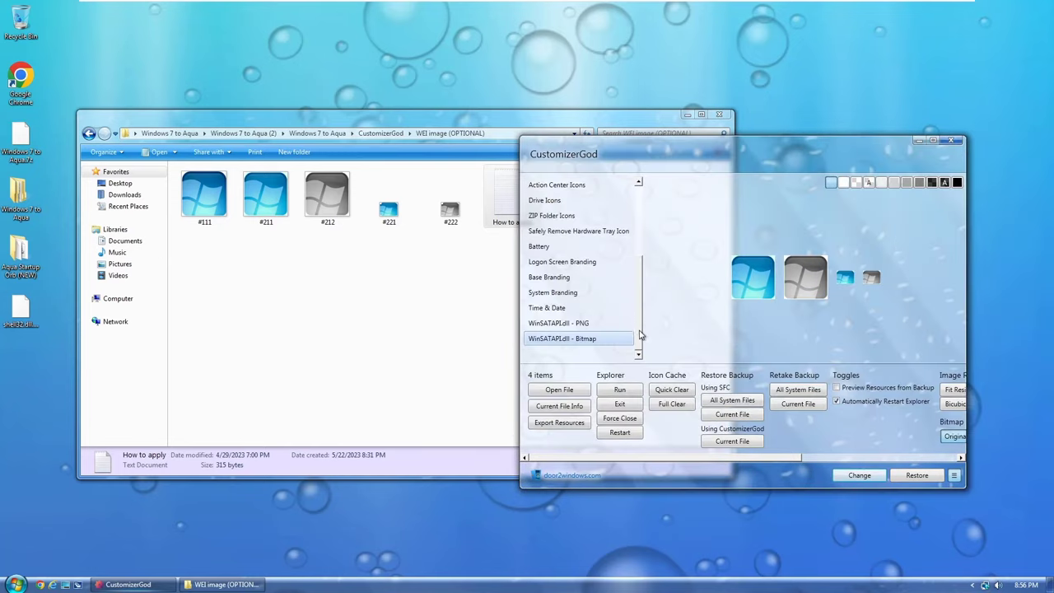
Close CustomizerGod and return the folder window to the pack's inner Windows 7 to Aqua folder.
{"action": "left_click_drag", "start_coordinate": [641, 335], "coordinate": [646, 198]}
{"action": "left_click", "coordinate": [951, 140]}
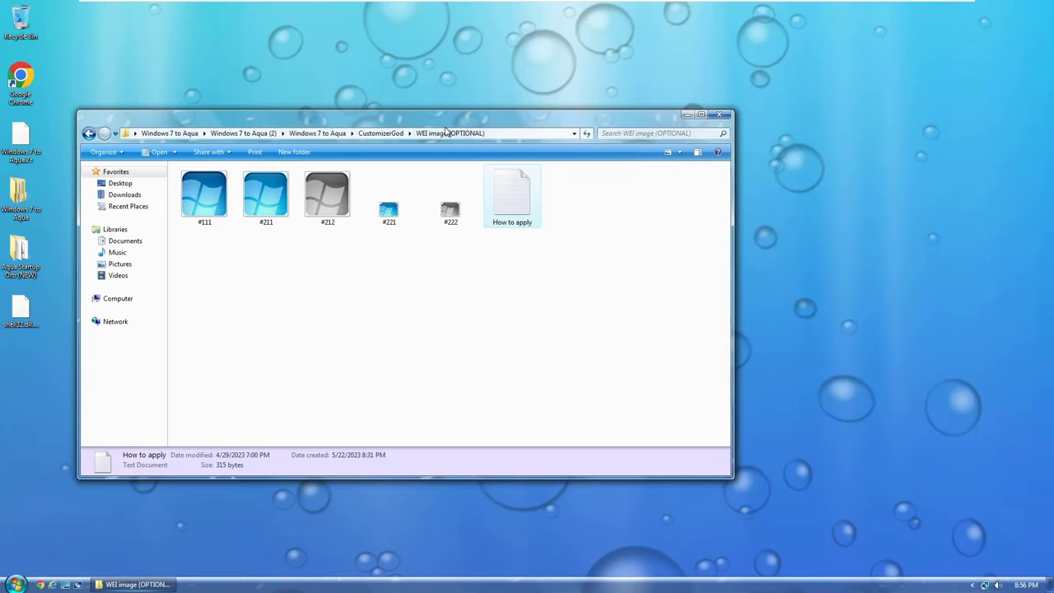
{"action": "left_click", "coordinate": [273, 137]}
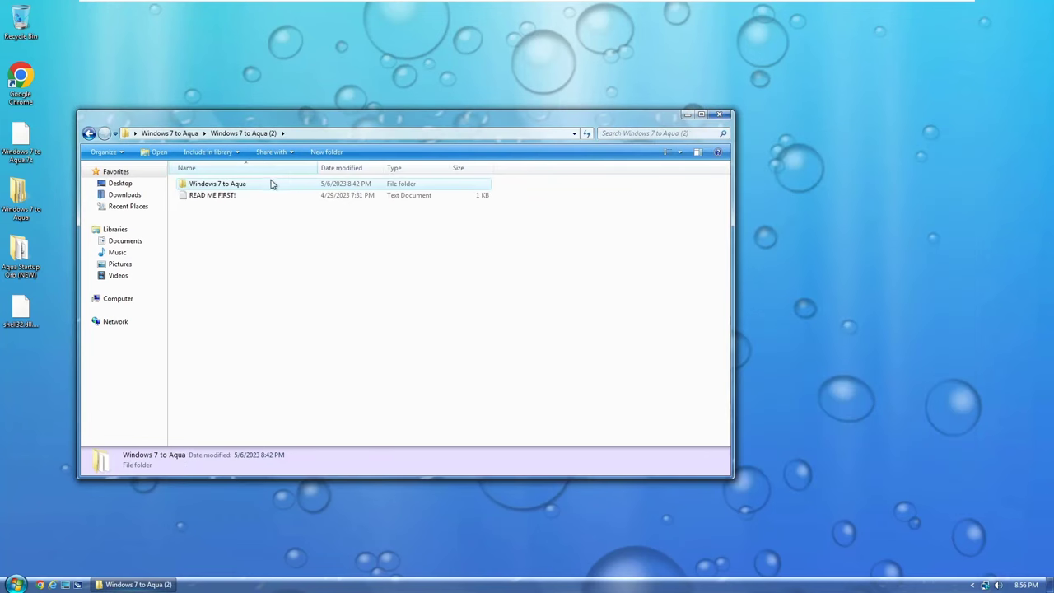
{"action": "double_click", "coordinate": [265, 186]}
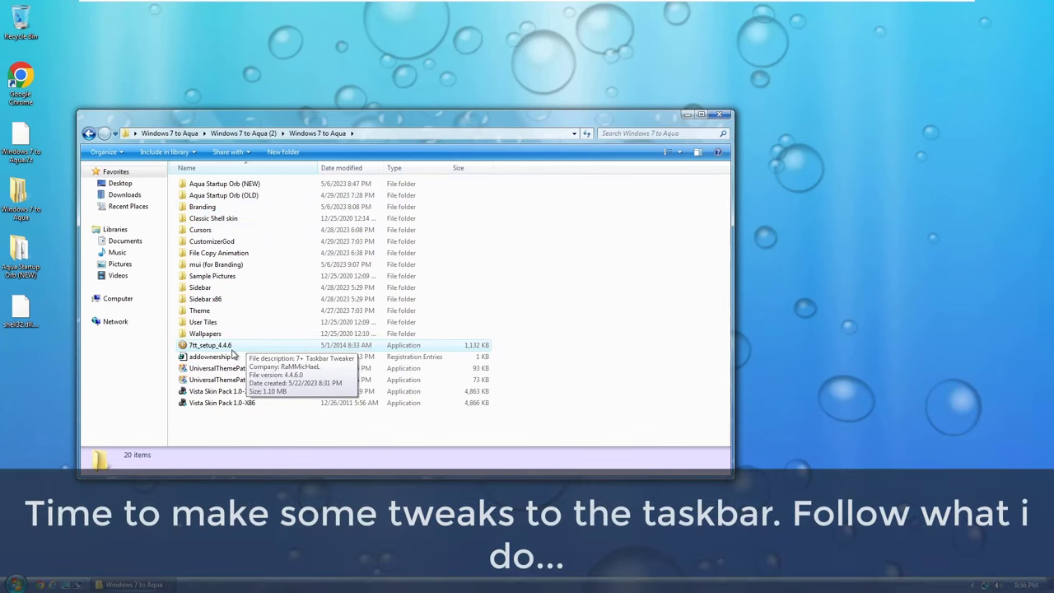
Run 7tt_setup_4.4.6, install 7+ Taskbar Tweaker in the suggested destination folder and finish the setup.
{"action": "double_click", "coordinate": [222, 346]}
{"action": "left_click", "coordinate": [697, 331]}
{"action": "left_click", "coordinate": [588, 379]}
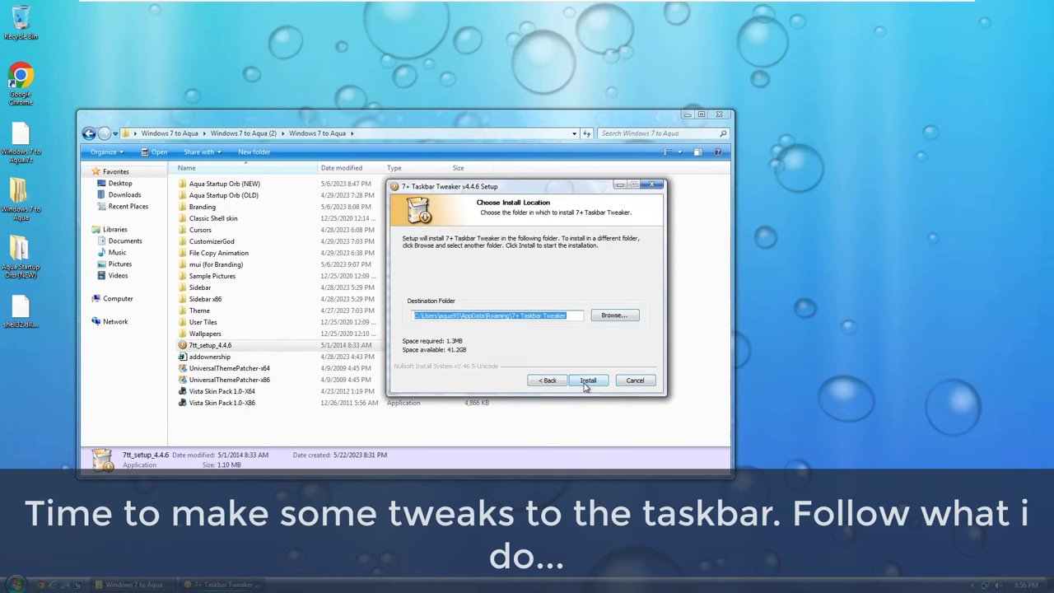
{"action": "left_click", "coordinate": [588, 379]}
{"action": "left_click", "coordinate": [583, 385]}
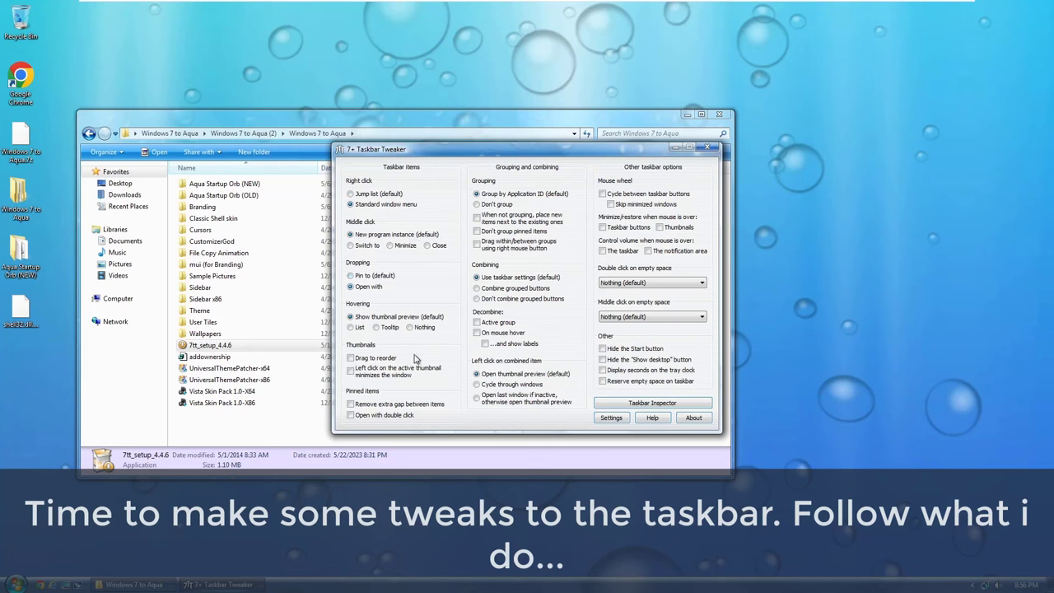
Enable thumbnail Drag to reorder and Hide the "Show desktop" button, turn off Check for updates, and close the tweaker window.
{"action": "left_click", "coordinate": [379, 362]}
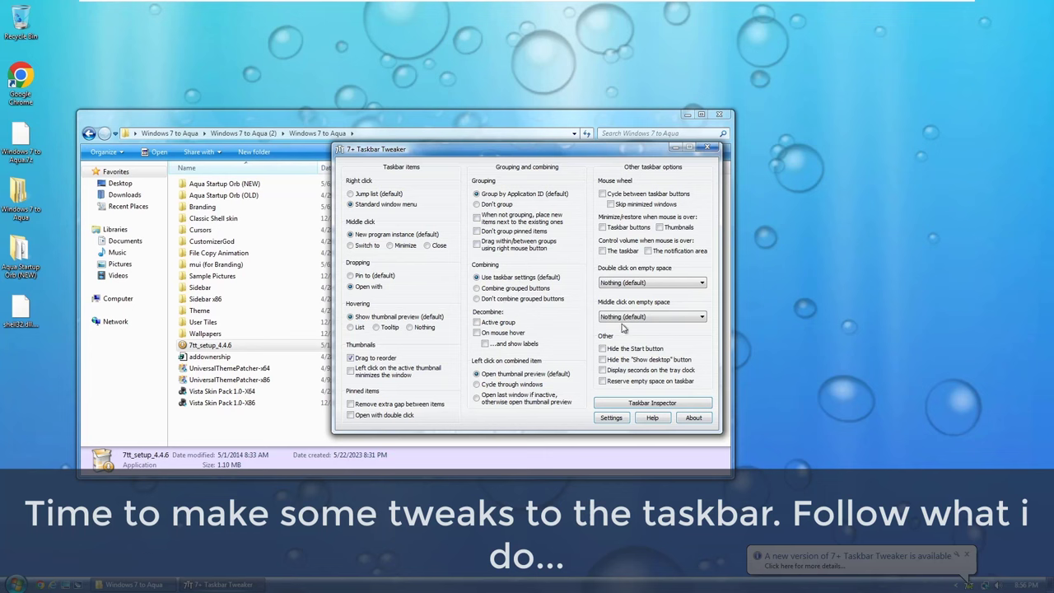
{"action": "left_click", "coordinate": [630, 362]}
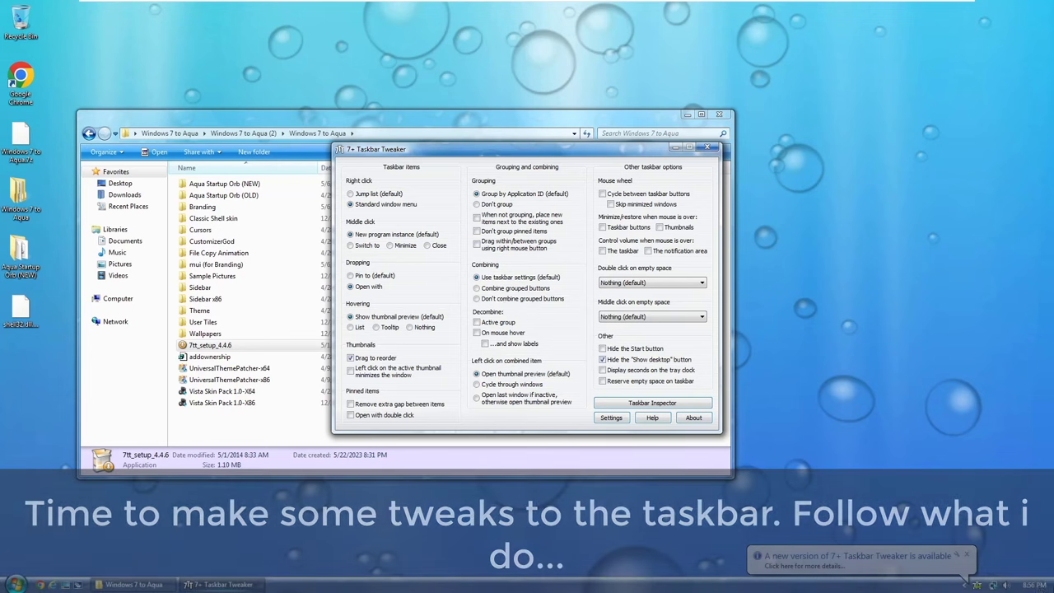
{"action": "left_click", "coordinate": [611, 417]}
{"action": "left_click", "coordinate": [513, 251]}
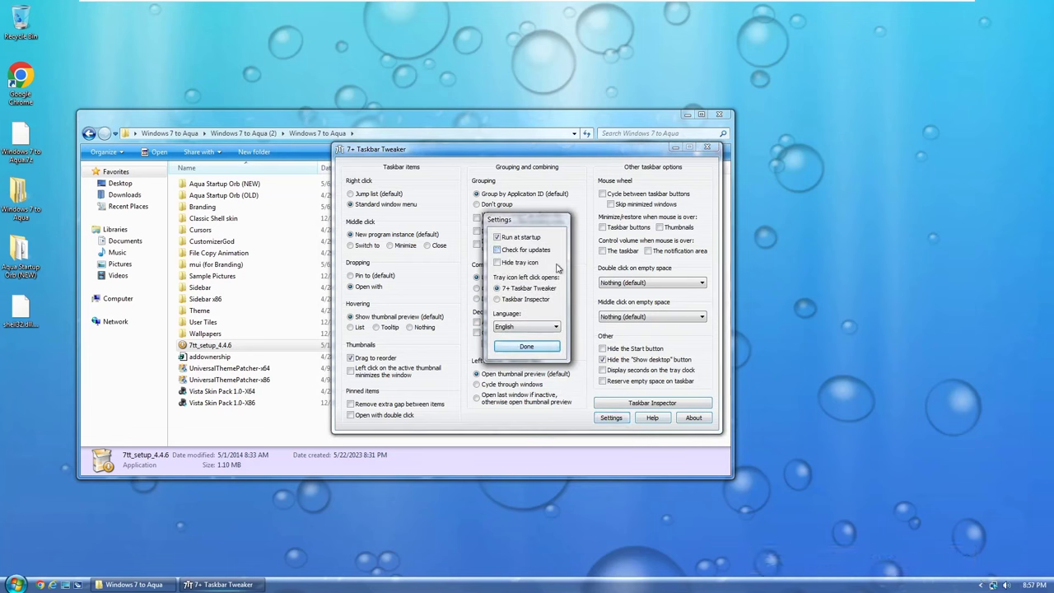
{"action": "left_click", "coordinate": [524, 346]}
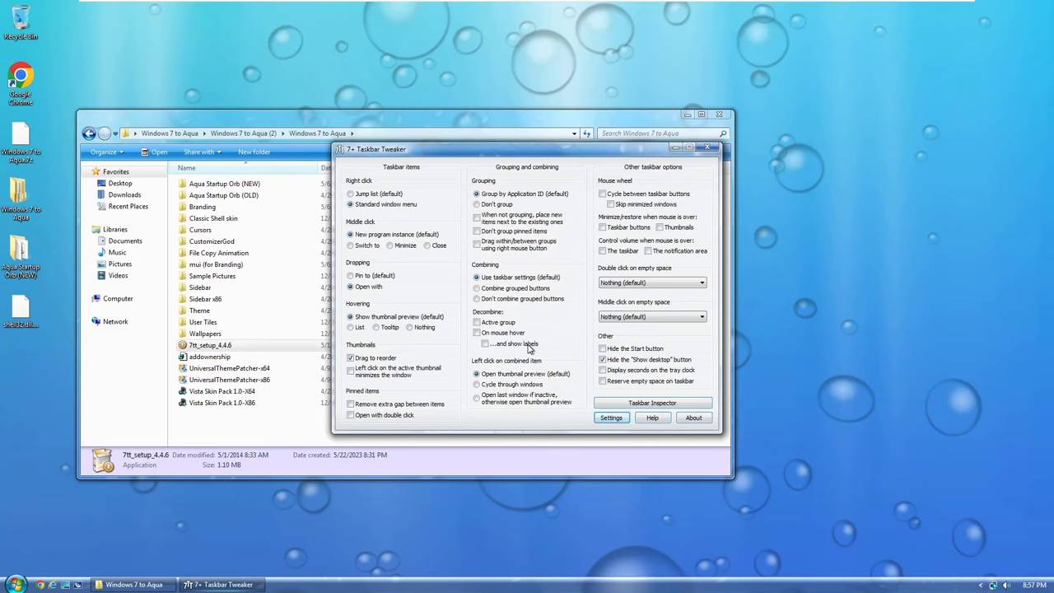
{"action": "left_click", "coordinate": [713, 149]}
In 7+ Taskbar Tweaker's Advanced options, set tray_icons_padding and tray_clock_fix_width to 3 and apply the changes.
{"action": "left_click", "coordinate": [980, 586]}
{"action": "right_click", "coordinate": [963, 535]}
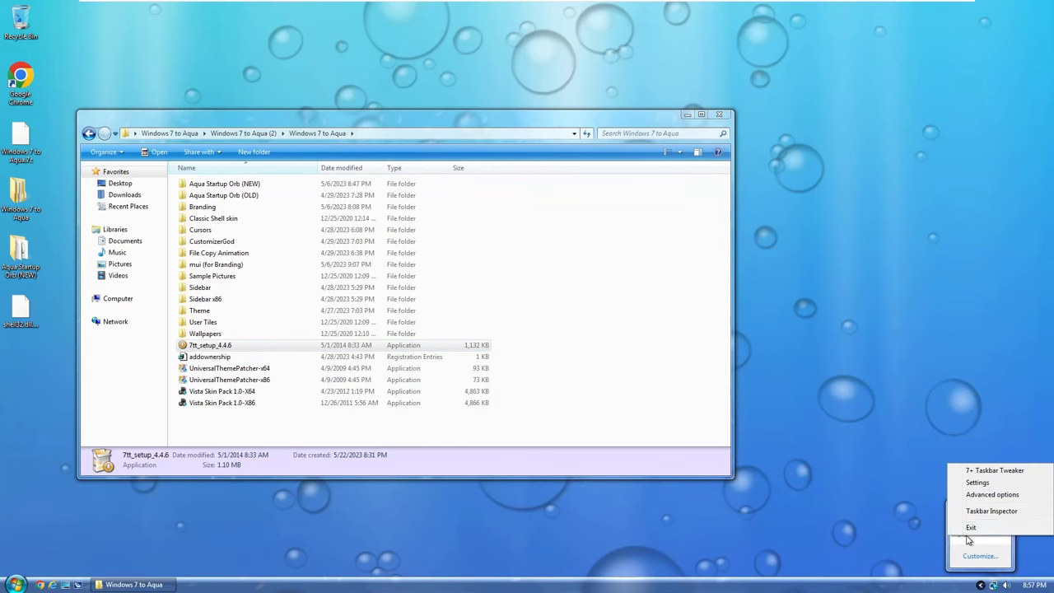
{"action": "left_click", "coordinate": [1000, 497]}
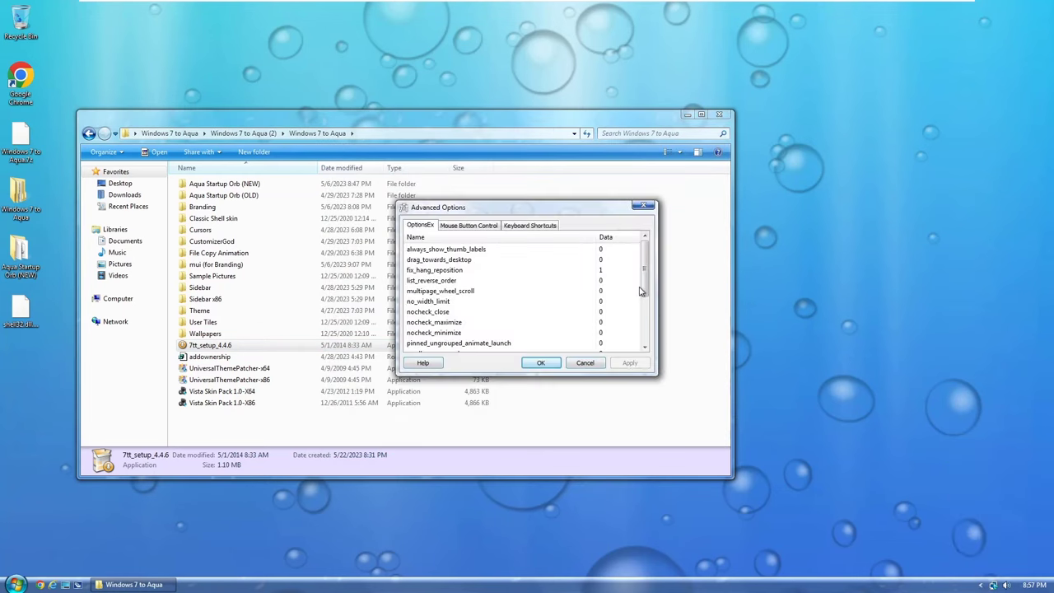
{"action": "scroll", "coordinate": [640, 290], "scroll_direction": "down", "scroll_amount": 3}
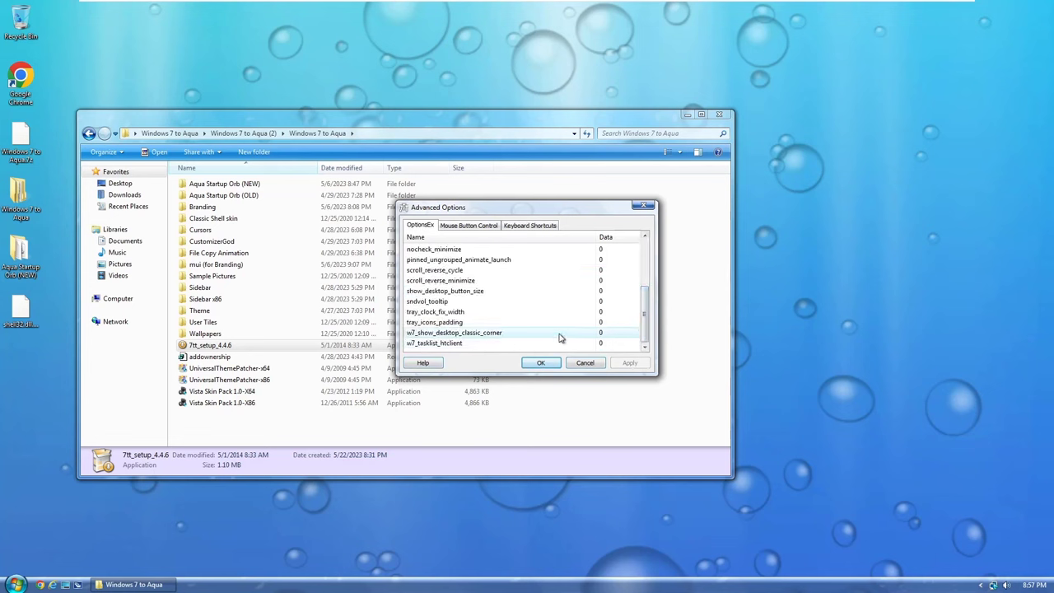
{"action": "double_click", "coordinate": [612, 324]}
{"action": "type", "text": "3"}
{"action": "double_click", "coordinate": [609, 312]}
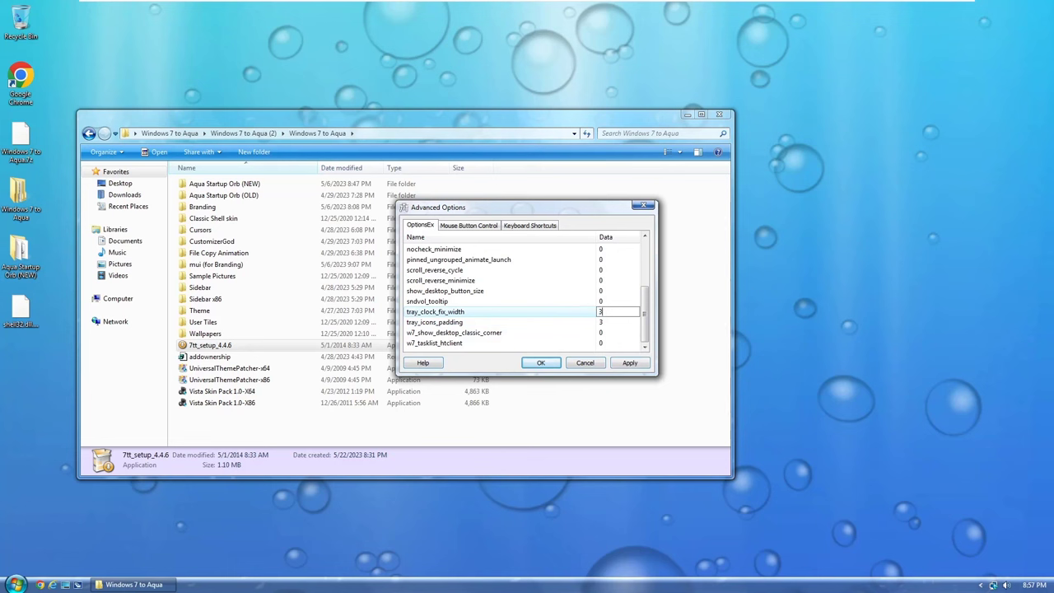
{"action": "left_click", "coordinate": [630, 363]}
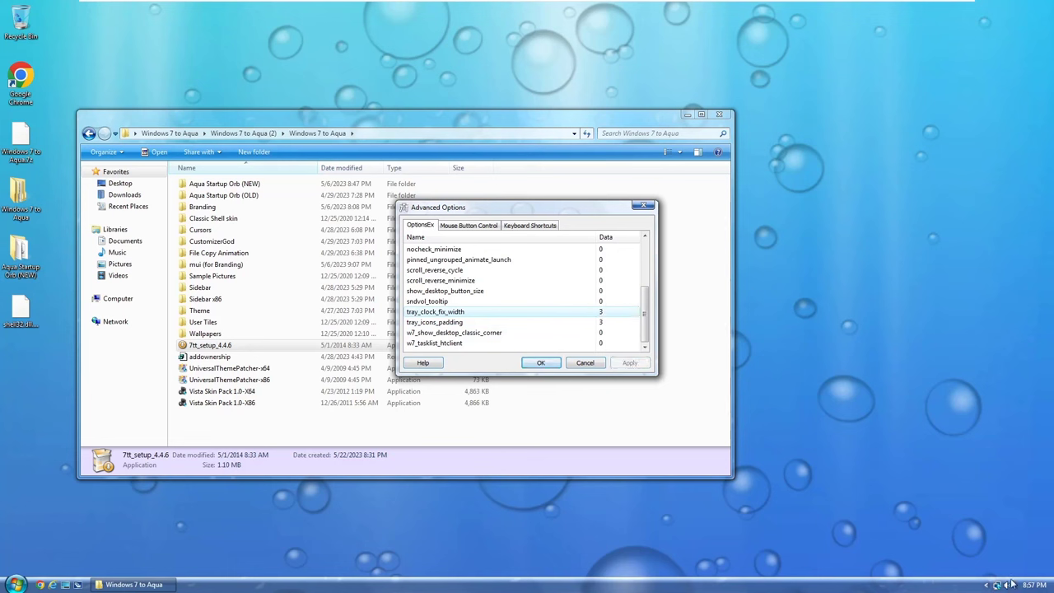
{"action": "left_click", "coordinate": [541, 363]}
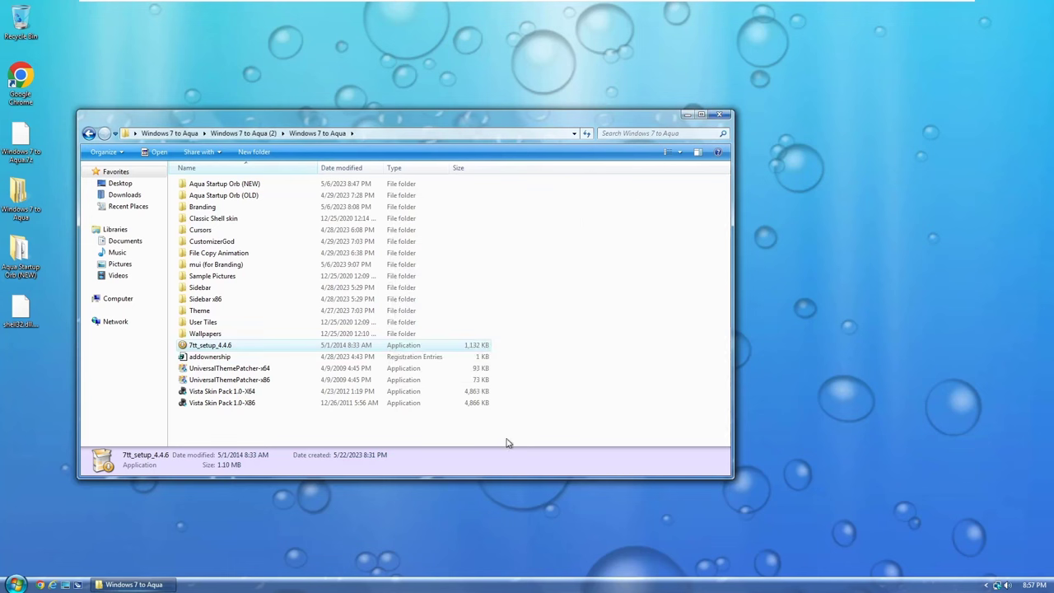
Copy the Windows Sidebar folder from the pack's Sidebar folder.
{"action": "double_click", "coordinate": [241, 288]}
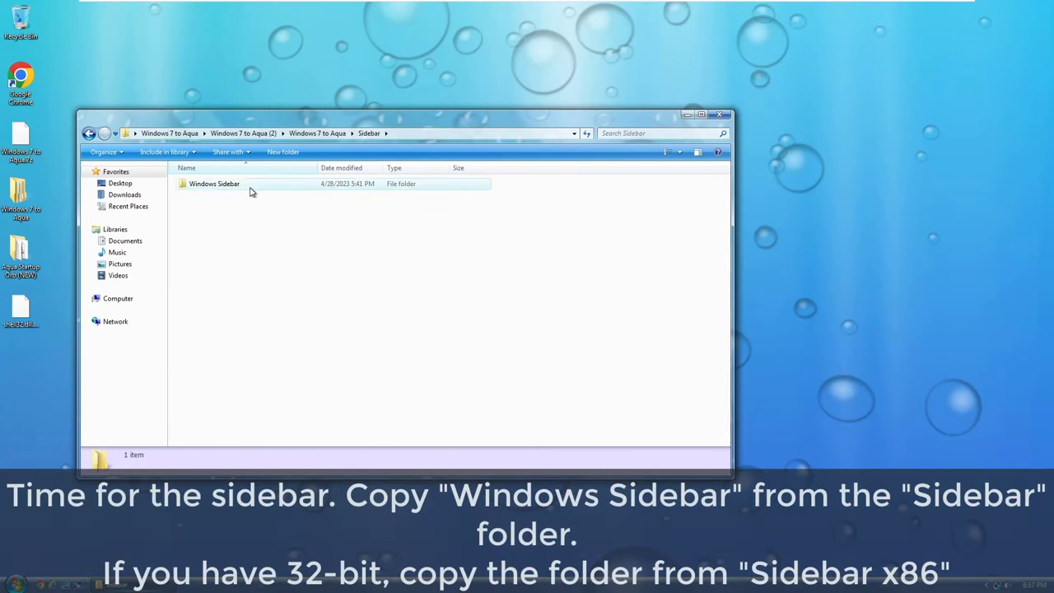
{"action": "double_click", "coordinate": [251, 189]}
{"action": "left_click", "coordinate": [89, 132]}
{"action": "right_click", "coordinate": [236, 187]}
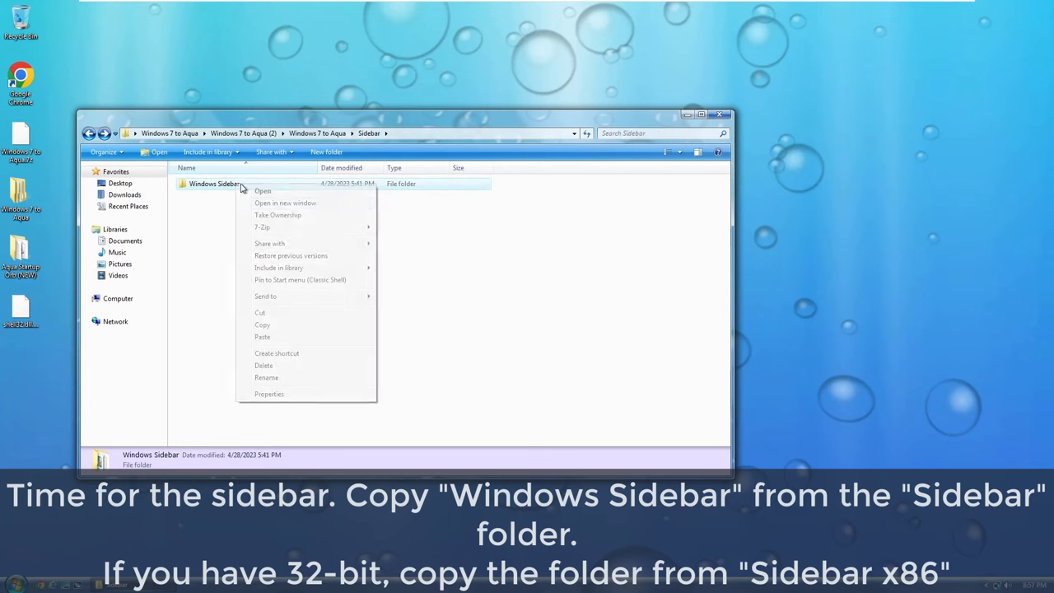
{"action": "left_click", "coordinate": [283, 327]}
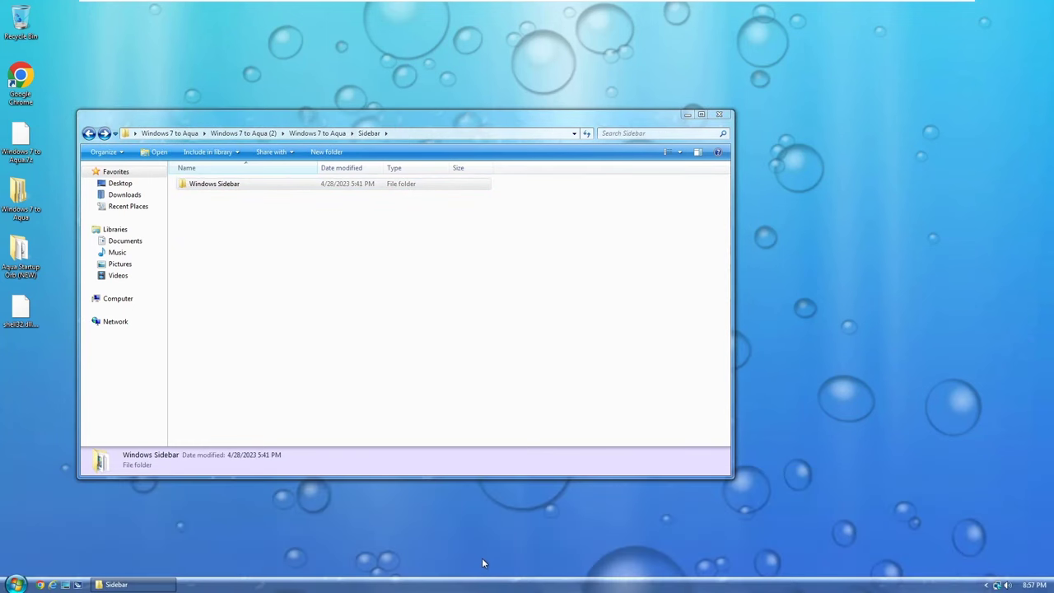
Open Task Manager and check the running processes for sidebar.exe.
{"action": "right_click", "coordinate": [461, 589]}
{"action": "left_click", "coordinate": [503, 554]}
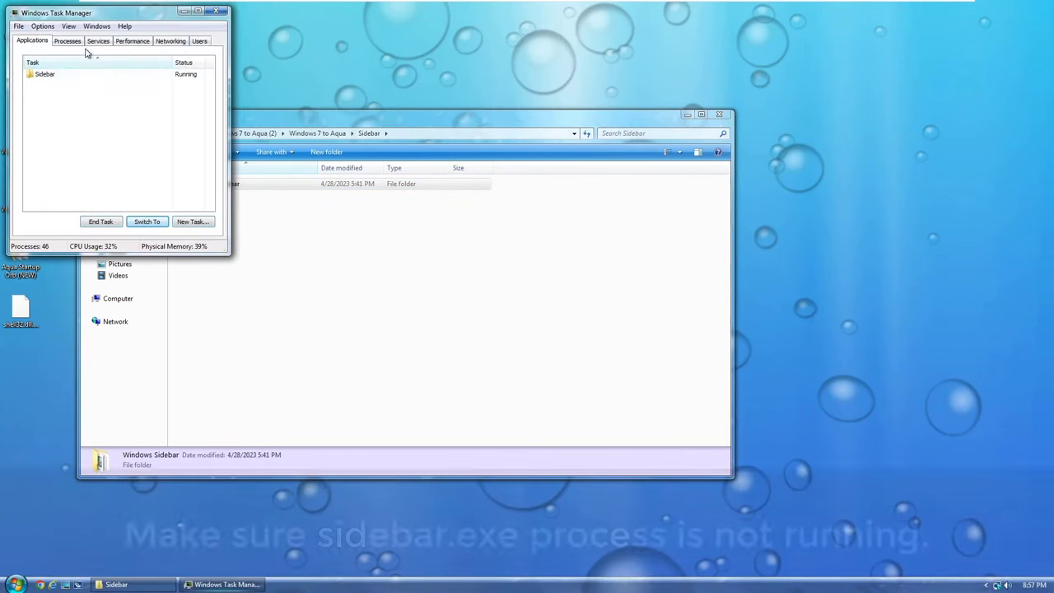
{"action": "left_click", "coordinate": [75, 41]}
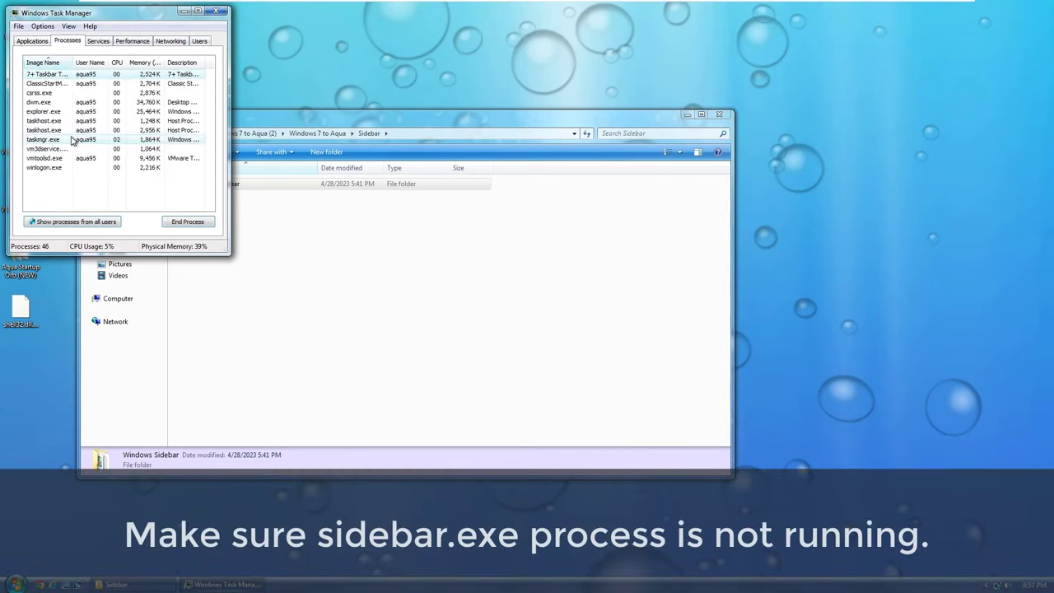
Go to C:\Program Files in the folder window and take ownership of the Windows Sidebar folder, allowing the elevation.
{"action": "left_click", "coordinate": [382, 363]}
{"action": "left_click", "coordinate": [118, 298]}
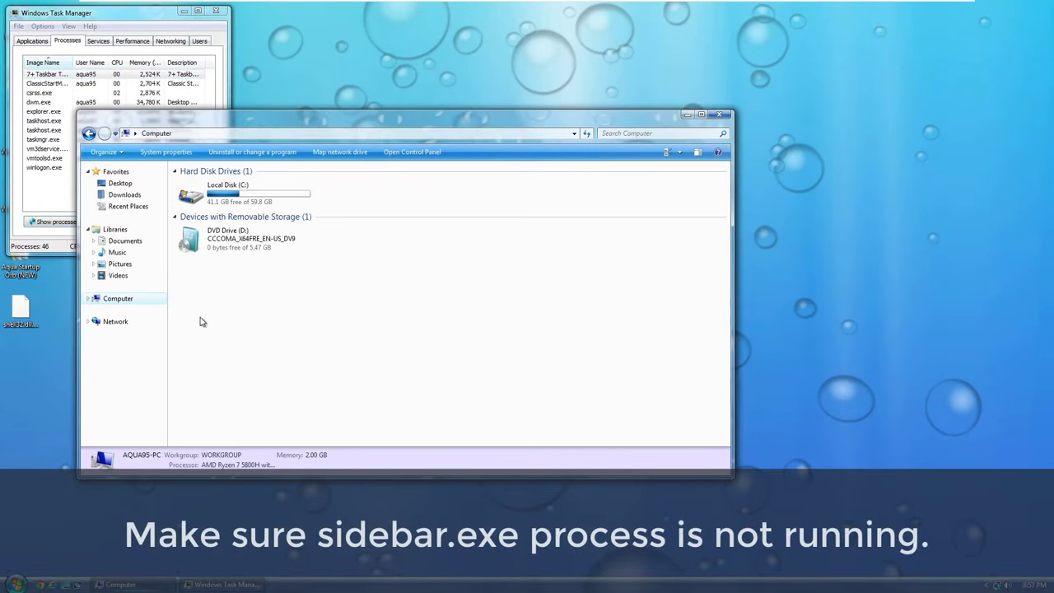
{"action": "double_click", "coordinate": [236, 206]}
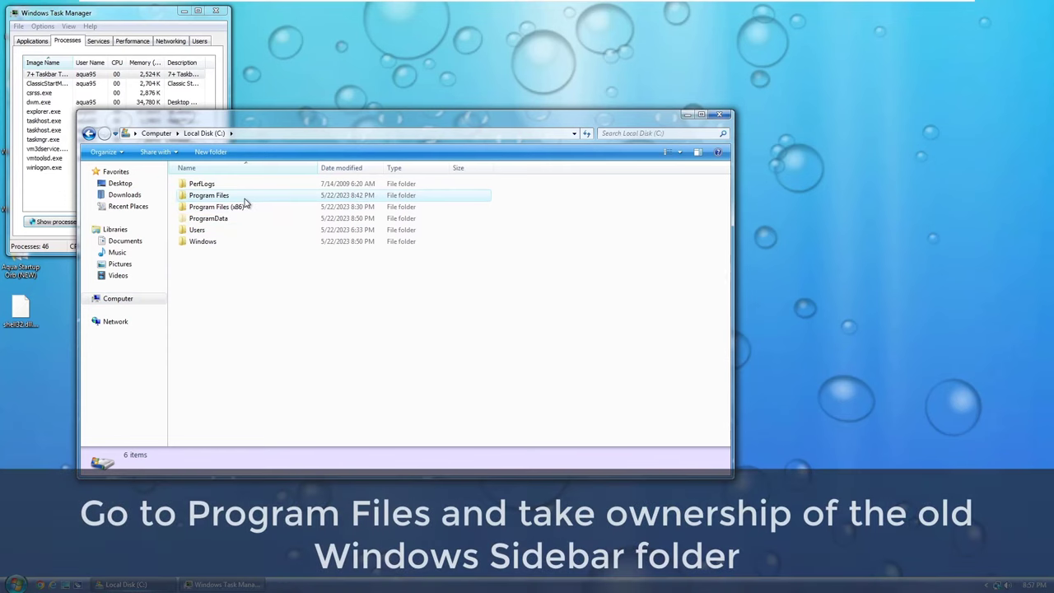
{"action": "double_click", "coordinate": [241, 198]}
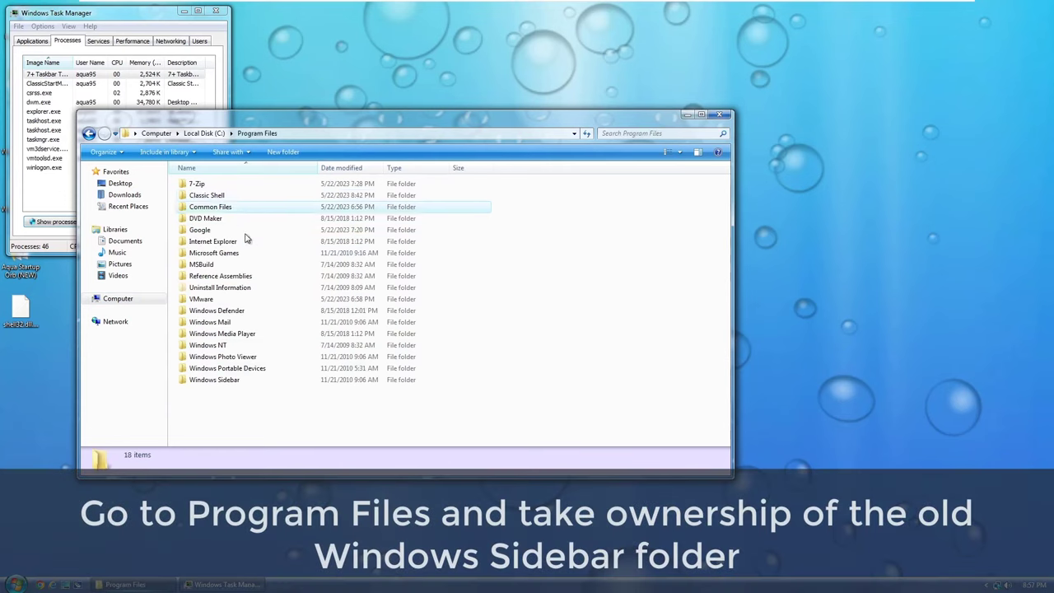
{"action": "left_click", "coordinate": [238, 384]}
{"action": "right_click", "coordinate": [238, 381]}
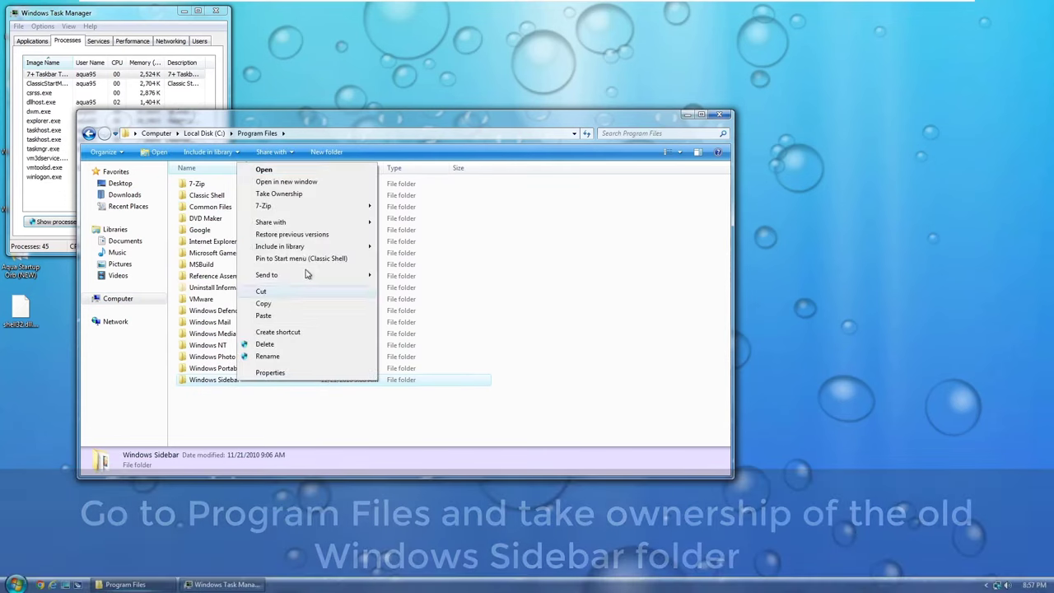
{"action": "left_click", "coordinate": [289, 199]}
{"action": "left_click", "coordinate": [447, 323]}
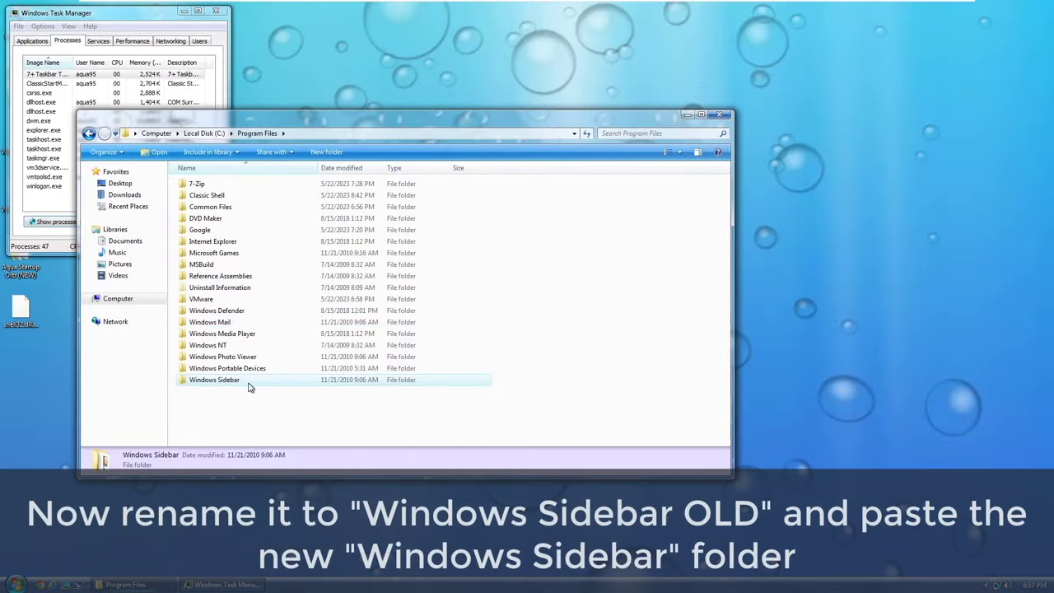
Rename the Windows Sidebar folder in Program Files to Windows Sidebar OLD, granting administrator permission.
{"action": "left_click", "coordinate": [238, 382]}
{"action": "type", "text": "O"}
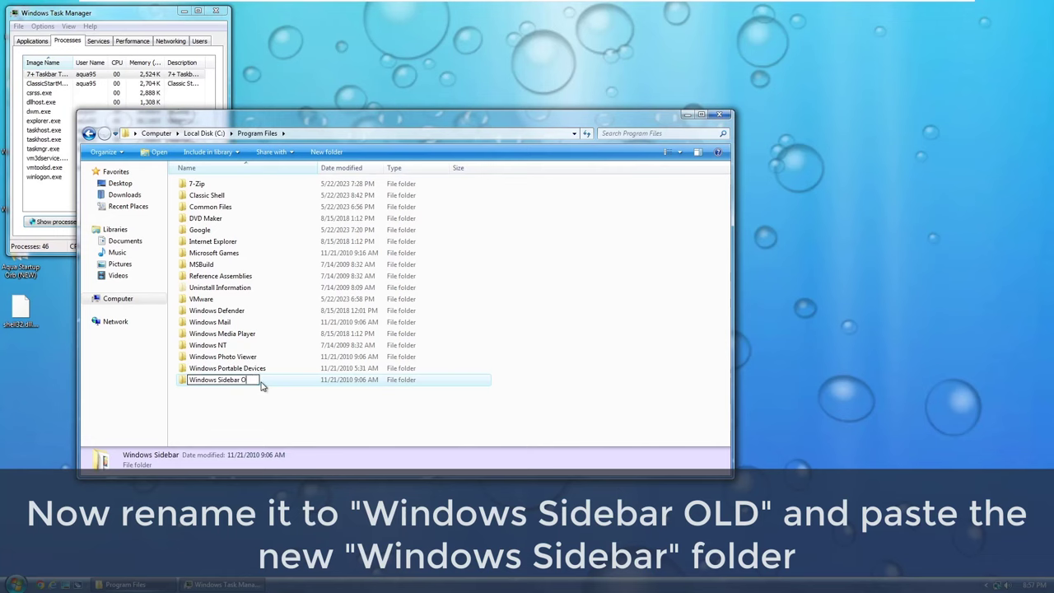
{"action": "type", "text": "LD"}
{"action": "key", "text": "Return"}
{"action": "key", "text": "Return"}
{"action": "key", "text": "alt+a"}
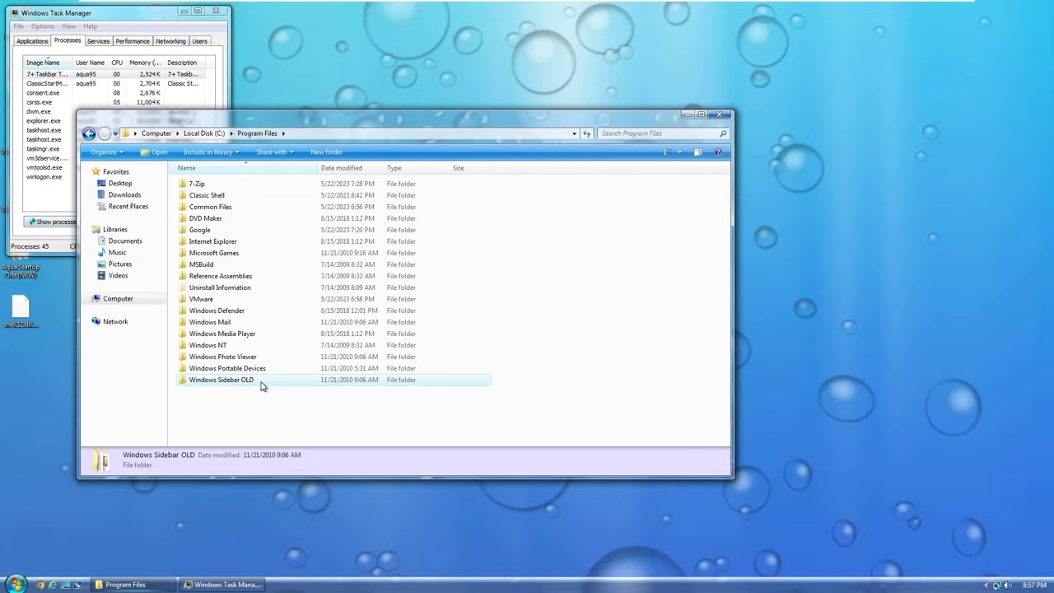
Paste the pack's copied Windows Sidebar folder into Program Files with administrator permission.
{"action": "right_click", "coordinate": [248, 402]}
{"action": "left_click", "coordinate": [288, 488]}
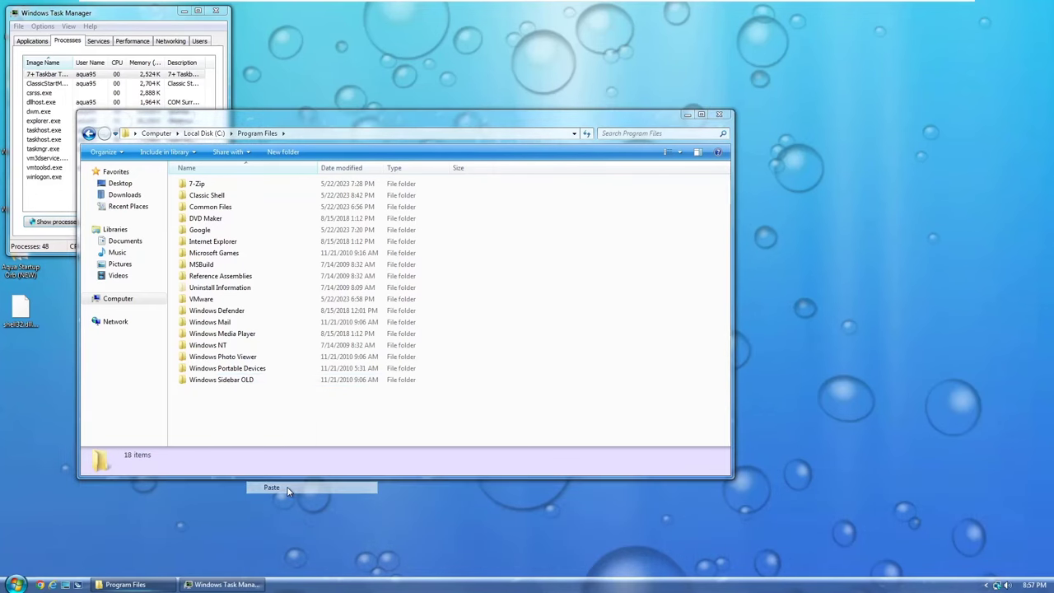
{"action": "left_click", "coordinate": [515, 341]}
{"action": "left_click", "coordinate": [498, 323]}
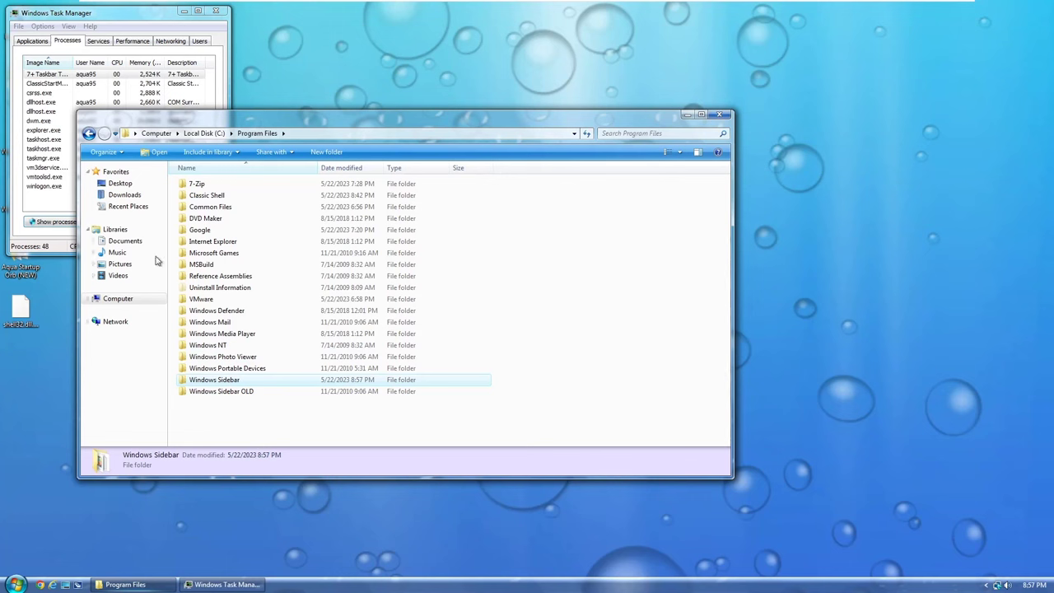
Go to C:\Program Files (x86) and rename its Windows Sidebar folder to Windows Sidebar OLD, granting administrator permission.
{"action": "left_click", "coordinate": [206, 133]}
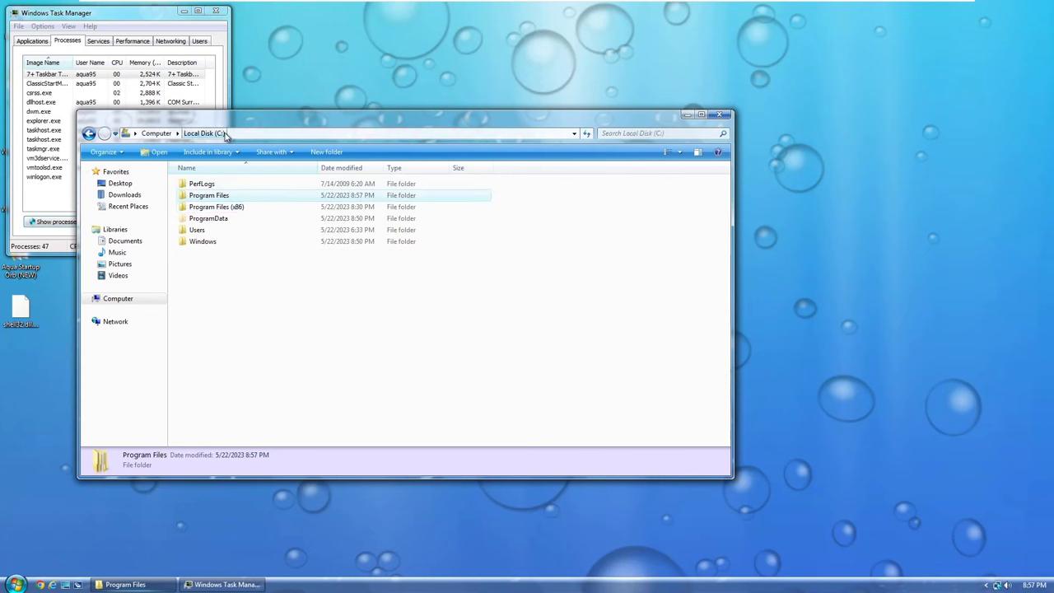
{"action": "double_click", "coordinate": [234, 212]}
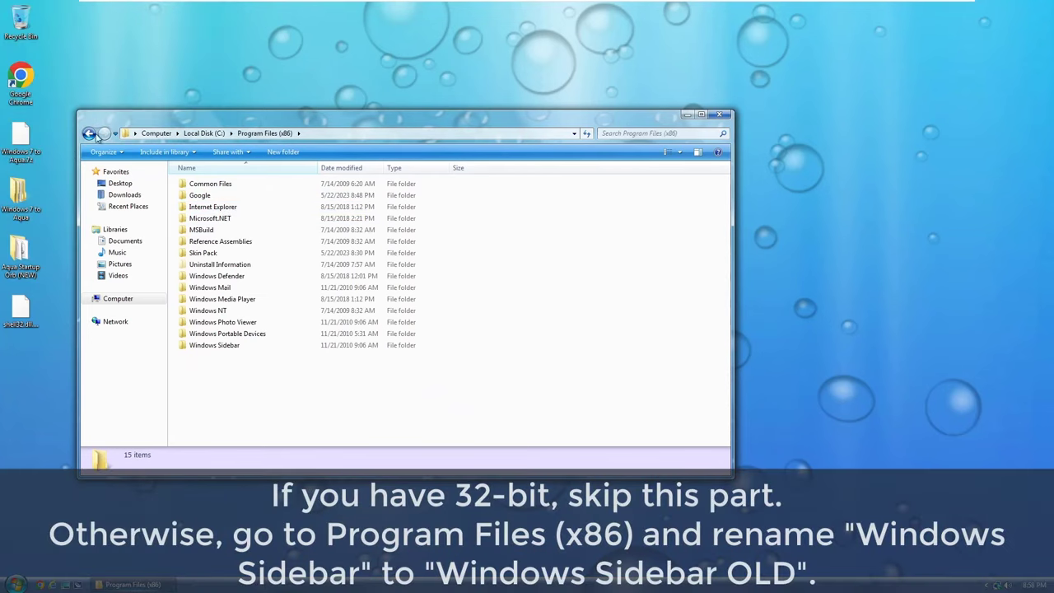
{"action": "left_click", "coordinate": [237, 347]}
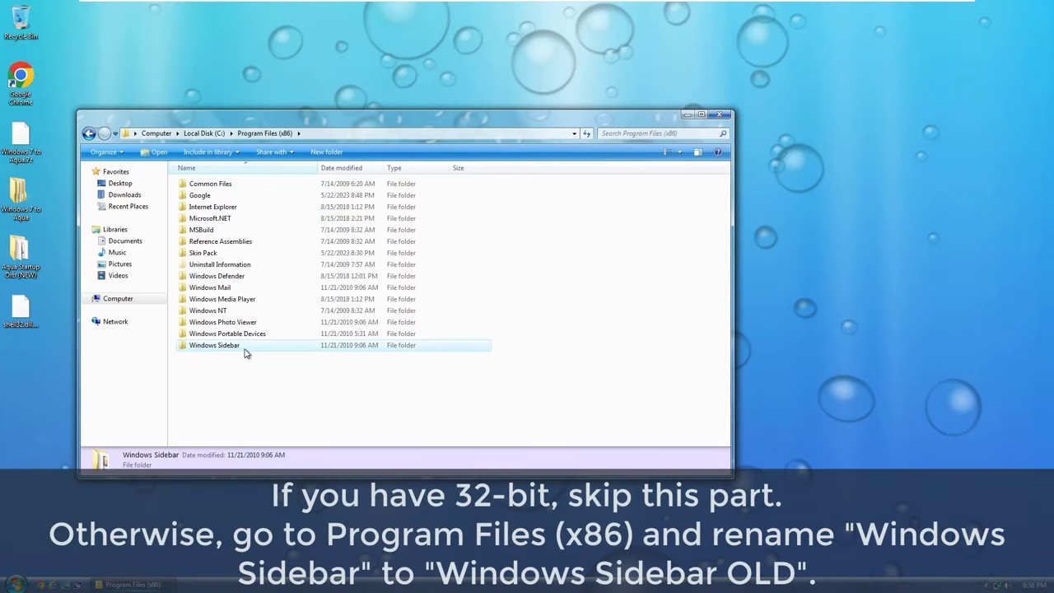
{"action": "left_click", "coordinate": [244, 352]}
{"action": "key", "text": "End"}
{"action": "type", "text": "OLD"}
{"action": "key", "text": "Return"}
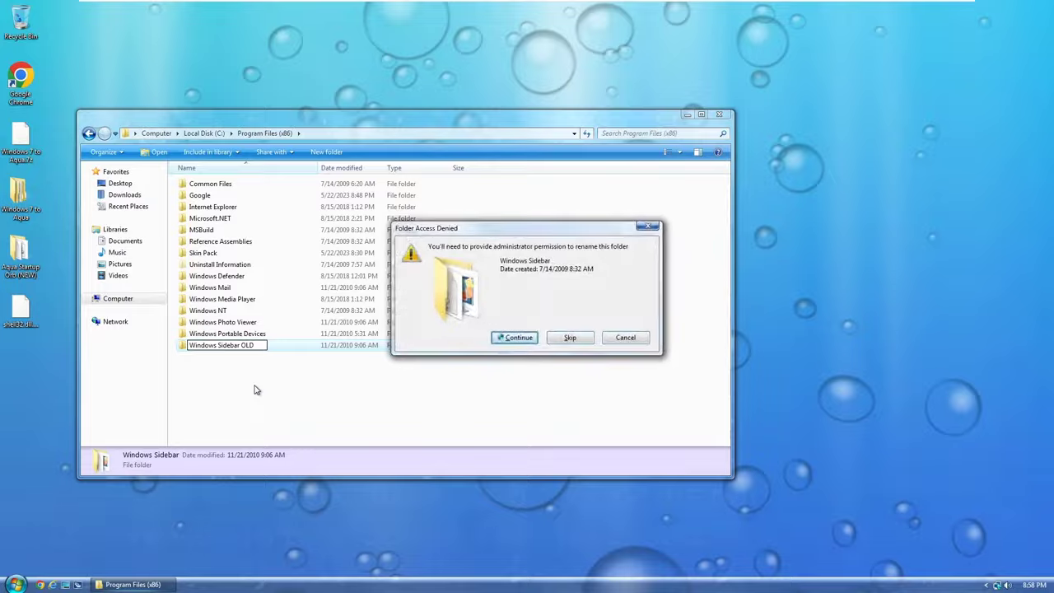
{"action": "key", "text": "Return"}
{"action": "key", "text": "Return"}
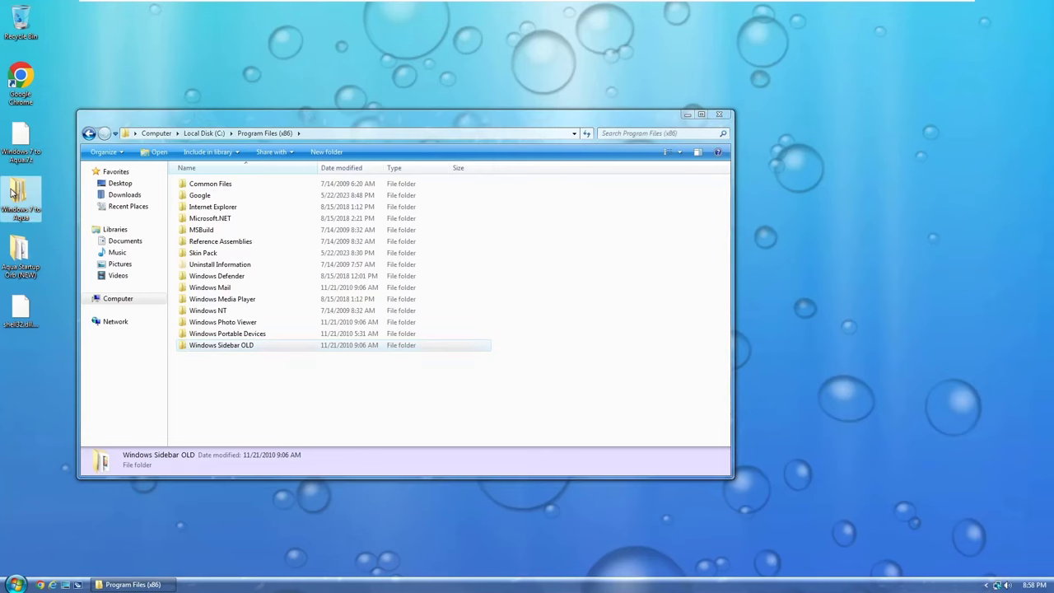
Open the pack from the desktop, copy the Windows Sidebar folder from Sidebar x86, and close the pack's window.
{"action": "double_click", "coordinate": [14, 193]}
{"action": "double_click", "coordinate": [311, 200]}
{"action": "double_click", "coordinate": [310, 200]}
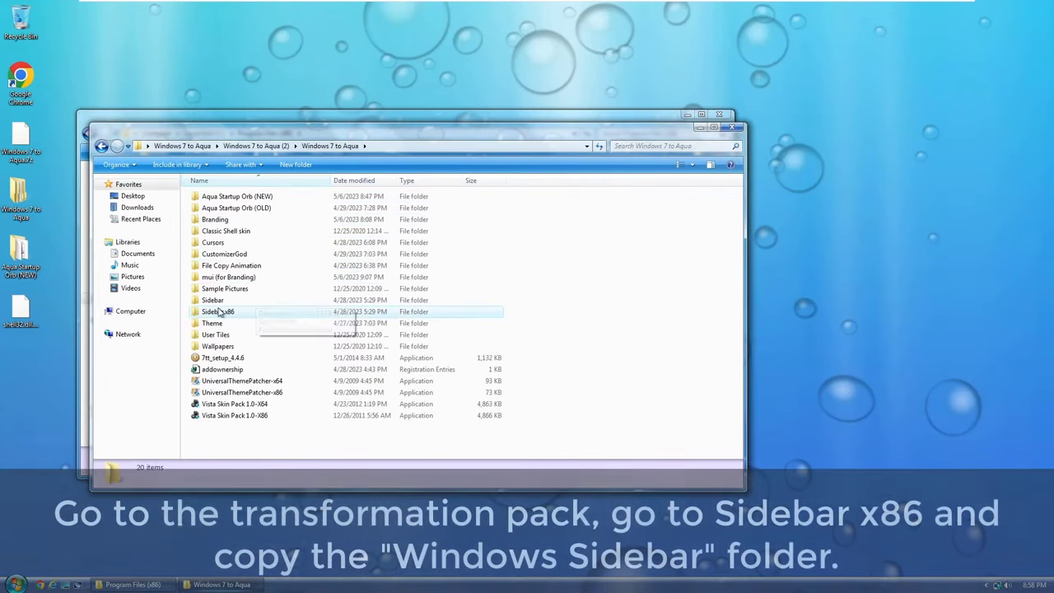
{"action": "double_click", "coordinate": [221, 311]}
{"action": "double_click", "coordinate": [224, 197]}
{"action": "left_click", "coordinate": [101, 146]}
{"action": "right_click", "coordinate": [224, 196]}
{"action": "left_click", "coordinate": [247, 340]}
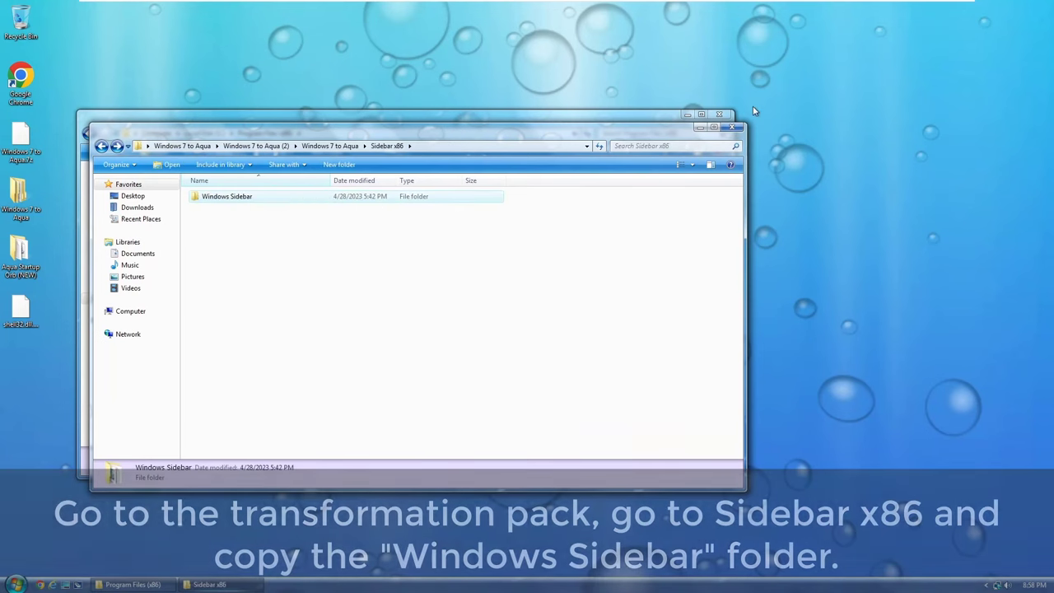
{"action": "left_click", "coordinate": [731, 127]}
Paste the copied Windows Sidebar folder into Program Files (x86) with administrator permission and close the folder window.
{"action": "right_click", "coordinate": [284, 401]}
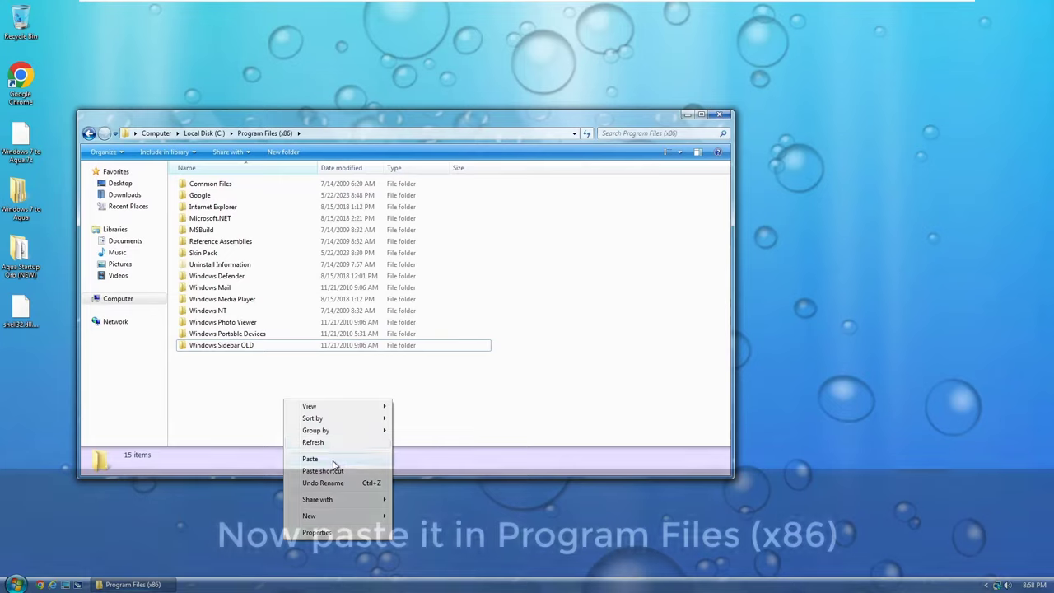
{"action": "left_click", "coordinate": [333, 459]}
{"action": "left_click", "coordinate": [517, 338]}
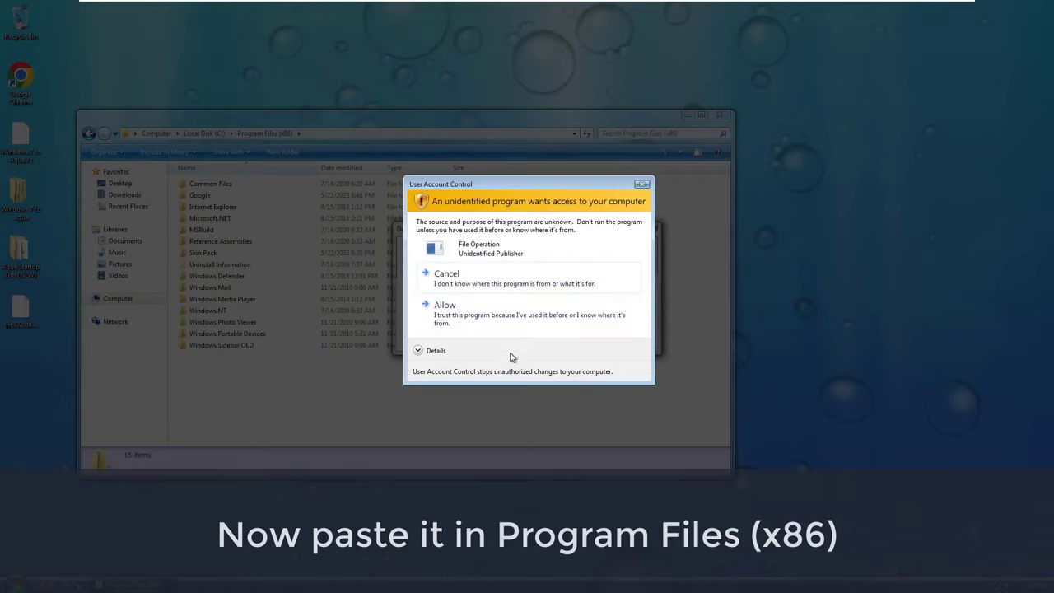
{"action": "left_click", "coordinate": [474, 326]}
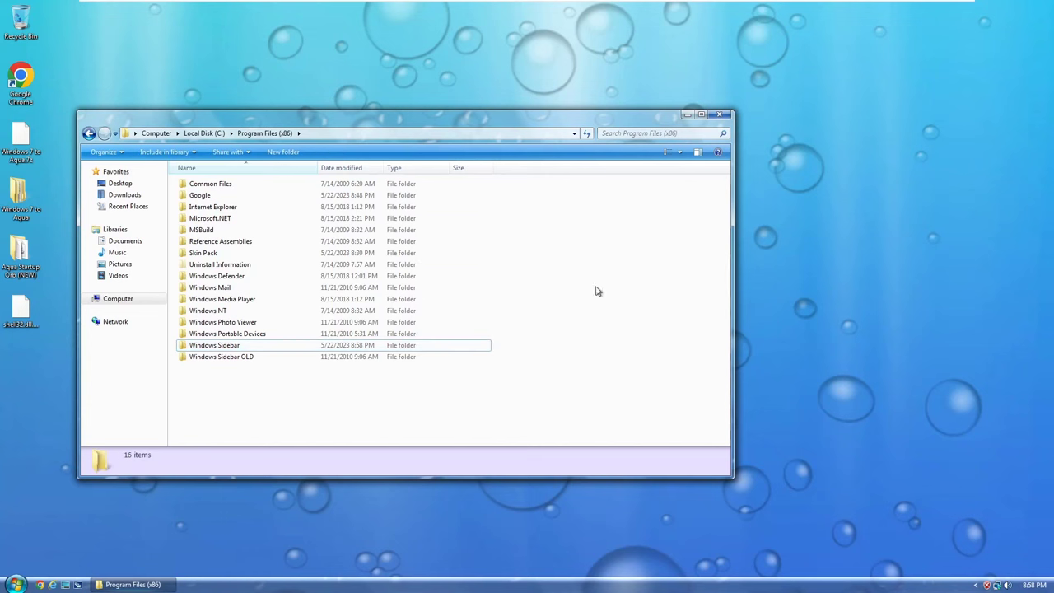
{"action": "left_click", "coordinate": [723, 119]}
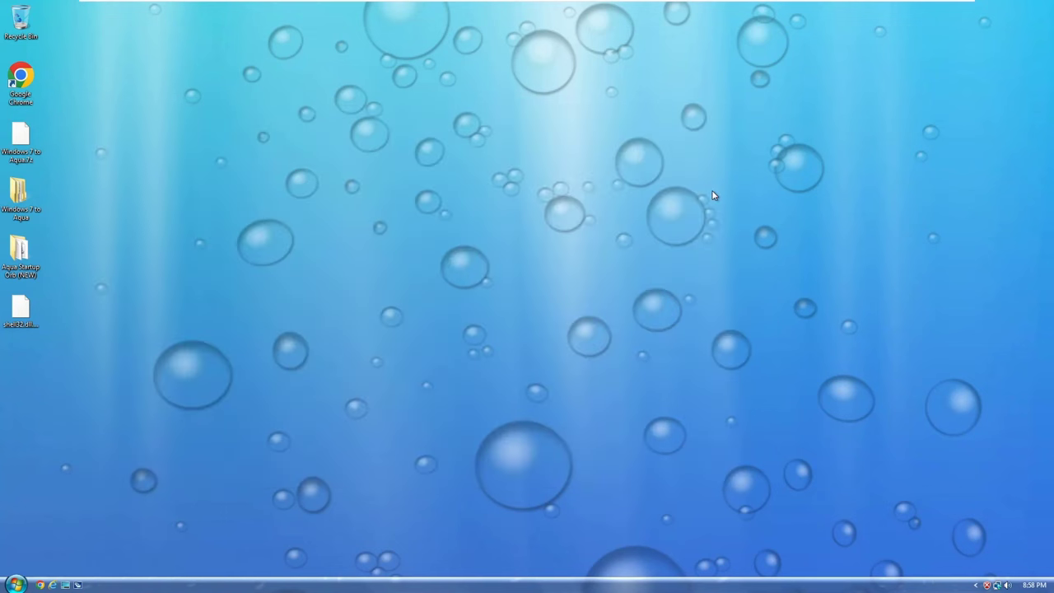
Run C:\Program Files\Windows Sidebar\sidebar.exe with the /RegServer option.
{"action": "key", "text": "super+r"}
{"action": "type", "text": "C:\\"}
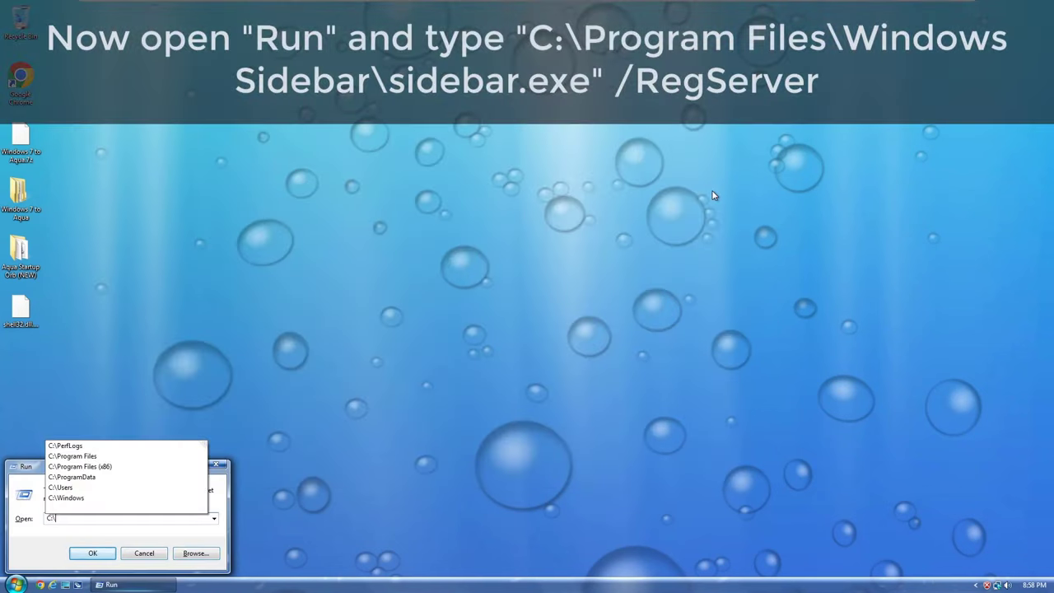
{"action": "type", "text": "Prog"}
{"action": "left_click", "coordinate": [107, 530]}
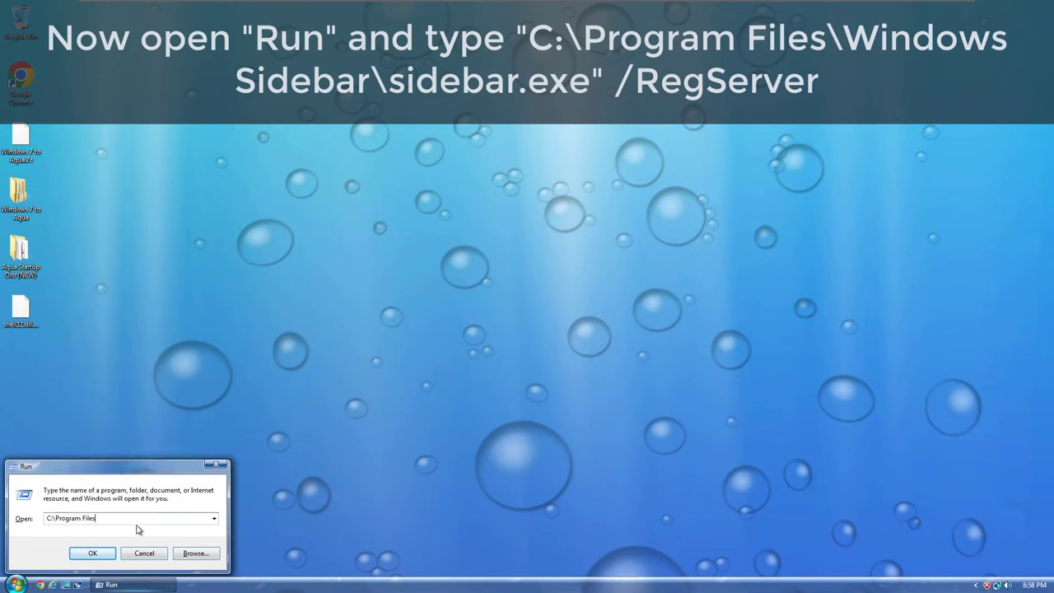
{"action": "type", "text": "\\Wind"}
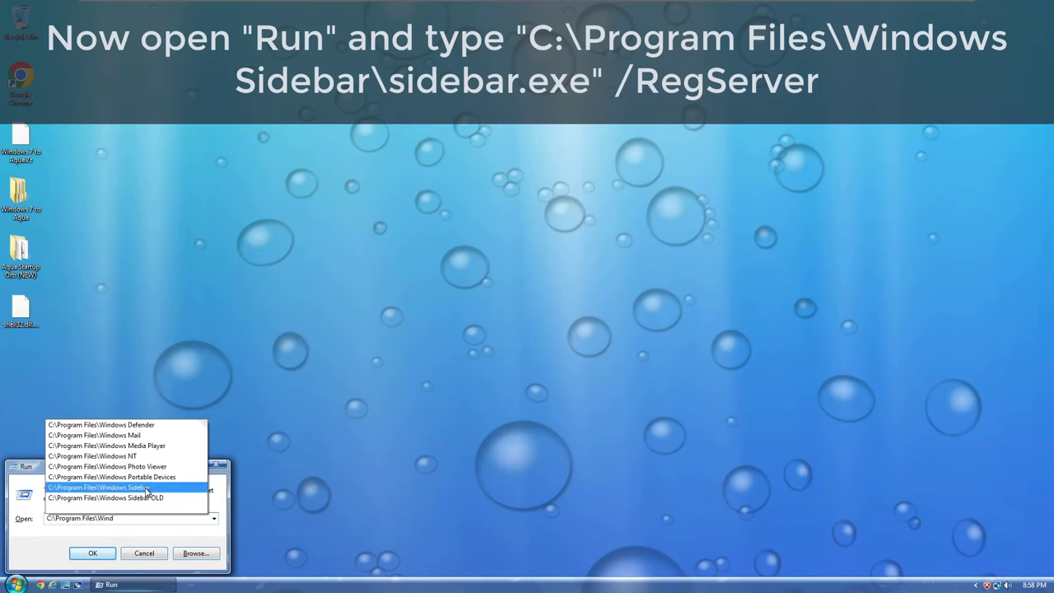
{"action": "left_click", "coordinate": [152, 488]}
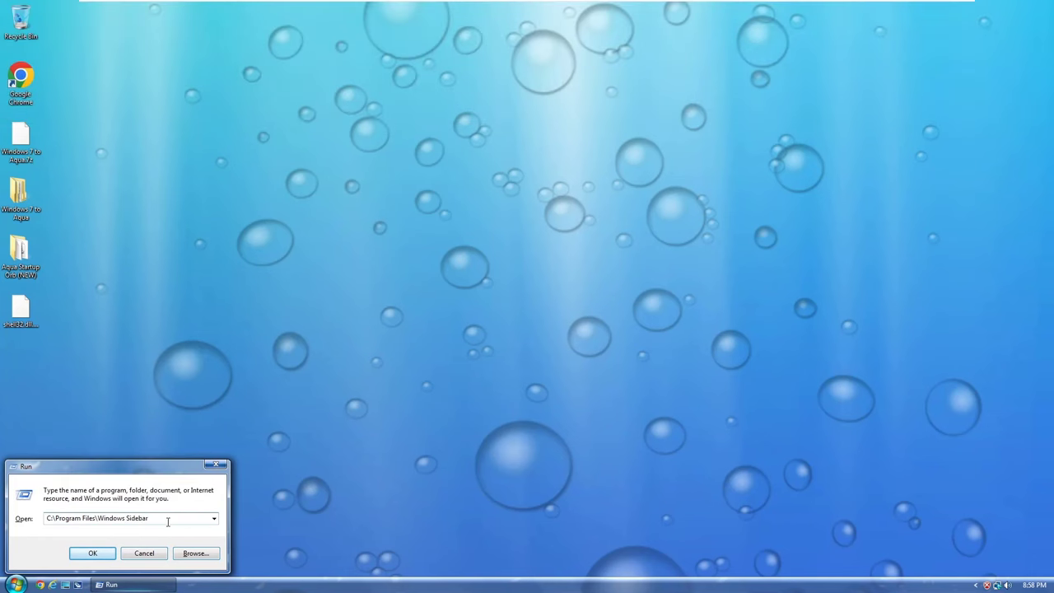
{"action": "type", "text": "\\"}
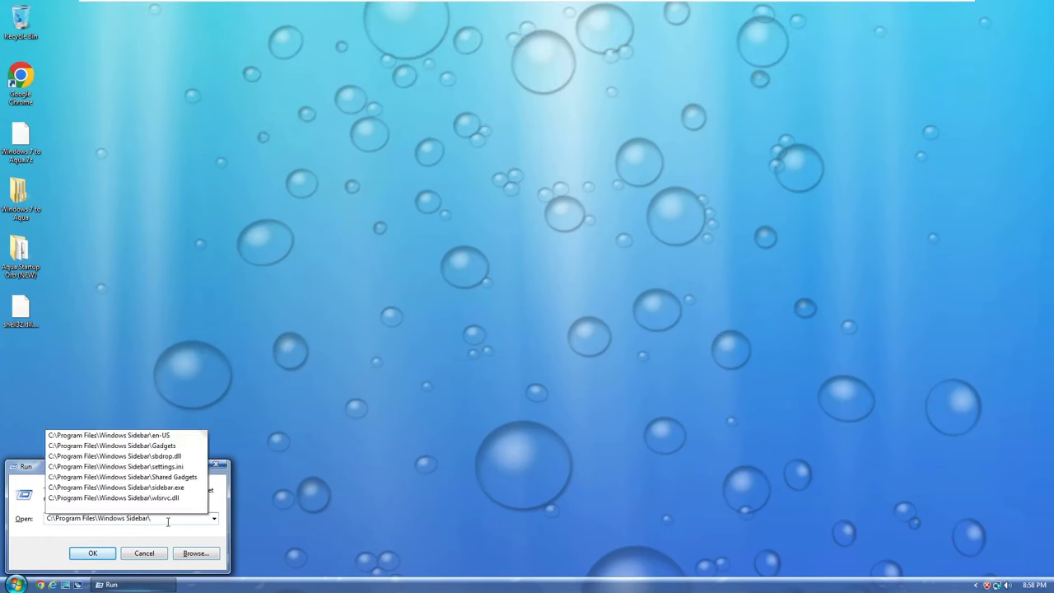
{"action": "type", "text": "si"}
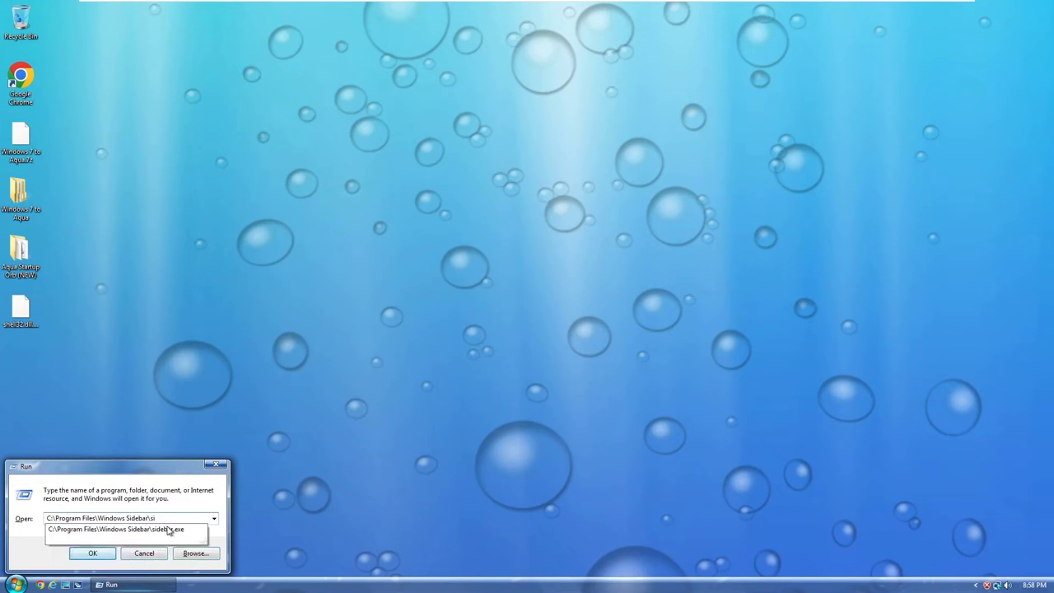
{"action": "left_click", "coordinate": [168, 529]}
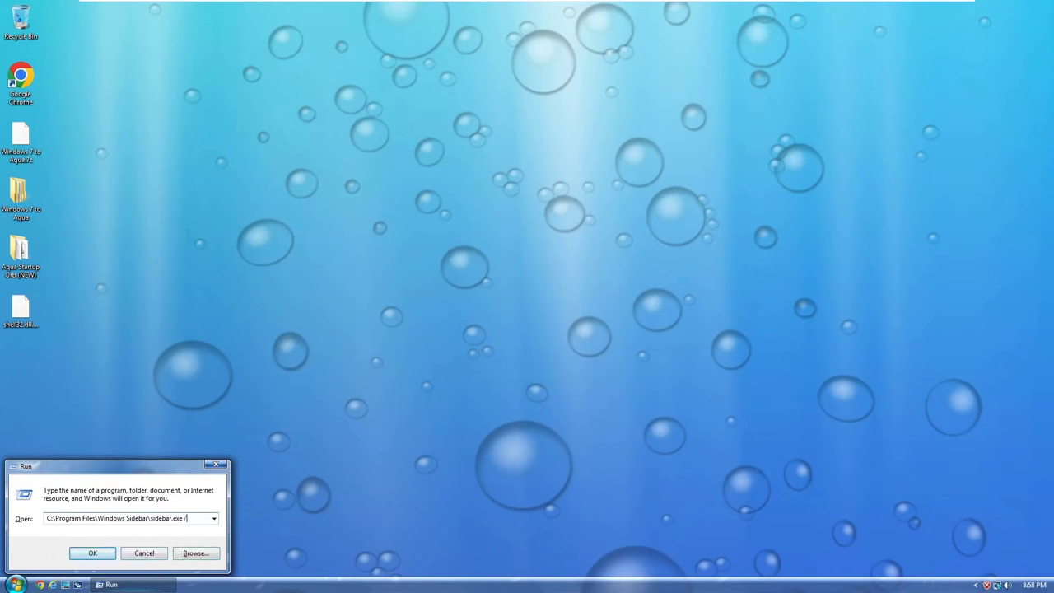
{"action": "type", "text": "/RegServer"}
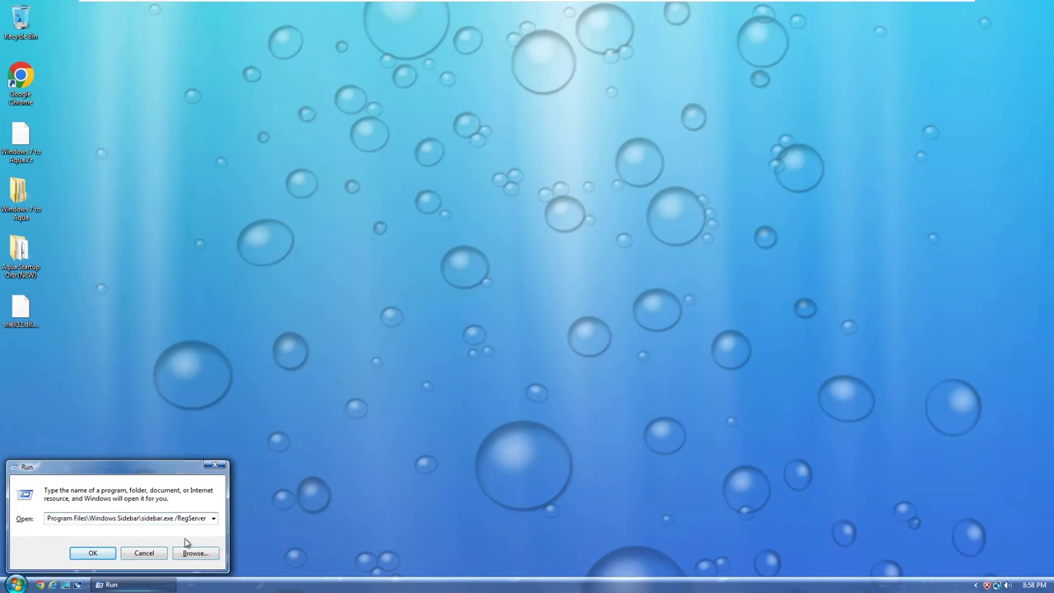
{"action": "key", "text": "Return"}
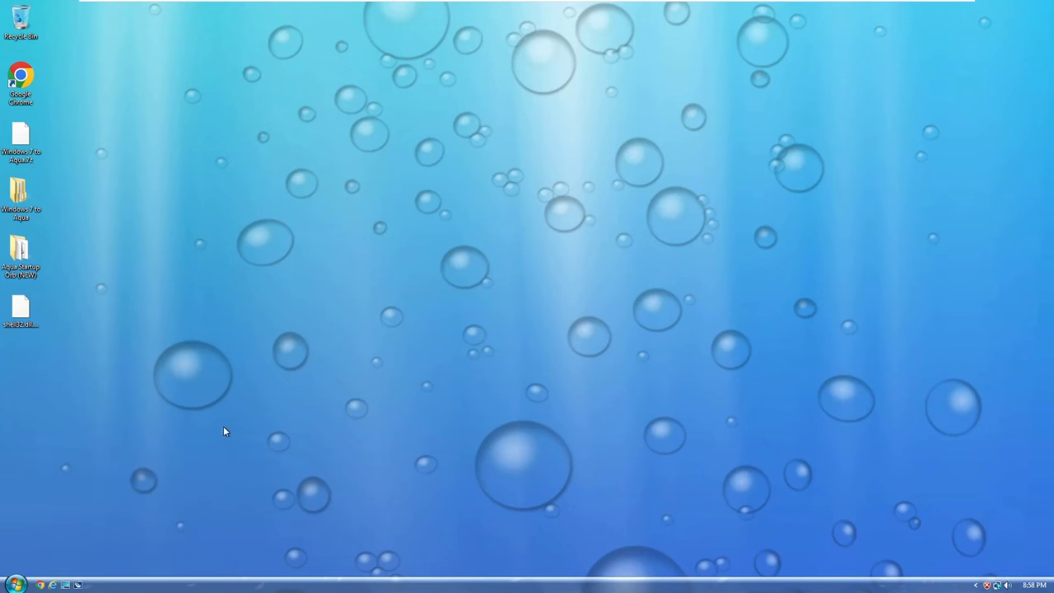
Find cmd and open it as administrator, granting permission to continue.
{"action": "key", "text": "super"}
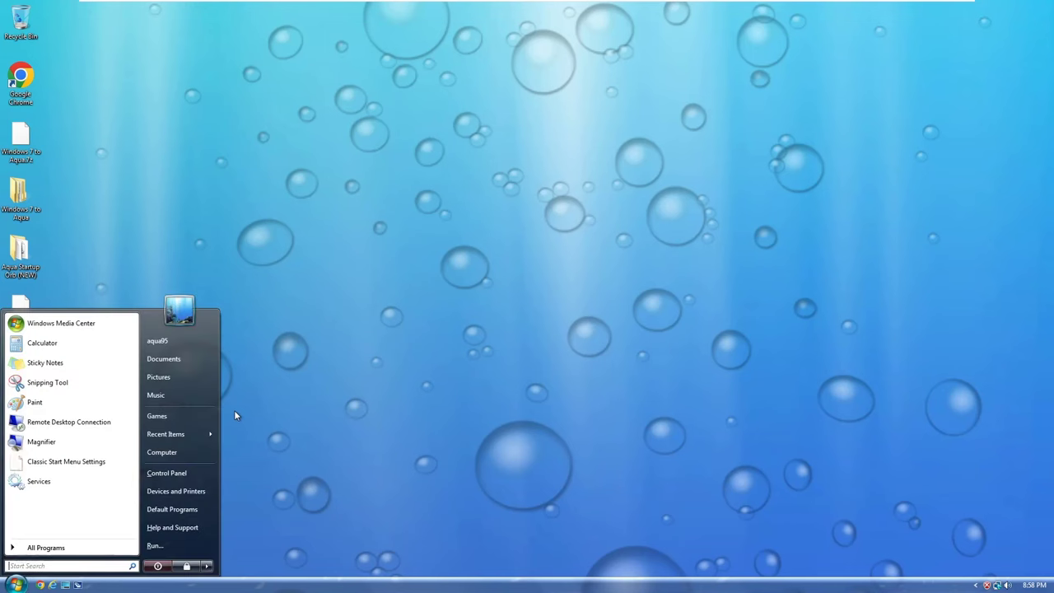
{"action": "type", "text": "cmd"}
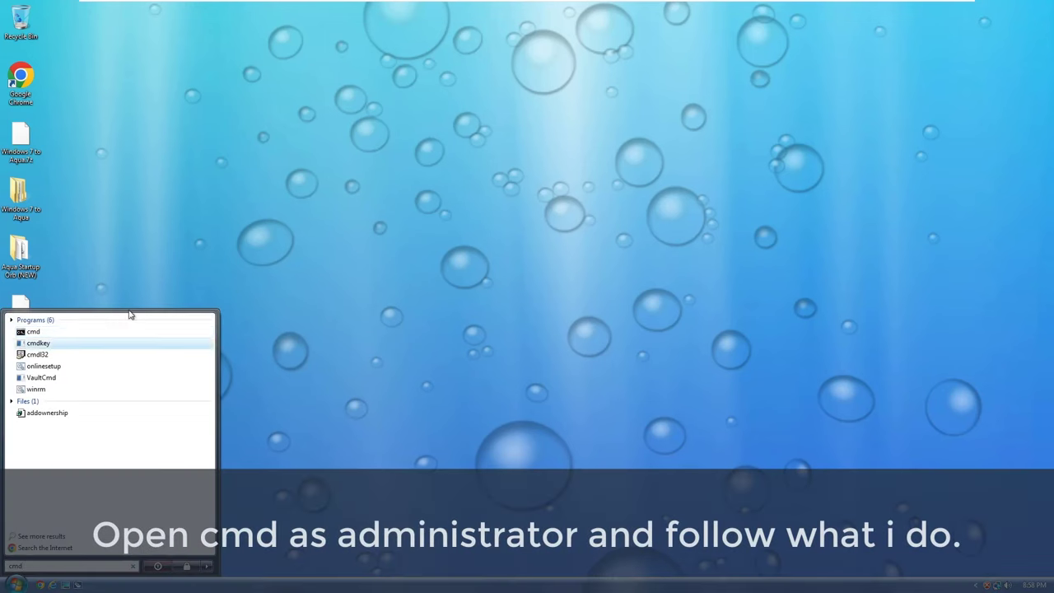
{"action": "right_click", "coordinate": [93, 333]}
{"action": "left_click", "coordinate": [129, 351]}
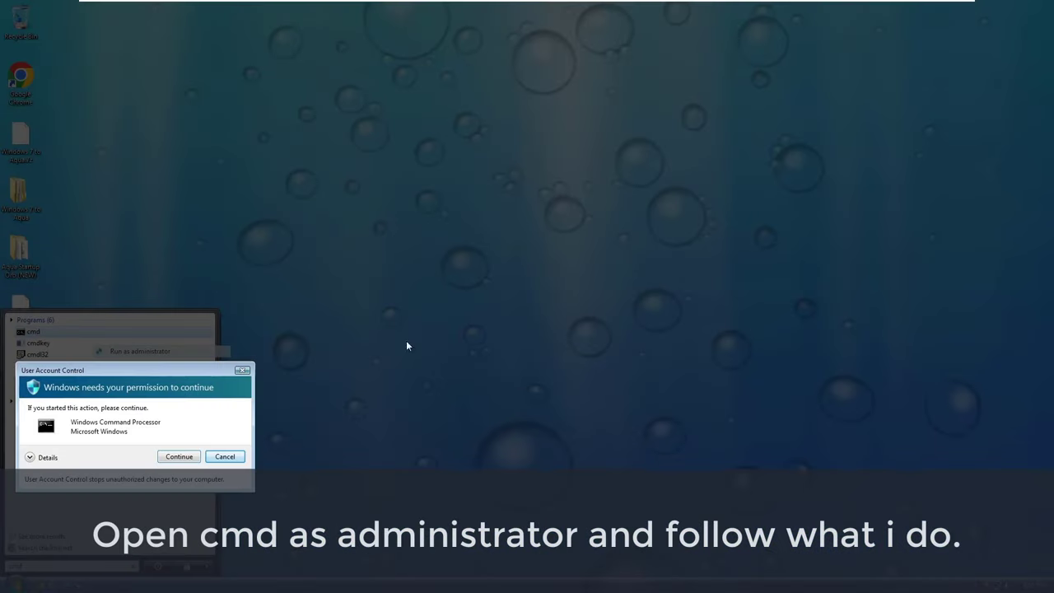
{"action": "left_click", "coordinate": [179, 457]}
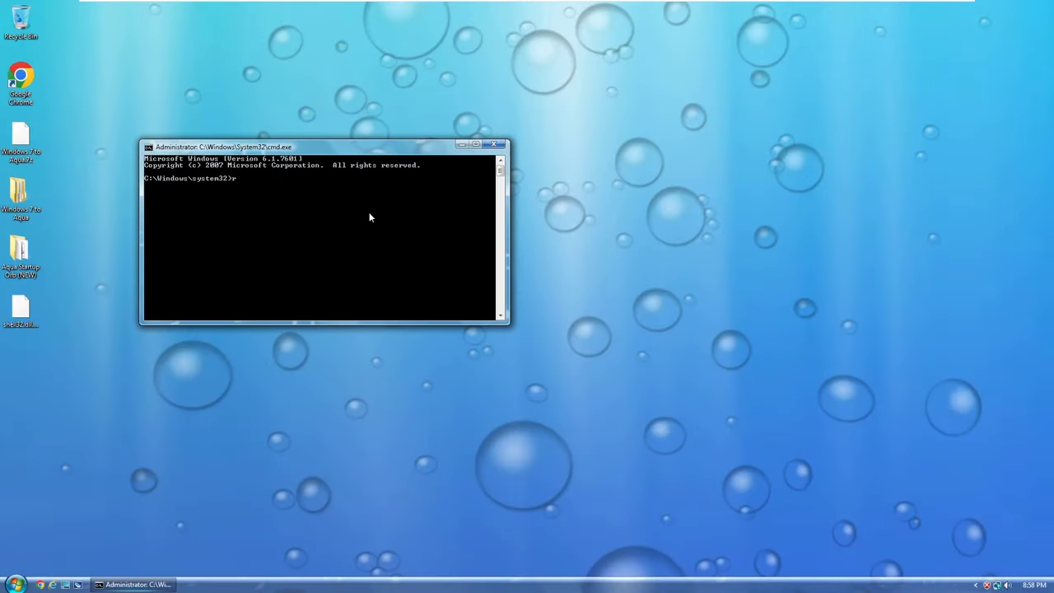
Try running regsvr32 without a file name.
{"action": "type", "text": "regsvr32"}
{"action": "key", "text": "Return"}
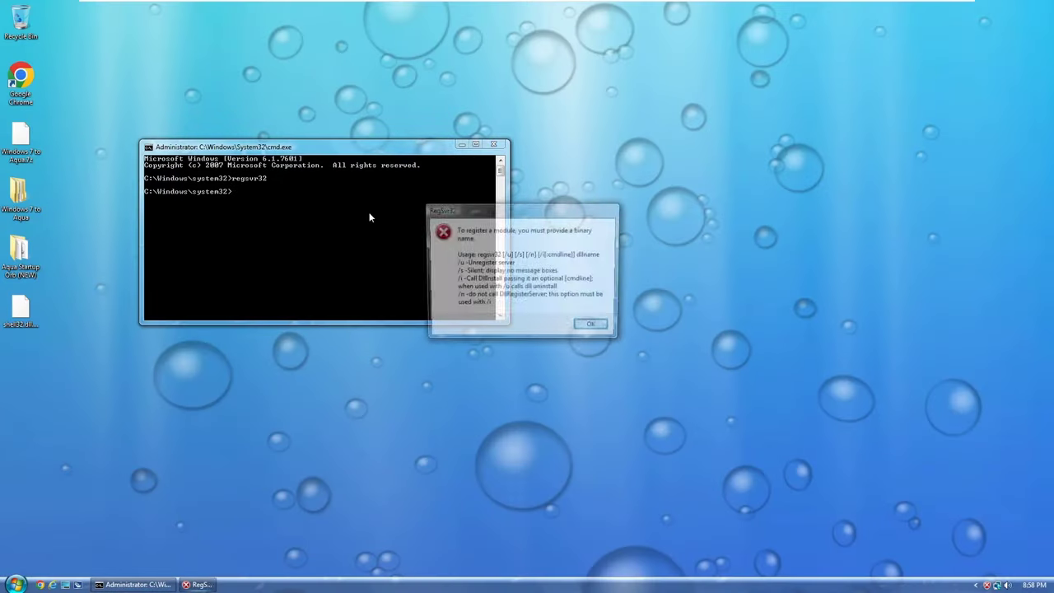
{"action": "left_click", "coordinate": [592, 327]}
Register the sidebar library by running regsvr32 "C:\Program Files\Windows Sidebar\sbdrop.dll" and dismiss the message.
{"action": "key", "text": "Up"}
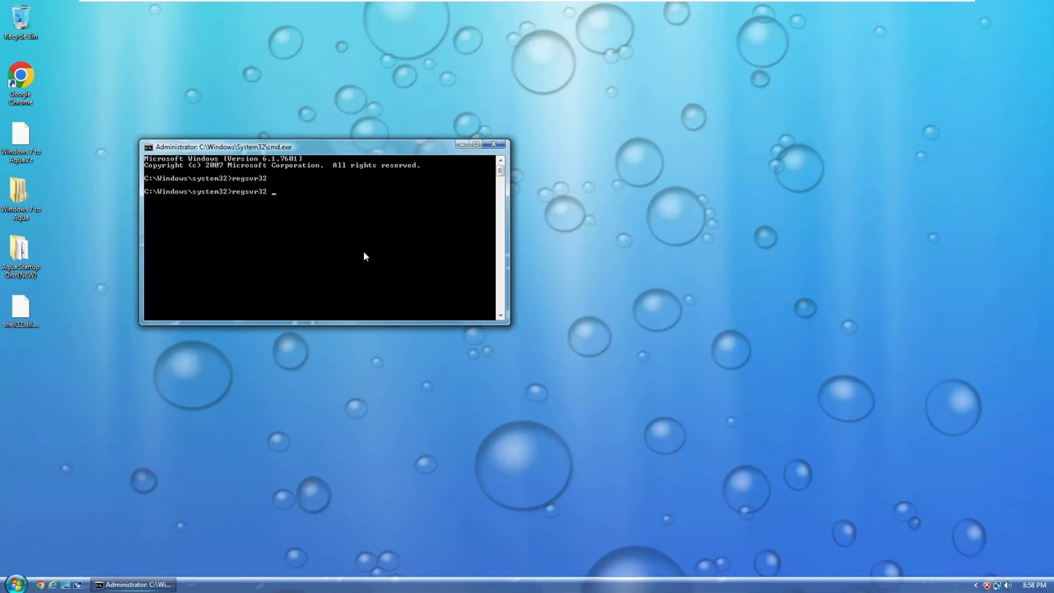
{"action": "type", "text": "C:\\Program Files\\Windows"}
{"action": "key", "text": "BackSpace"}
{"action": "key", "text": "BackSpace"}
{"action": "key", "text": "BackSpace"}
{"action": "key", "text": "BackSpace"}
{"action": "key", "text": "BackSpace"}
{"action": "key", "text": "BackSpace"}
{"action": "key", "text": "BackSpace"}
{"action": "key", "text": "BackSpace"}
{"action": "key", "text": "BackSpace"}
{"action": "key", "text": "BackSpace"}
{"action": "key", "text": "BackSpace"}
{"action": "key", "text": "BackSpace"}
{"action": "key", "text": "BackSpace"}
{"action": "key", "text": "ctrl+Left"}
{"action": "type", "text": "\""}
{"action": "key", "text": "End"}
{"action": "type", "text": "Files\"\\Win"}
{"action": "key", "text": "Tab"}
{"action": "key", "text": "Tab"}
{"action": "key", "text": "Tab"}
{"action": "key", "text": "Tab"}
{"action": "key", "text": "Tab"}
{"action": "key", "text": "Tab"}
{"action": "key", "text": "Tab"}
{"action": "key", "text": "Left"}
{"action": "type", "text": "\\sbdrop.dll"}
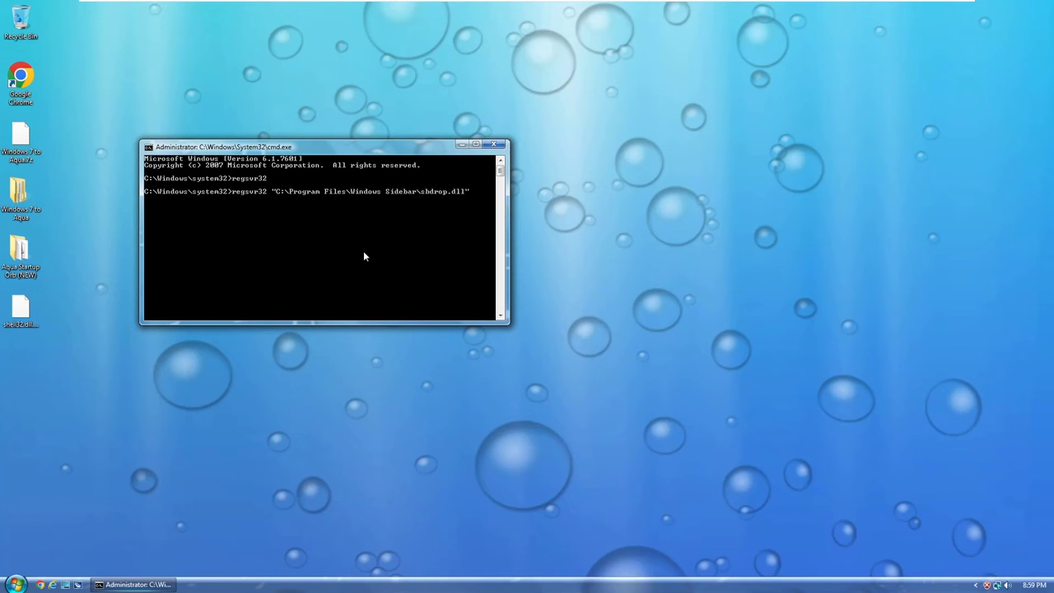
{"action": "key", "text": "Return"}
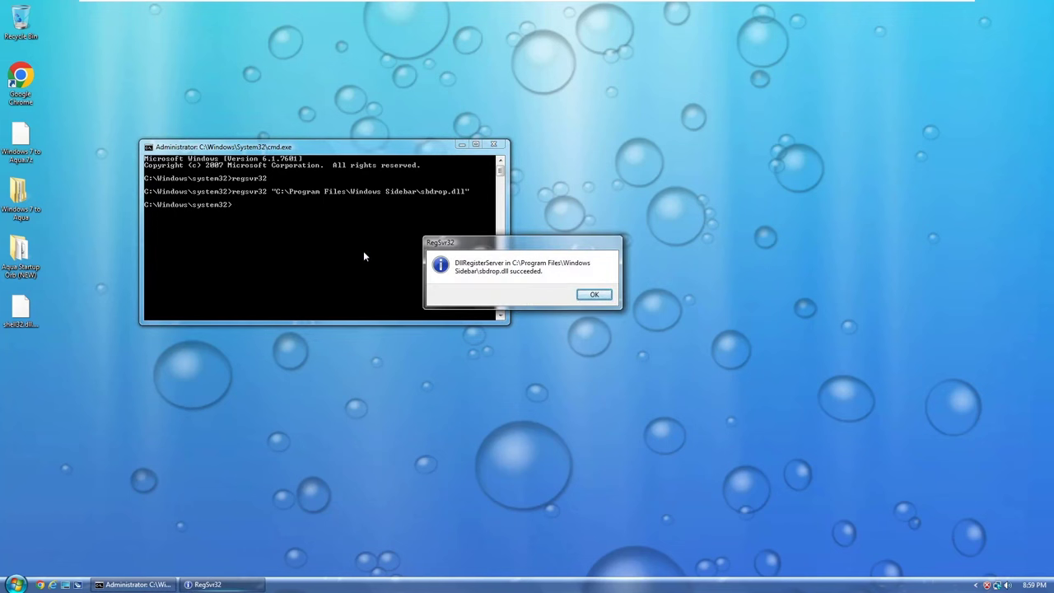
{"action": "key", "text": "Return"}
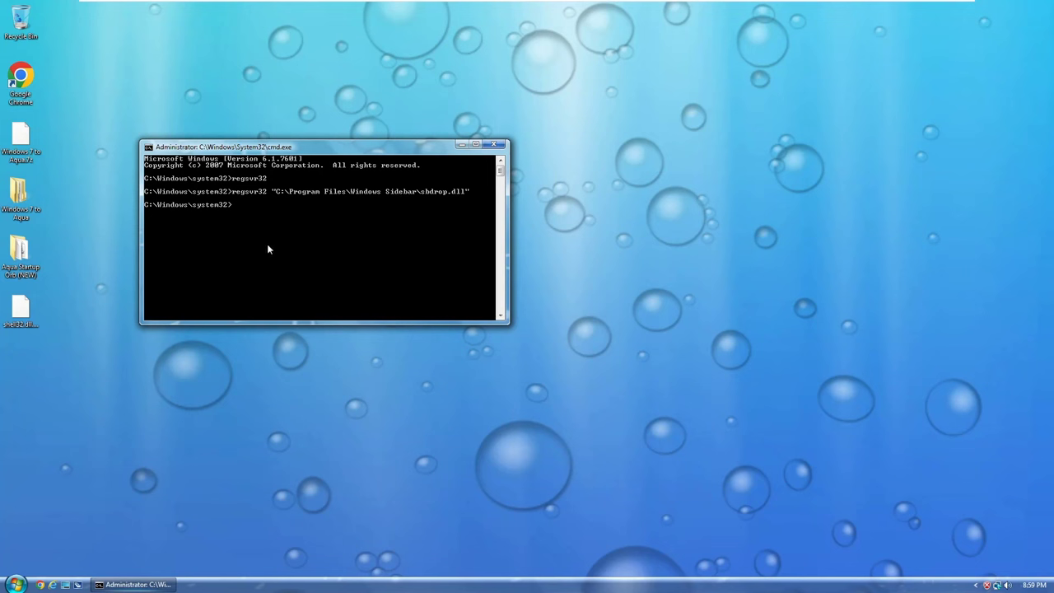
Change the command prompt's directory to C:\Program Files\Windows Sidebar and list its contents with dir.
{"action": "type", "text": "cd.."}
{"action": "key", "text": "Return"}
{"action": "type", "text": "cd.."}
{"action": "key", "text": "Return"}
{"action": "type", "text": "cd prog"}
{"action": "key", "text": "Tab"}
{"action": "key", "text": "Return"}
{"action": "type", "text": "cd windows"}
{"action": "key", "text": "Tab"}
{"action": "key", "text": "Tab"}
{"action": "key", "text": "Tab"}
{"action": "key", "text": "Tab"}
{"action": "key", "text": "Tab"}
{"action": "key", "text": "Tab"}
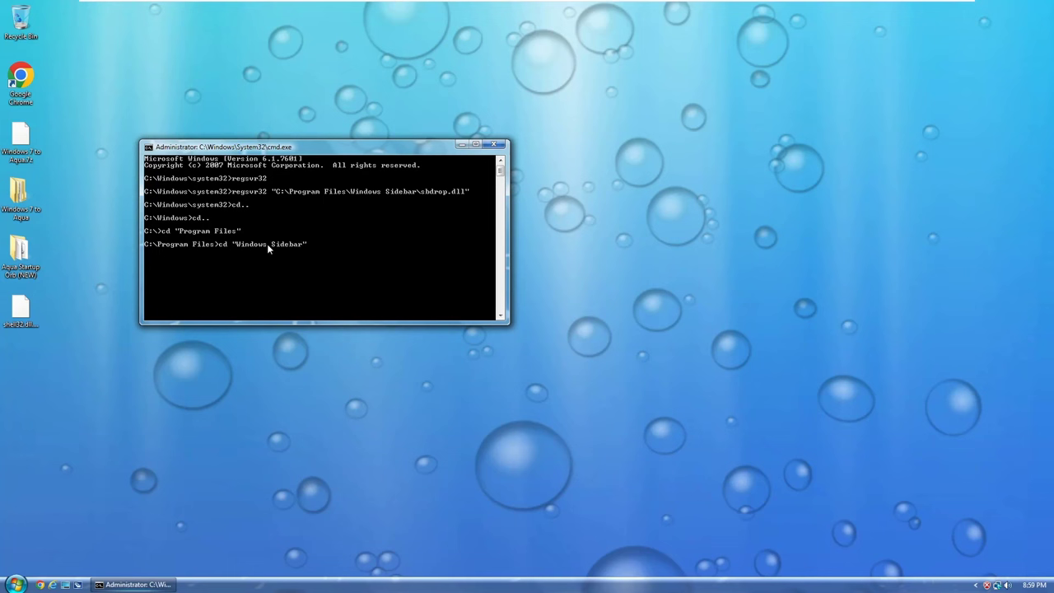
{"action": "key", "text": "Return"}
{"action": "type", "text": "dir"}
{"action": "key", "text": "Return"}
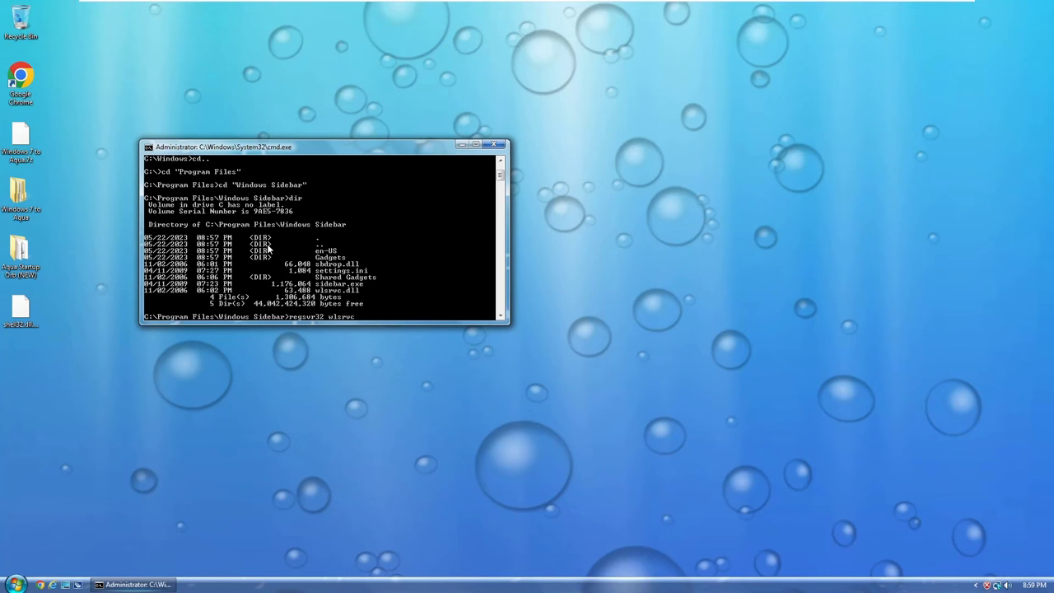
Register wlsrvc.dll with regsvr32, dismiss the message and close the command prompt.
{"action": "key", "text": "Return"}
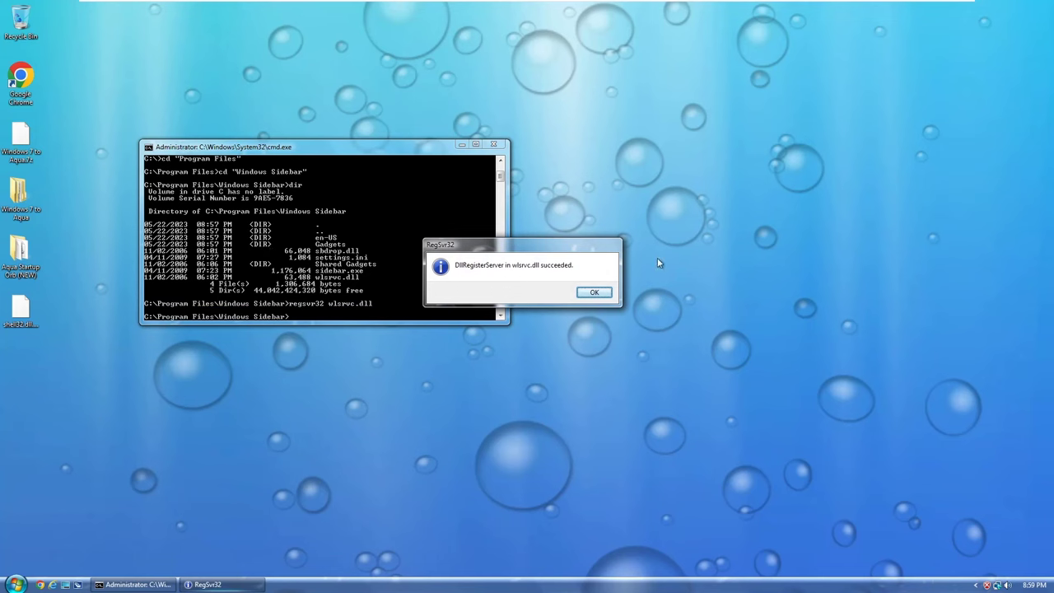
{"action": "left_click", "coordinate": [593, 292]}
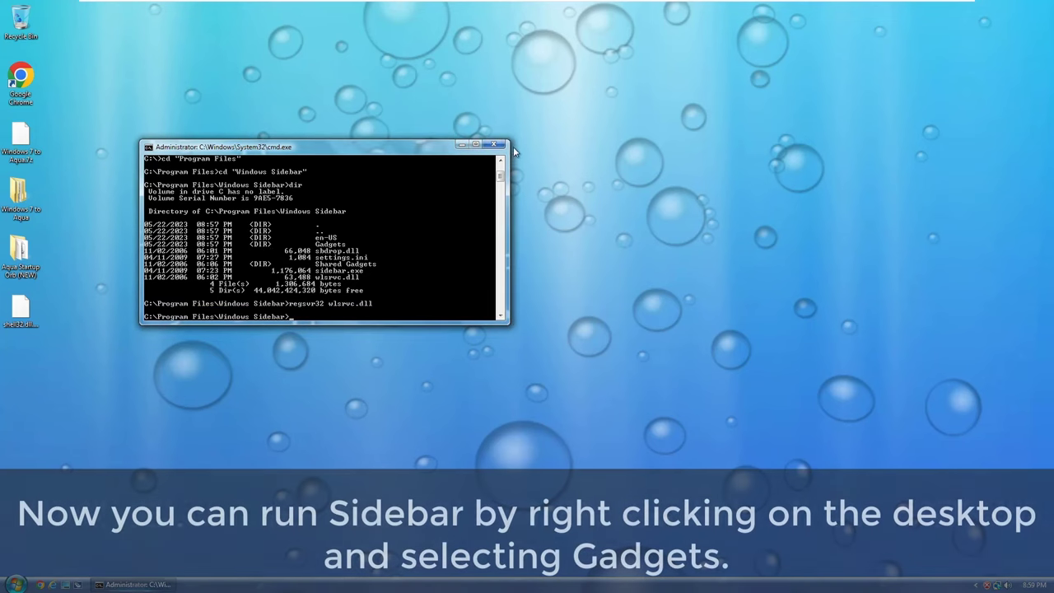
{"action": "left_click", "coordinate": [494, 145]}
Open the desktop Gadgets gallery with the Sidebar and remove the Feed Headlines gadget from the Sidebar.
{"action": "right_click", "coordinate": [499, 256]}
{"action": "left_click", "coordinate": [527, 371]}
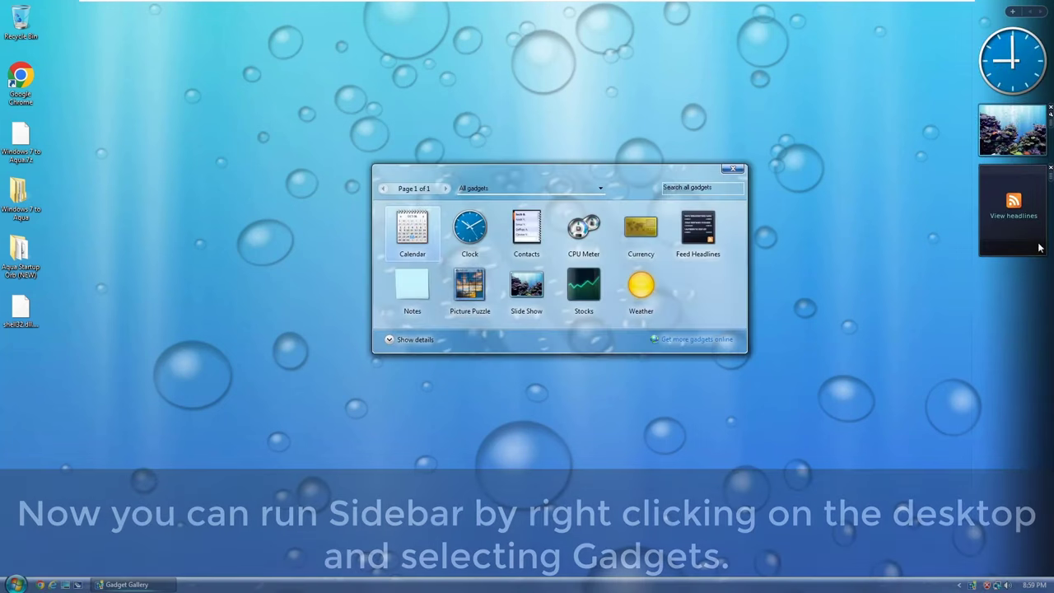
{"action": "left_click", "coordinate": [1050, 169]}
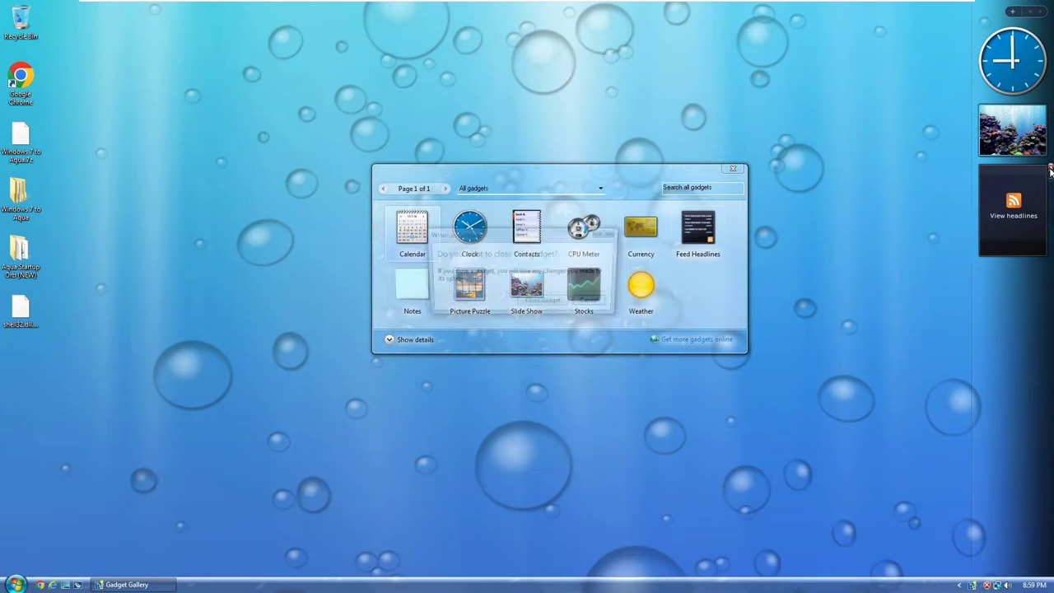
{"action": "left_click", "coordinate": [544, 301]}
Add the Calendar and CPU Meter gadgets to the Sidebar and arrange them beneath the clock, CPU Meter first.
{"action": "double_click", "coordinate": [427, 245]}
{"action": "double_click", "coordinate": [583, 231]}
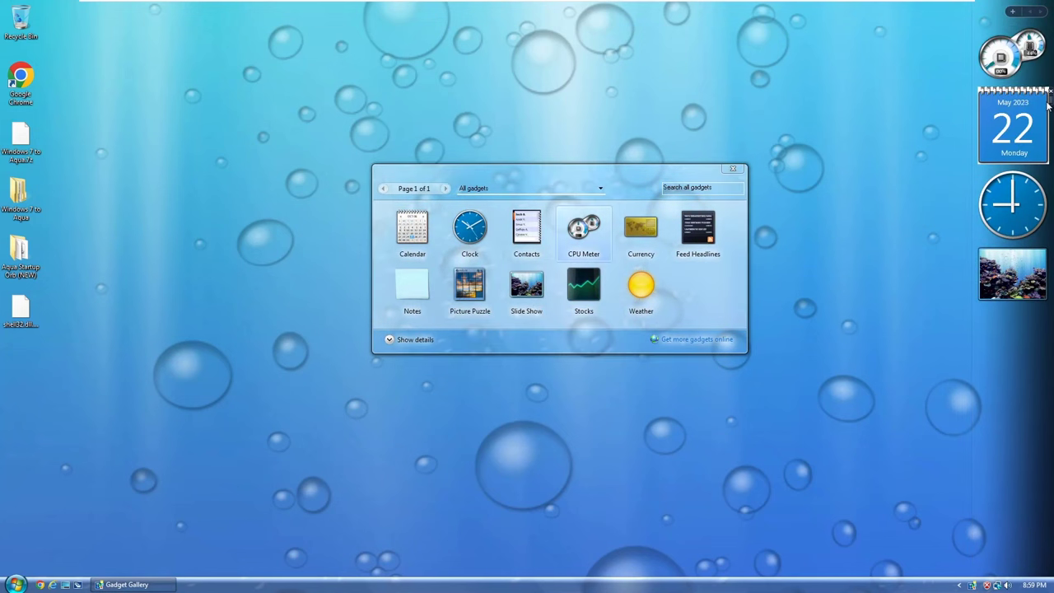
{"action": "left_click_drag", "start_coordinate": [1050, 42], "coordinate": [1049, 169]}
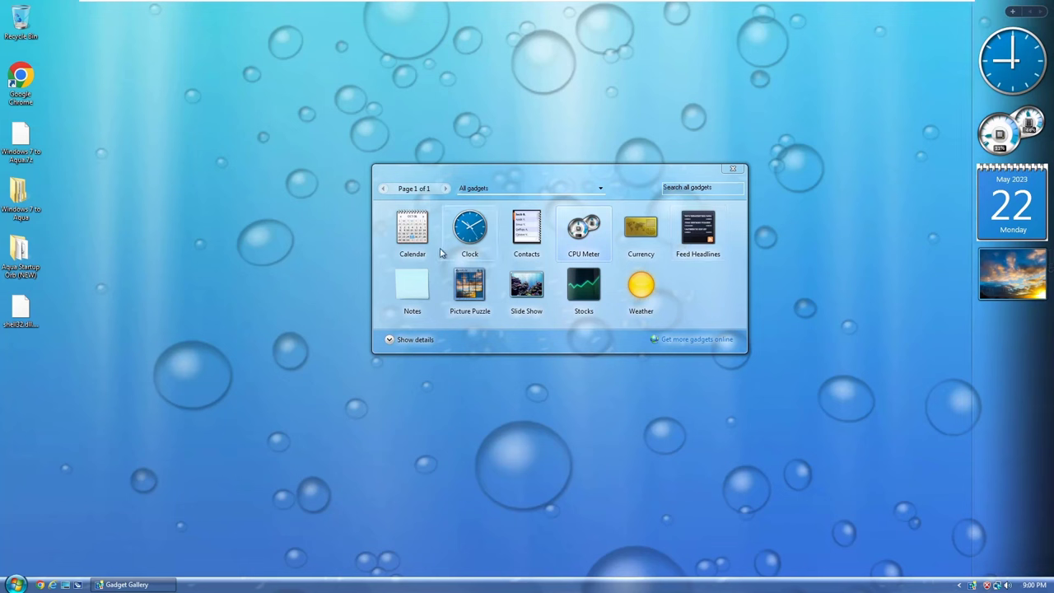
Add the Weather gadget below the slide show, cancel its options without changes, and close the gadget gallery.
{"action": "left_click_drag", "start_coordinate": [641, 288], "coordinate": [1017, 333]}
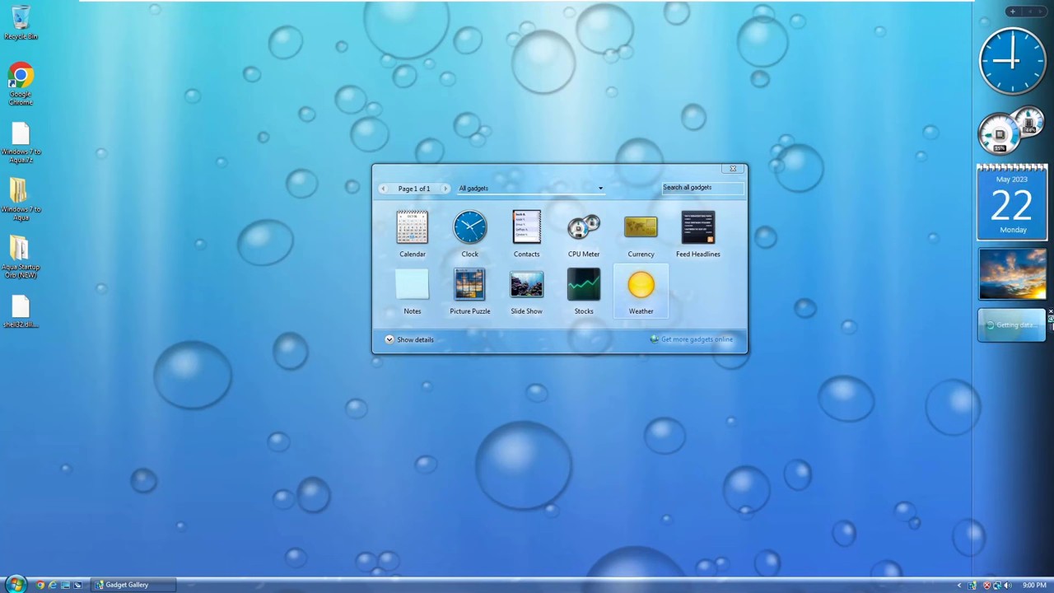
{"action": "left_click", "coordinate": [1050, 319]}
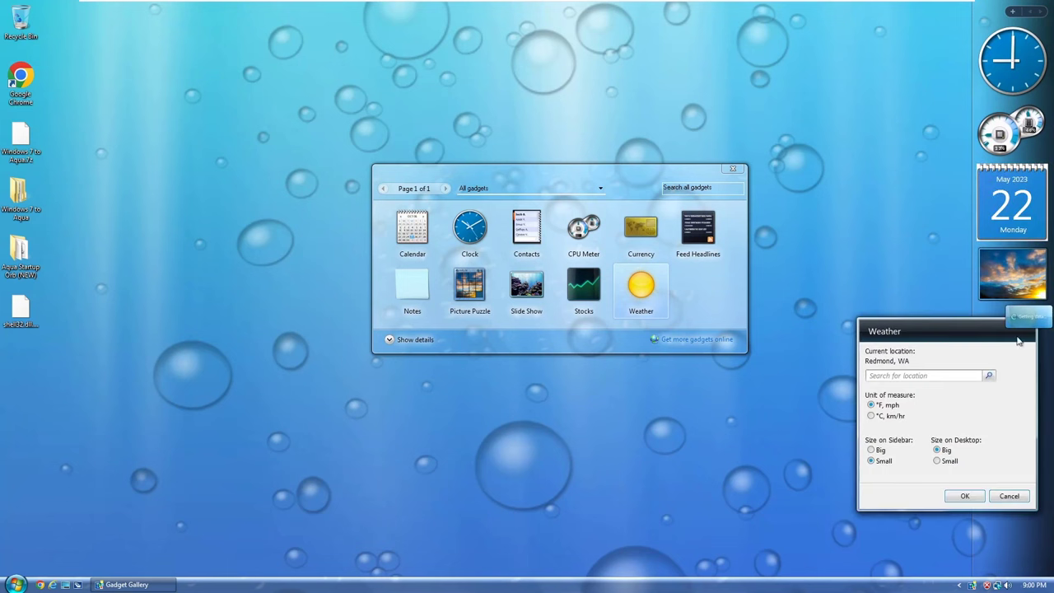
{"action": "left_click", "coordinate": [1009, 496]}
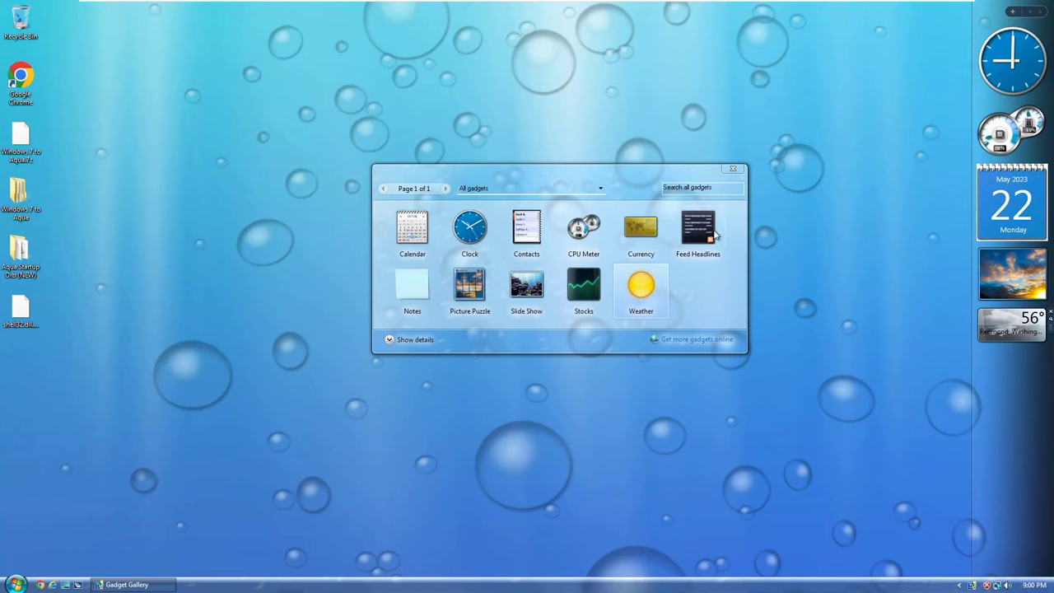
{"action": "left_click", "coordinate": [630, 186]}
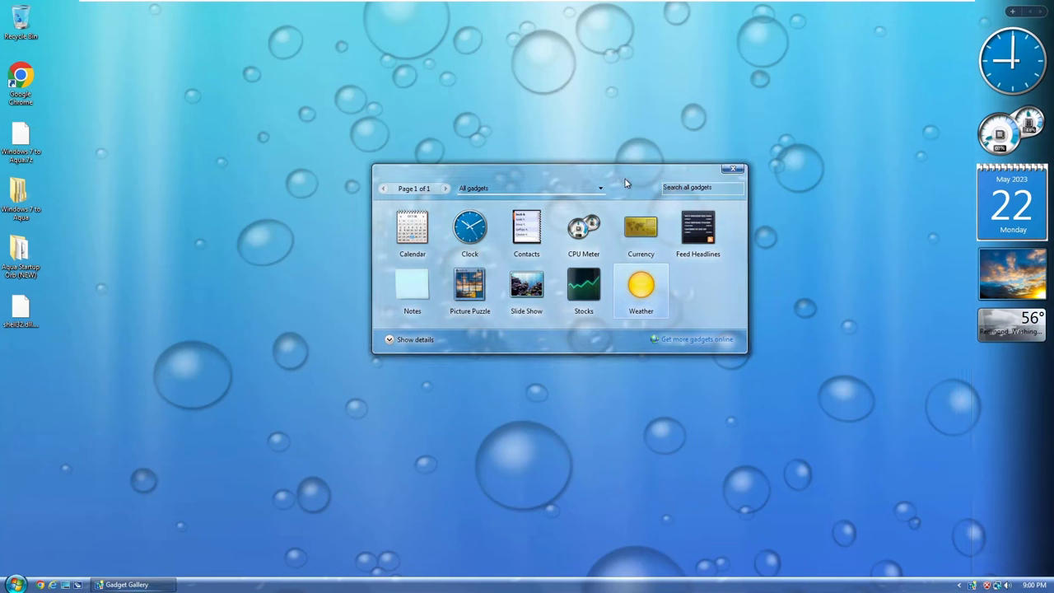
{"action": "left_click", "coordinate": [735, 170]}
Set the desktop background to the sunset cloud picture in the Wallpaper group (img9) and save the changes.
{"action": "right_click", "coordinate": [535, 232]}
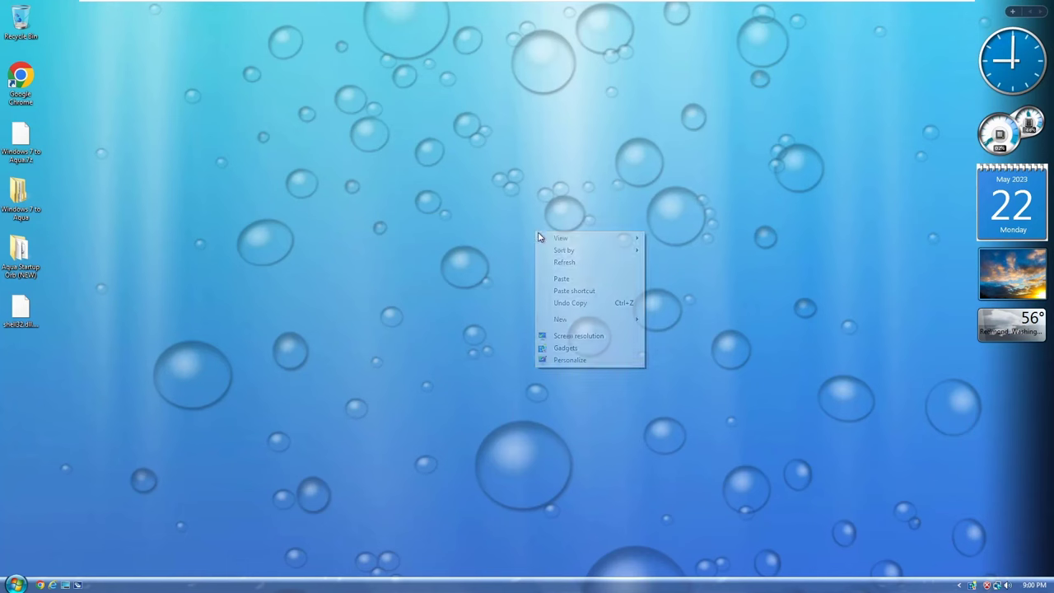
{"action": "left_click", "coordinate": [580, 361]}
{"action": "scroll", "coordinate": [551, 359], "scroll_direction": "up", "scroll_amount": 2}
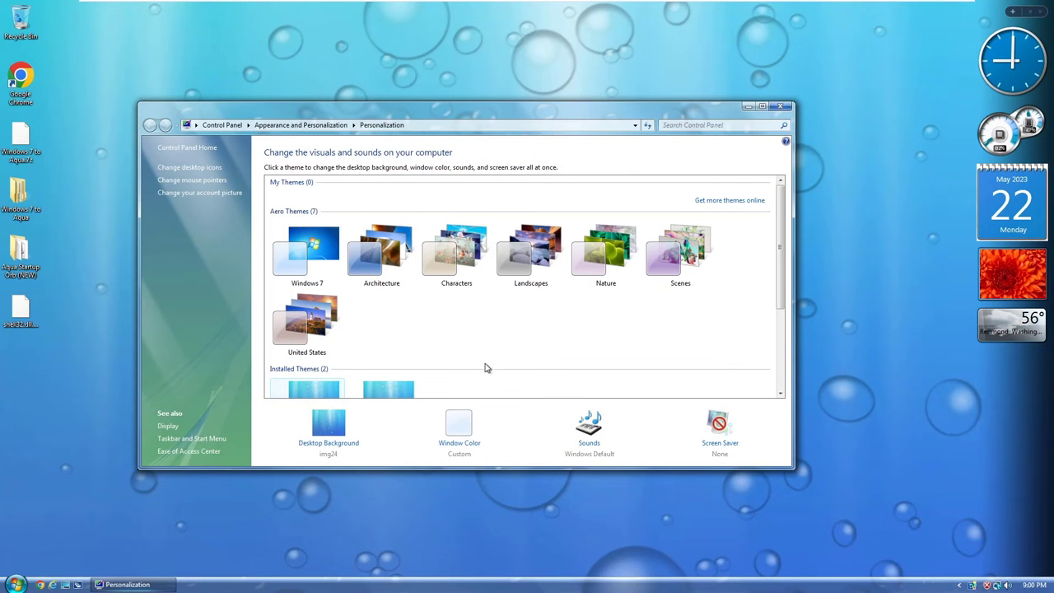
{"action": "left_click", "coordinate": [341, 429]}
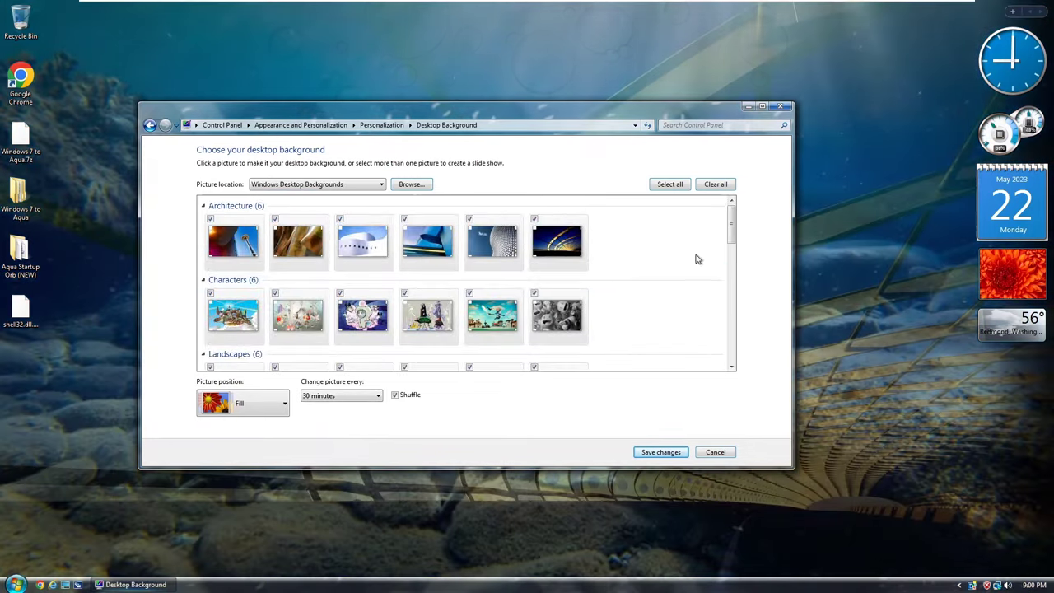
{"action": "left_click_drag", "start_coordinate": [730, 245], "coordinate": [726, 359]}
{"action": "left_click", "coordinate": [692, 253]}
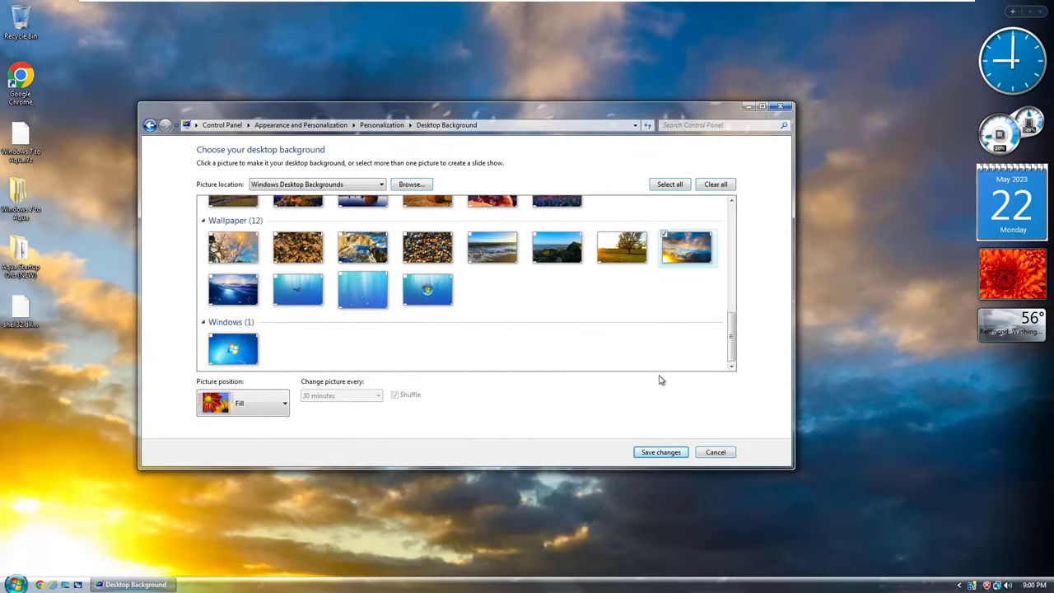
{"action": "left_click", "coordinate": [660, 452]}
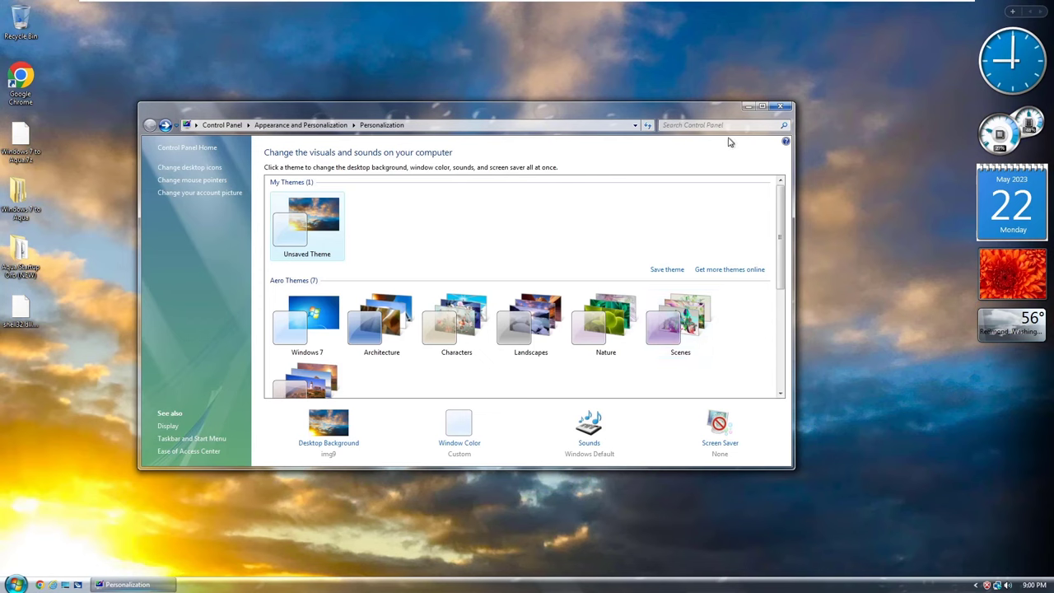
Close the Personalization window and restart the computer.
{"action": "left_click", "coordinate": [782, 110]}
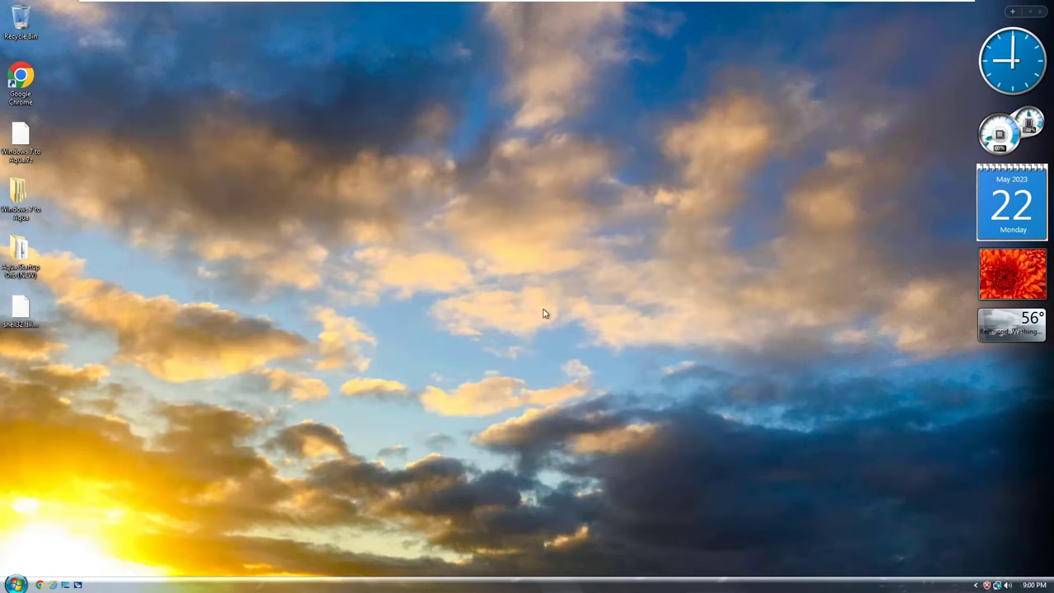
{"action": "left_click_drag", "start_coordinate": [363, 190], "coordinate": [810, 483]}
{"action": "left_click", "coordinate": [16, 584]}
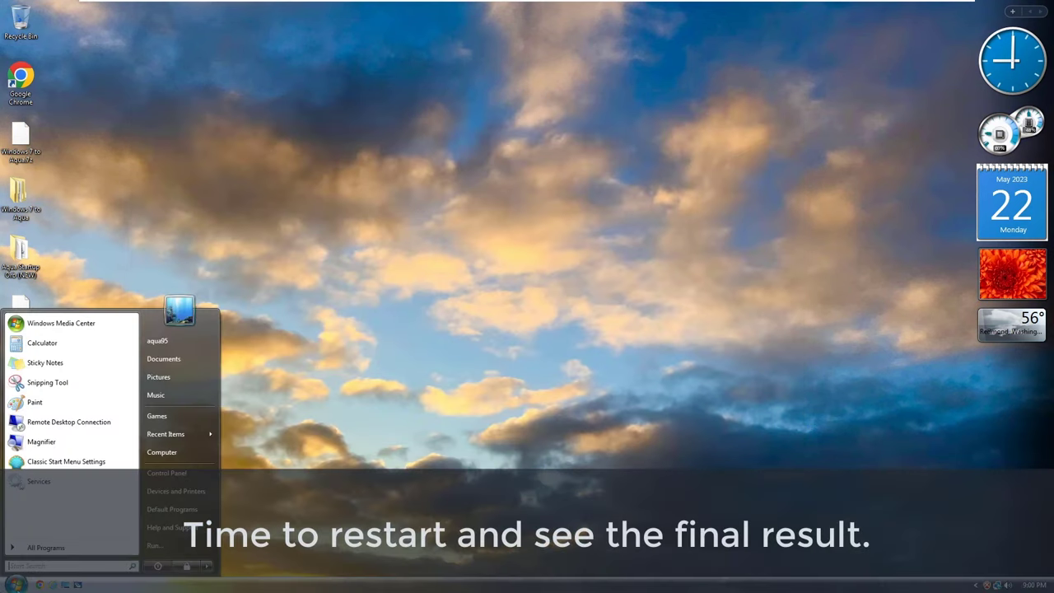
{"action": "left_click", "coordinate": [207, 567]}
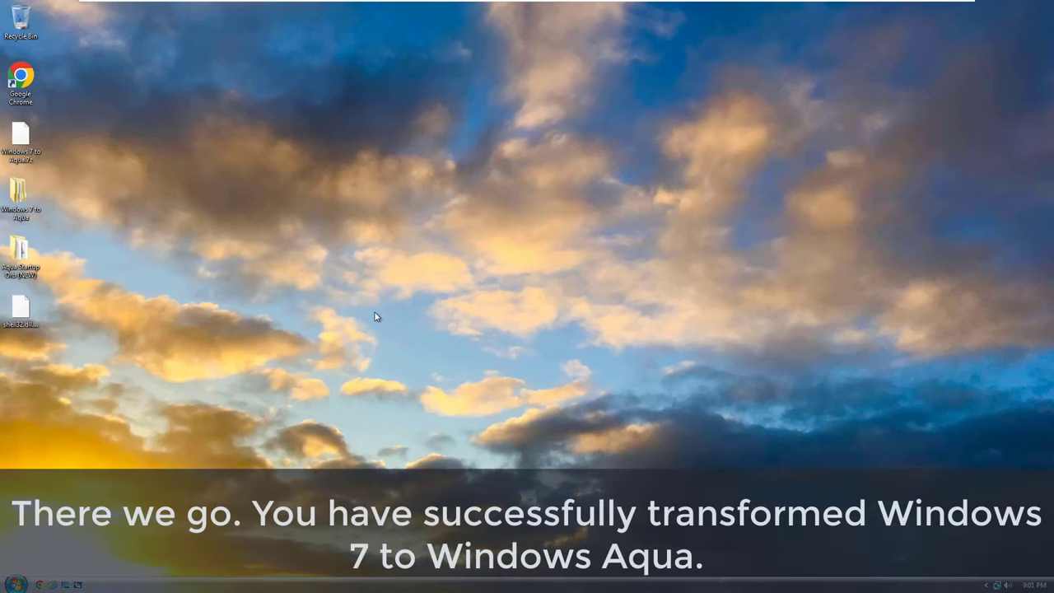
Open the computer's basic system information to check the Windows edition and move its window aside.
{"action": "key", "text": "super"}
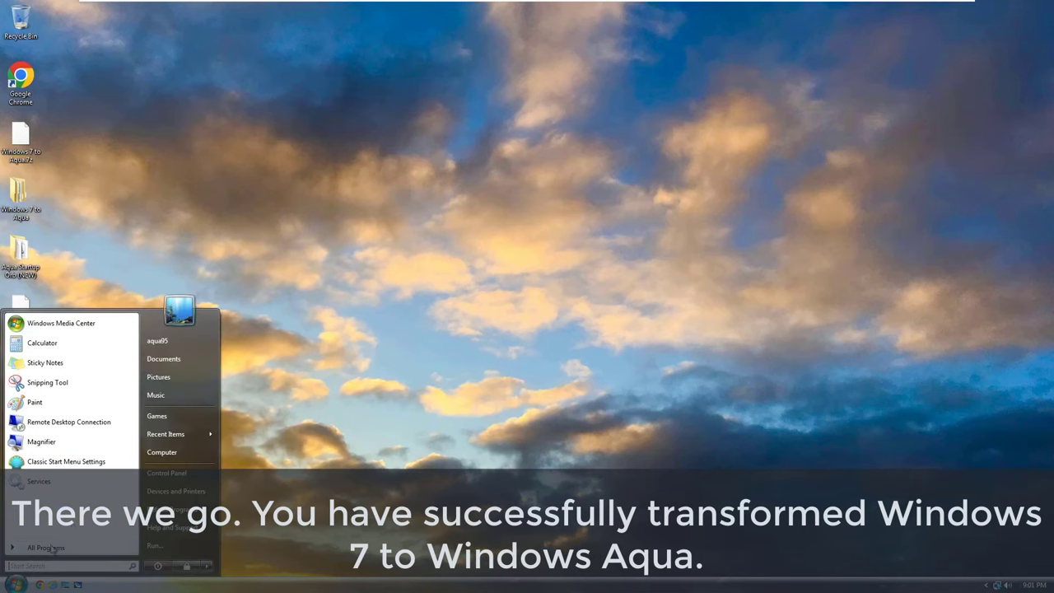
{"action": "right_click", "coordinate": [161, 452]}
{"action": "left_click", "coordinate": [222, 535]}
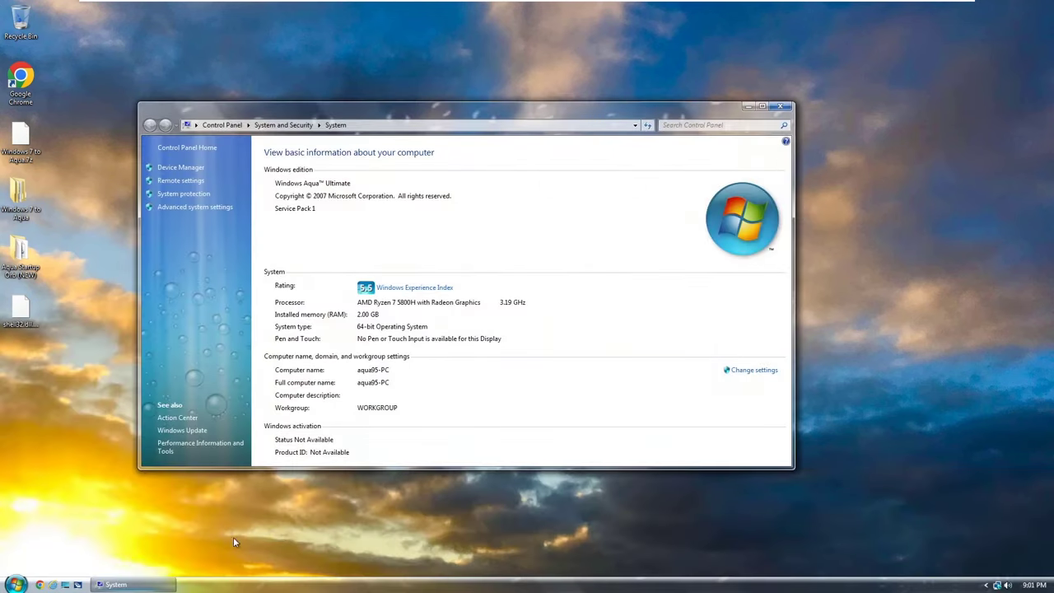
{"action": "left_click_drag", "start_coordinate": [358, 112], "coordinate": [574, 112]}
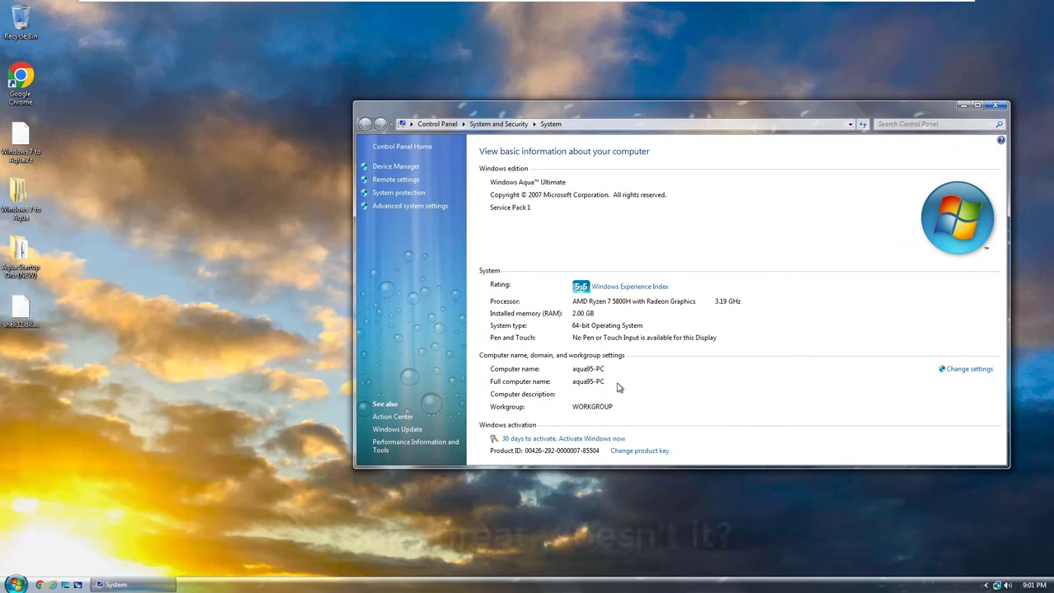
Run winver to check the Windows version and place the System window beside the About Windows dialog.
{"action": "key", "text": "super+r"}
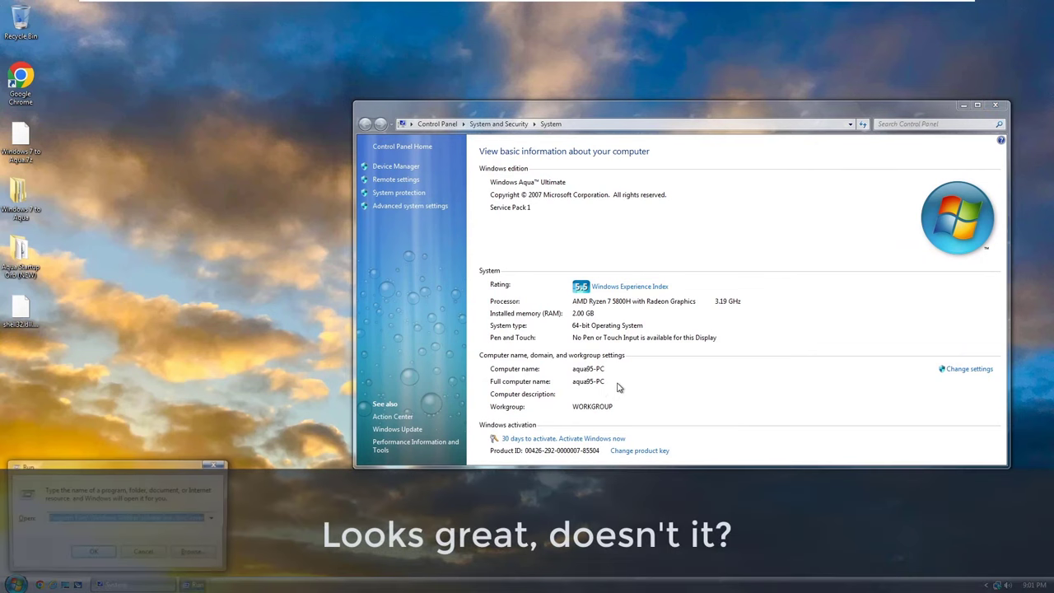
{"action": "type", "text": "winver"}
{"action": "key", "text": "Return"}
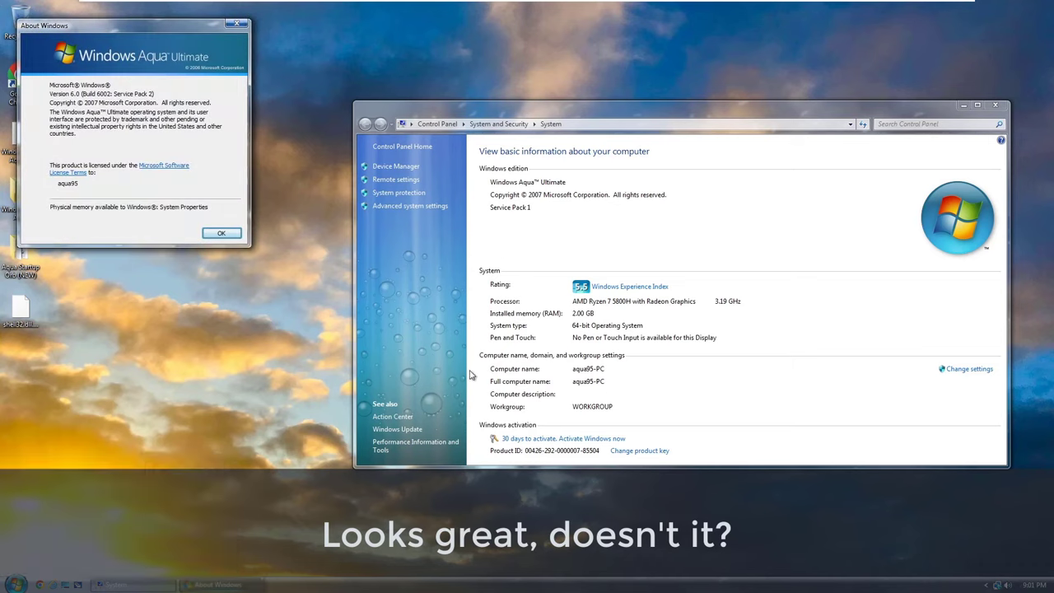
{"action": "left_click_drag", "start_coordinate": [509, 110], "coordinate": [411, 117]}
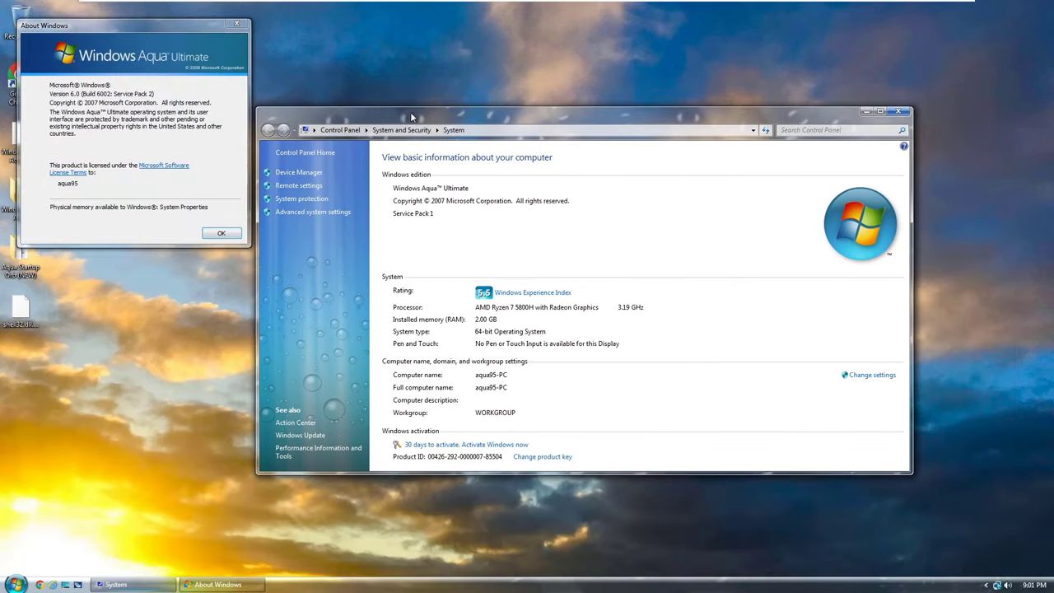
Reopen the Sidebar through the desktop gadgets, close the gadget gallery, and set the Sidebar to start when Windows starts.
{"action": "right_click", "coordinate": [134, 405]}
{"action": "left_click", "coordinate": [165, 509]}
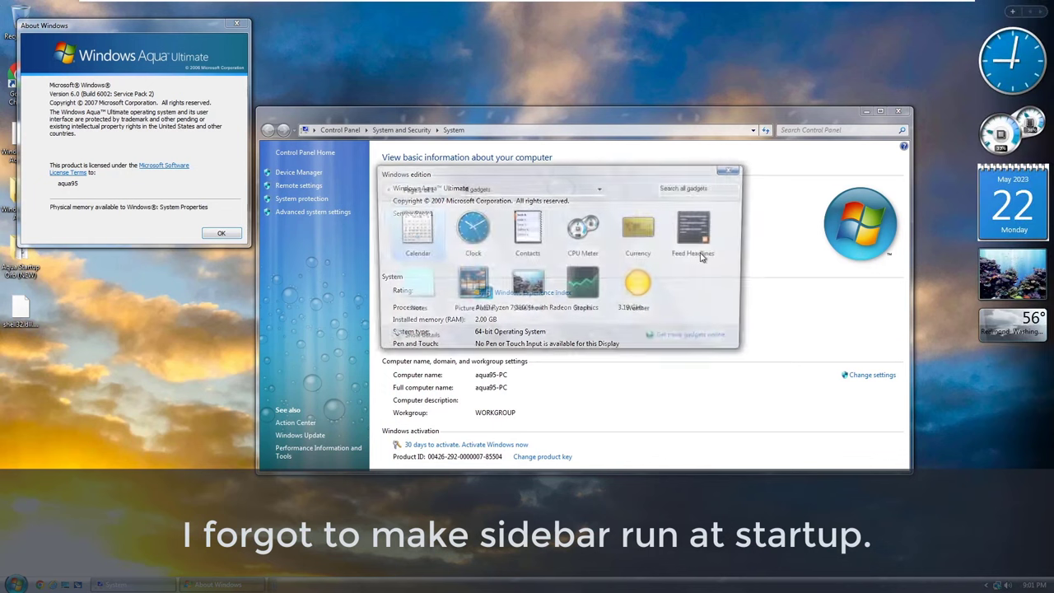
{"action": "left_click", "coordinate": [736, 171]}
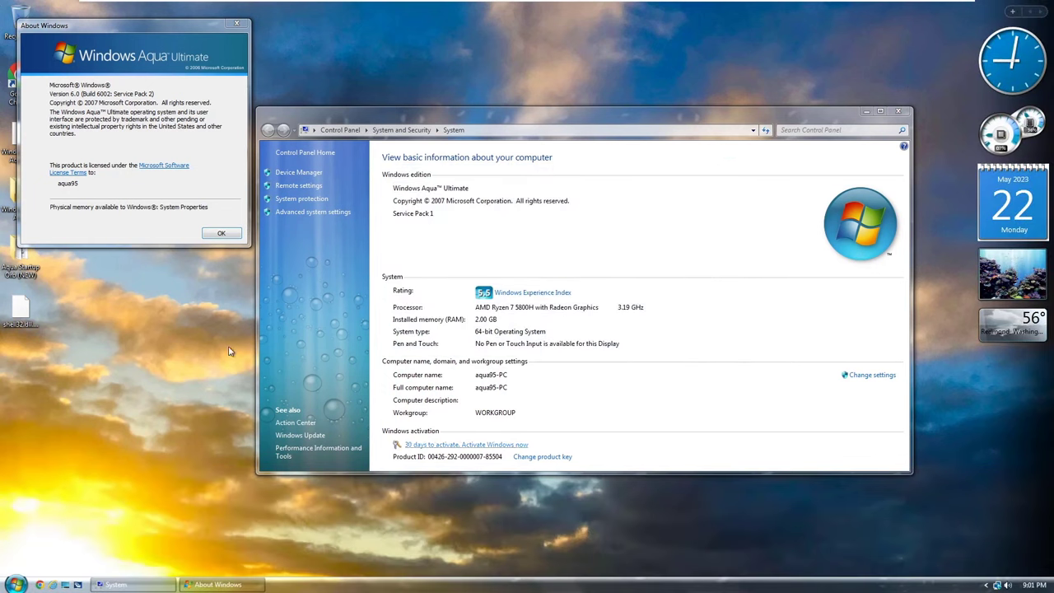
{"action": "right_click", "coordinate": [1017, 417]}
{"action": "left_click", "coordinate": [984, 449]}
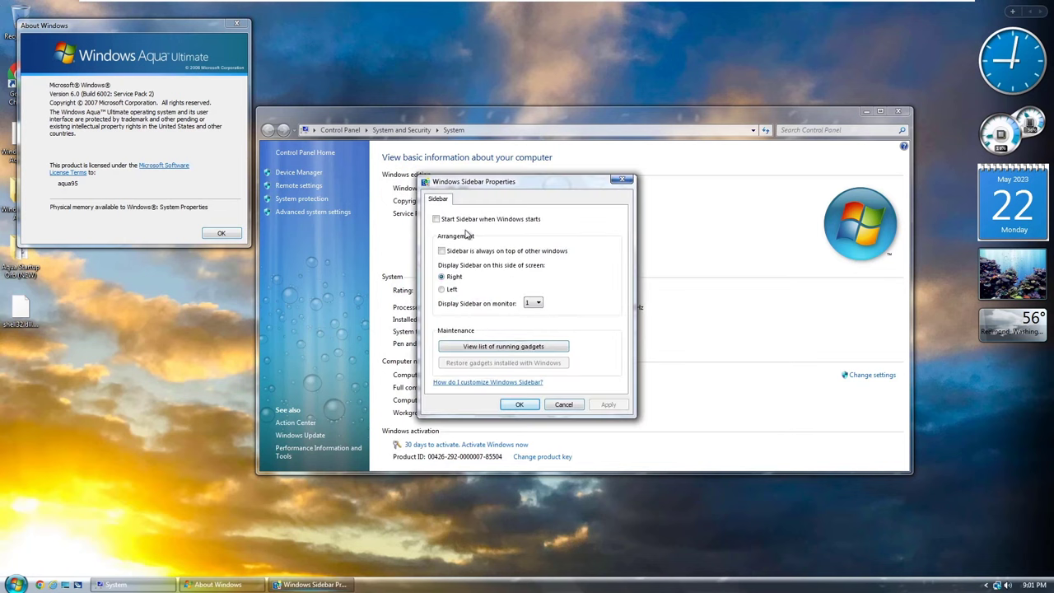
{"action": "left_click", "coordinate": [519, 404]}
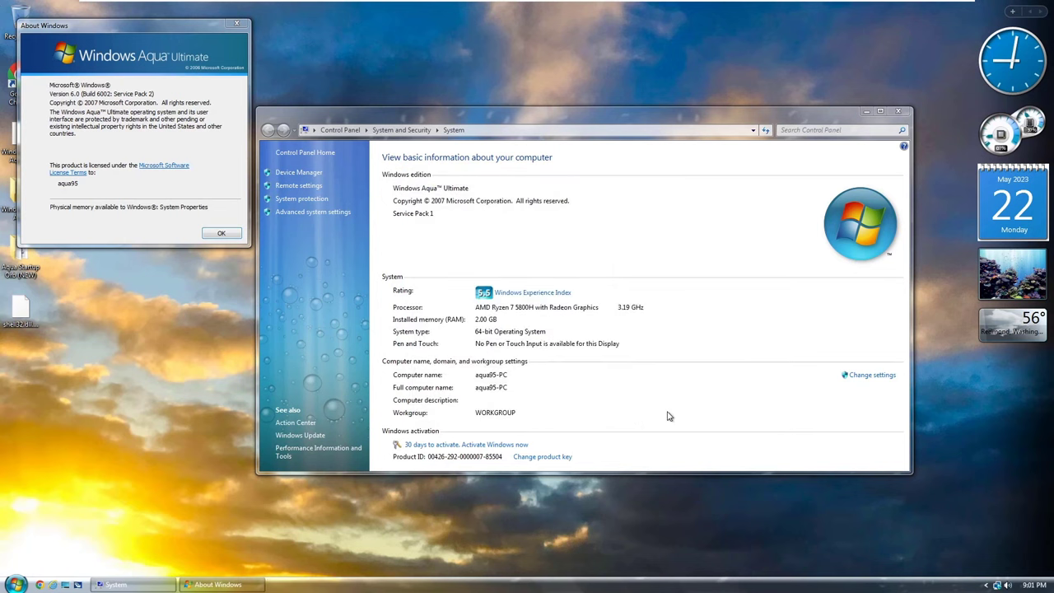
Close the System and About Windows windows and shut down the computer.
{"action": "left_click", "coordinate": [689, 317]}
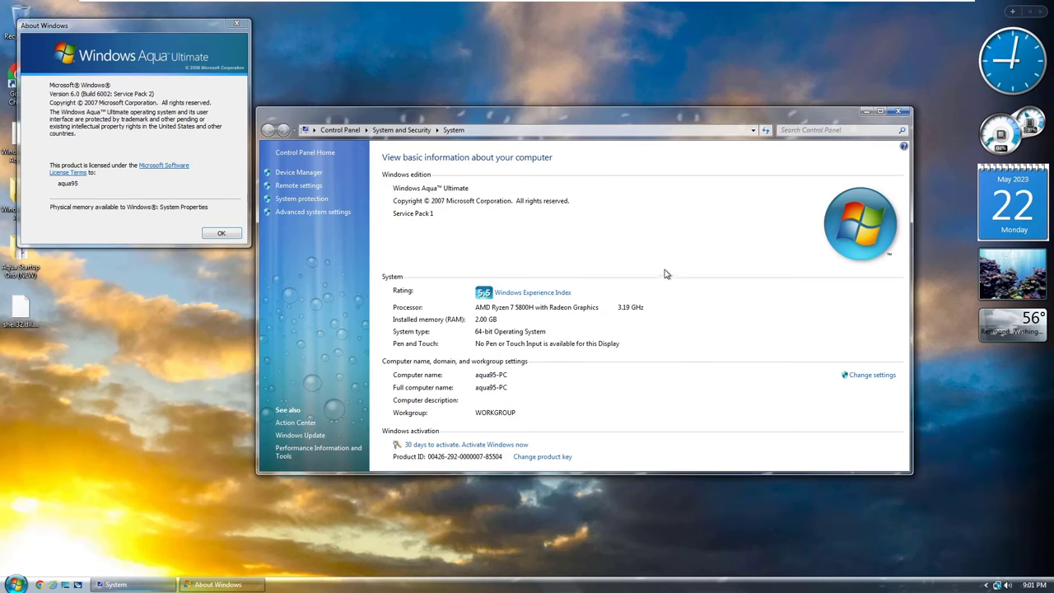
{"action": "left_click", "coordinate": [899, 112]}
{"action": "left_click", "coordinate": [236, 23]}
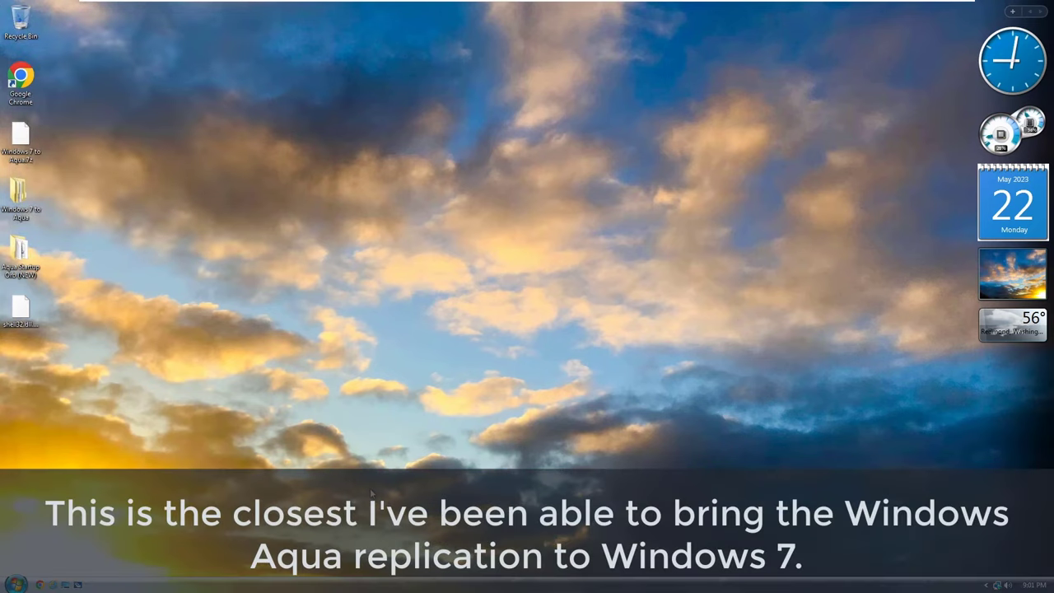
{"action": "left_click", "coordinate": [18, 583]}
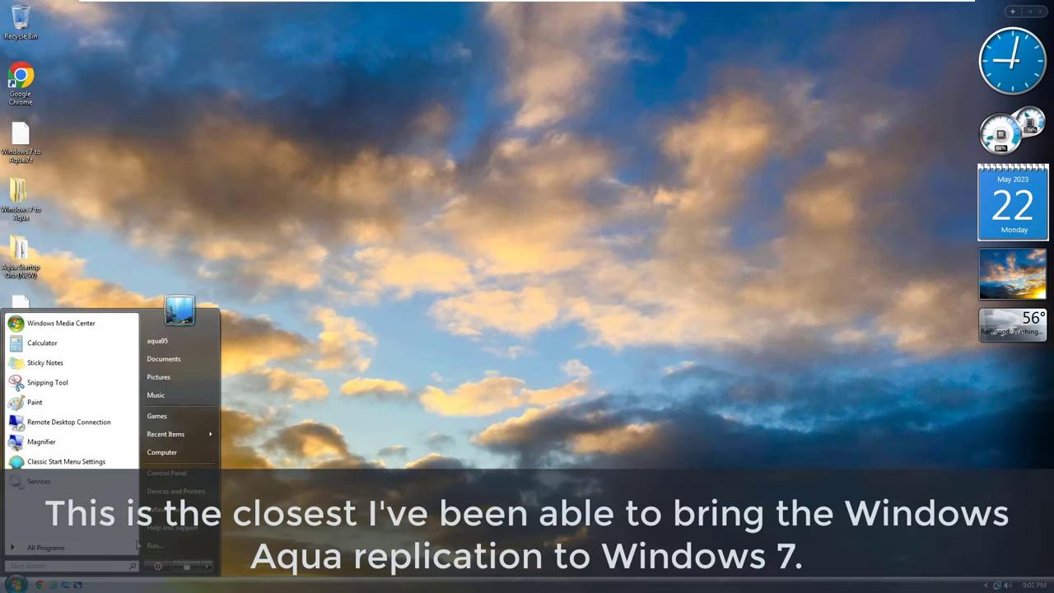
{"action": "left_click", "coordinate": [163, 568]}
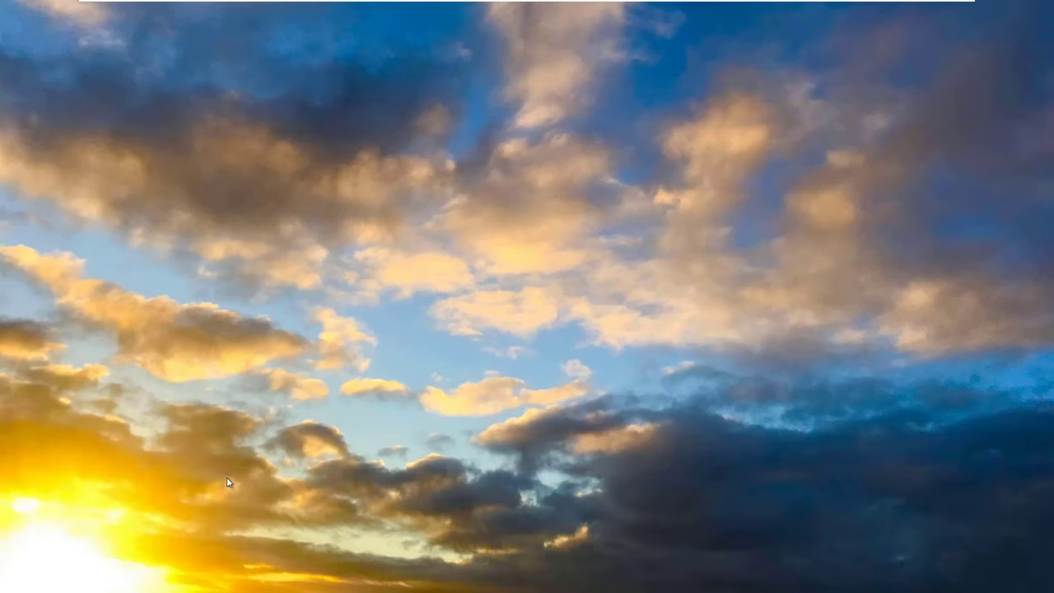